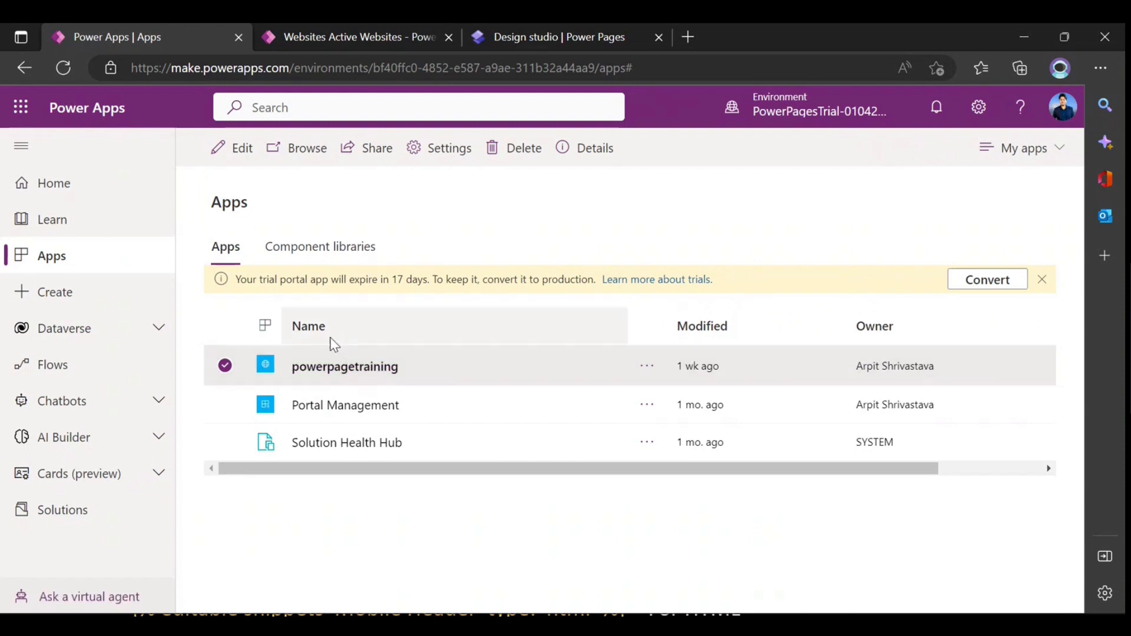
# - Review the environment's app list, selecting the Portal Management app and then clearing the selection
pyautogui.click(440, 236)
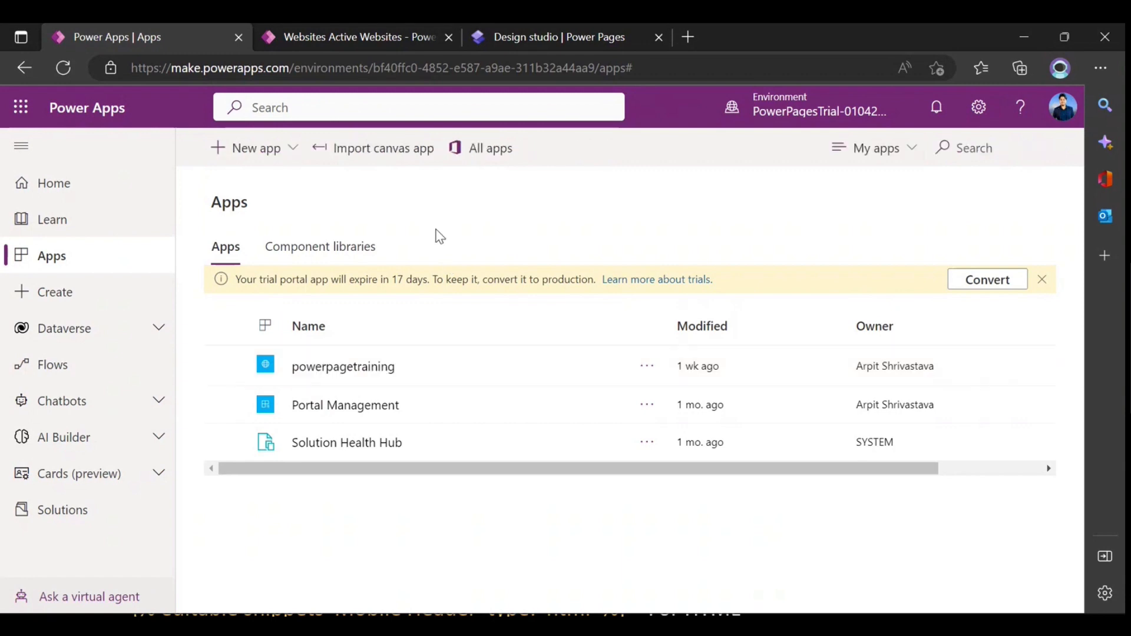
pyautogui.click(228, 405)
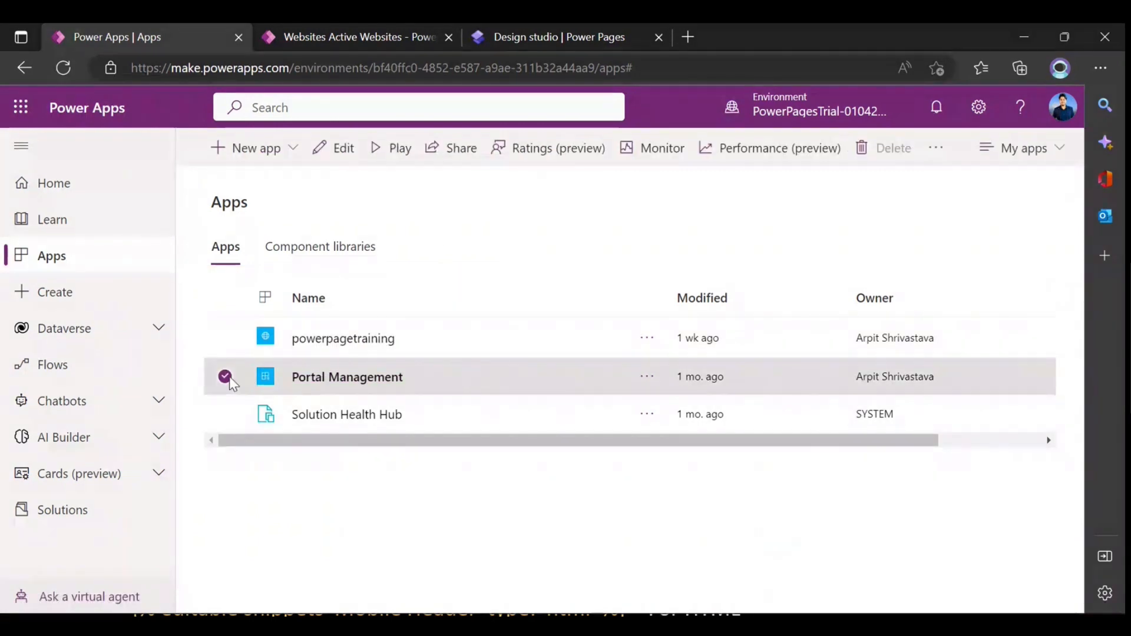
pyautogui.click(227, 377)
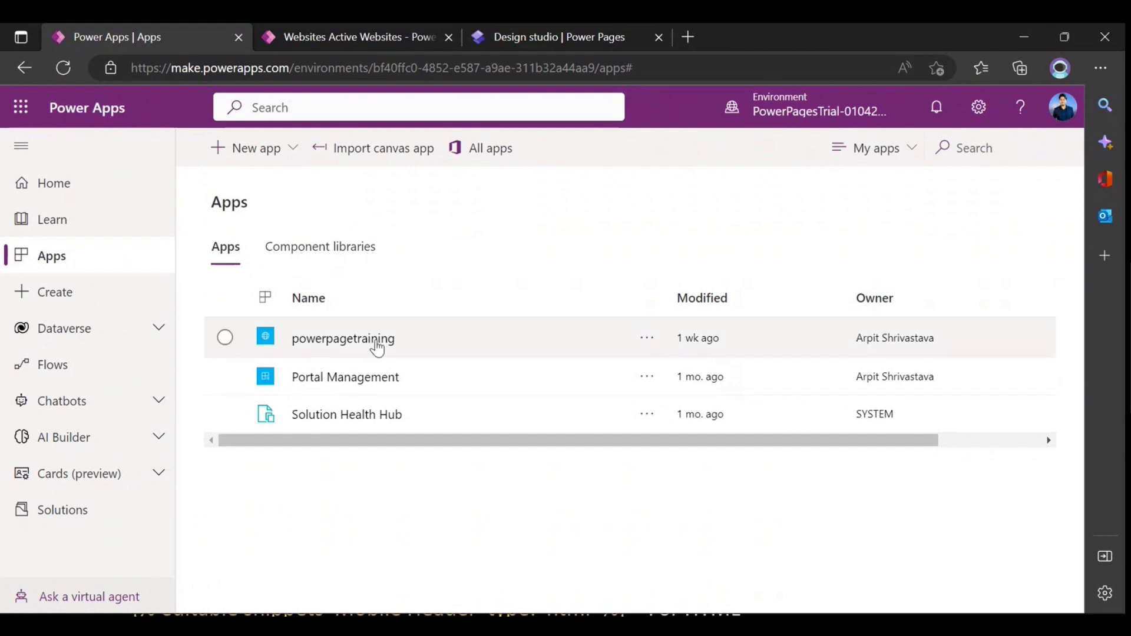
# - Switch to the Power Pages design studio and look through the Styling, Data and Set up workspaces, returning to Pages
pyautogui.click(562, 41)
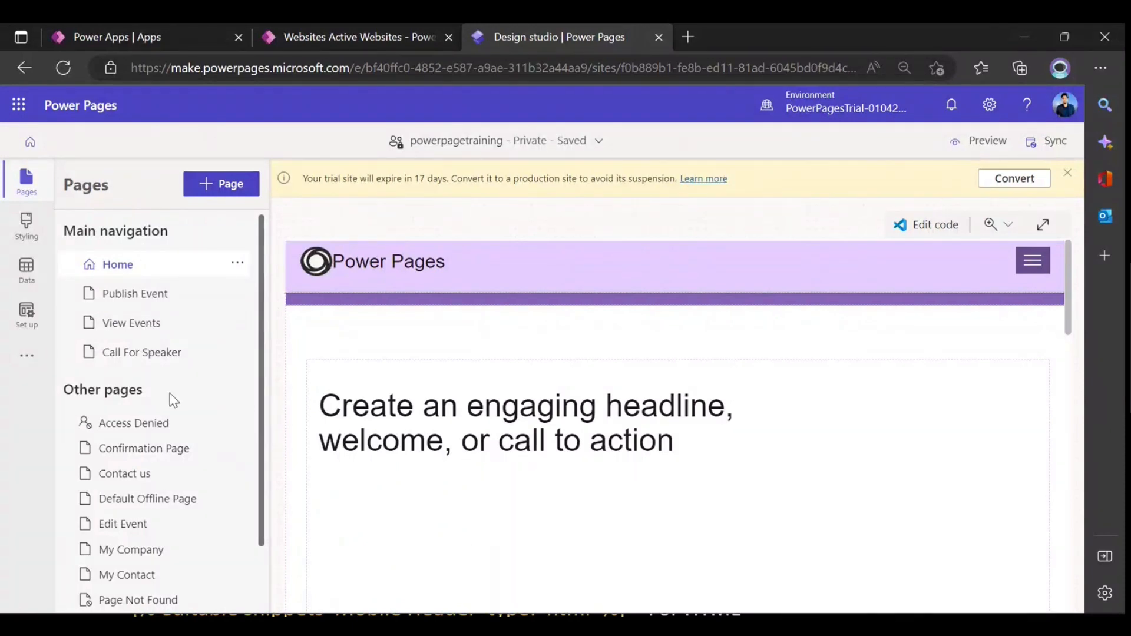
pyautogui.click(32, 243)
pyautogui.click(33, 280)
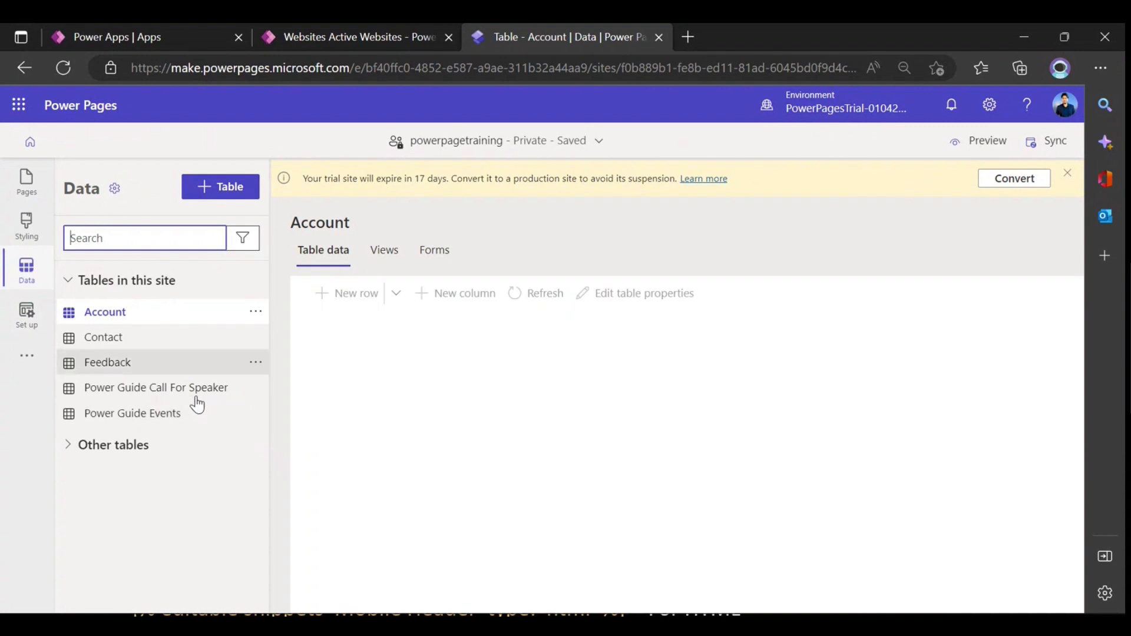
pyautogui.click(25, 318)
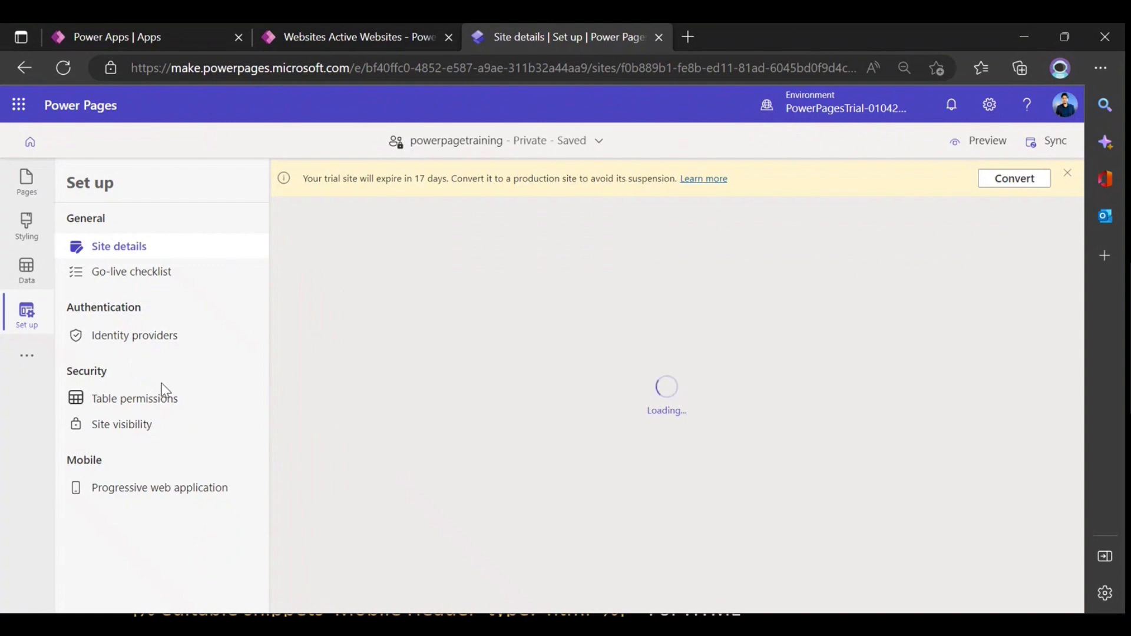
pyautogui.click(27, 181)
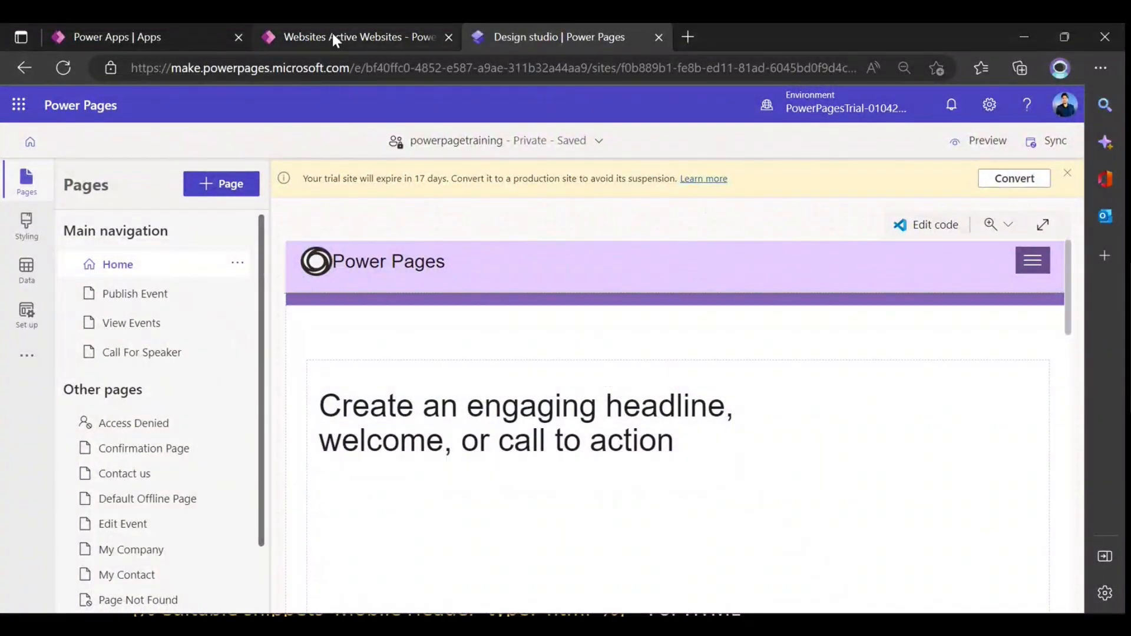
# - Switch to the Portal Management app and browse the names, types and values of the active content snippets
pyautogui.click(332, 37)
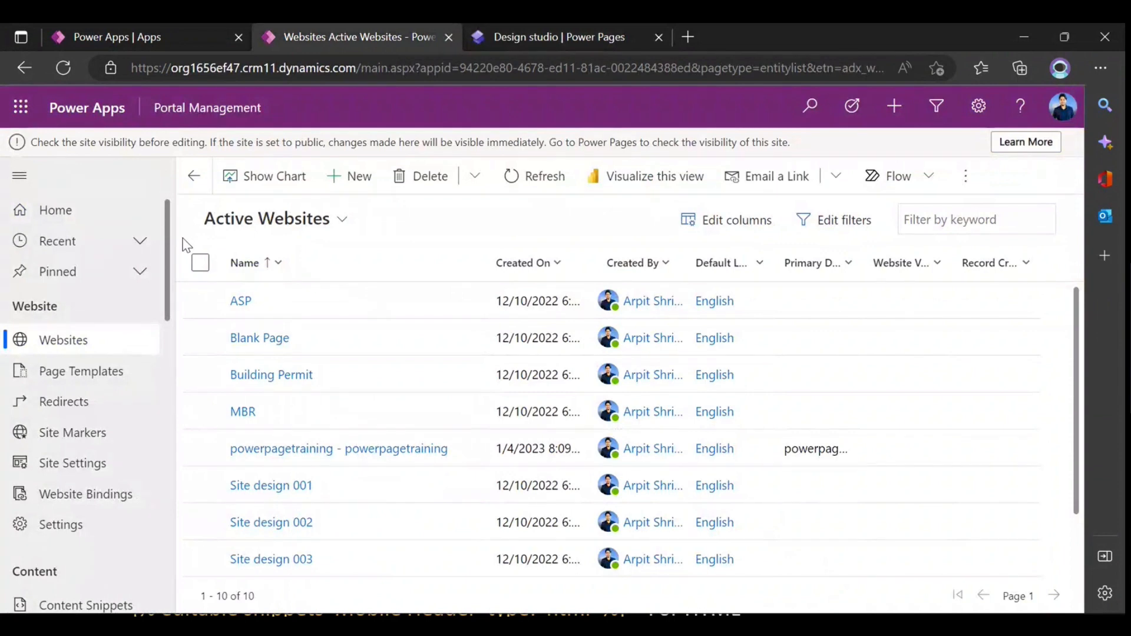
pyautogui.scroll(-3, 88, 354)
pyautogui.click(99, 422)
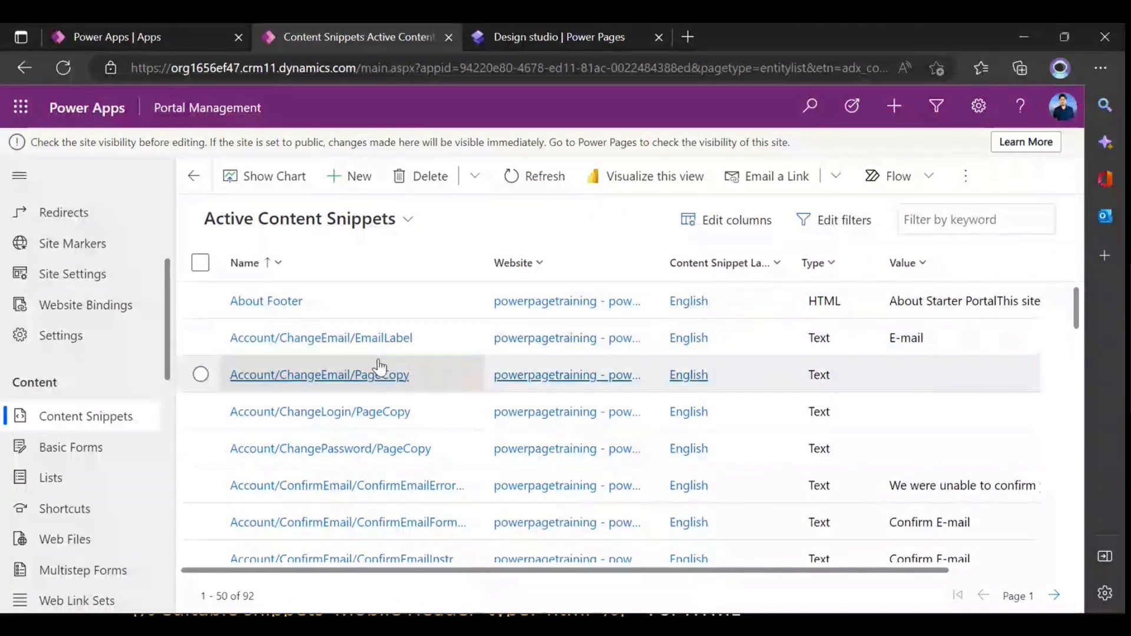
pyautogui.scroll(-2, 379, 368)
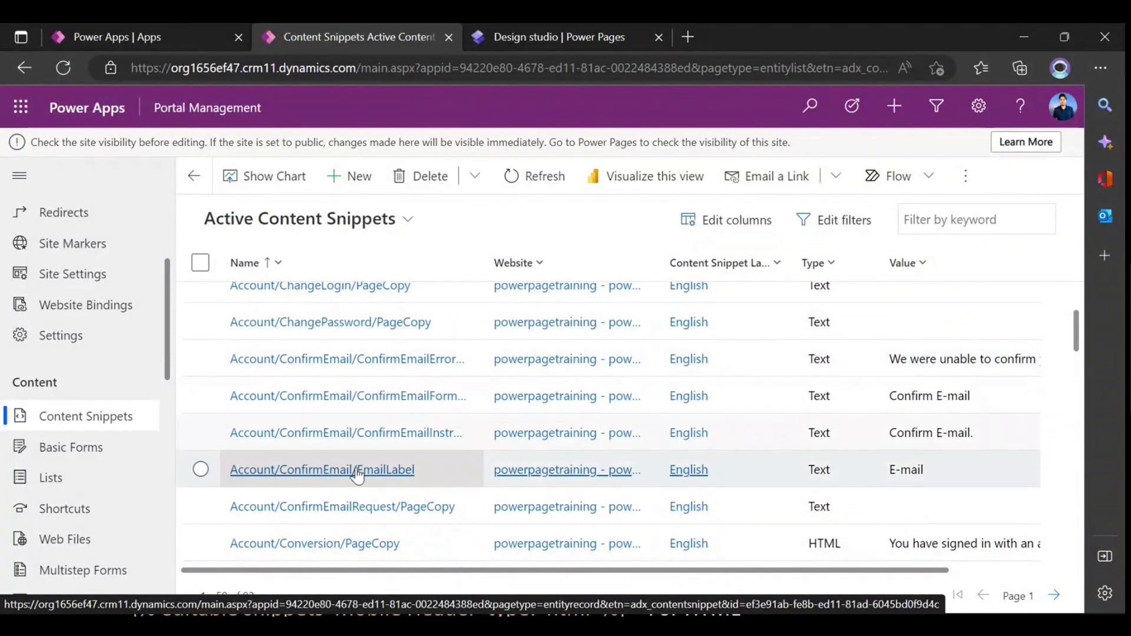
pyautogui.scroll(-6, 330, 354)
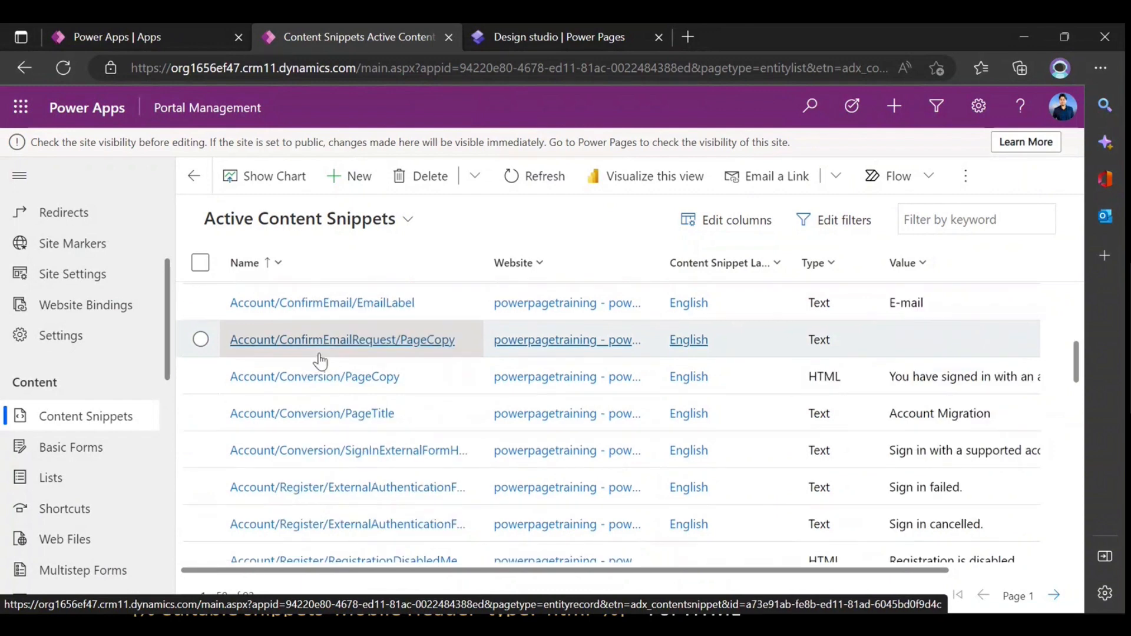
pyautogui.scroll(8, 330, 483)
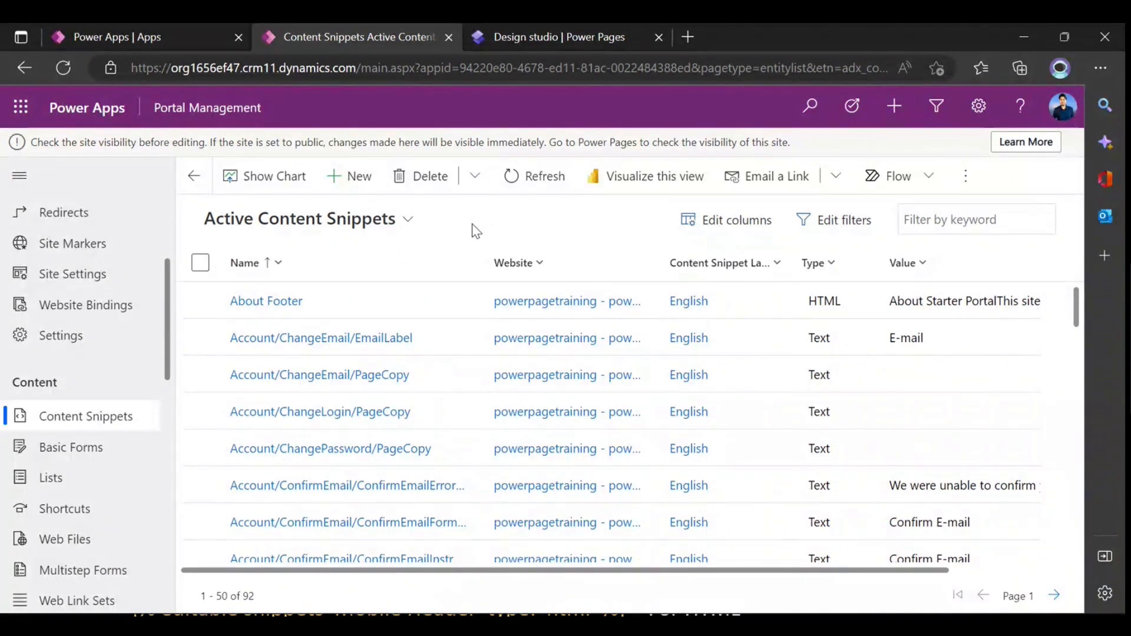
# - Return to the design studio and inspect the editable "Power Pages" title text in the Home page header
pyautogui.click(545, 33)
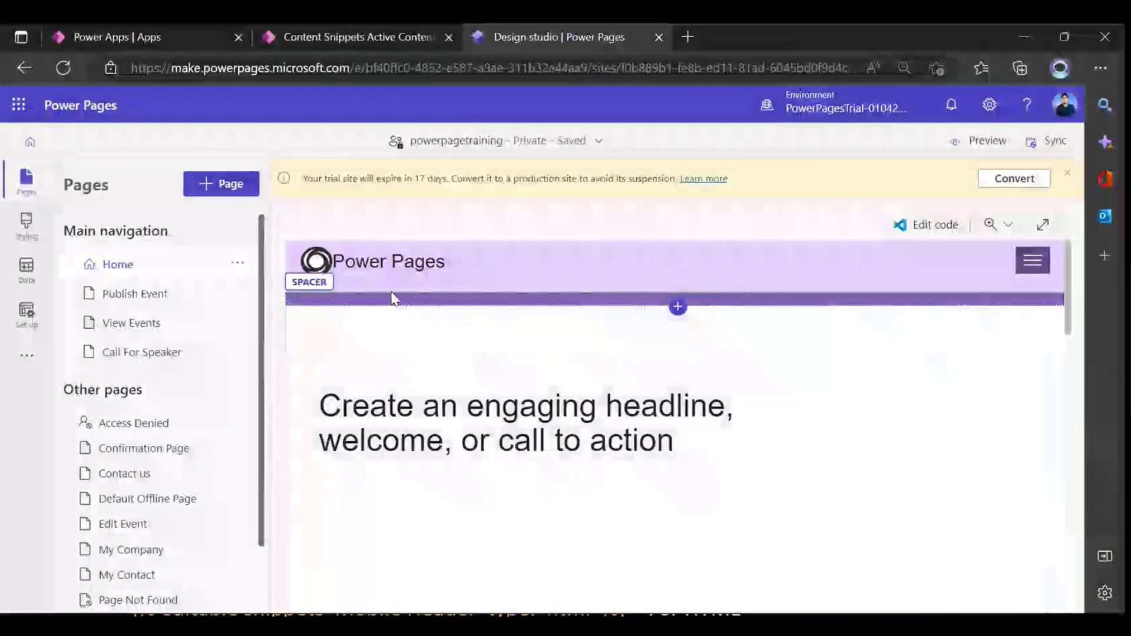
pyautogui.click(380, 262)
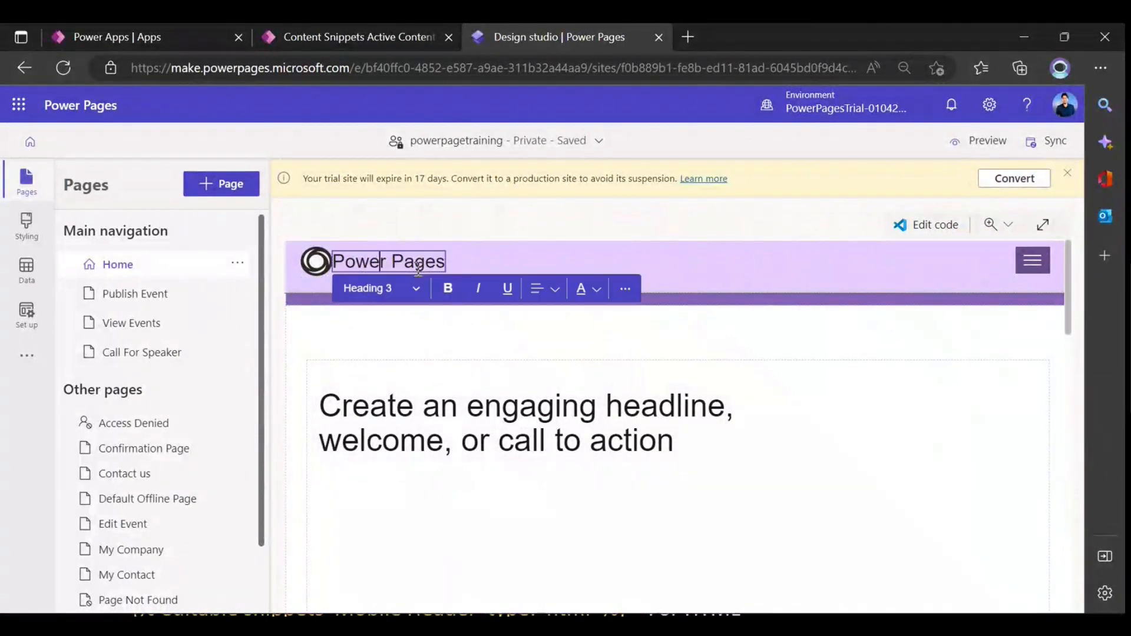
pyautogui.click(416, 262)
pyautogui.moveTo(440, 261); pyautogui.dragTo(327, 260)
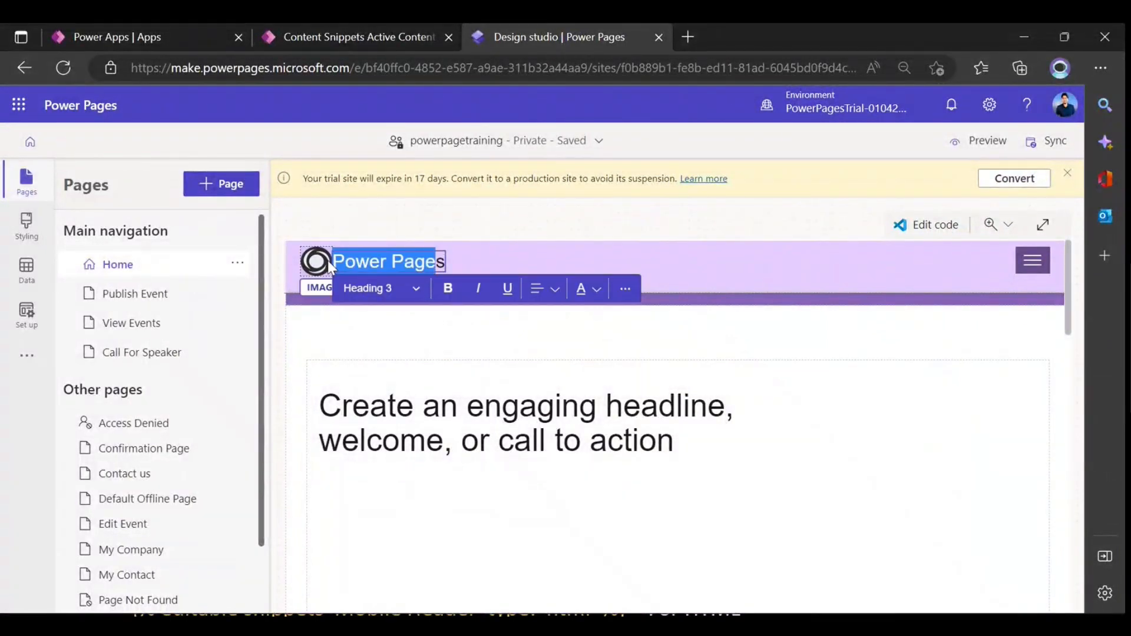
pyautogui.click(392, 262)
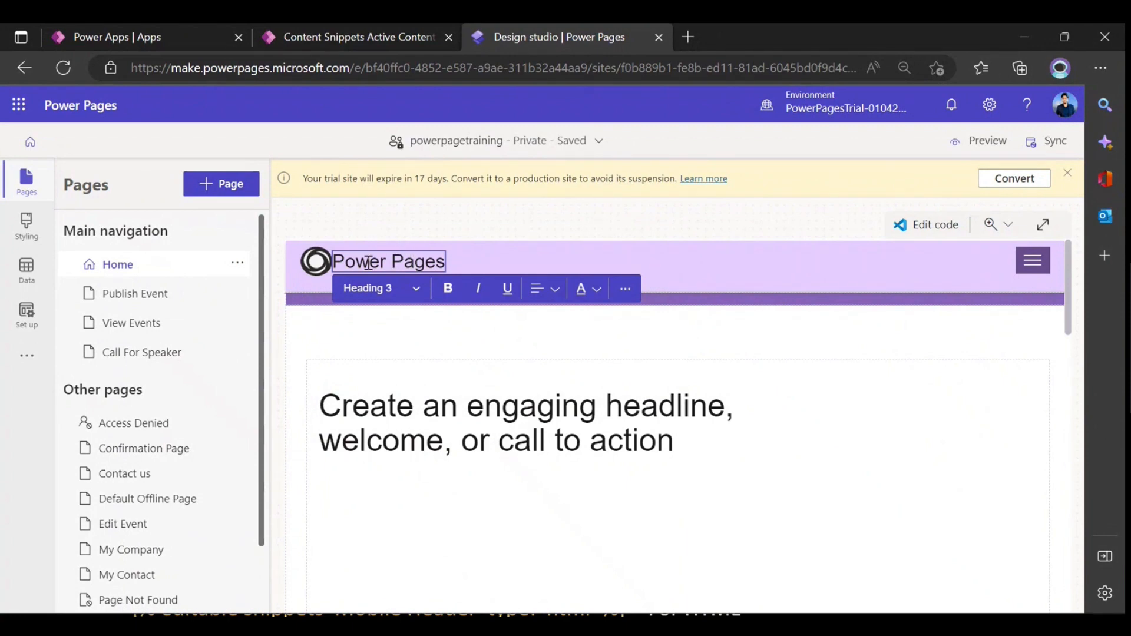
pyautogui.moveTo(356, 262); pyautogui.dragTo(402, 262)
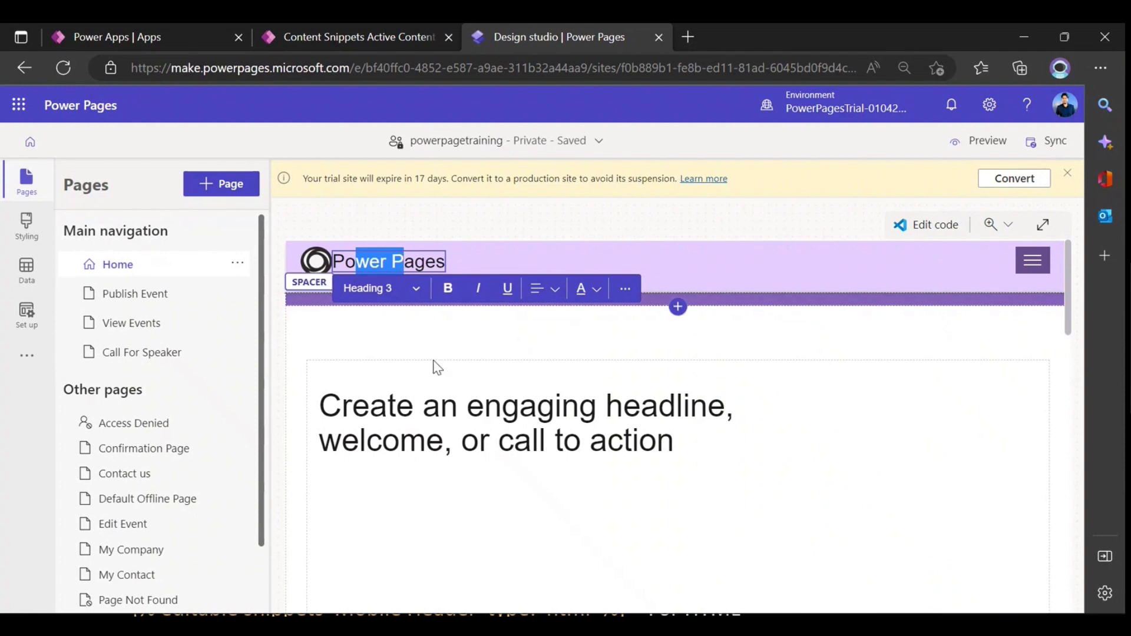
# - Inspect the Home page's editable headline text "Create an engaging headline, welcome, or call to action"
pyautogui.click(447, 438)
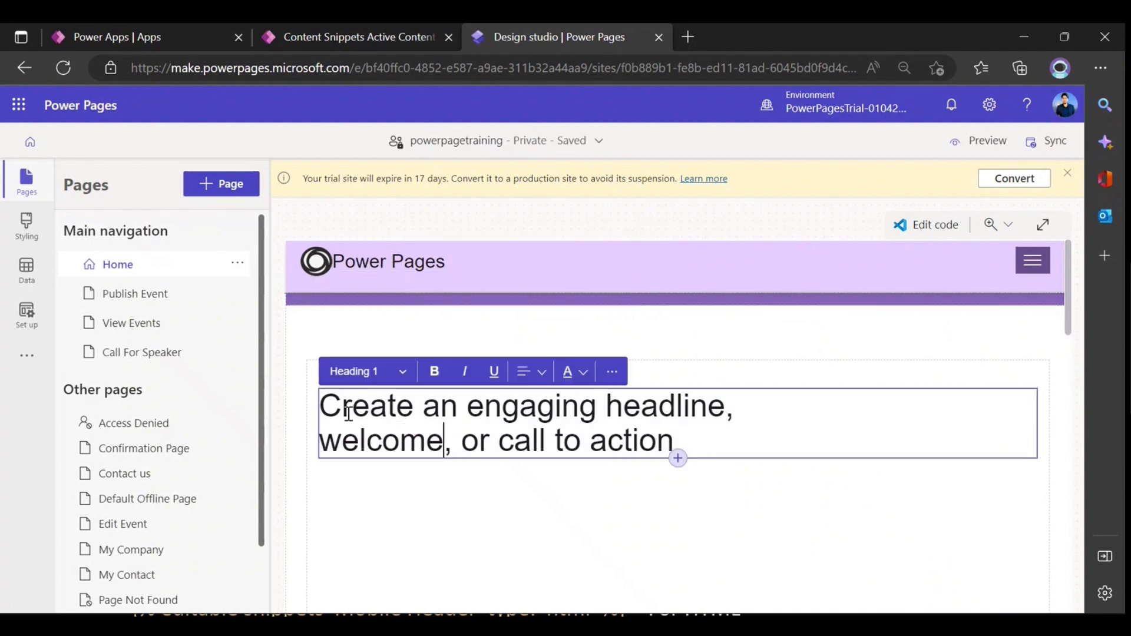
pyautogui.moveTo(322, 407); pyautogui.dragTo(677, 454)
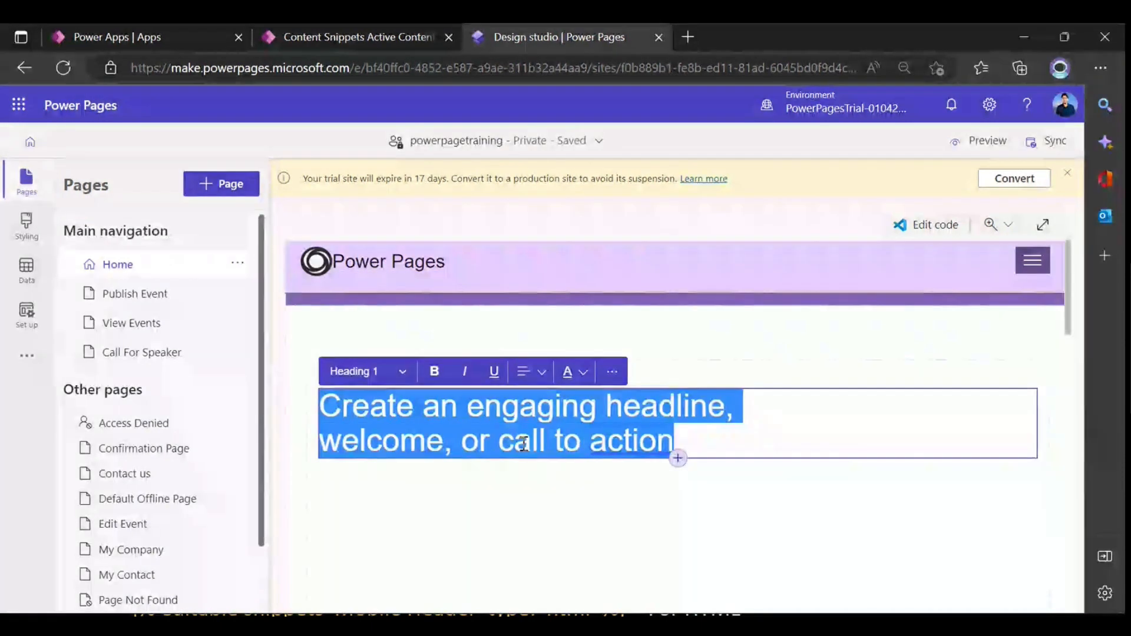
pyautogui.click(497, 439)
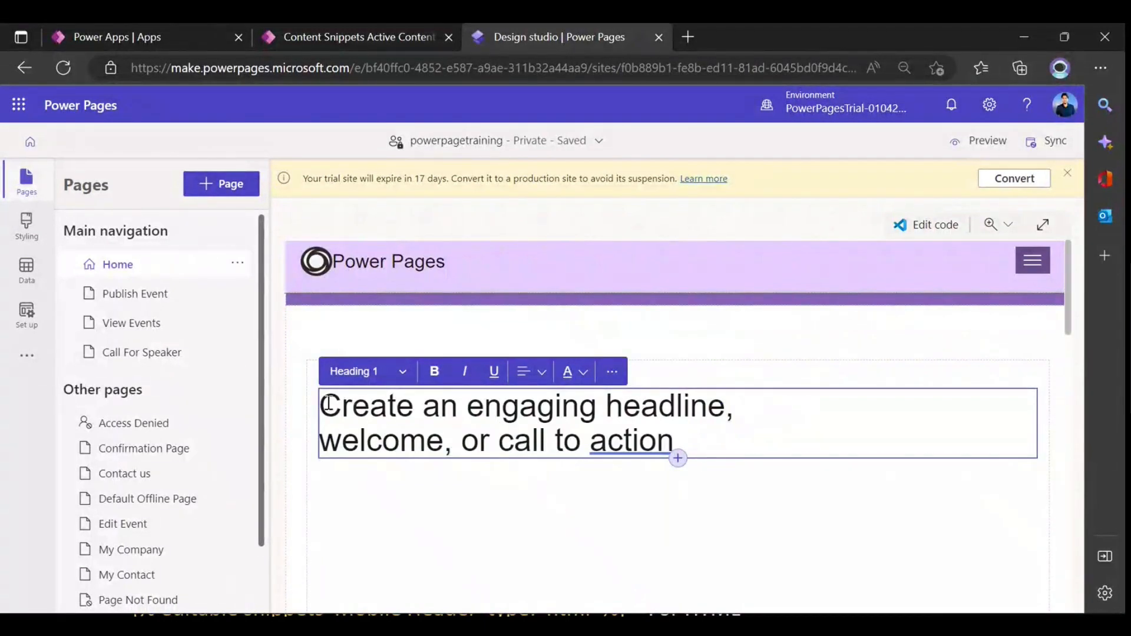
pyautogui.moveTo(322, 405); pyautogui.dragTo(668, 442)
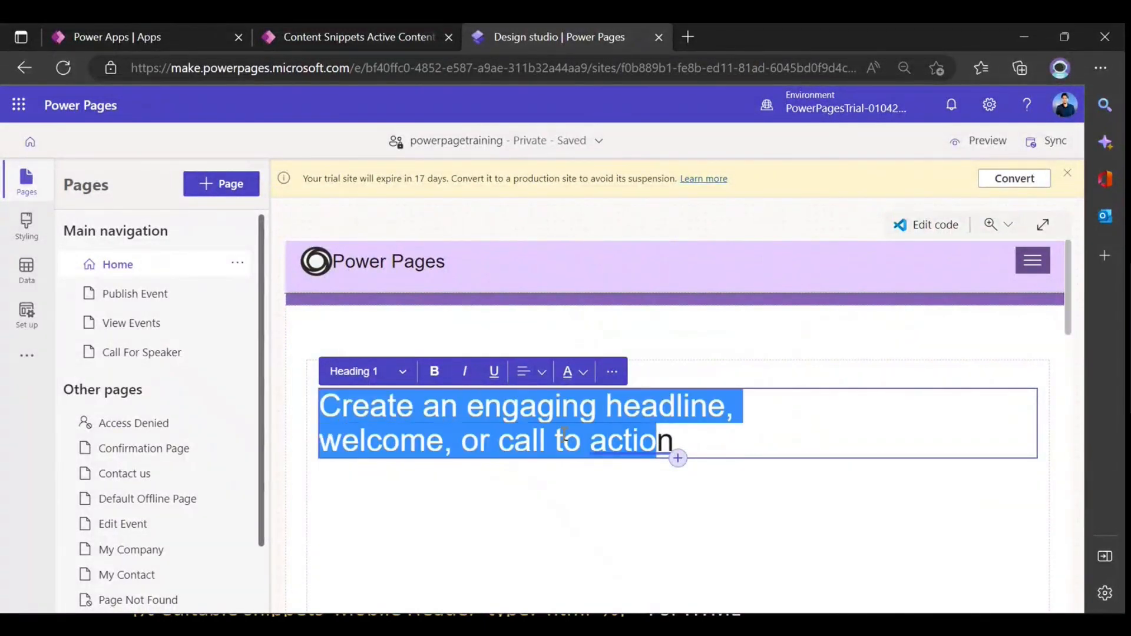
pyautogui.click(511, 439)
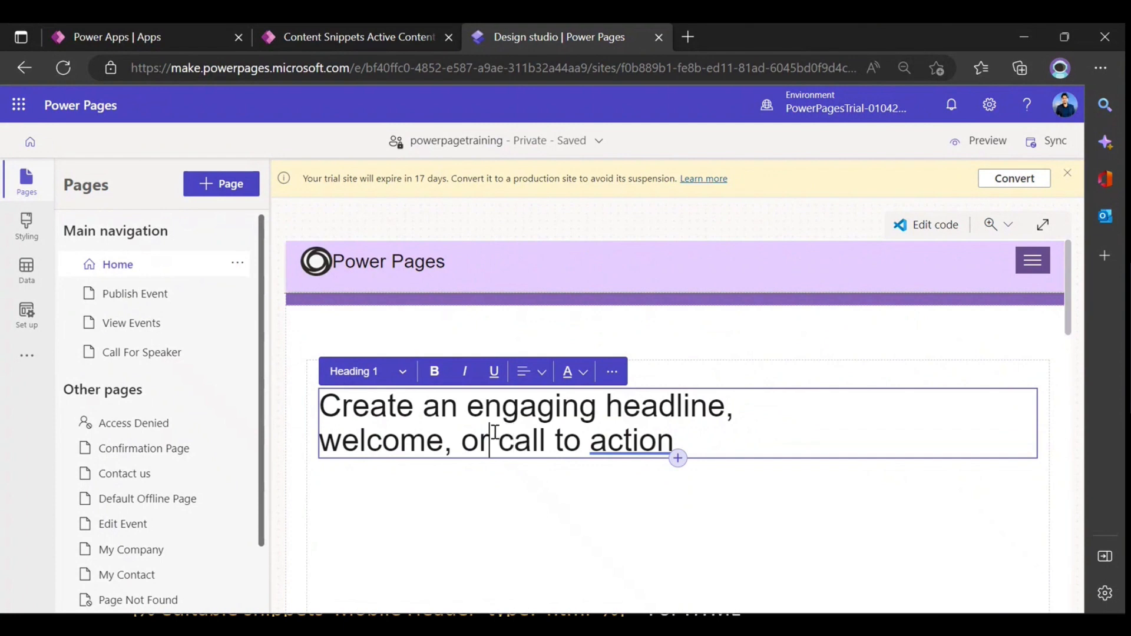
pyautogui.moveTo(673, 439); pyautogui.dragTo(321, 405)
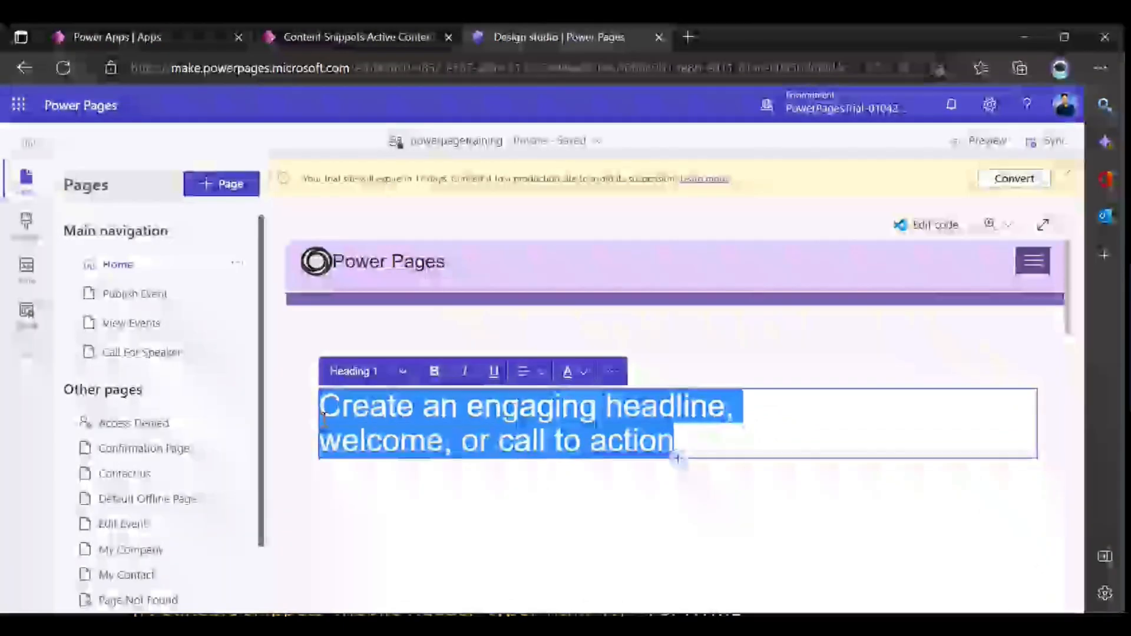
pyautogui.click(383, 344)
pyautogui.click(415, 412)
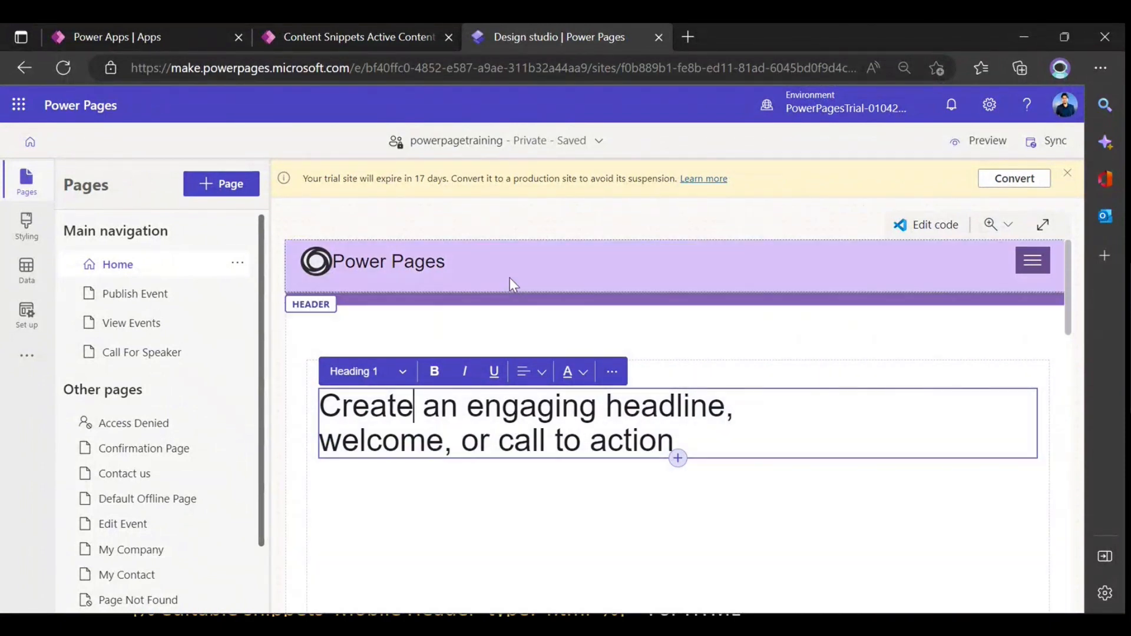
# - Open the site header's code in Visual Studio Code for the Web
pyautogui.click(510, 280)
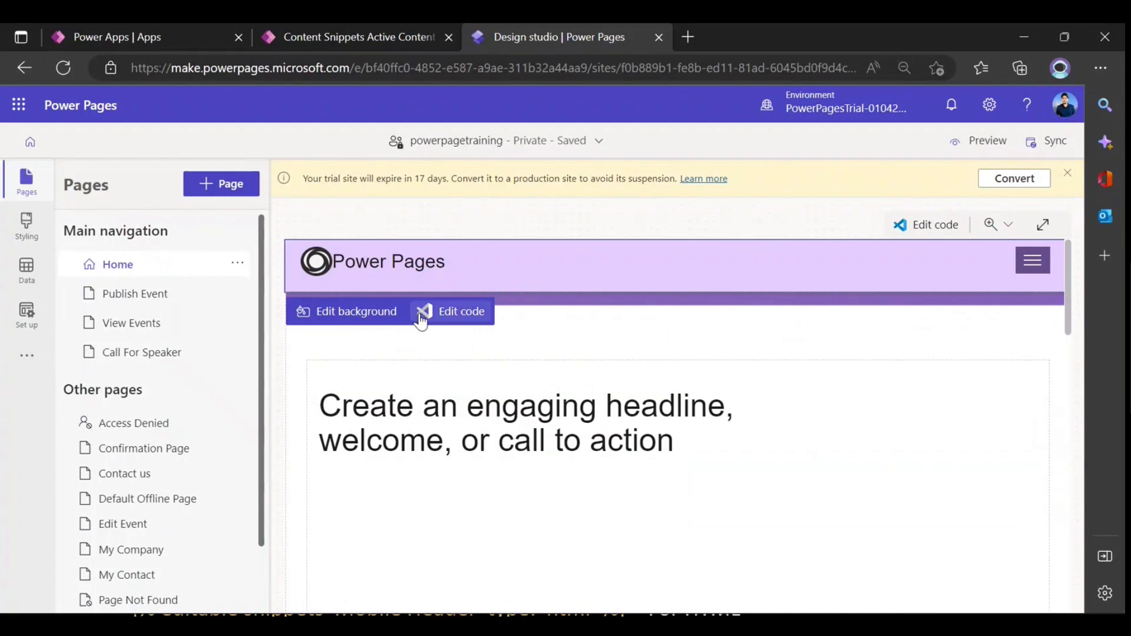
pyautogui.click(453, 319)
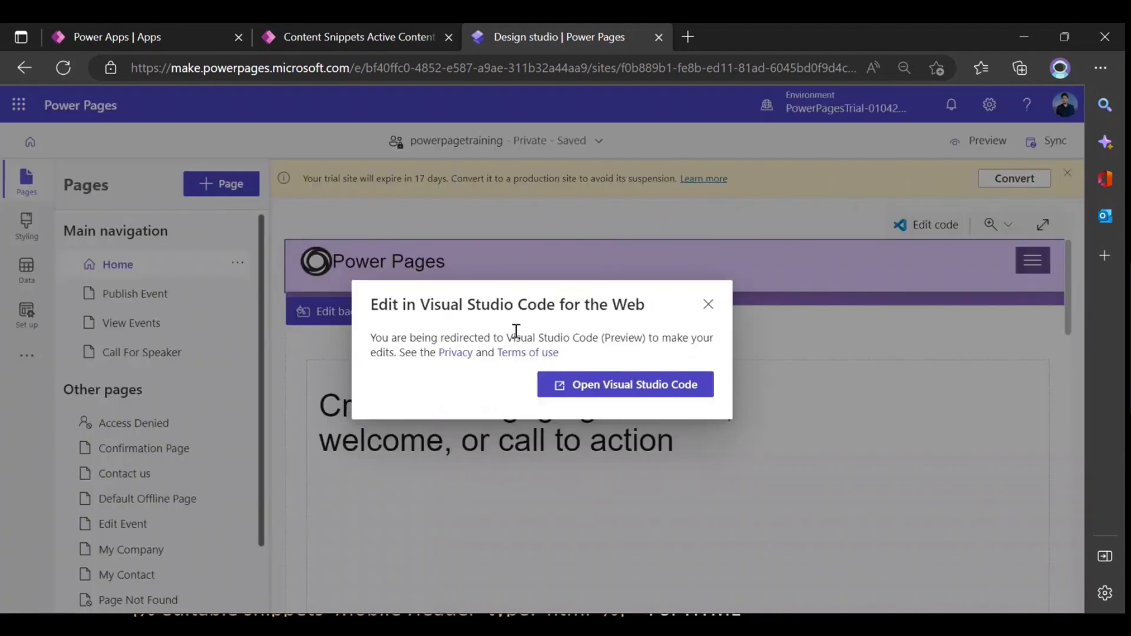
pyautogui.click(621, 394)
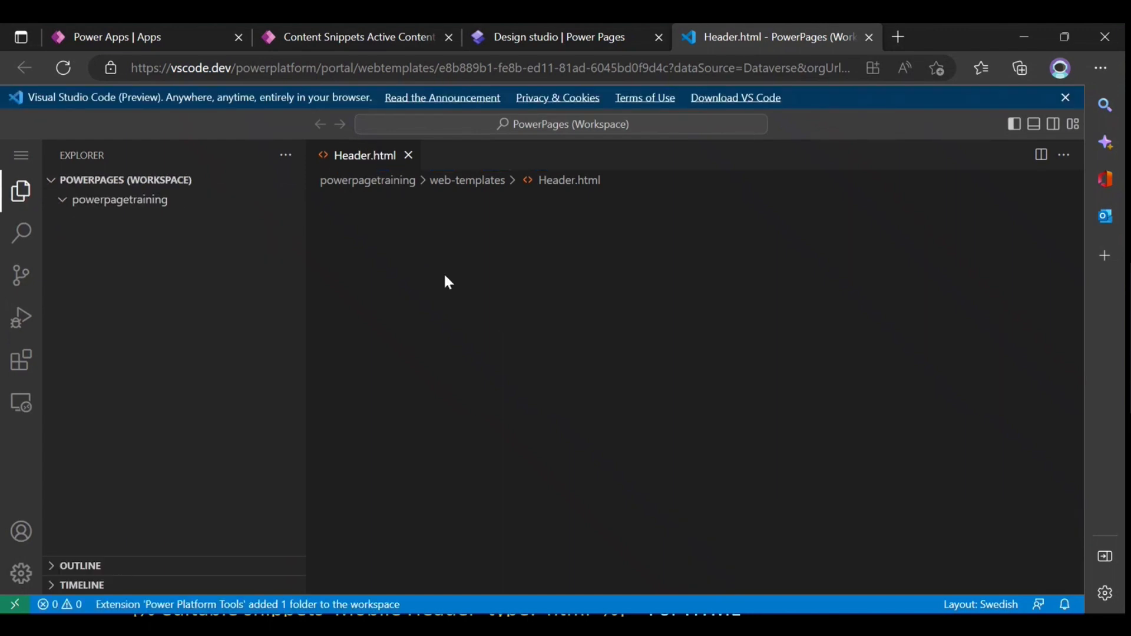
# - Examine the Header.html web template code from the navbar header markup down to the closing script
pyautogui.click(502, 328)
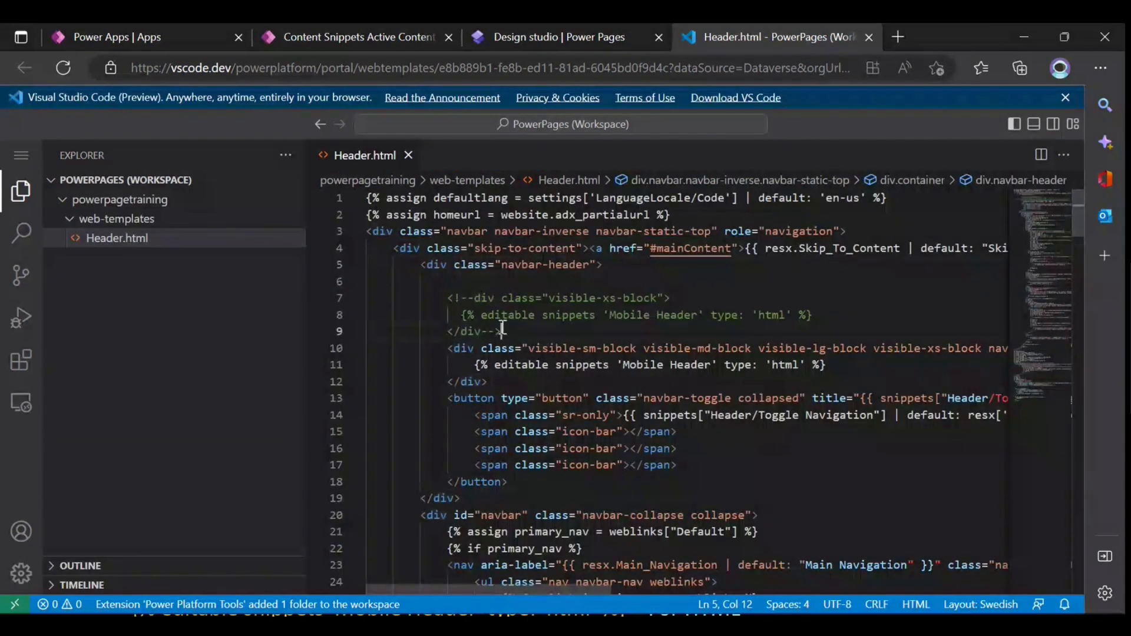
pyautogui.click(470, 287)
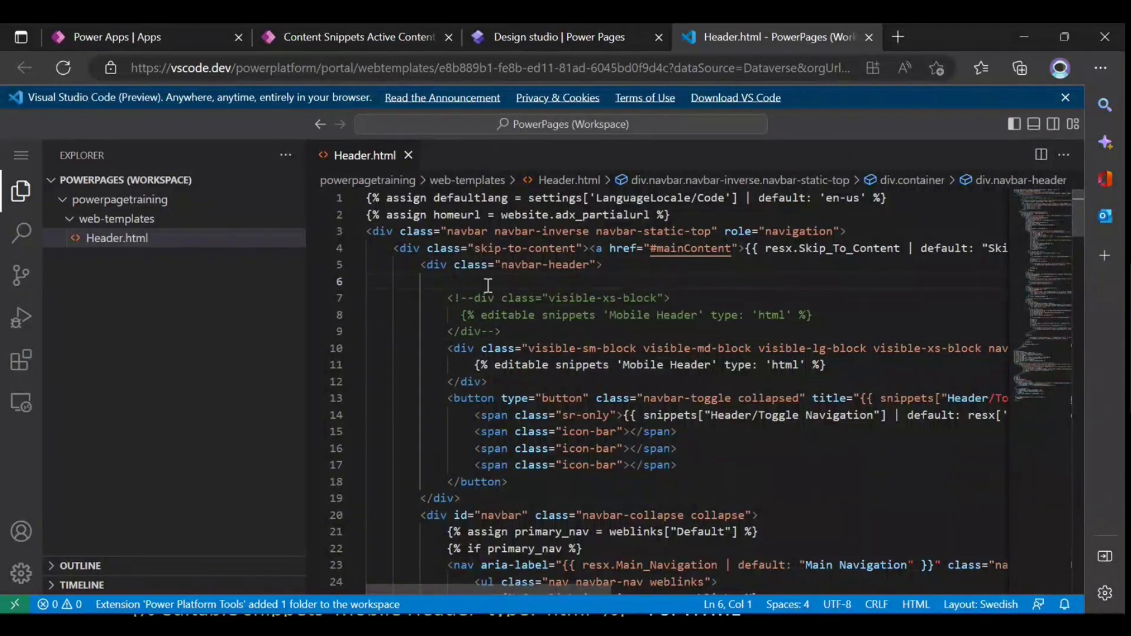
pyautogui.click(481, 264)
pyautogui.click(468, 285)
pyautogui.moveTo(453, 285); pyautogui.dragTo(563, 432)
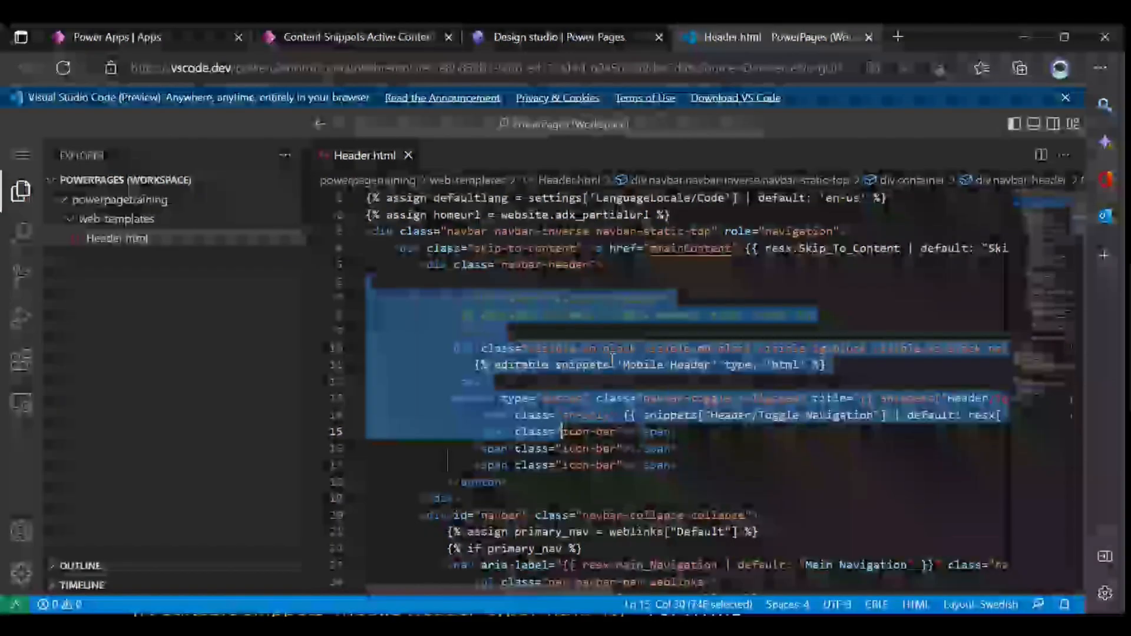
pyautogui.scroll(-20, 613, 361)
pyautogui.scroll(-10, 613, 361)
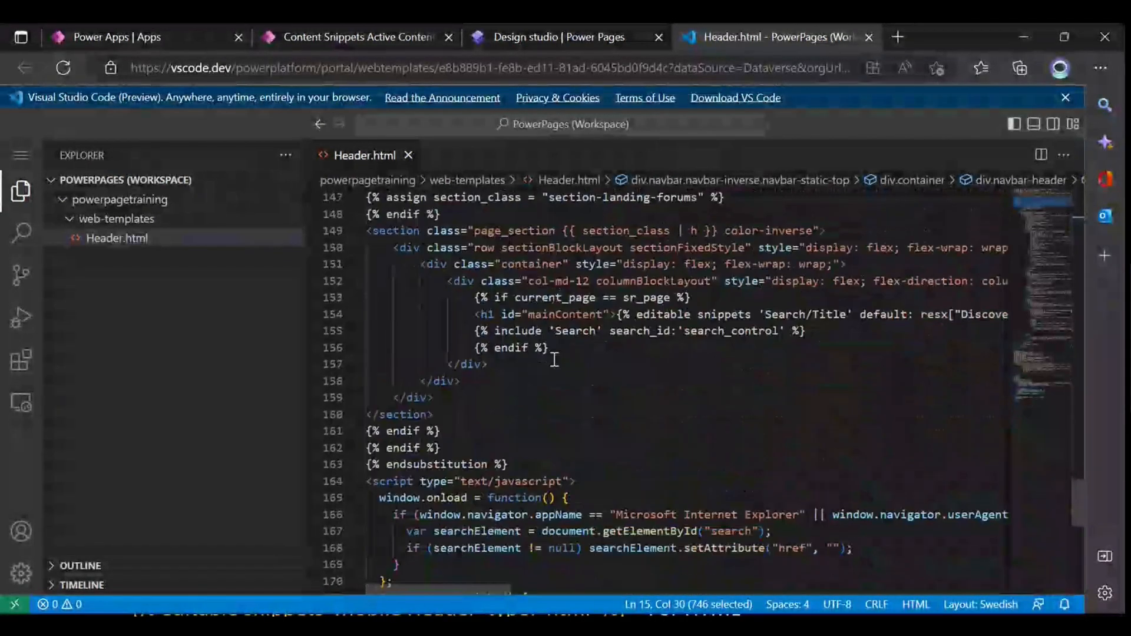
pyautogui.moveTo(390, 237); pyautogui.dragTo(622, 416)
# - Locate the active editable 'Mobile Header' snippet reference in the navbar header of Header.html and highlight its snippets keyword
pyautogui.scroll(20, 622, 416)
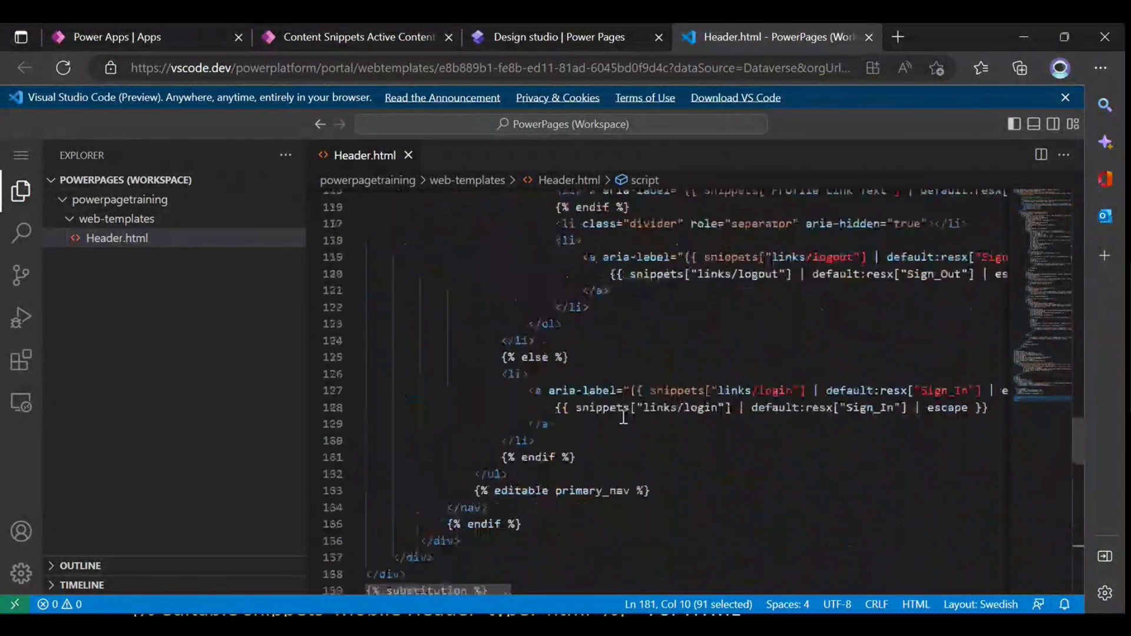
pyautogui.scroll(2, 616, 385)
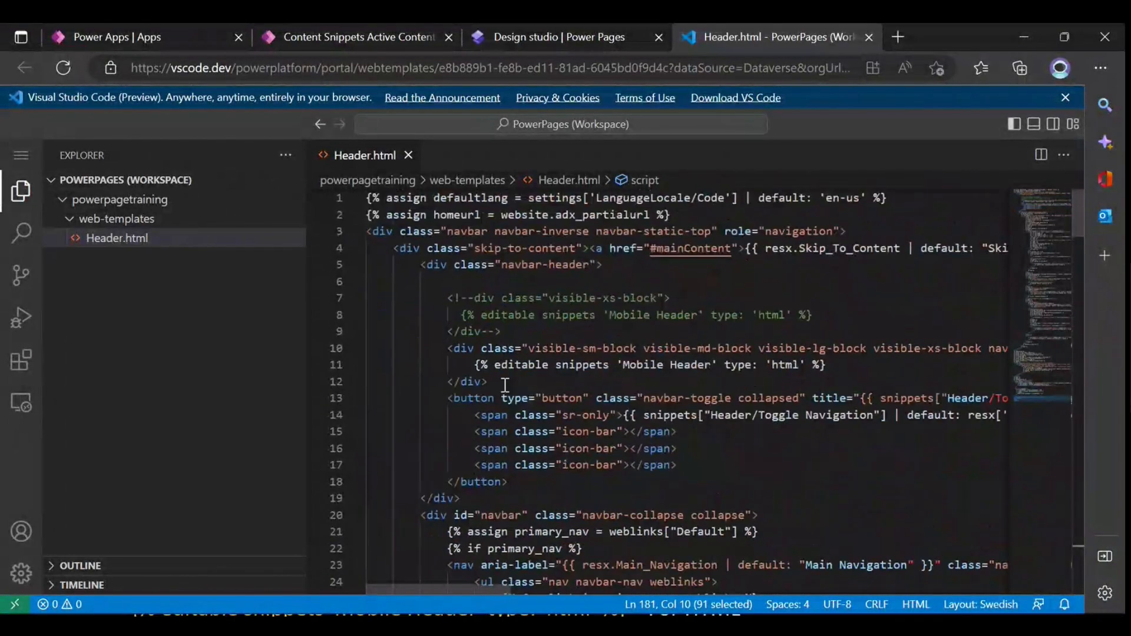
pyautogui.moveTo(475, 365); pyautogui.dragTo(674, 356)
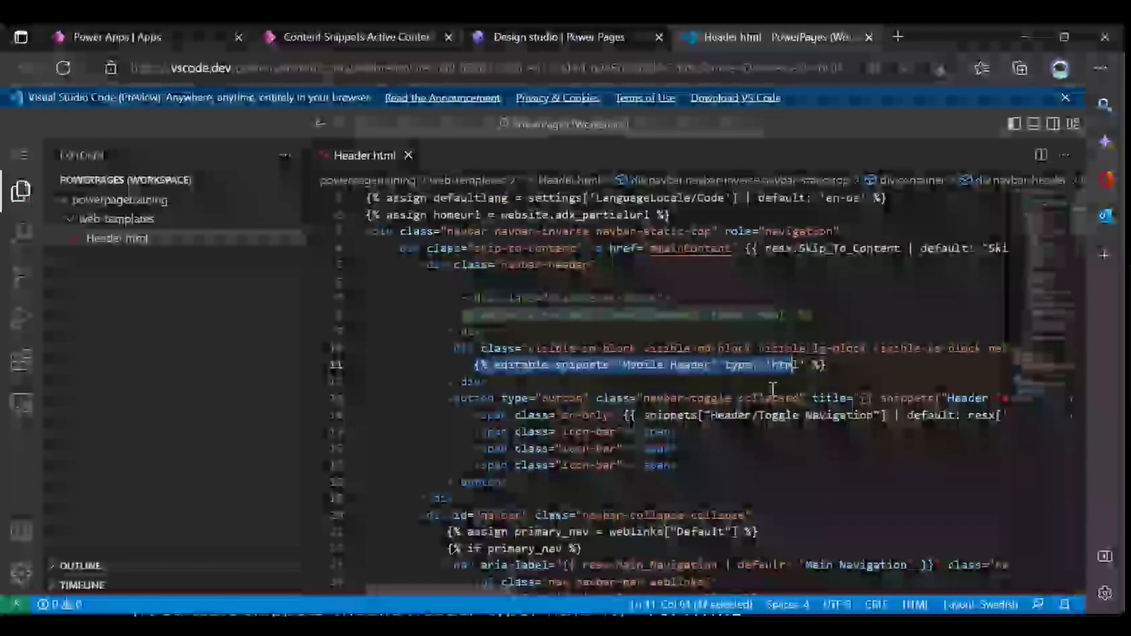
pyautogui.doubleClick(582, 365)
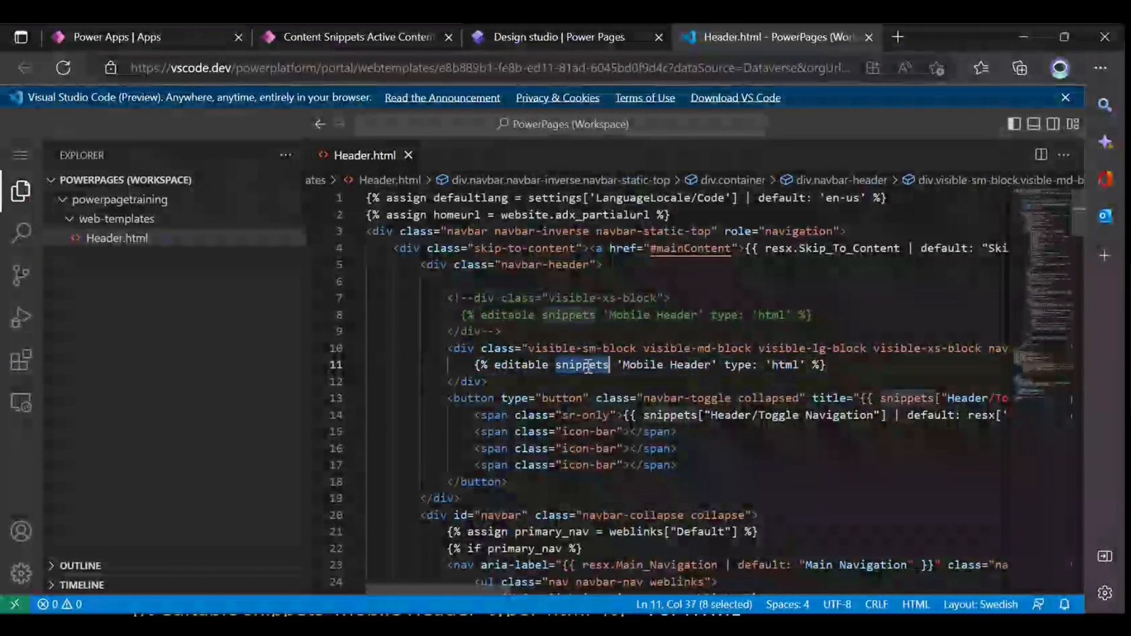
# - Highlight the complete active editable snippets statement for 'Mobile Header' on line 11 of Header.html
pyautogui.doubleClick(634, 368)
pyautogui.click(673, 431)
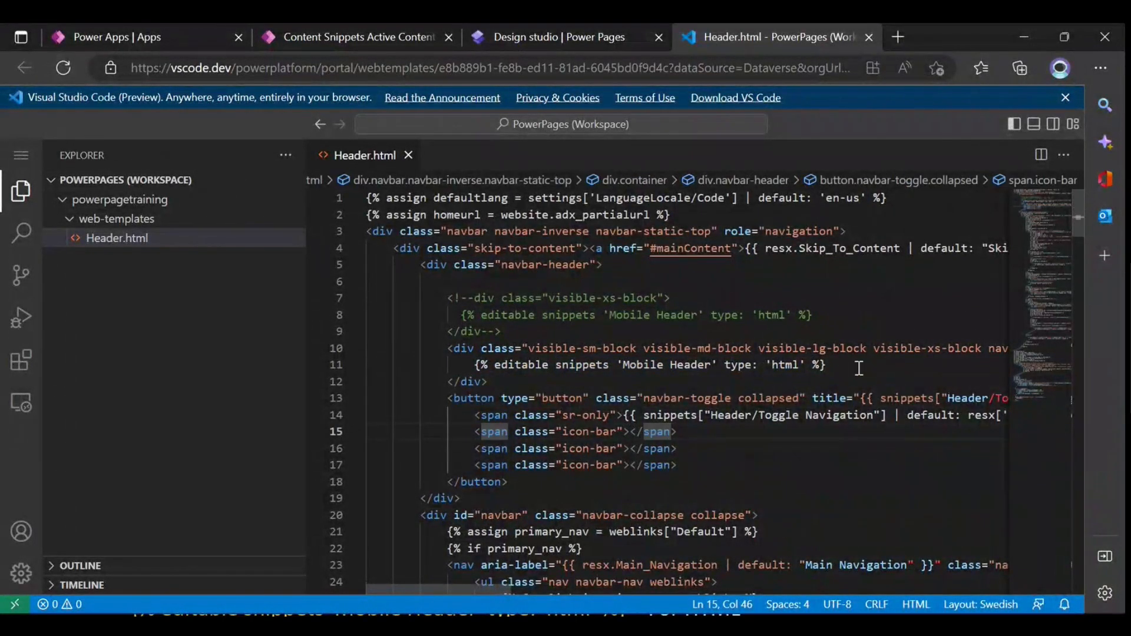
pyautogui.moveTo(857, 366); pyautogui.dragTo(469, 366)
pyautogui.click(543, 383)
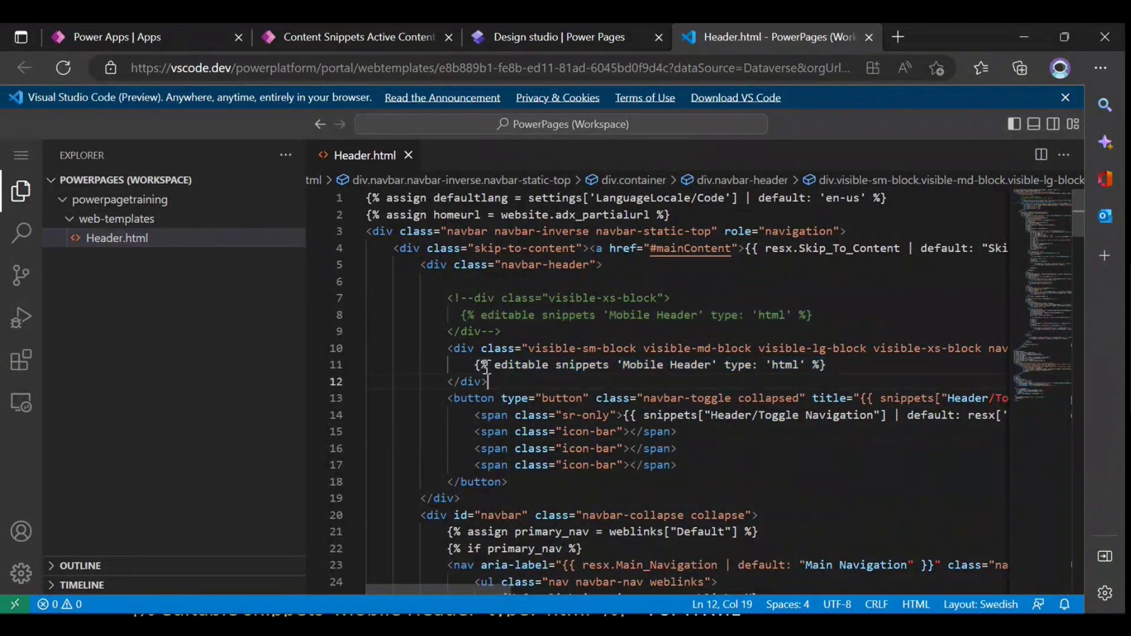
pyautogui.tripleClick(479, 366)
pyautogui.click(713, 384)
# - Copy the snippet name Mobile Header from the active editable snippets statement in Header.html
pyautogui.moveTo(618, 365); pyautogui.dragTo(716, 368)
pyautogui.click(690, 423)
pyautogui.moveTo(616, 362); pyautogui.dragTo(713, 366)
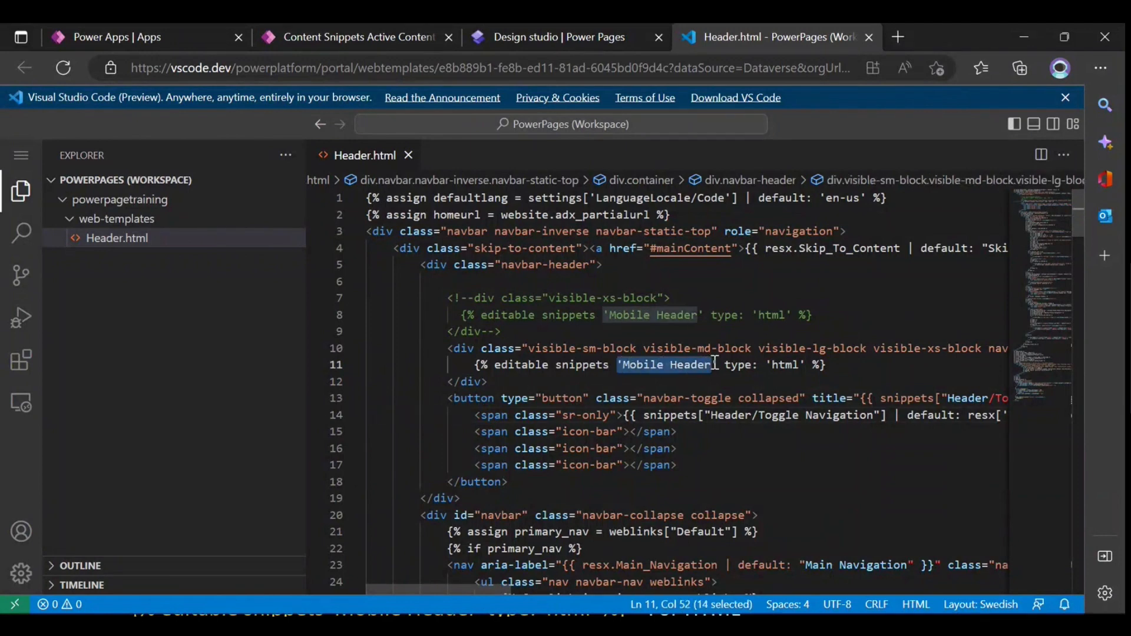
pyautogui.click(686, 378)
pyautogui.moveTo(625, 365); pyautogui.dragTo(713, 366)
pyautogui.hotkey('ctrl', 'c')
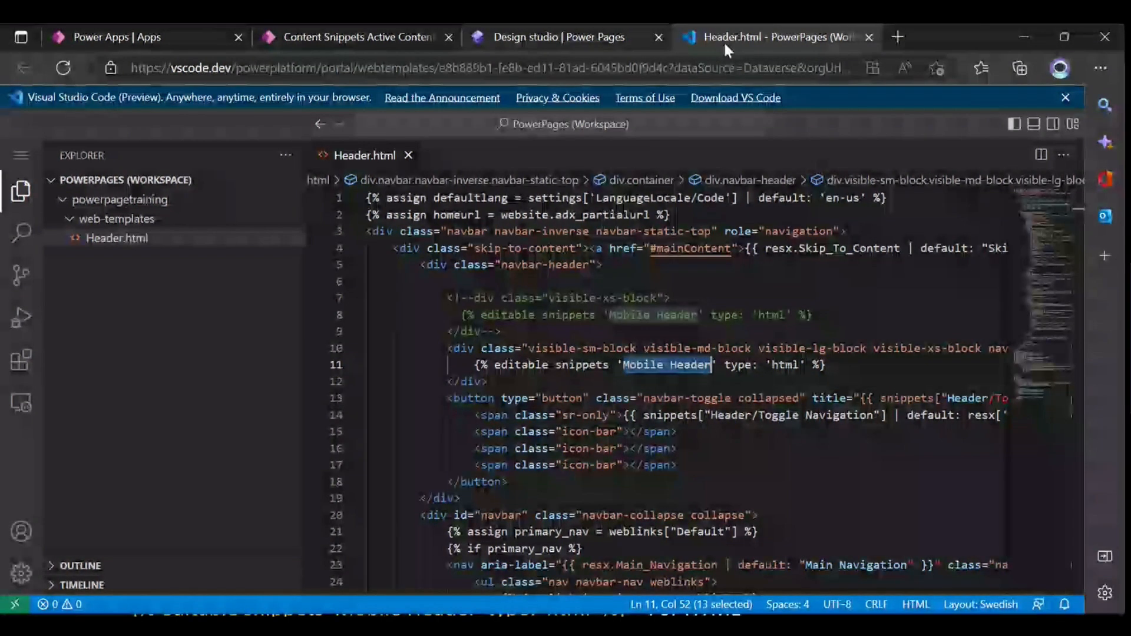
# - Switch to Portal Management, filter the active content snippets by 'Mobile Header', and open the matching record
pyautogui.click(353, 38)
pyautogui.click(965, 221)
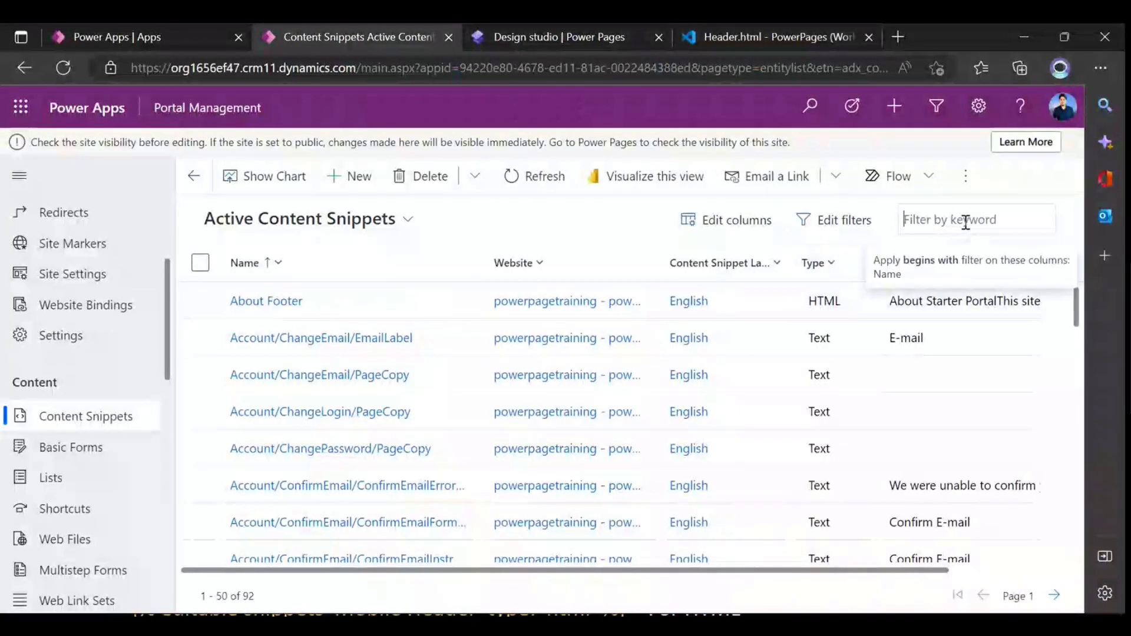
pyautogui.hotkey('ctrl', 'v')
pyautogui.press('Return')
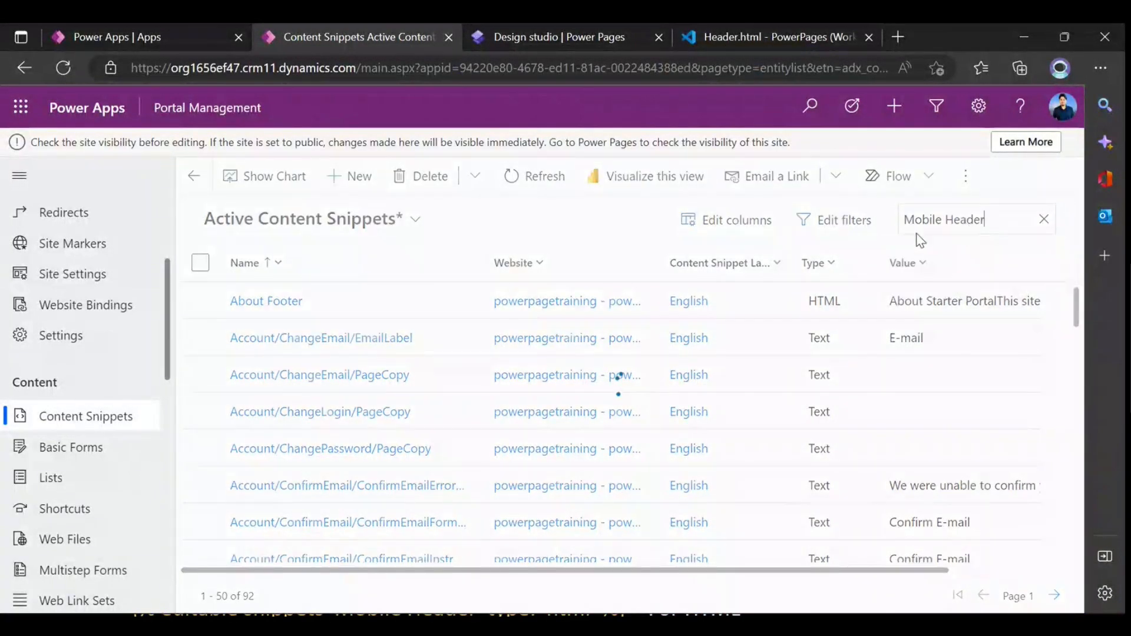
pyautogui.click(270, 301)
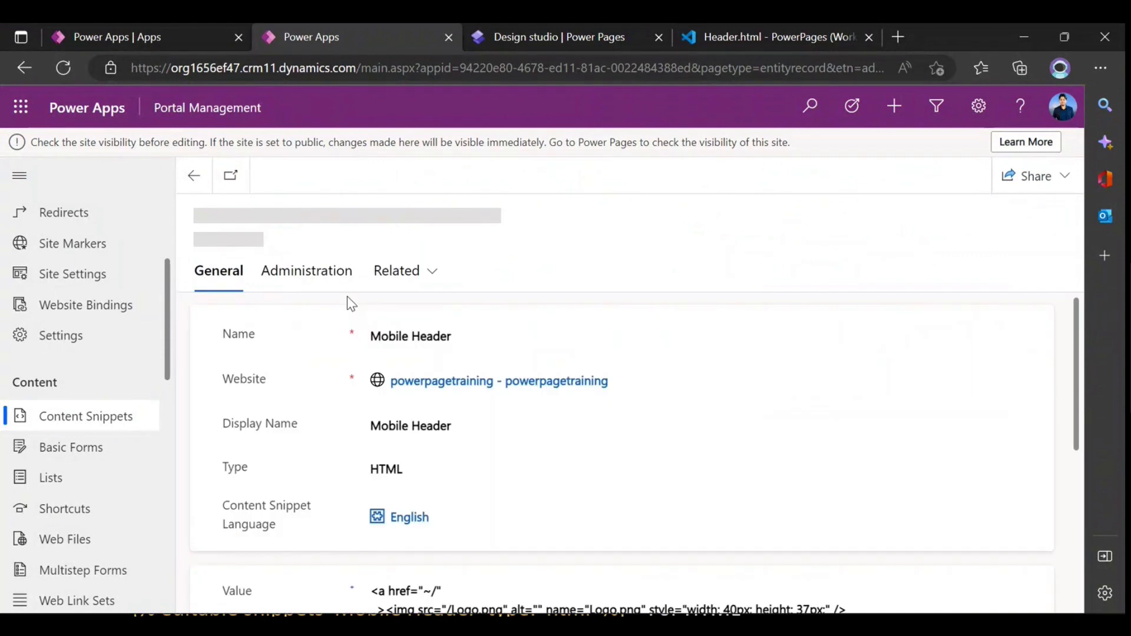
# - Examine the Value (HTML) markup of the Mobile Header content snippet
pyautogui.scroll(-4, 325, 340)
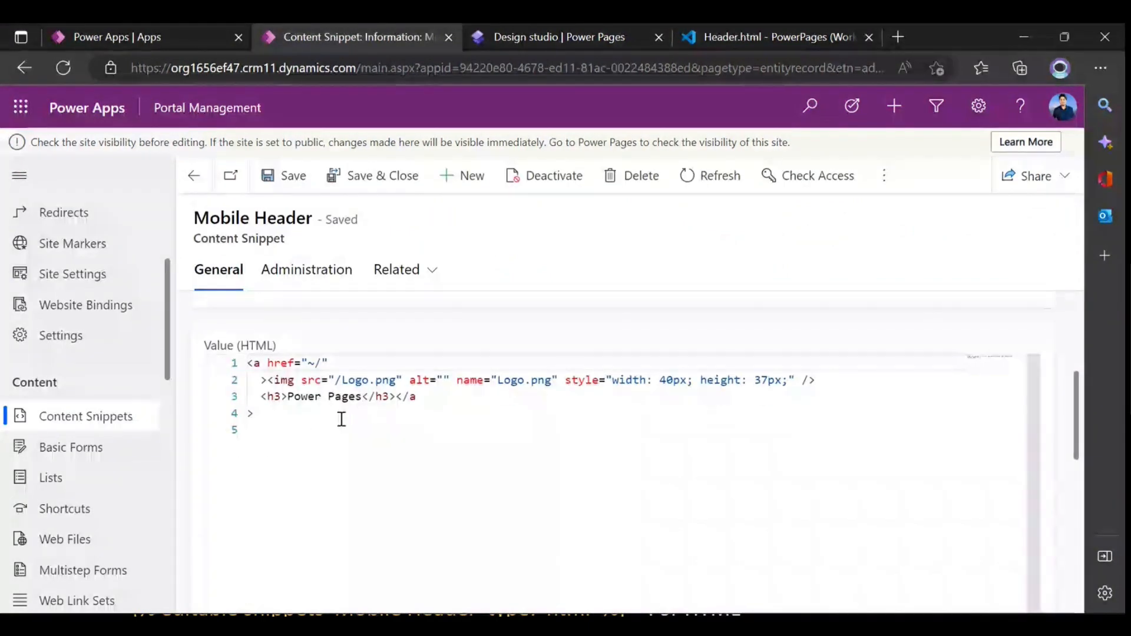
pyautogui.moveTo(434, 397); pyautogui.dragTo(239, 369)
pyautogui.click(254, 414)
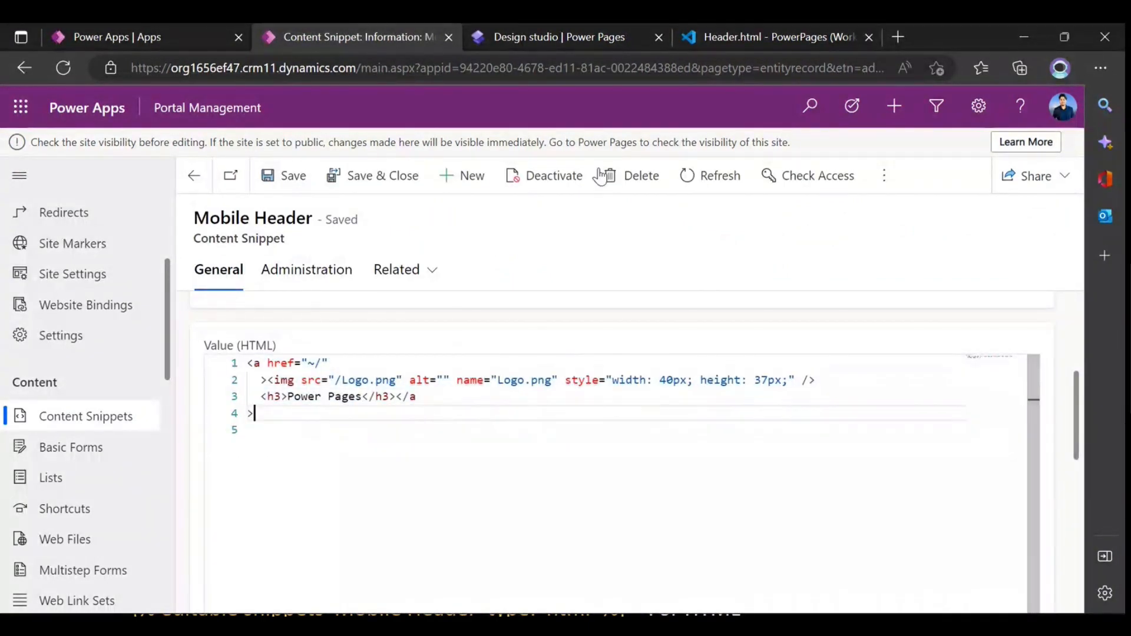
# - Return to Header.html in Visual Studio Code and highlight the 'html' type, the 'Mobile Header' name, and the whole snippet statement
pyautogui.click(738, 35)
pyautogui.click(786, 365)
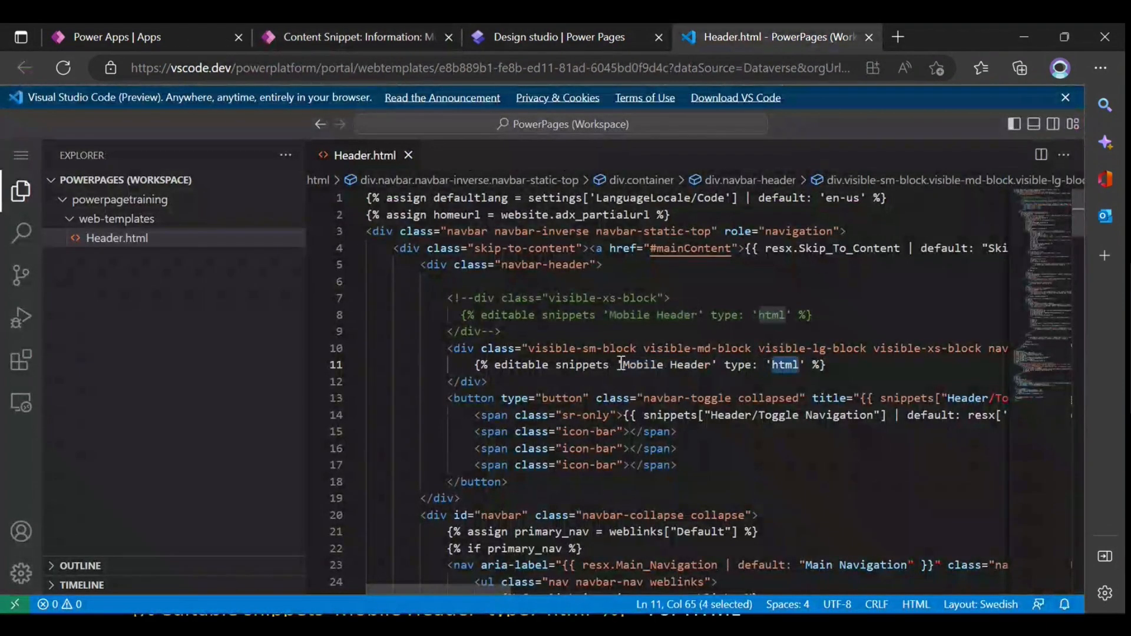
pyautogui.moveTo(618, 365); pyautogui.dragTo(701, 365)
pyautogui.click(701, 365)
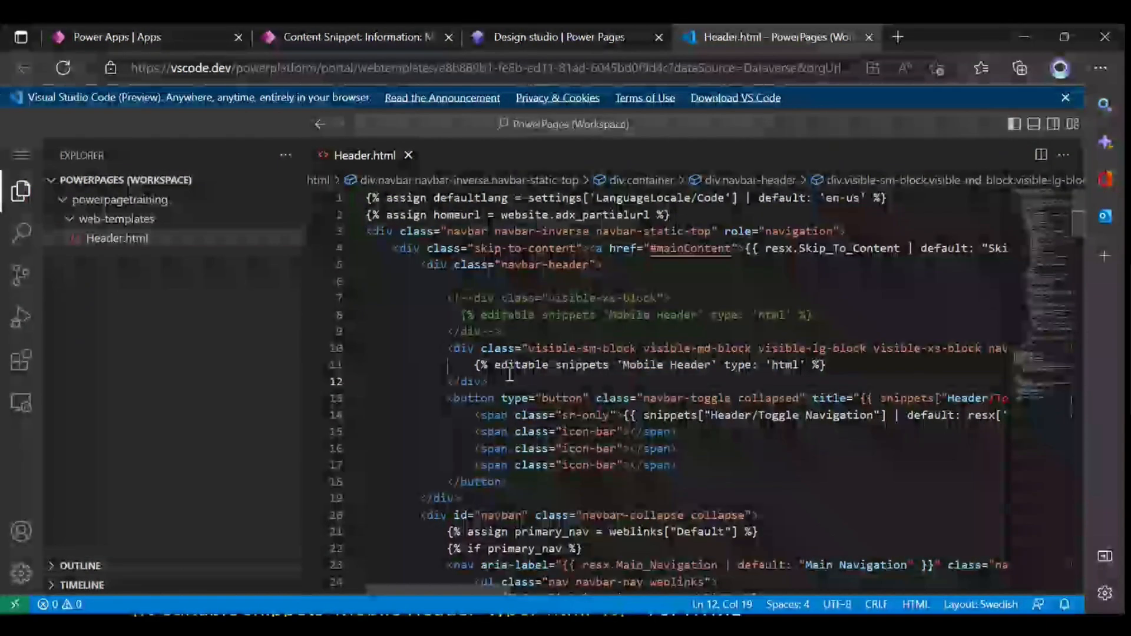
pyautogui.moveTo(610, 364); pyautogui.dragTo(734, 368)
pyautogui.click(600, 373)
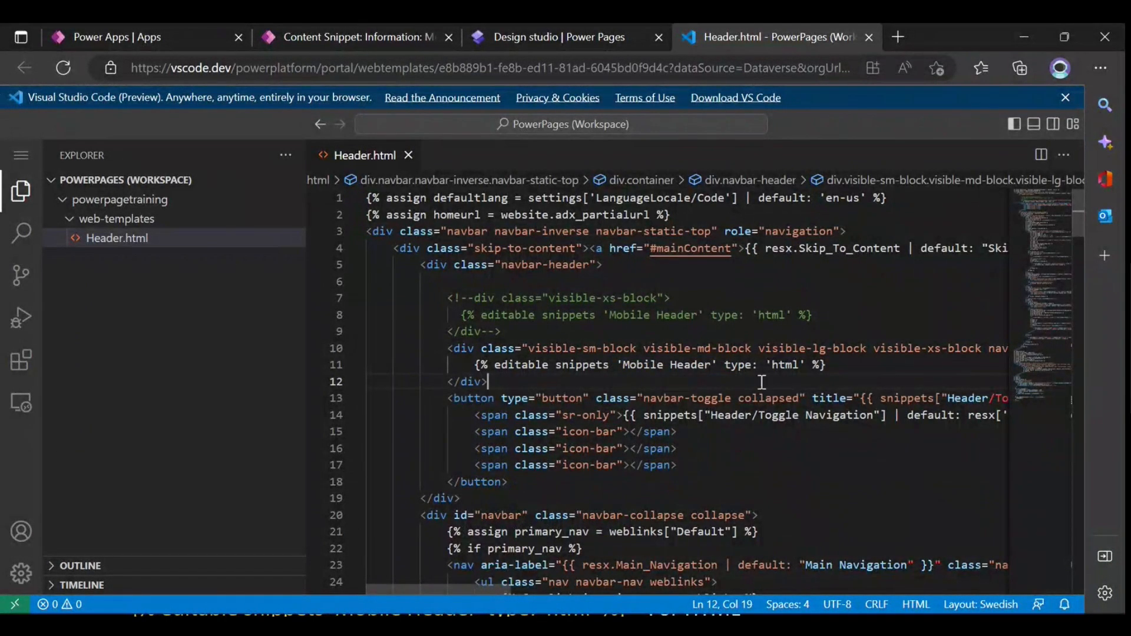
pyautogui.moveTo(830, 365); pyautogui.dragTo(474, 365)
pyautogui.click(569, 398)
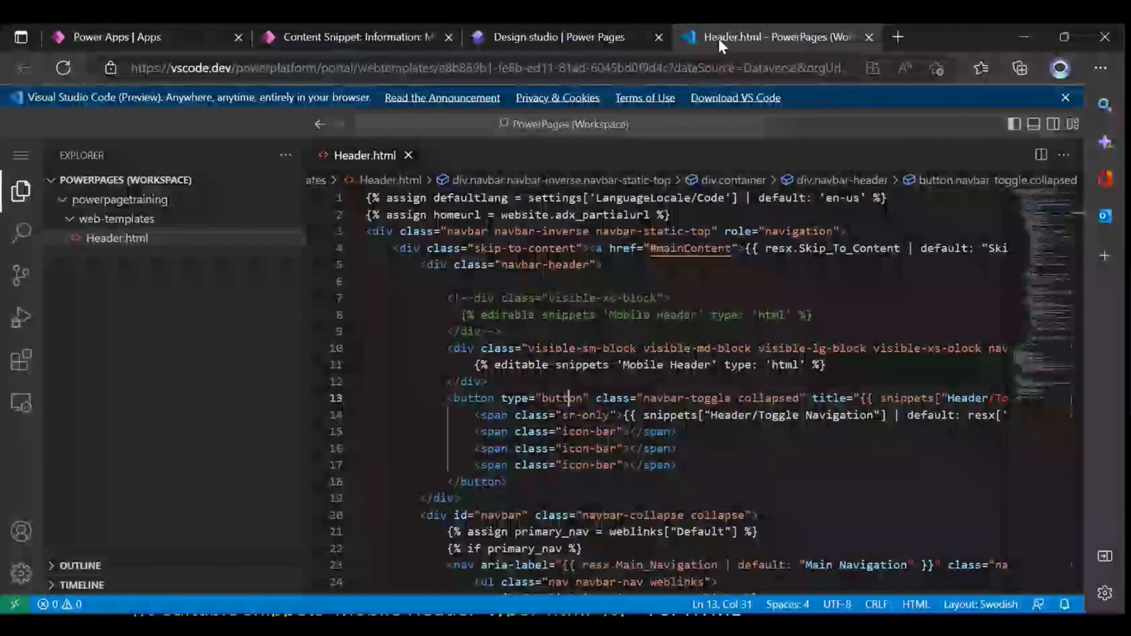
# - Compare the snippet's Logo.png image tag with the header logo in the Power Pages design studio, cancelling the sync prompt
pyautogui.click(371, 36)
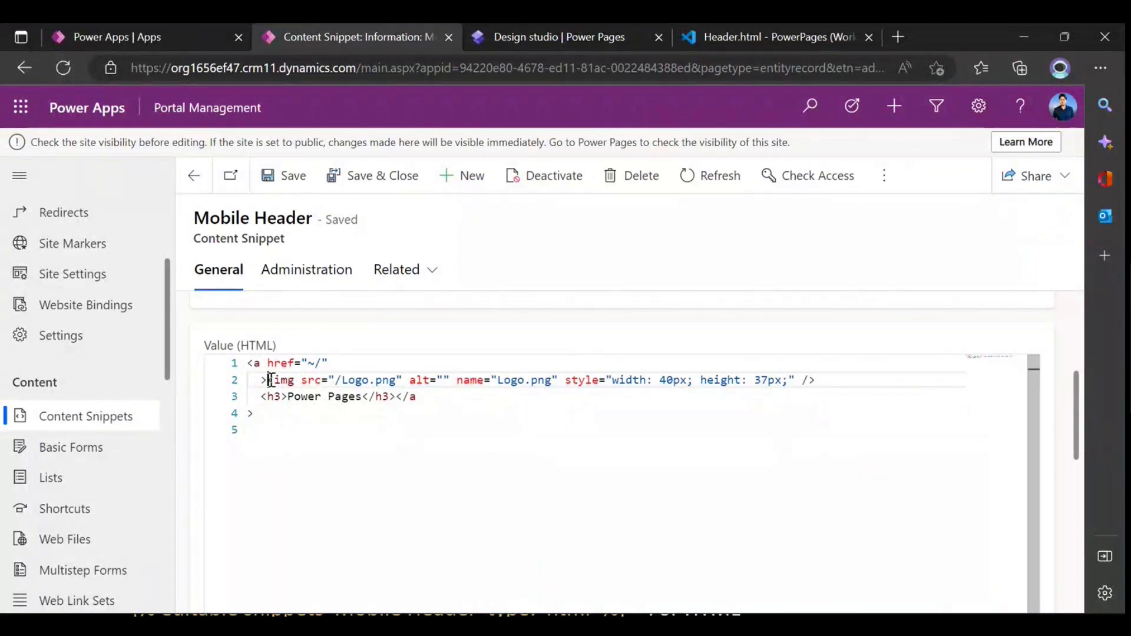
pyautogui.moveTo(267, 380); pyautogui.dragTo(520, 380)
pyautogui.click(551, 393)
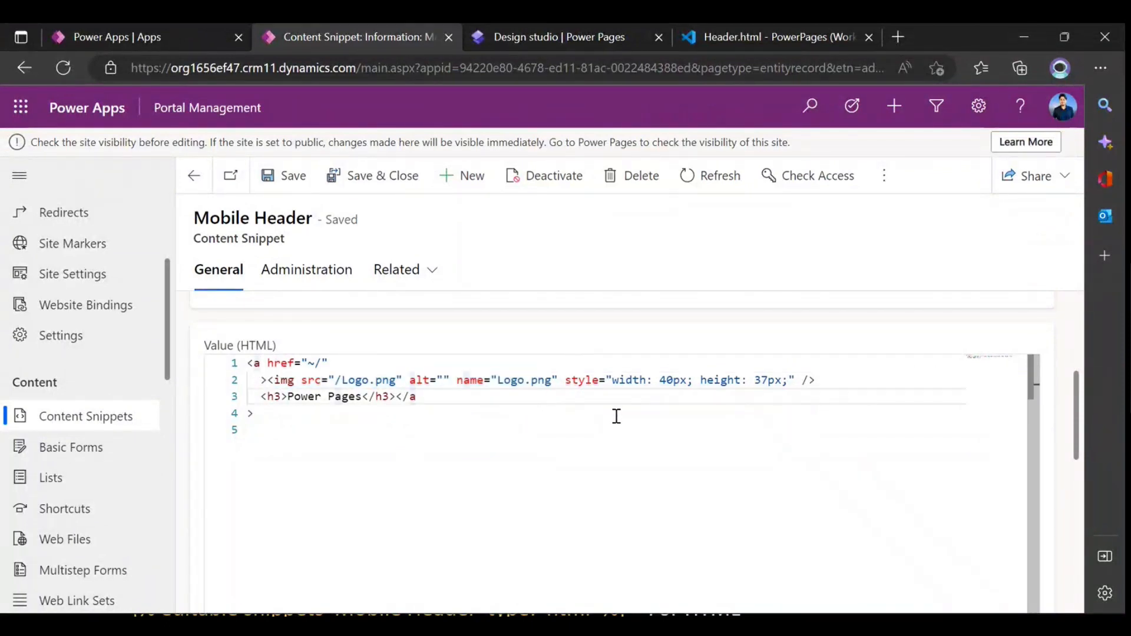
pyautogui.click(553, 36)
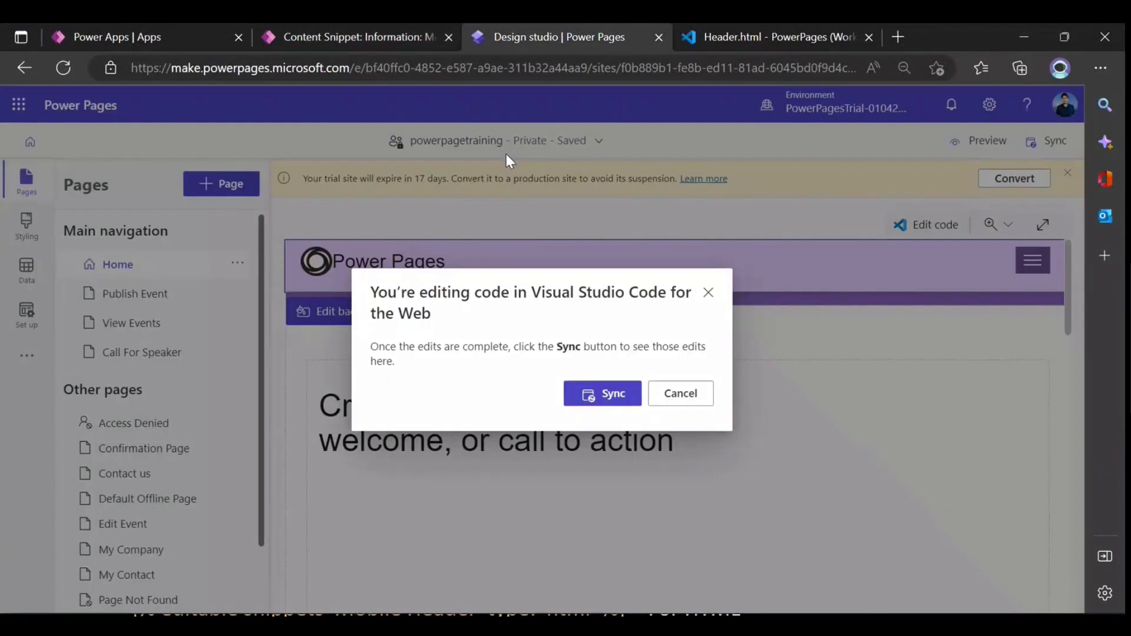
pyautogui.click(680, 393)
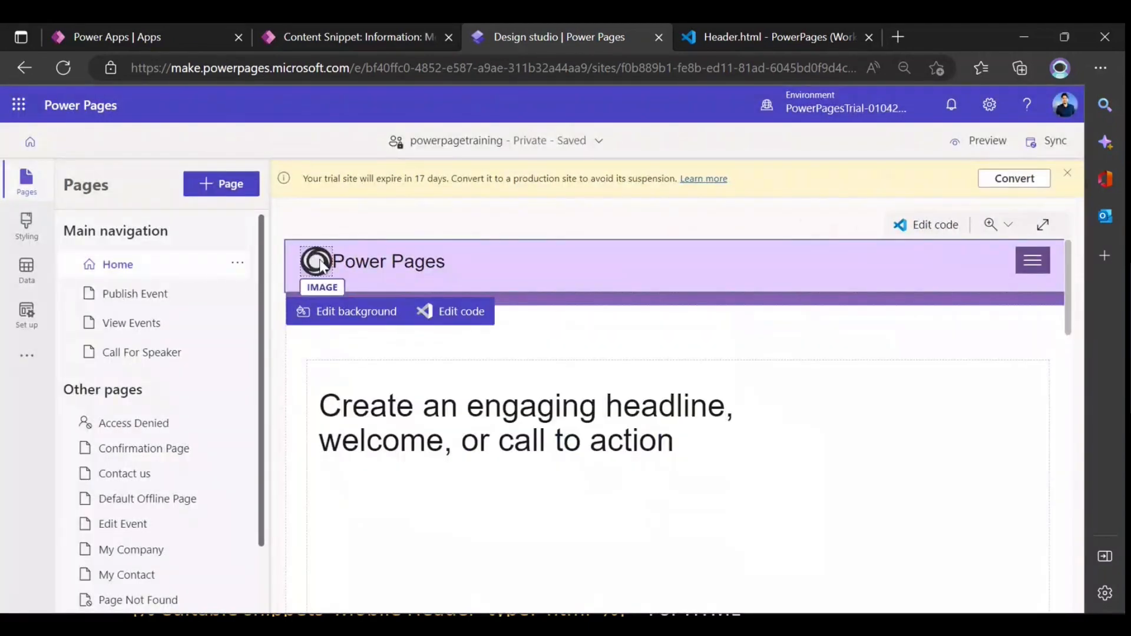
pyautogui.click(318, 262)
# - Compare the Mobile Header snippet's h3 'Power Pages' line with the header text in the Power Pages design studio
pyautogui.click(366, 37)
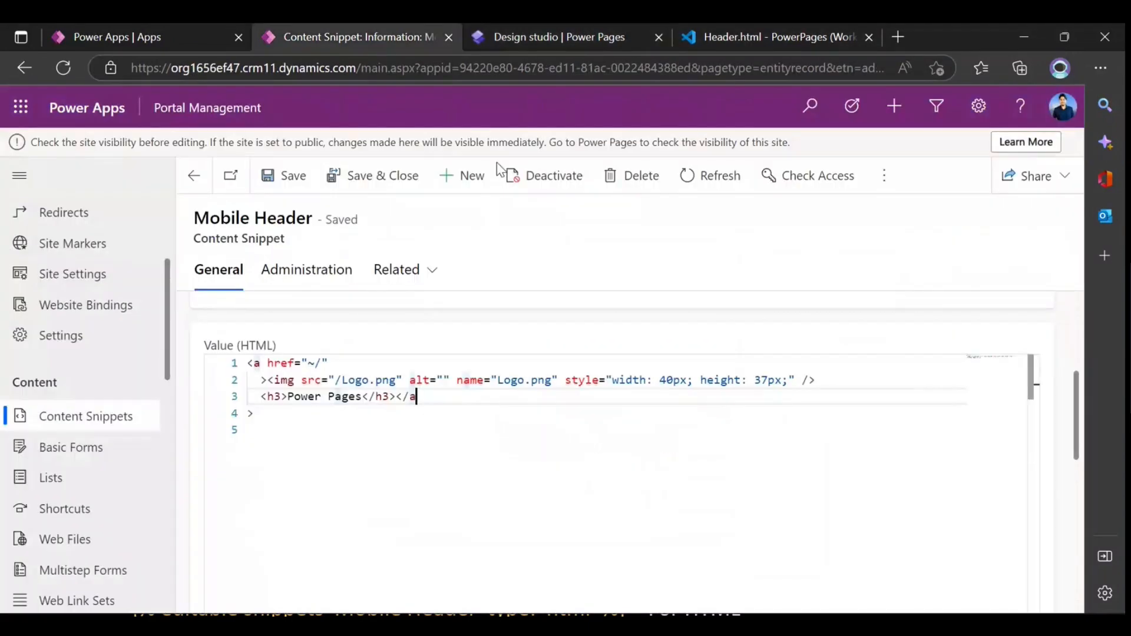
pyautogui.moveTo(416, 396); pyautogui.dragTo(261, 397)
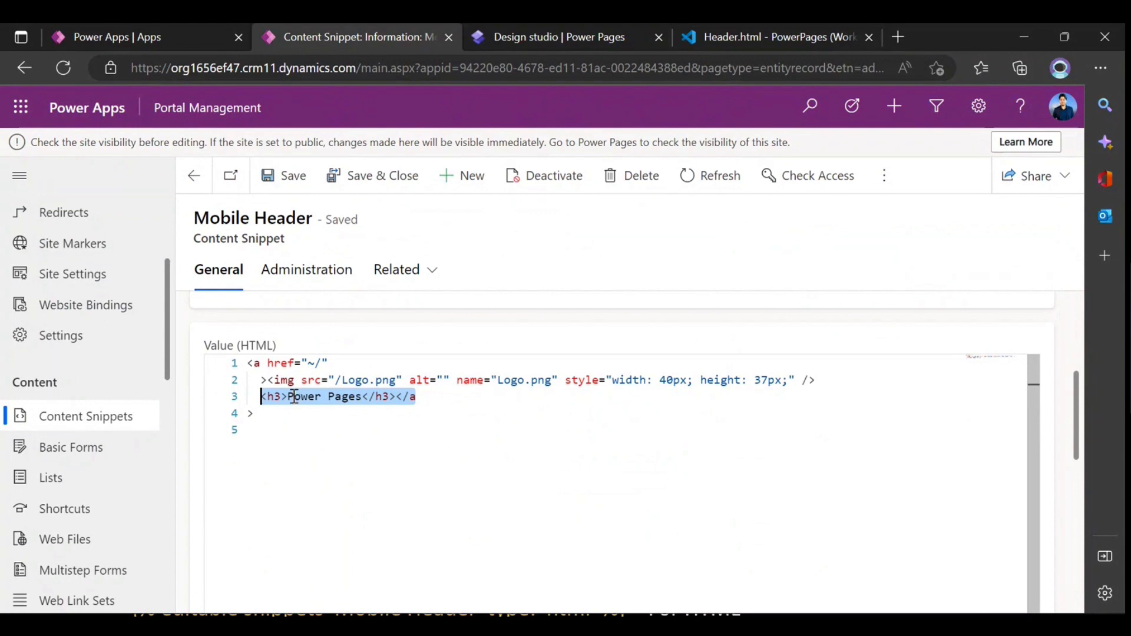
pyautogui.click(382, 401)
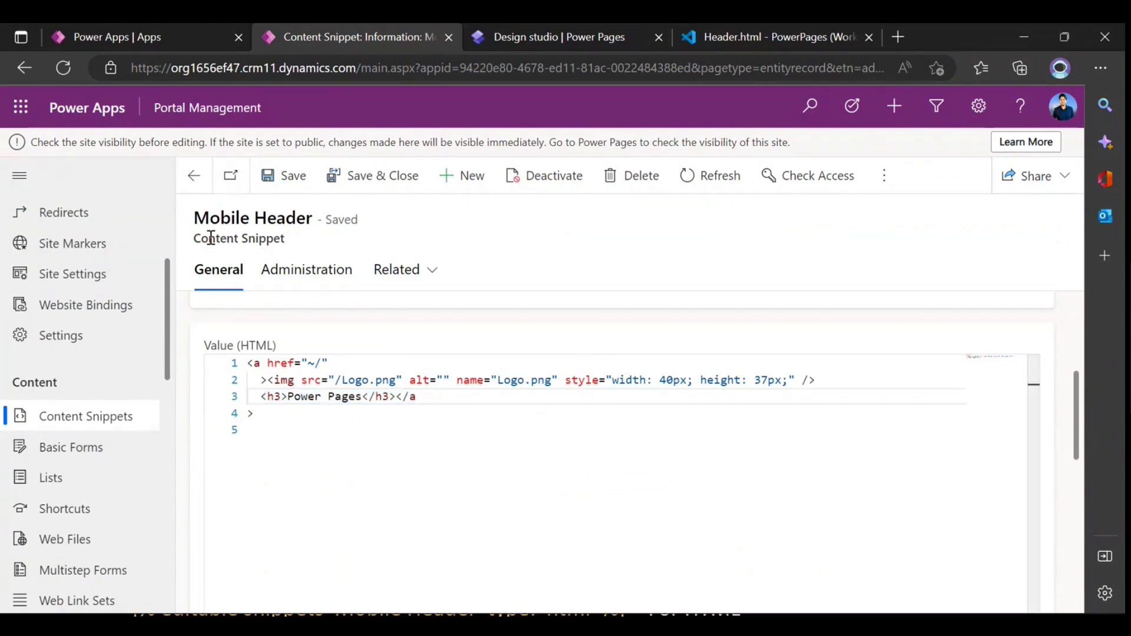
pyautogui.click(561, 39)
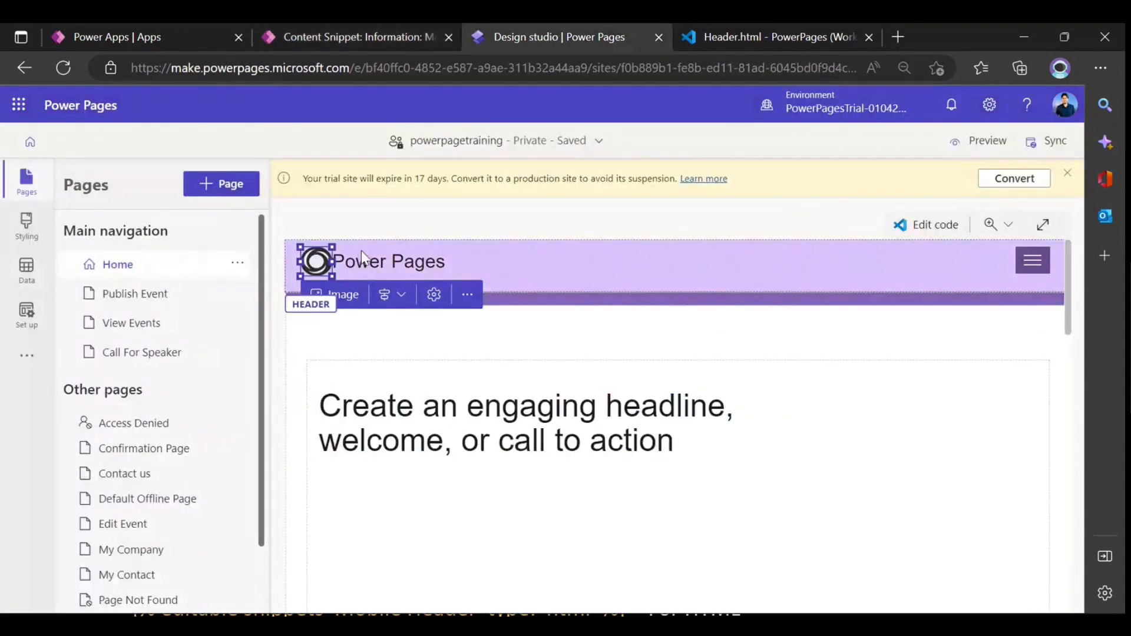
pyautogui.click(500, 265)
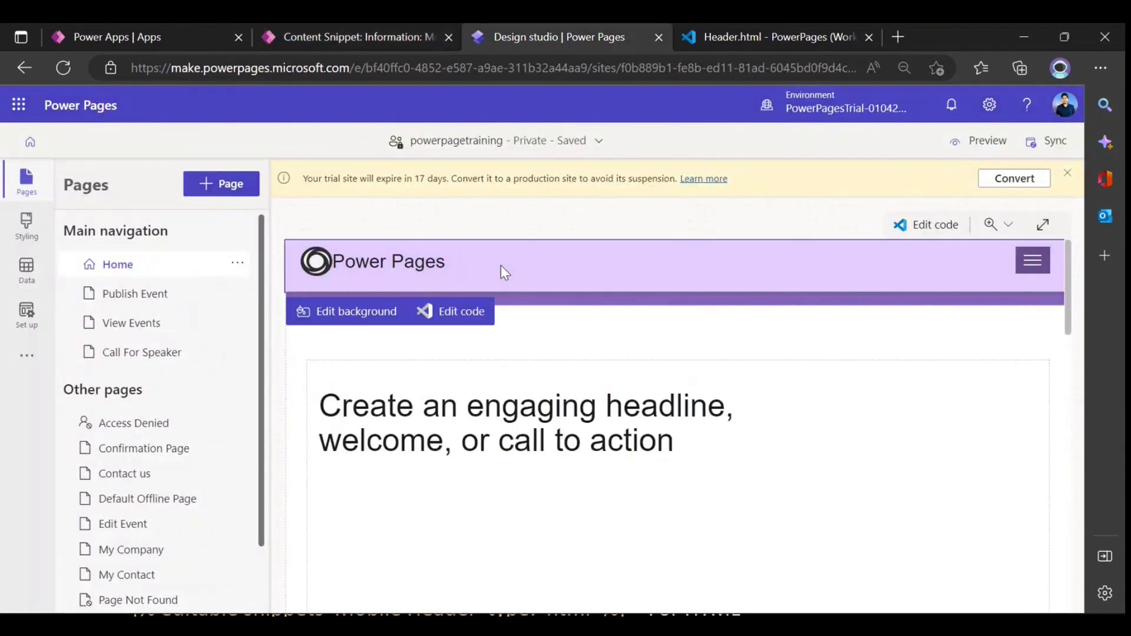
# - Return to Header.html in Visual Studio Code and highlight the editable keyword in the active 'Mobile Header' statement
pyautogui.click(707, 37)
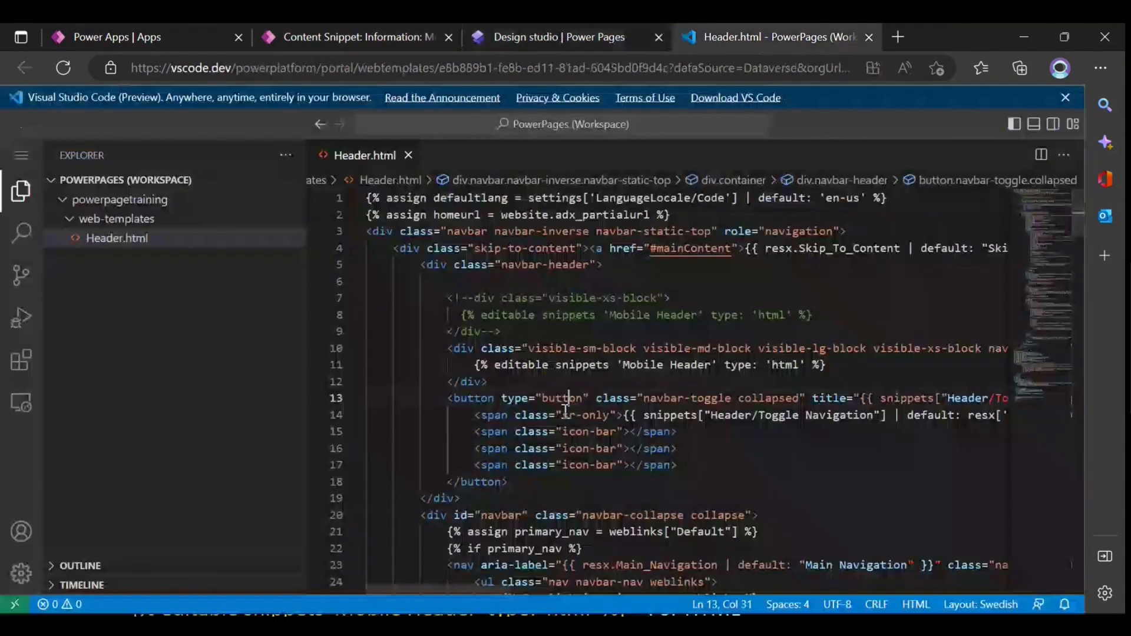
pyautogui.doubleClick(515, 364)
pyautogui.click(552, 367)
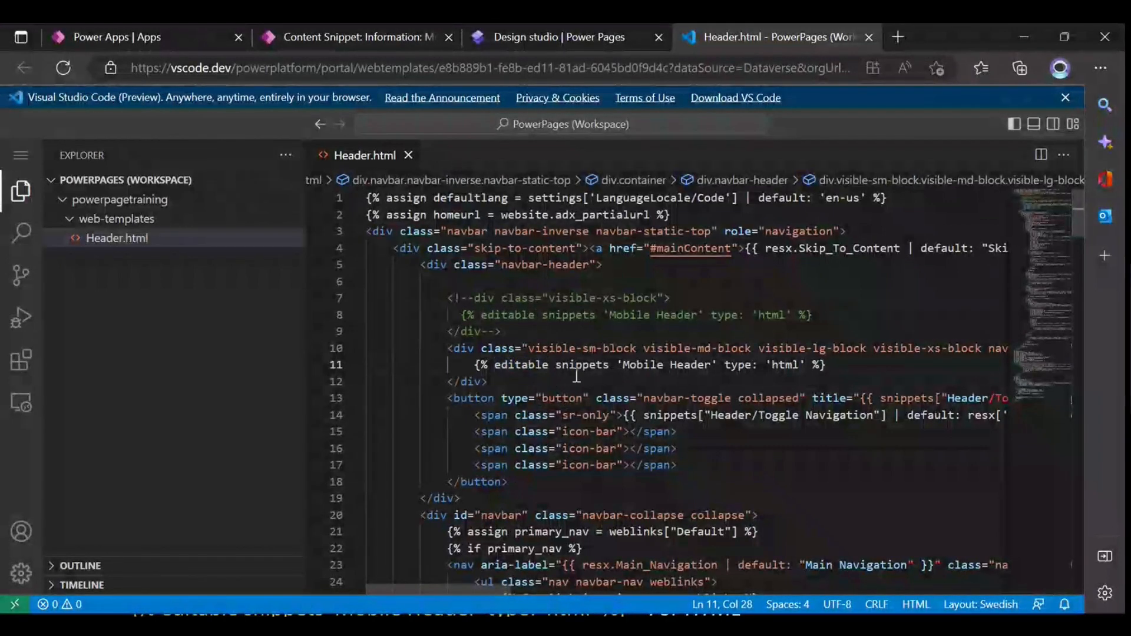
pyautogui.press('Delete')
pyautogui.write('_')
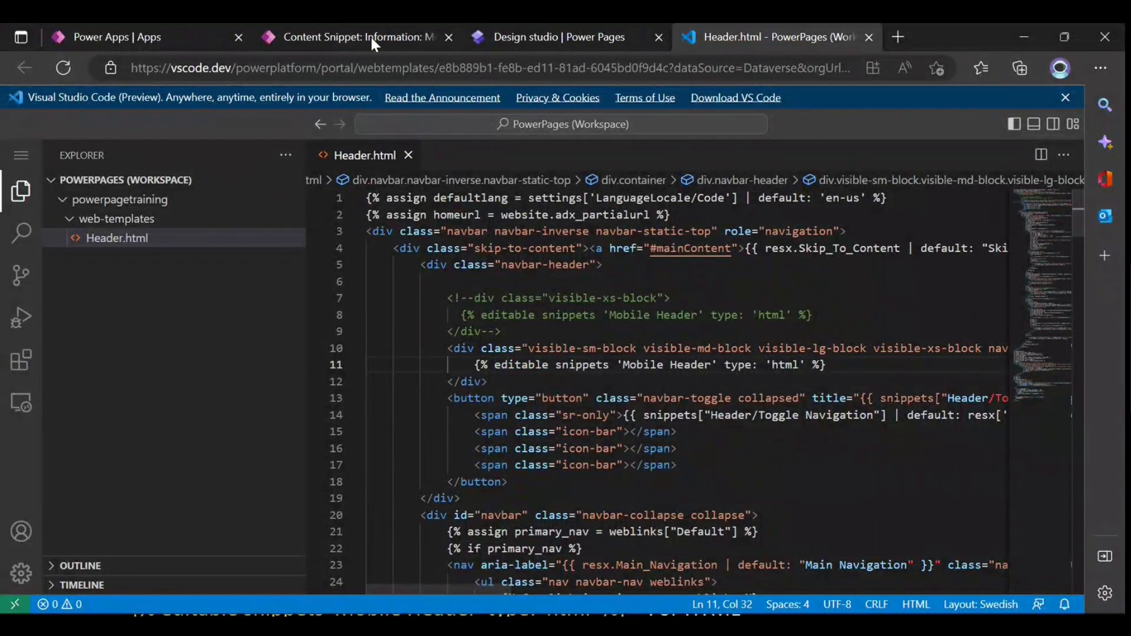
# - Compare the Mobile Header record's full HTML markup in Portal Management with the header rendered in the Power Pages design studio
pyautogui.click(371, 37)
pyautogui.click(522, 36)
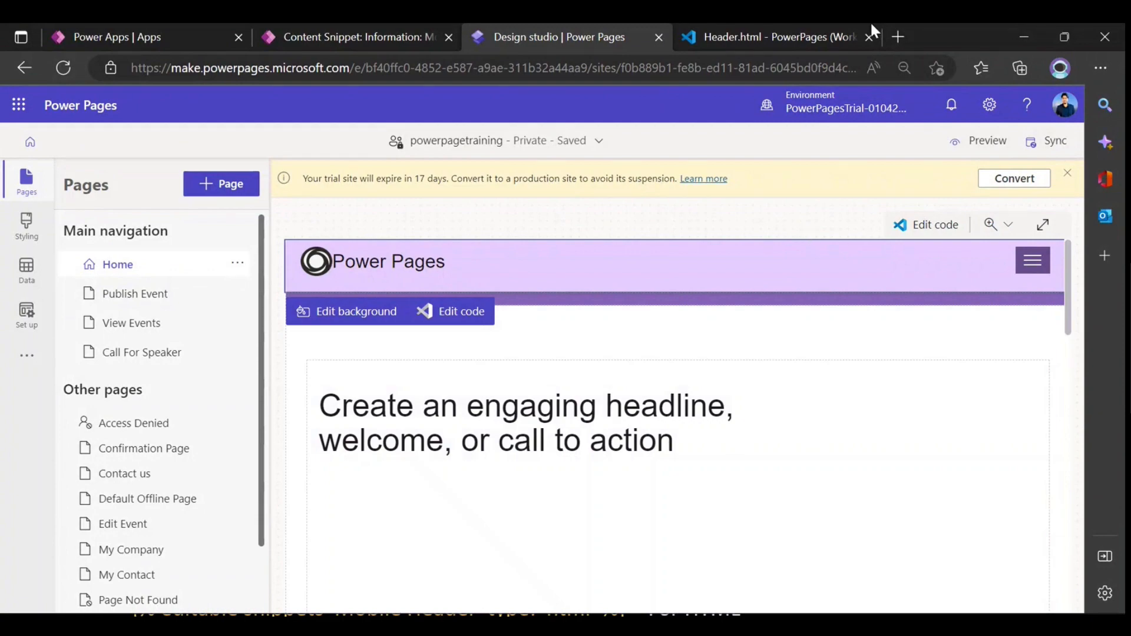
pyautogui.click(747, 38)
pyautogui.click(600, 37)
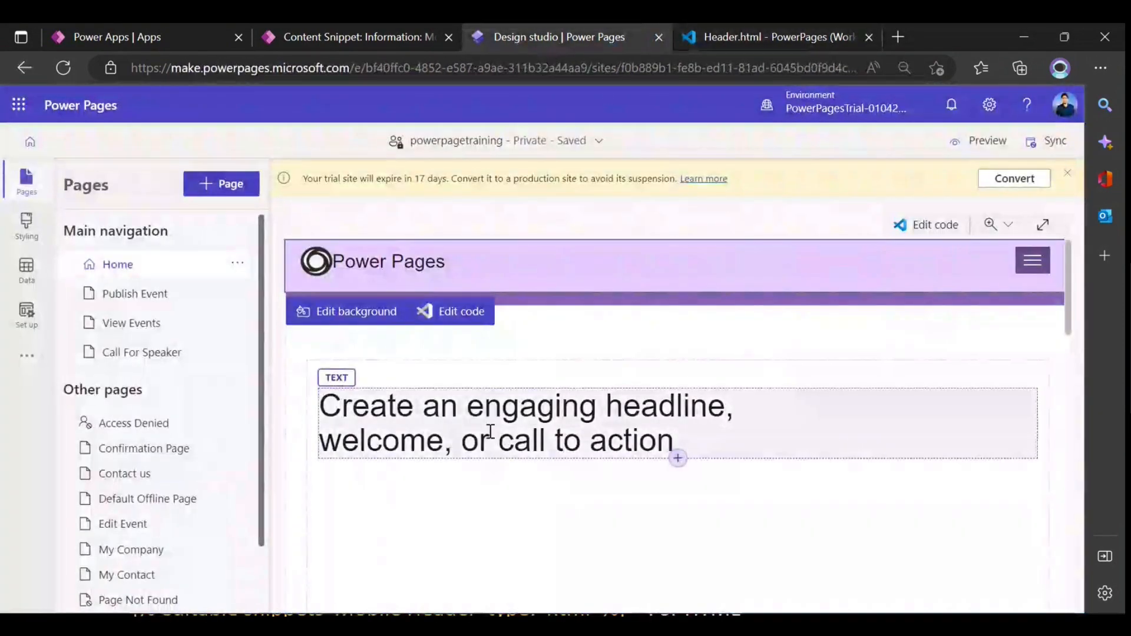
pyautogui.click(411, 40)
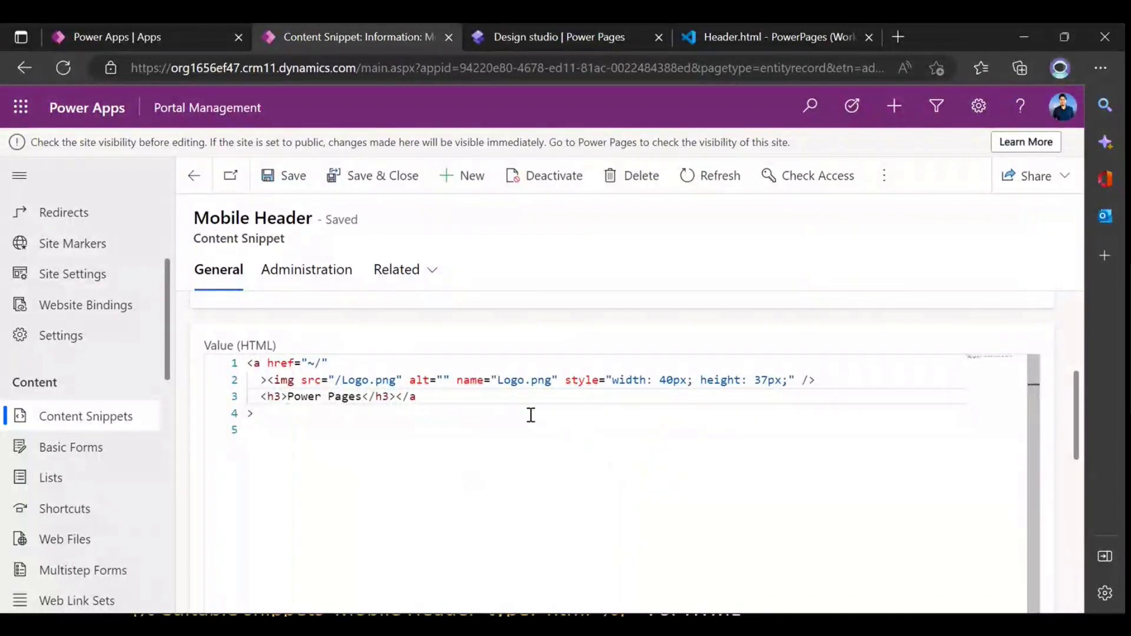
pyautogui.moveTo(416, 397); pyautogui.dragTo(323, 222)
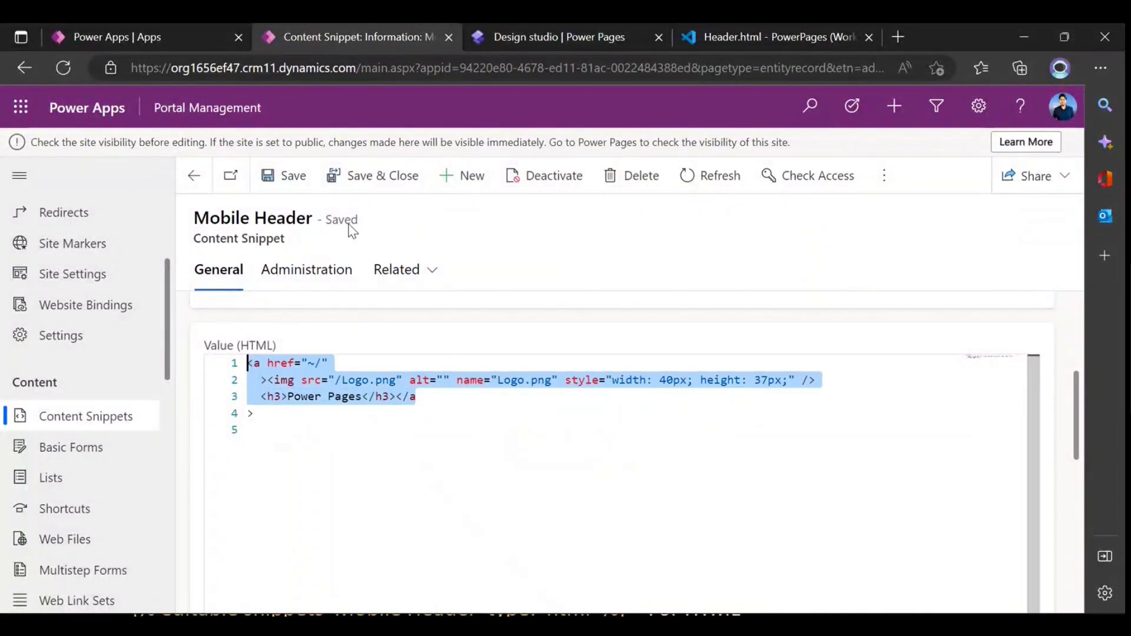
pyautogui.click(510, 35)
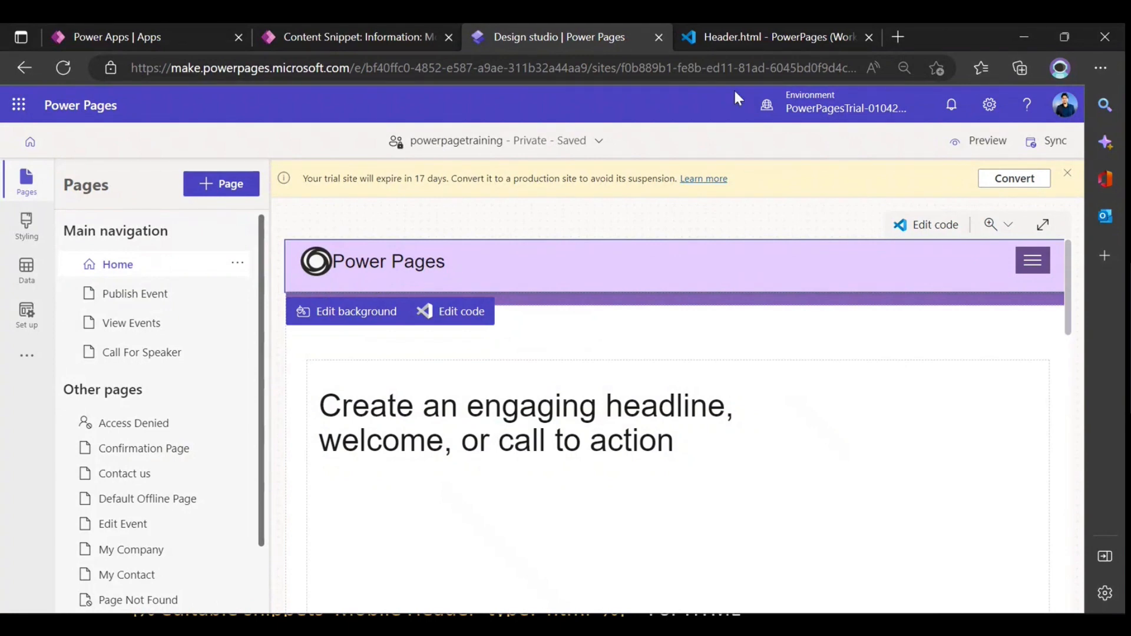
# - Highlight the editable keyword and the complete 'Mobile Header' snippet statement in Header.html in Visual Studio Code
pyautogui.click(744, 35)
pyautogui.doubleClick(511, 364)
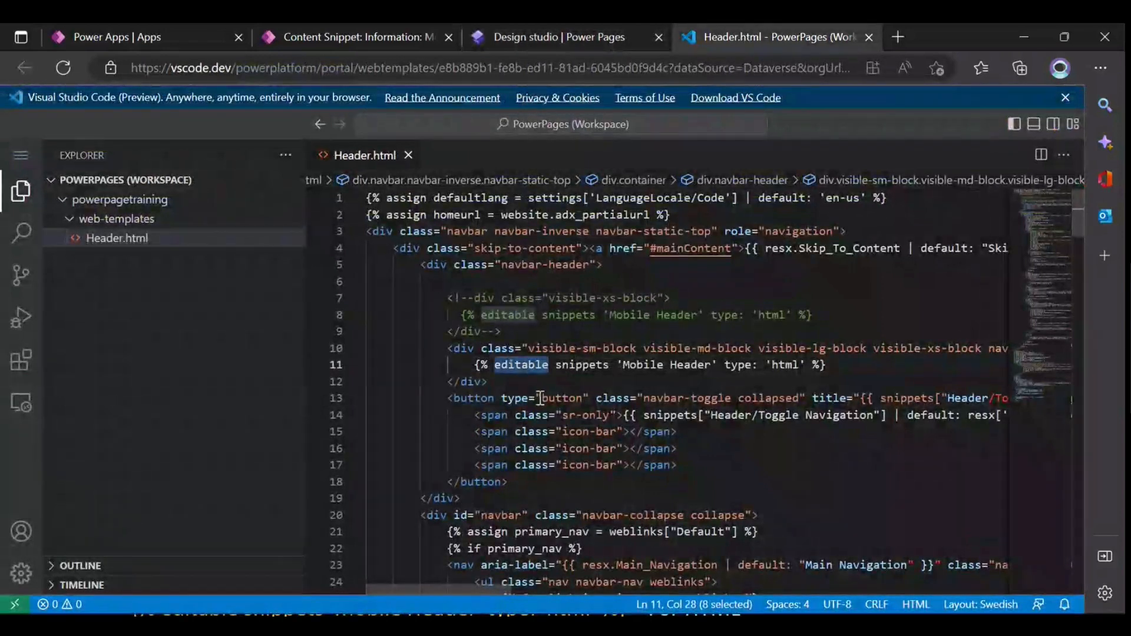
pyautogui.click(547, 415)
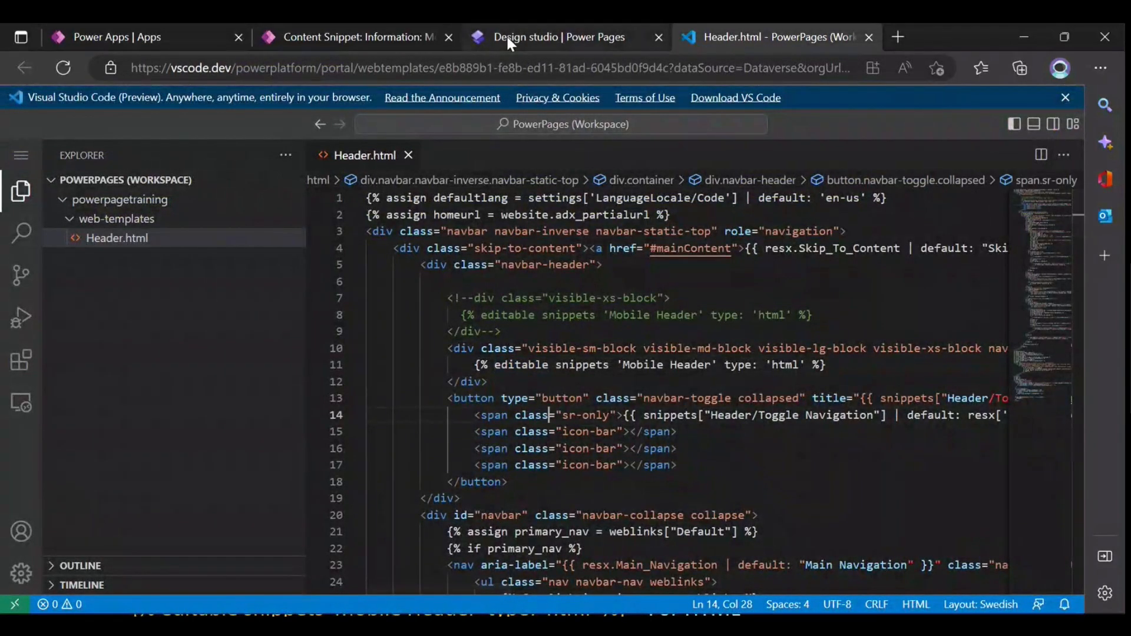
pyautogui.moveTo(455, 364); pyautogui.dragTo(830, 368)
pyautogui.click(830, 368)
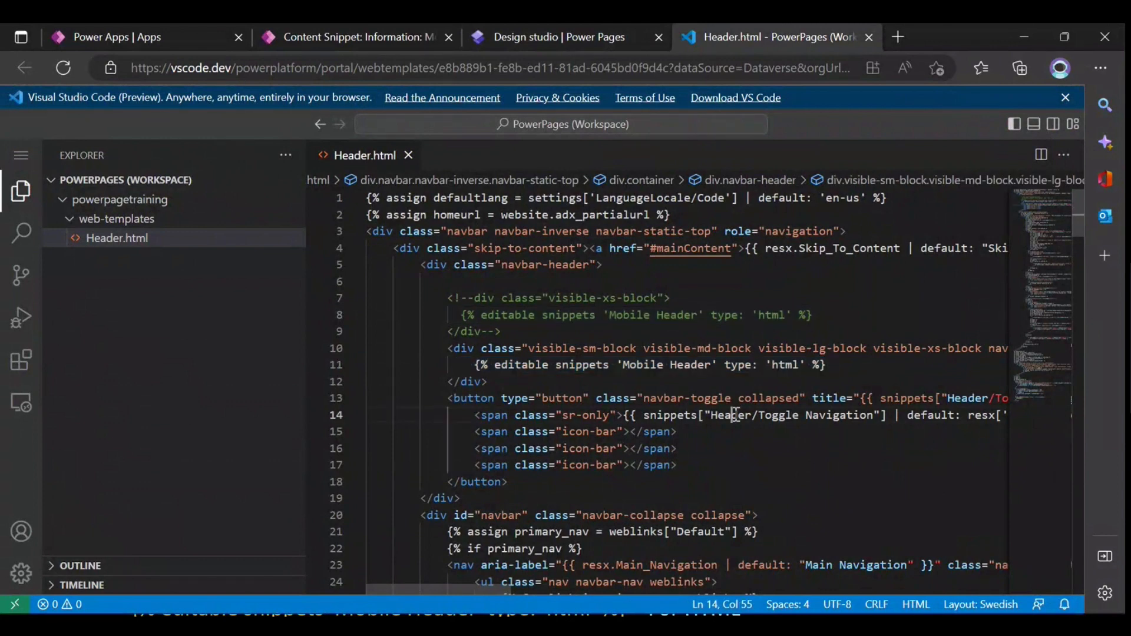
# - Switch to the Power Pages design studio and select the logo image in the site header
pyautogui.click(554, 37)
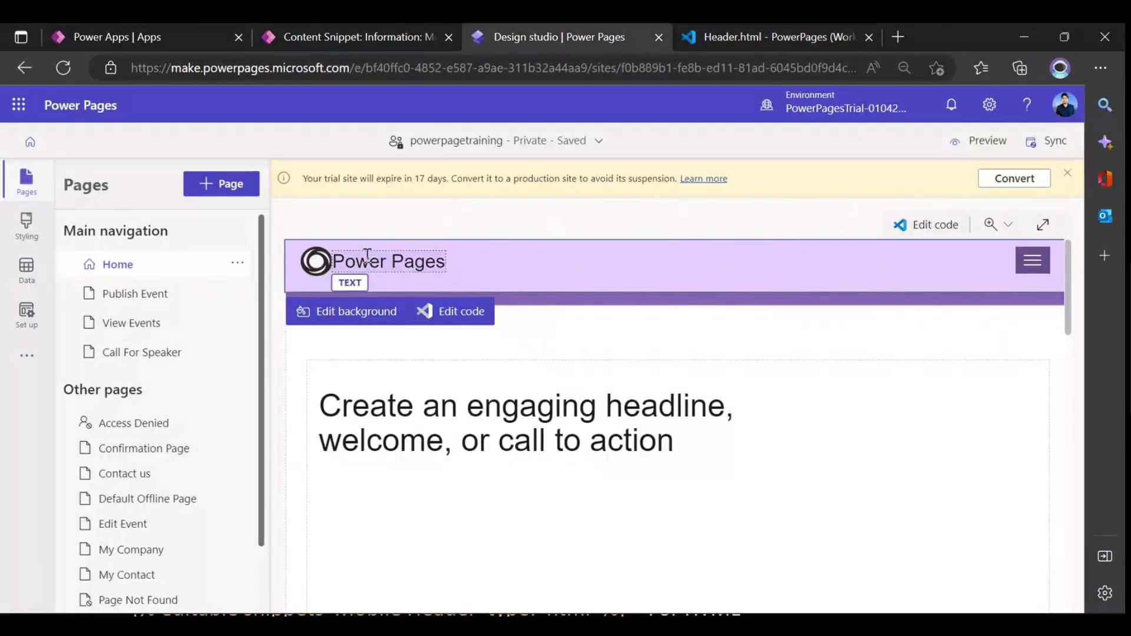
pyautogui.click(318, 268)
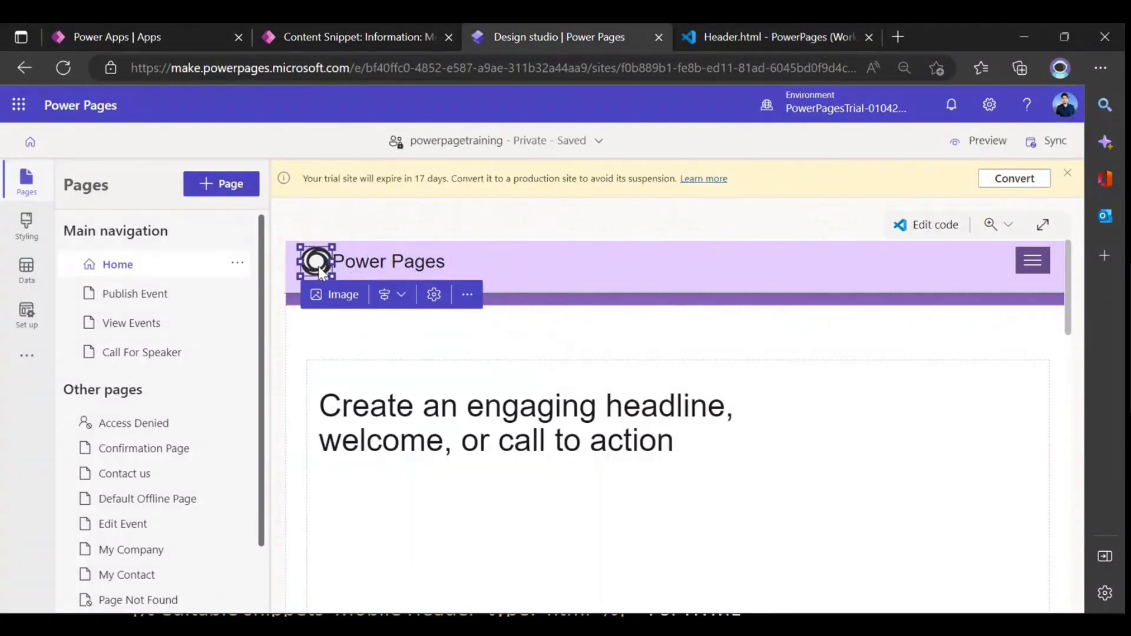
# - Replace the site header's logo with the microsoft_power_p... image (400 x 400) from the media library
pyautogui.click(341, 296)
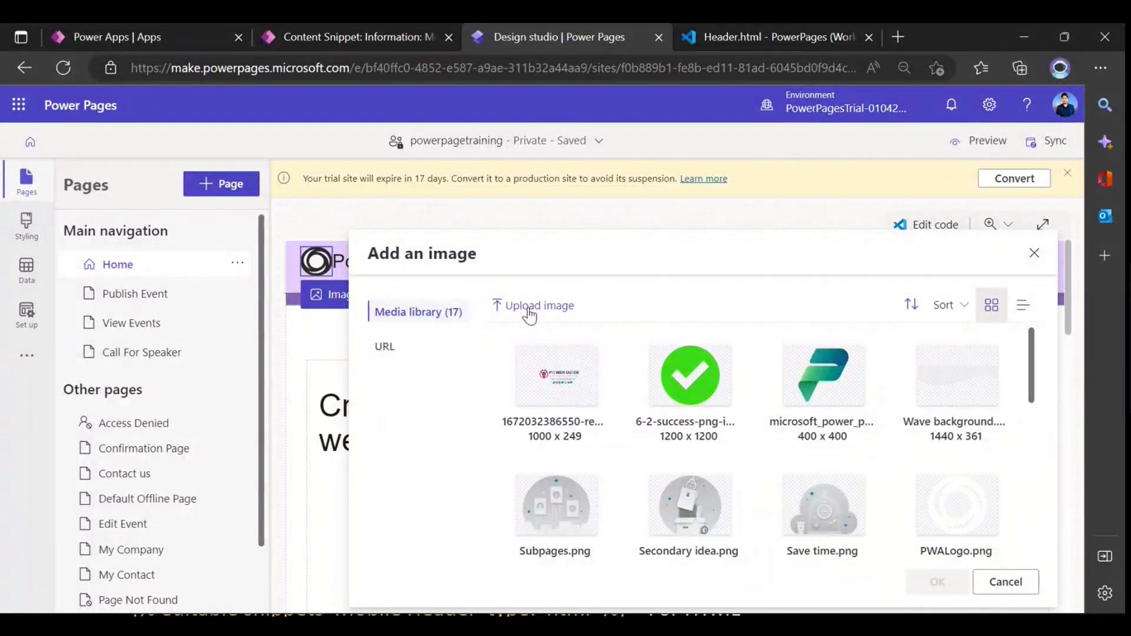
pyautogui.click(384, 347)
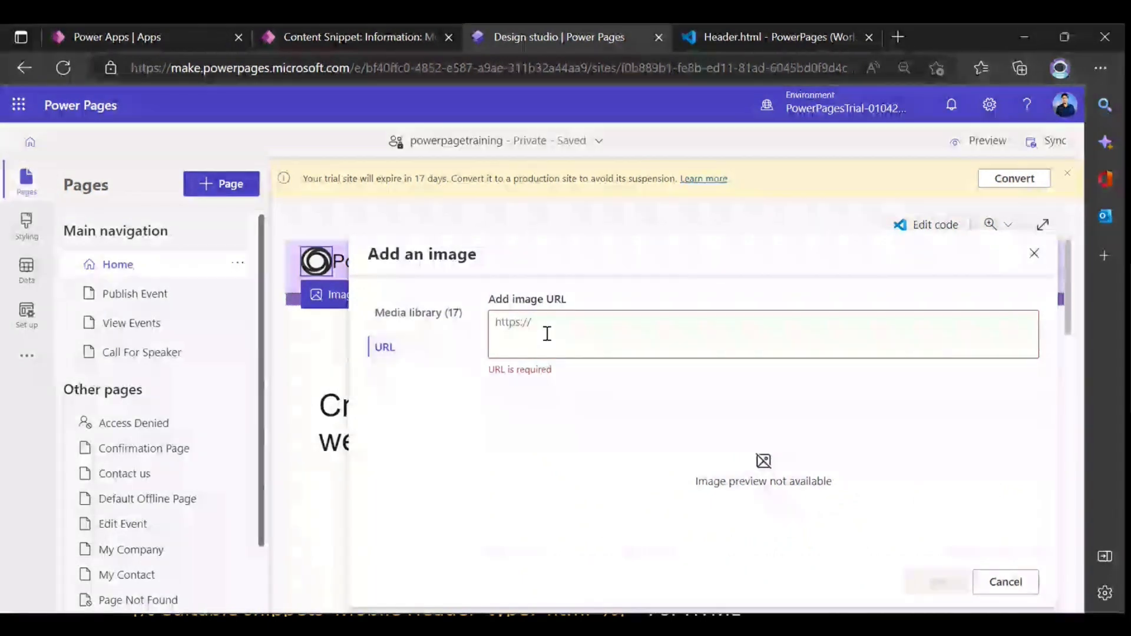
pyautogui.click(578, 321)
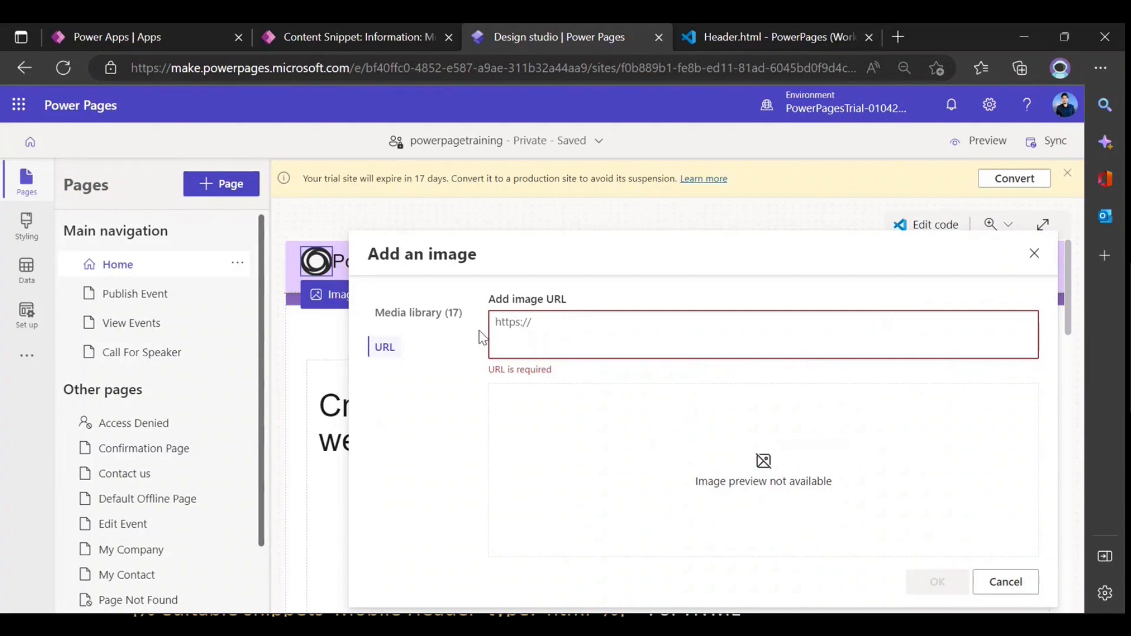
pyautogui.click(423, 317)
pyautogui.click(822, 374)
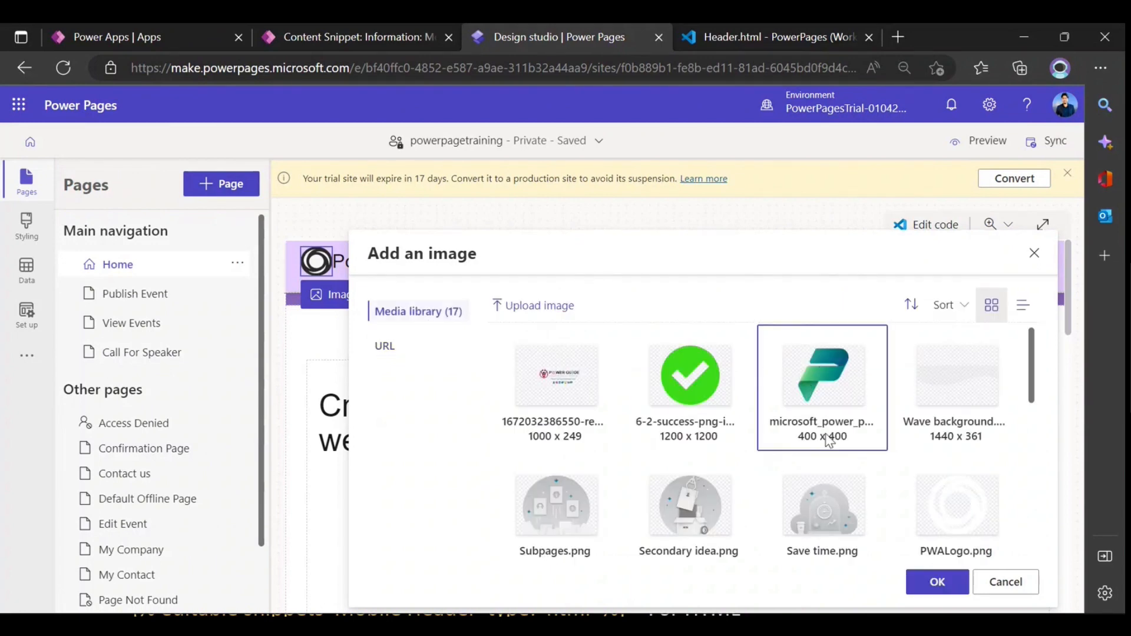
pyautogui.click(936, 582)
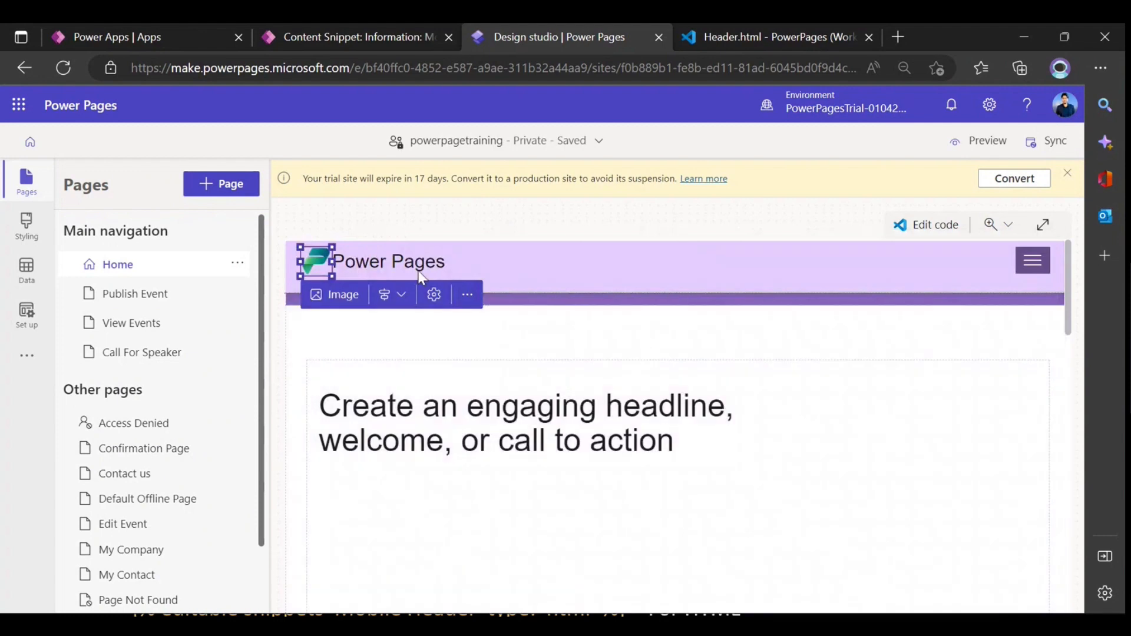
# - Try to change the site header's title text to "Power Guide"
pyautogui.click(414, 261)
pyautogui.doubleClick(424, 264)
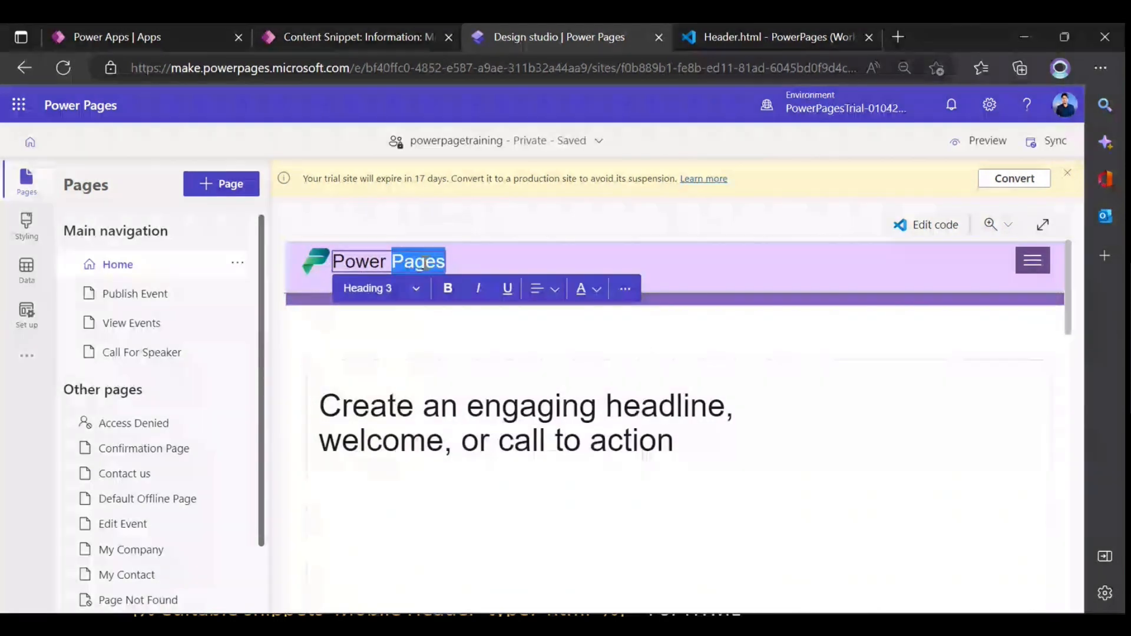
pyautogui.tripleClick(423, 263)
pyautogui.write('Po')
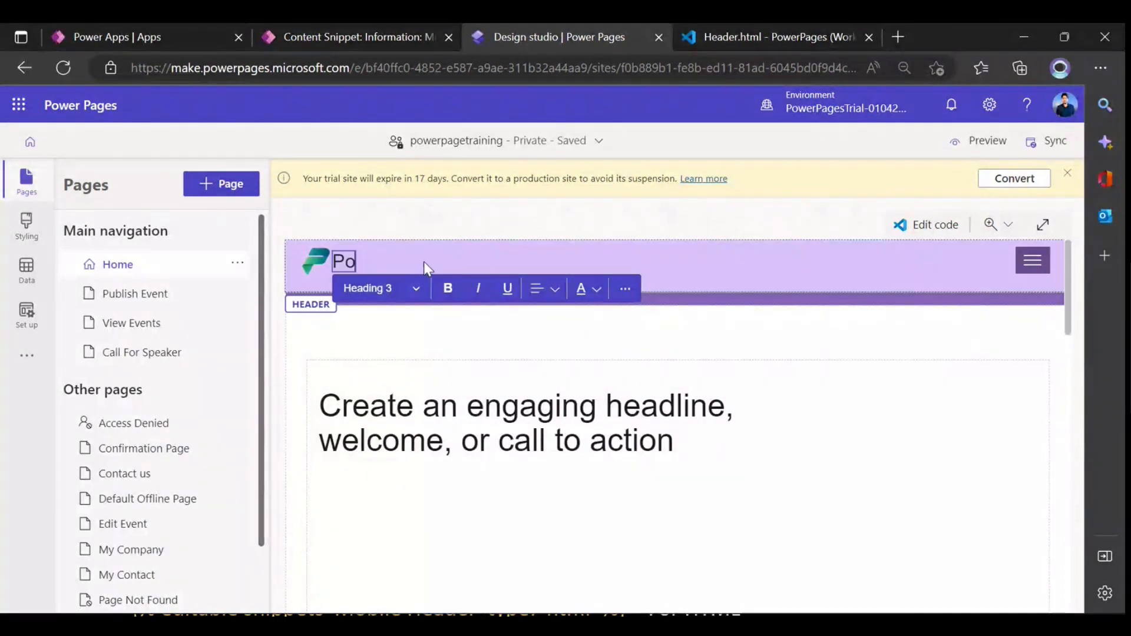
pyautogui.write('wer Guide')
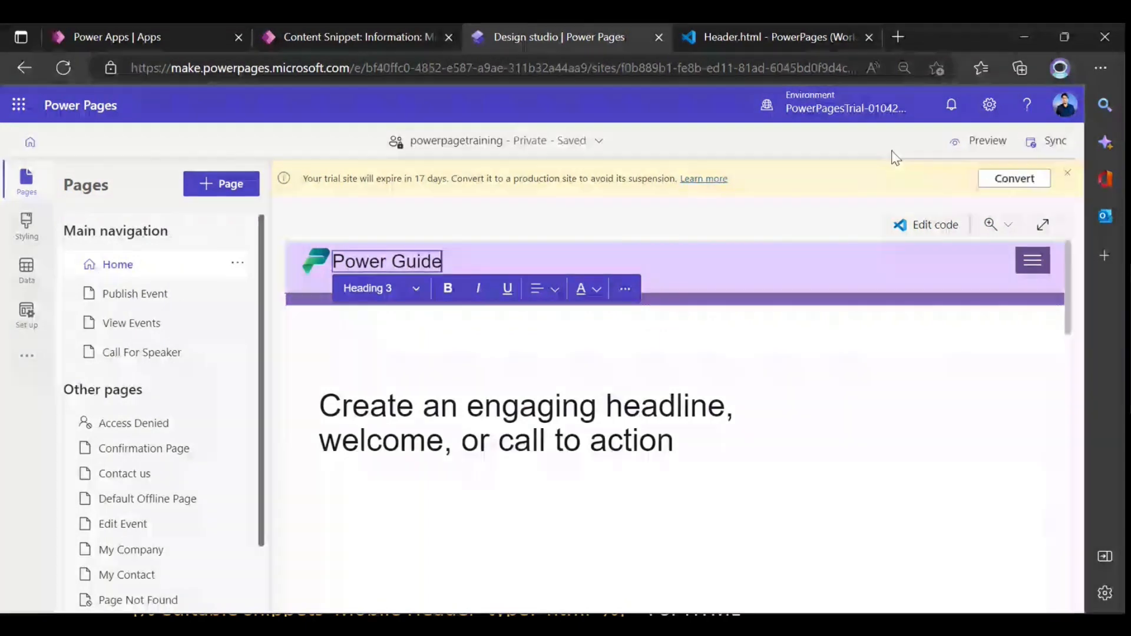
# - Sync the site and open its desktop preview in the browser
pyautogui.click(1044, 149)
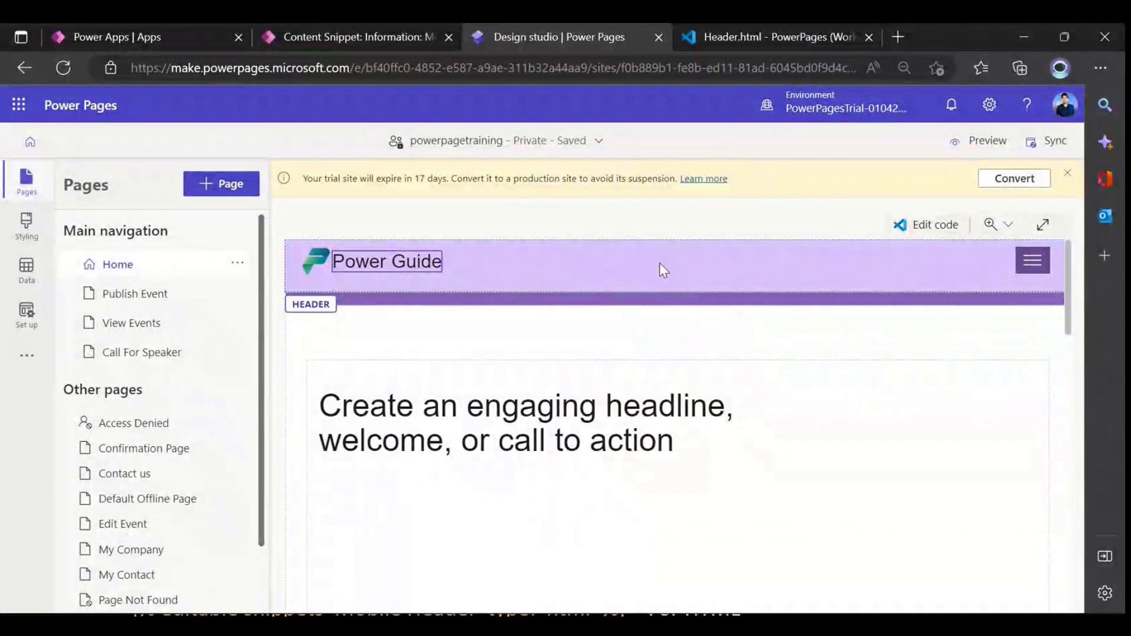
pyautogui.click(978, 140)
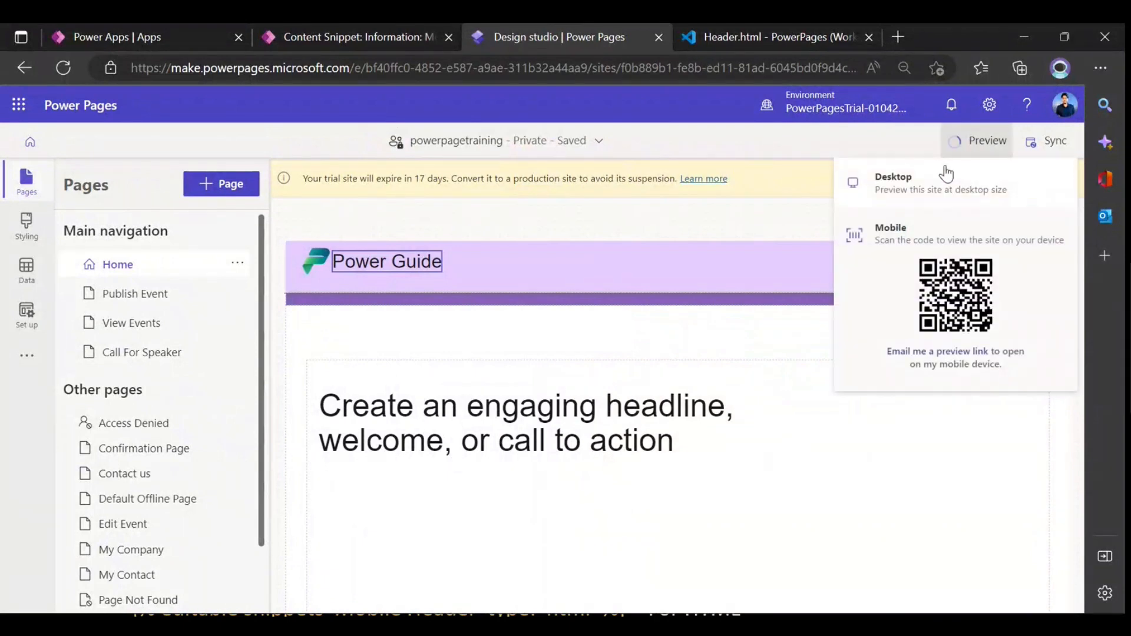
pyautogui.click(948, 170)
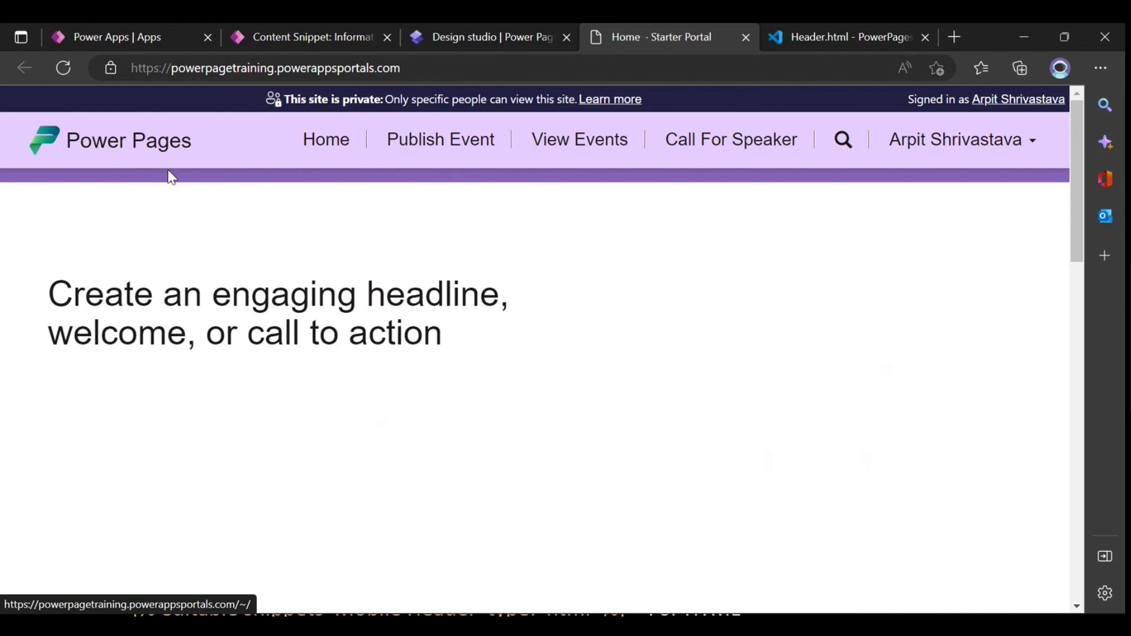
# - Return to the Mobile Header content snippet in Portal Management, reload the record and examine its HTML value
pyautogui.click(287, 38)
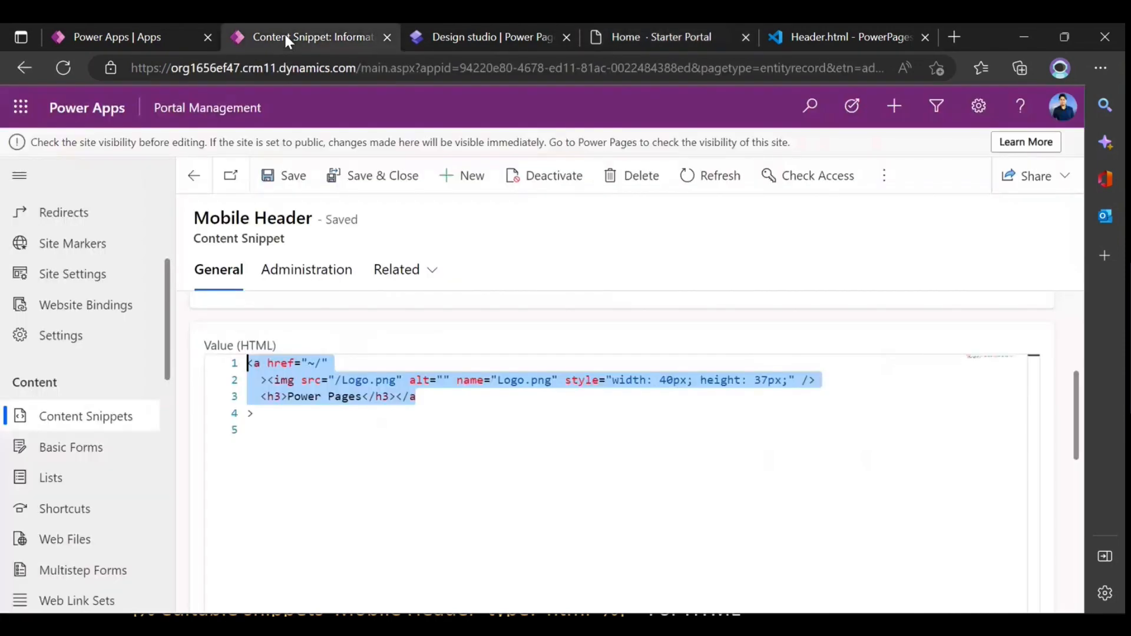
pyautogui.click(687, 180)
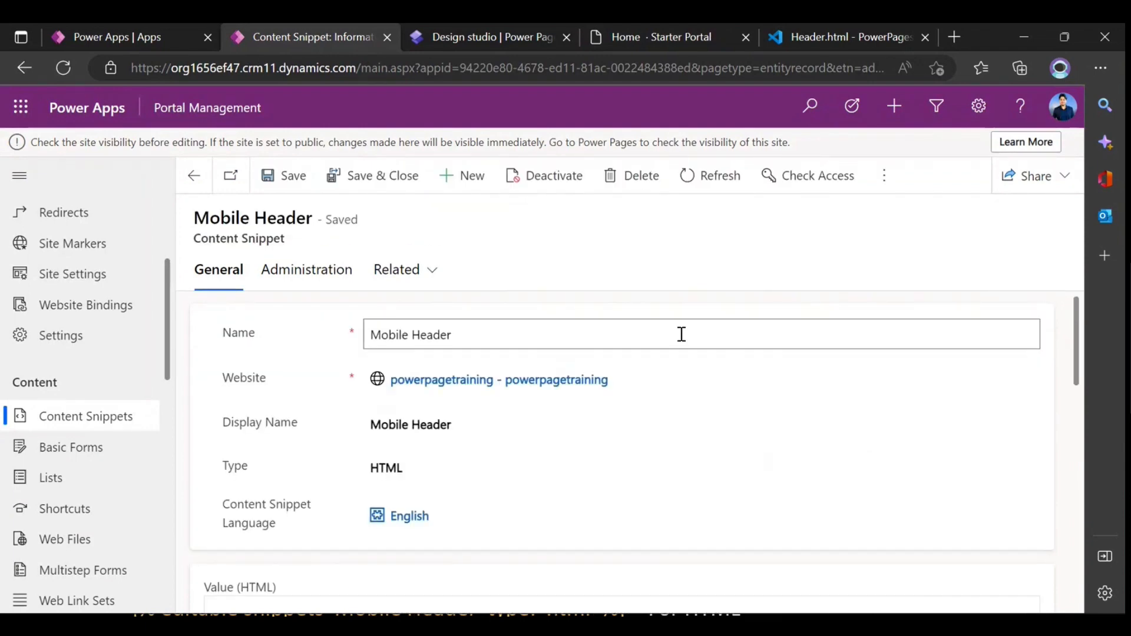
pyautogui.scroll(-3, 519, 363)
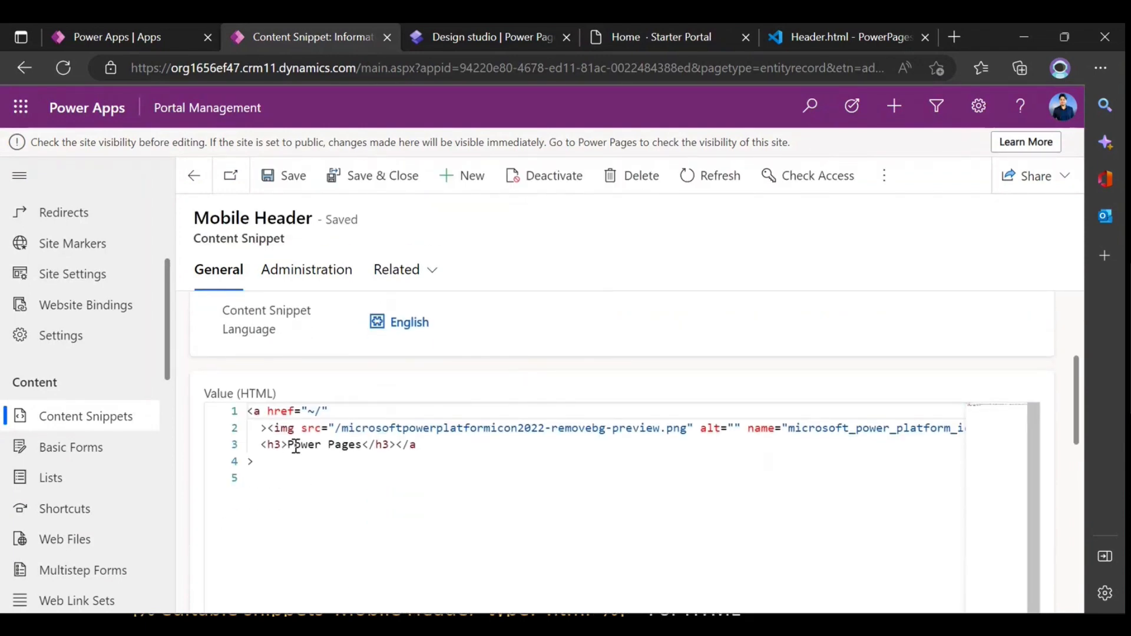
pyautogui.scroll(3, 419, 475)
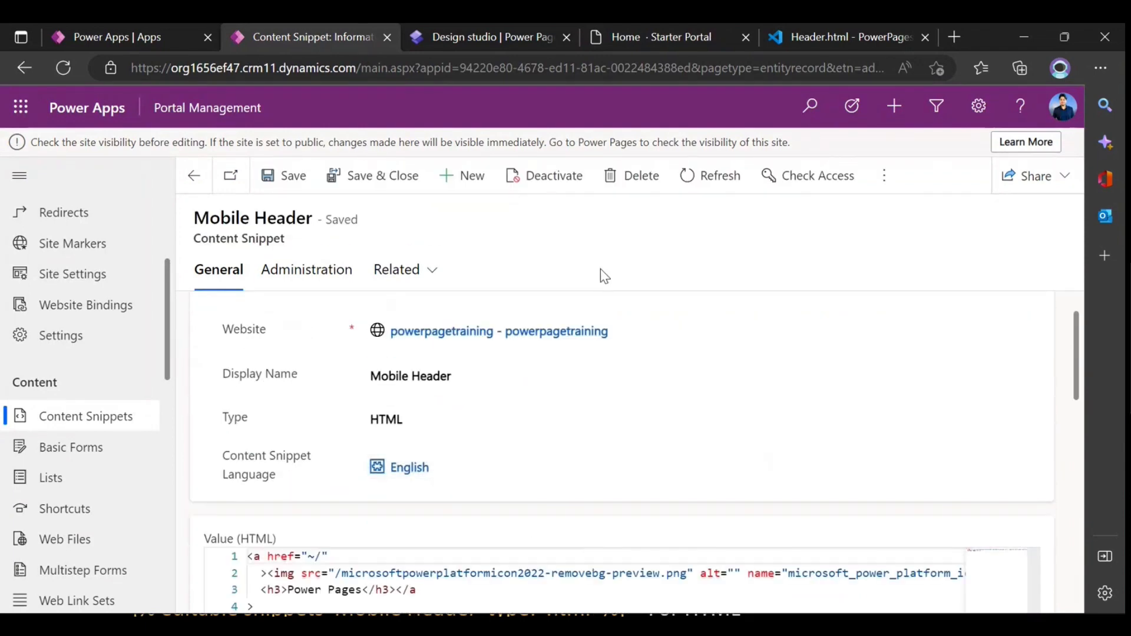
pyautogui.press('F5')
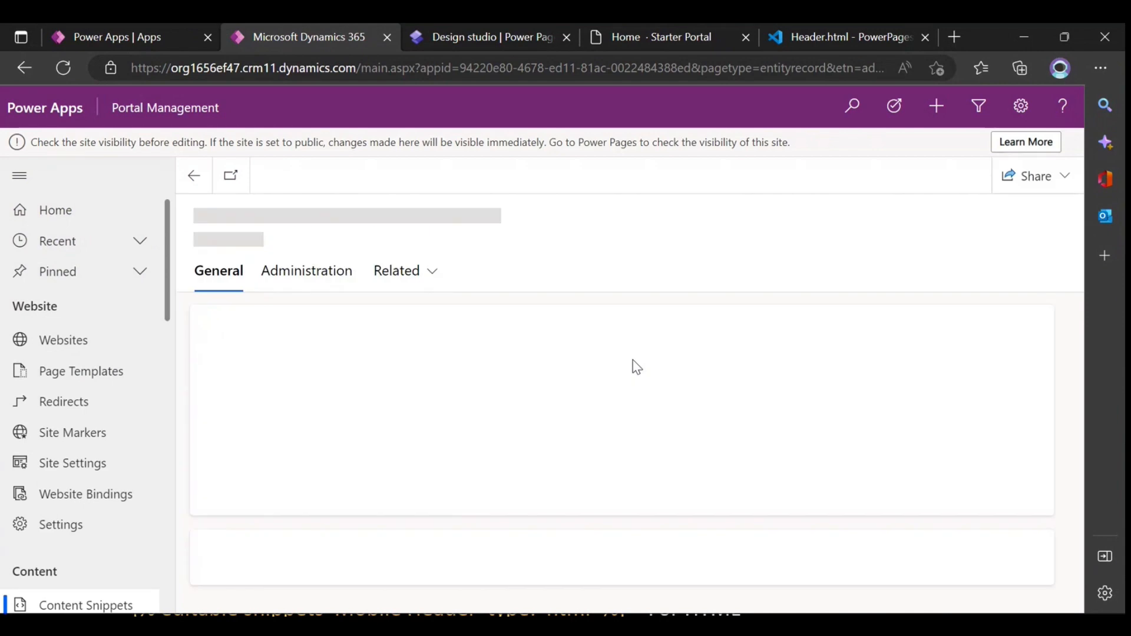
pyautogui.scroll(-2, 633, 360)
pyautogui.scroll(-2, 633, 360)
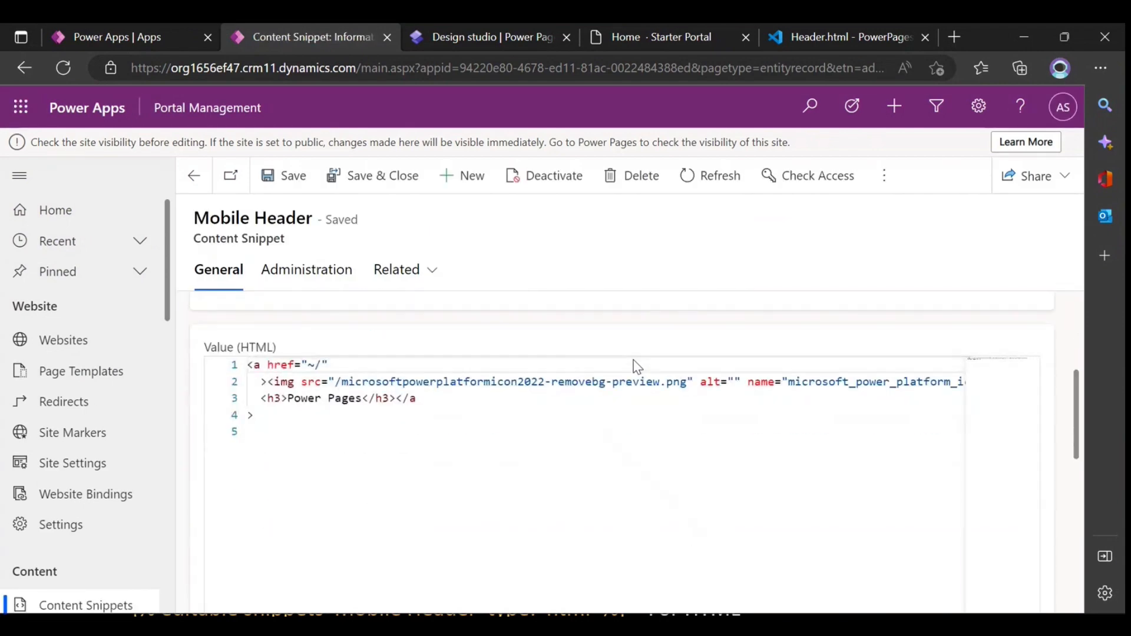
pyautogui.scroll(1, 572, 403)
pyautogui.scroll(2, 572, 404)
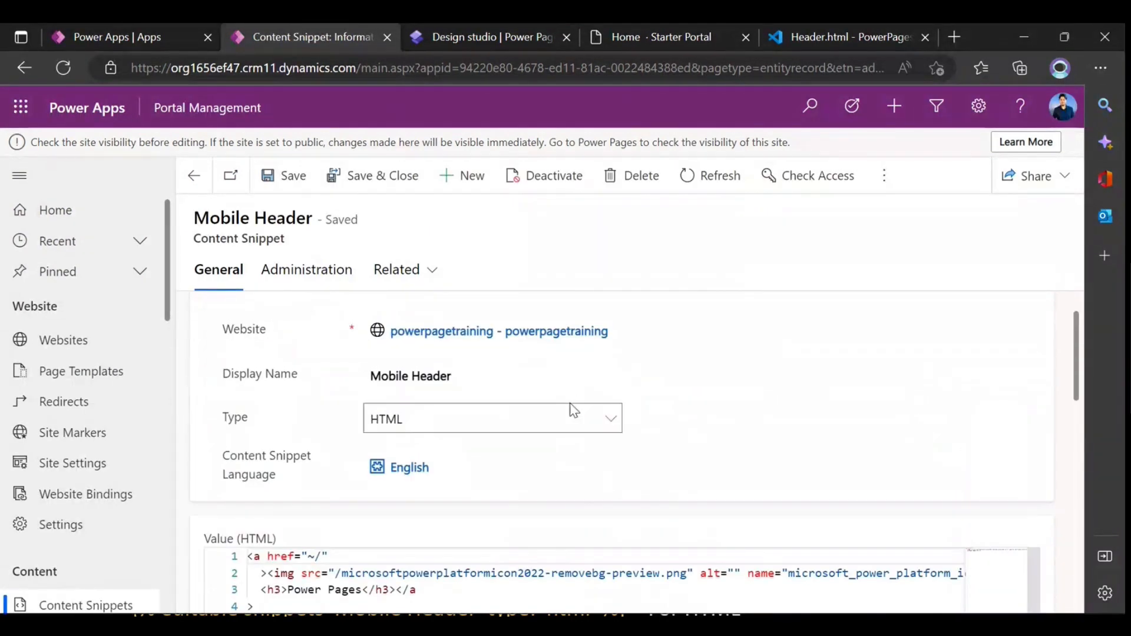
# - Highlight the image source and the heading text in the Mobile Header snippet's HTML value
pyautogui.scroll(-2, 568, 408)
pyautogui.click(404, 493)
pyautogui.moveTo(271, 477); pyautogui.dragTo(689, 484)
pyautogui.click(626, 500)
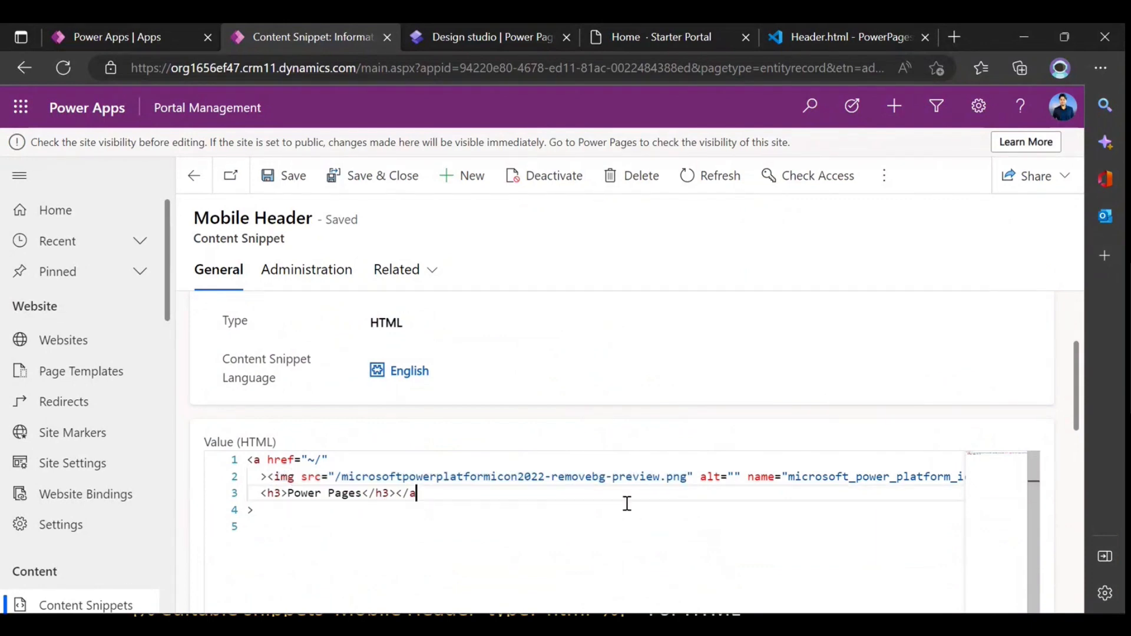
pyautogui.moveTo(362, 495); pyautogui.dragTo(287, 497)
pyautogui.click(253, 510)
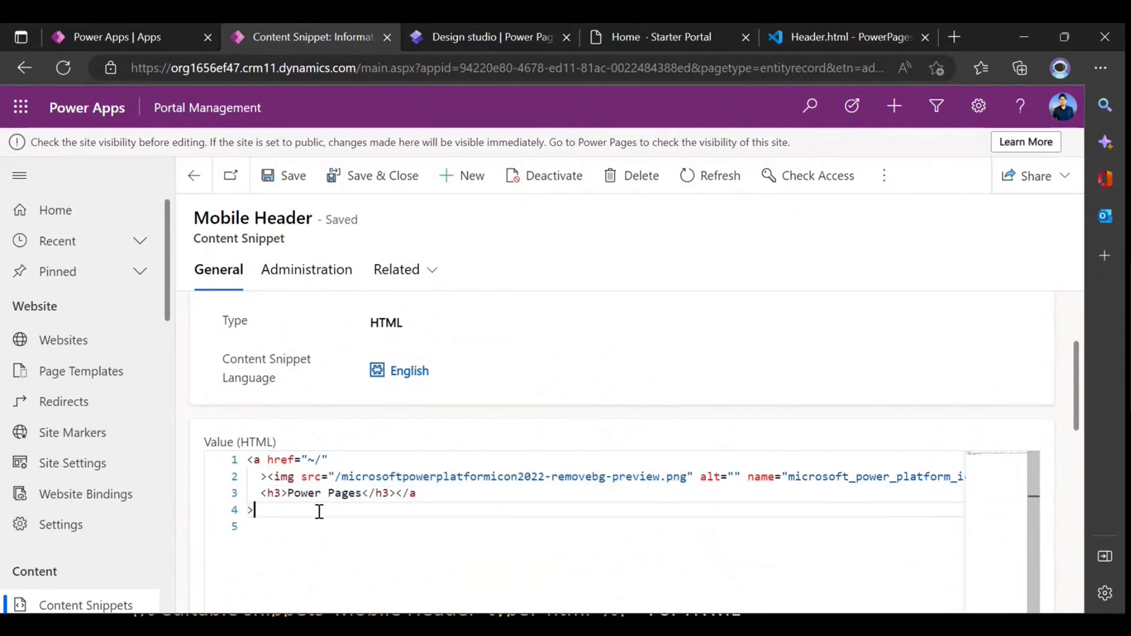
# - Highlight the Mobile Header record's name and return to the Active Content Snippets list
pyautogui.scroll(3, 338, 452)
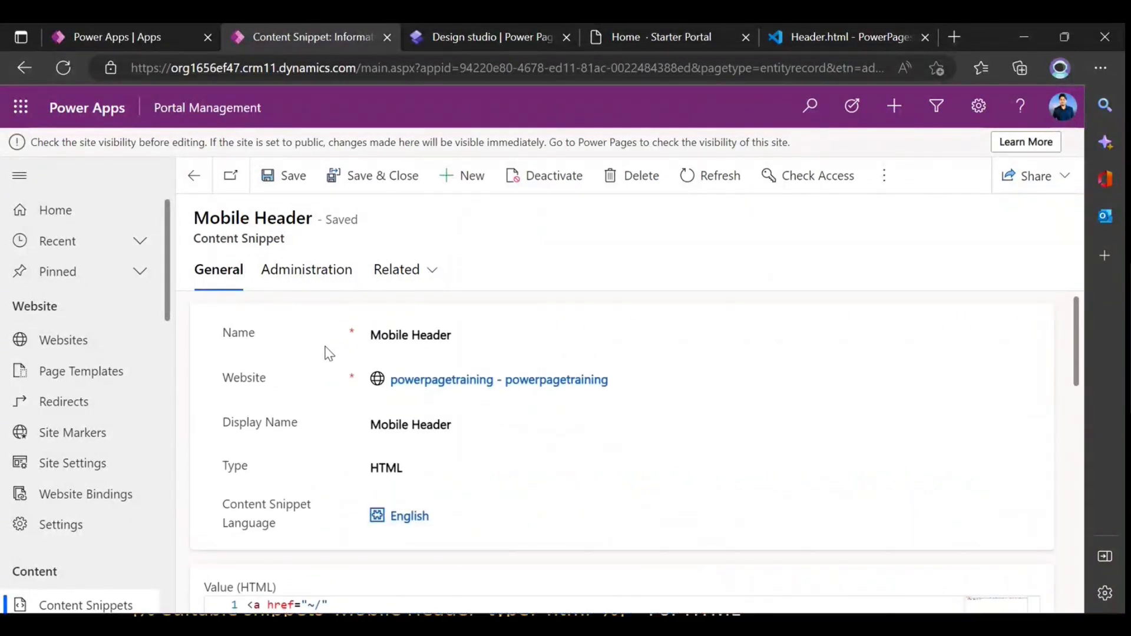
pyautogui.moveTo(208, 224); pyautogui.dragTo(315, 219)
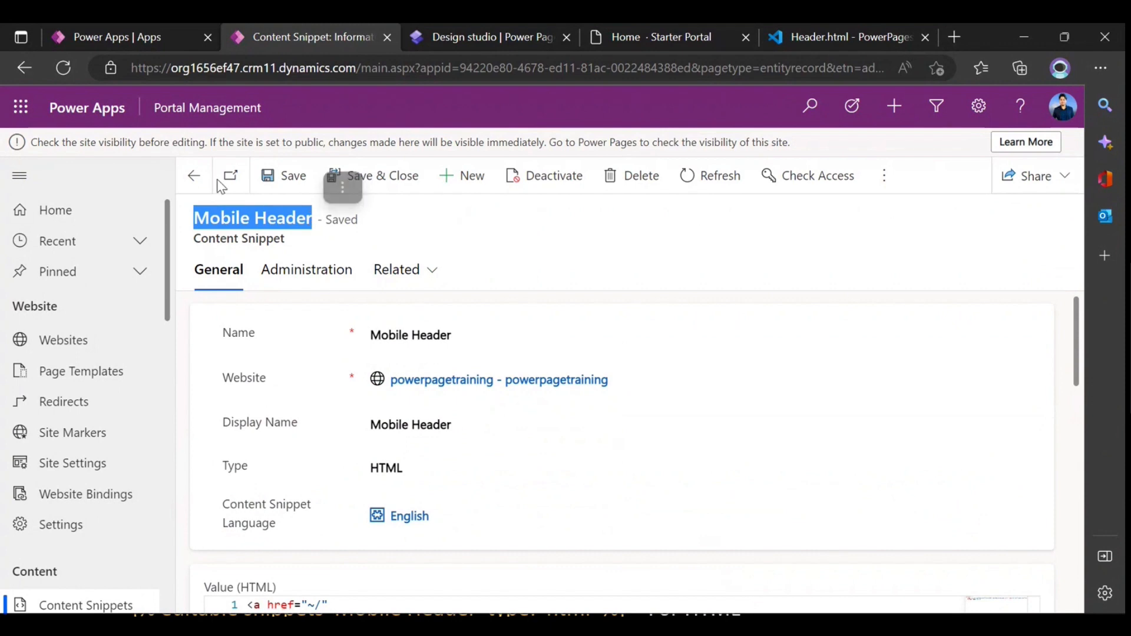
pyautogui.click(193, 176)
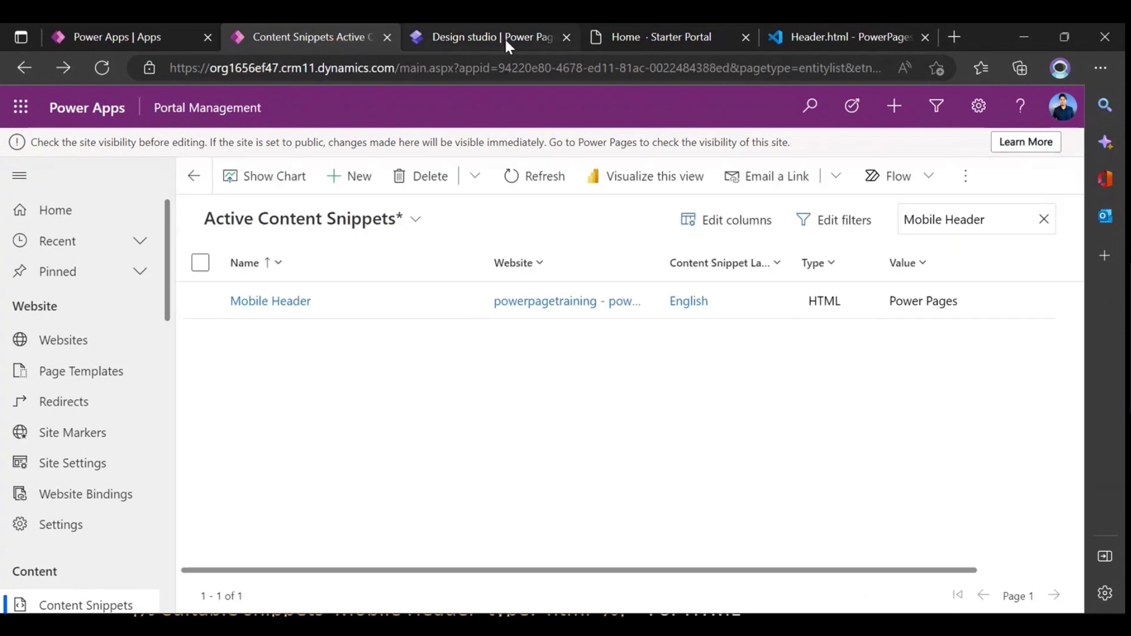
# - Switch to the Power Pages design studio and highlight the Home page's "Create an engaging headline, welcome, or call to action" text
pyautogui.click(505, 37)
pyautogui.click(478, 428)
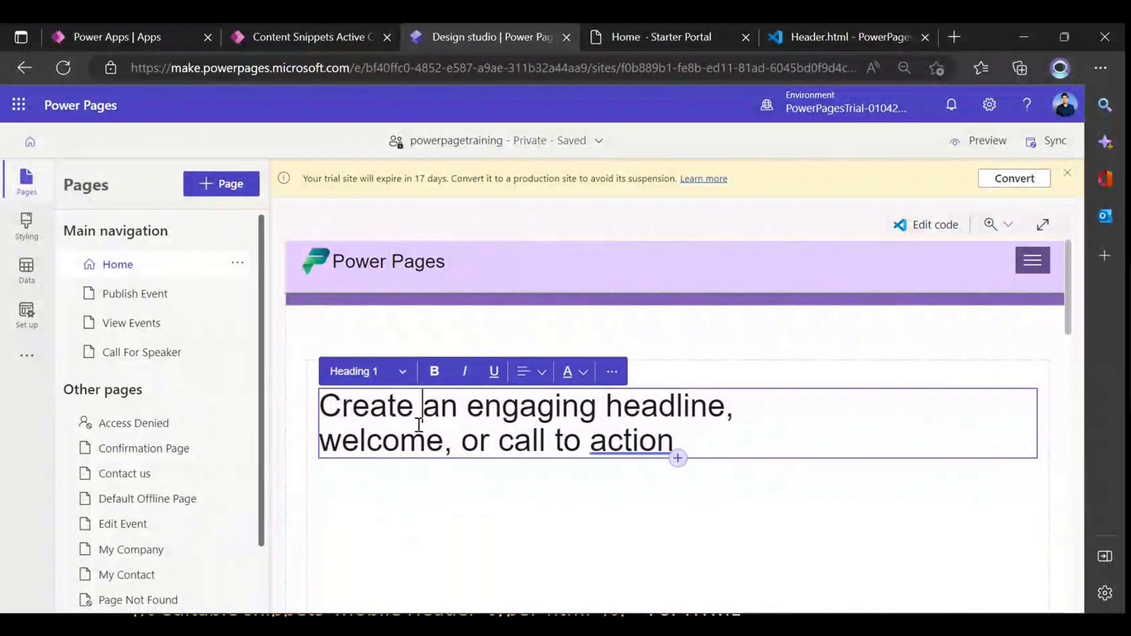
pyautogui.moveTo(320, 406)
pyautogui.mouseDown()
pyautogui.moveTo(672, 440)
pyautogui.moveTo(334, 408)
pyautogui.mouseUp()
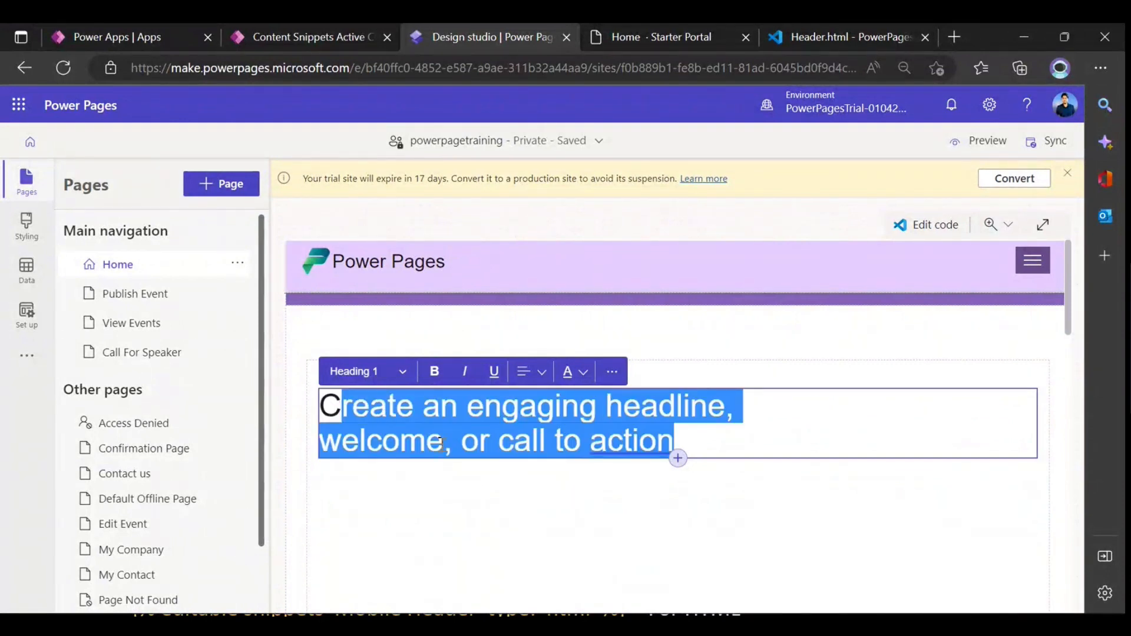
pyautogui.click(746, 347)
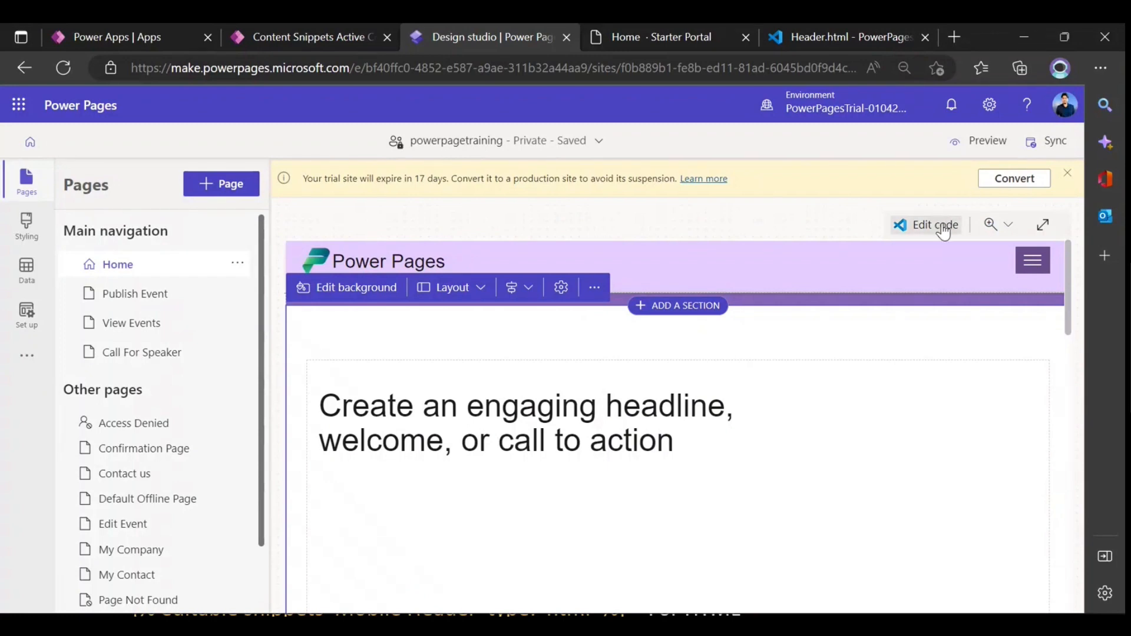
# - Close the Header.html editor and open the Home page's code in Visual Studio Code for the Web
pyautogui.click(832, 39)
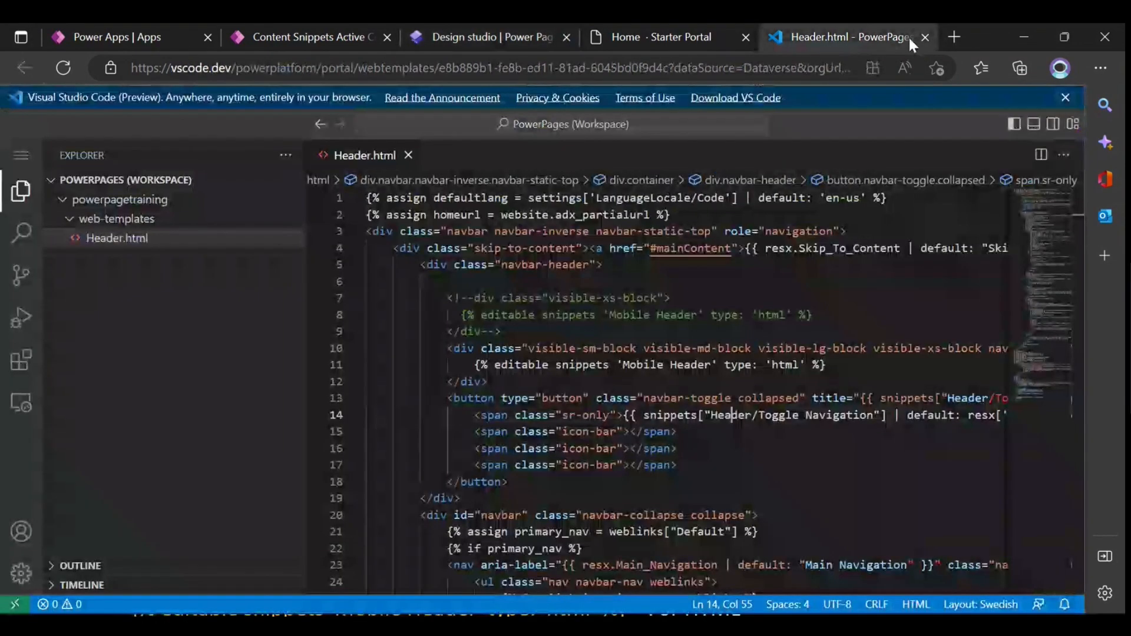
pyautogui.click(923, 37)
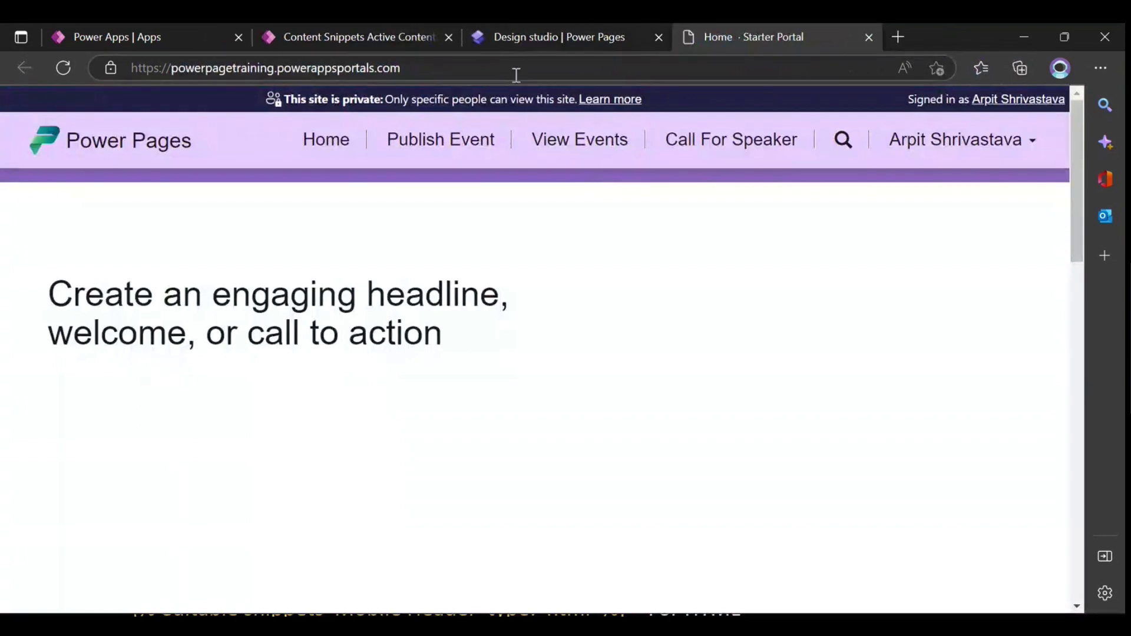
pyautogui.click(515, 37)
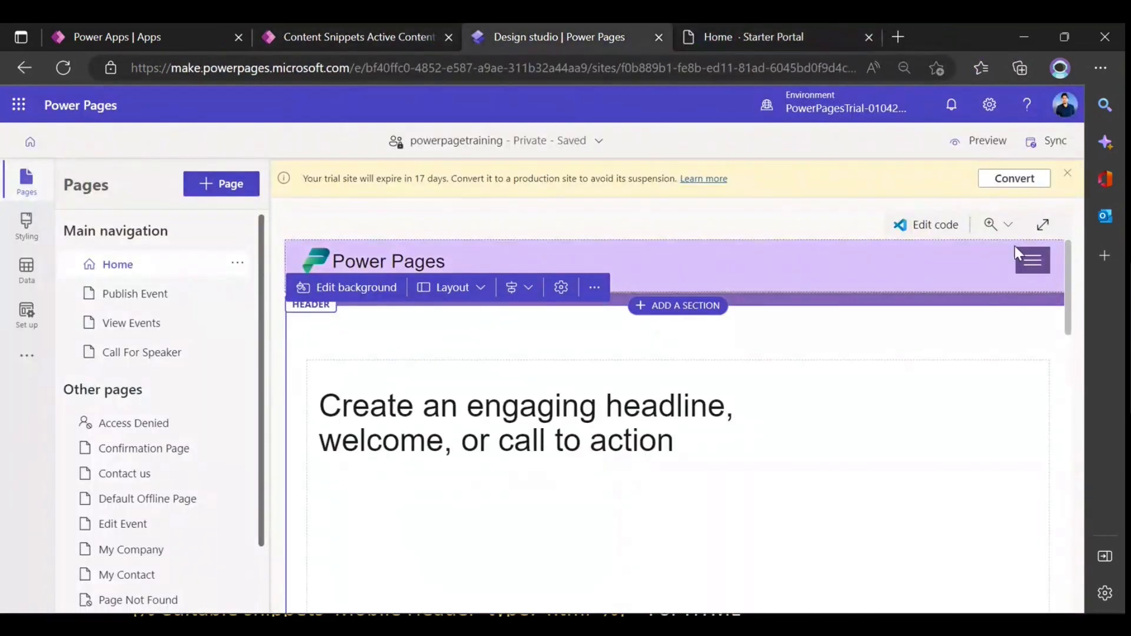
pyautogui.click(925, 225)
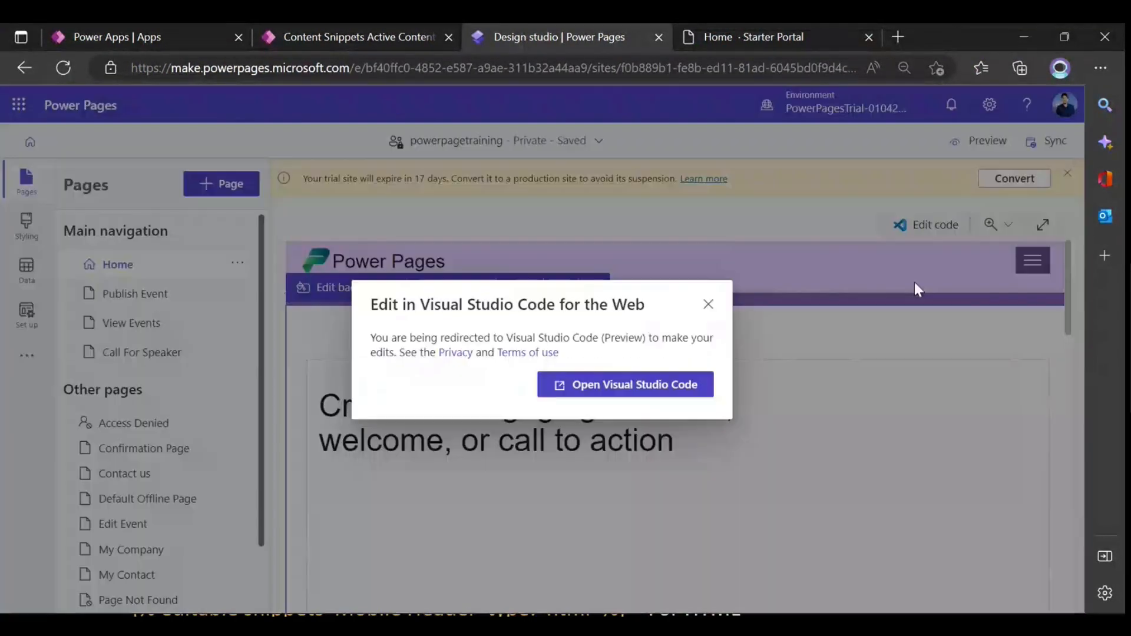
pyautogui.click(626, 384)
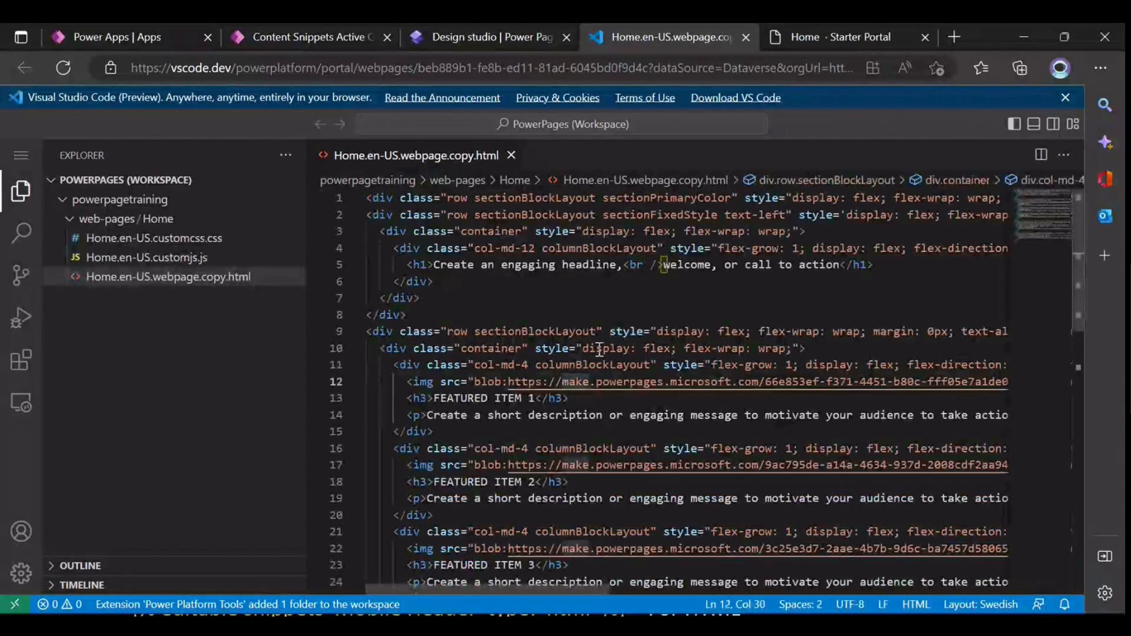
# - Examine the markup of Home.en-US.webpage.copy.html from start to end, focusing on the headline section
pyautogui.click(578, 330)
pyautogui.scroll(-12, 555, 317)
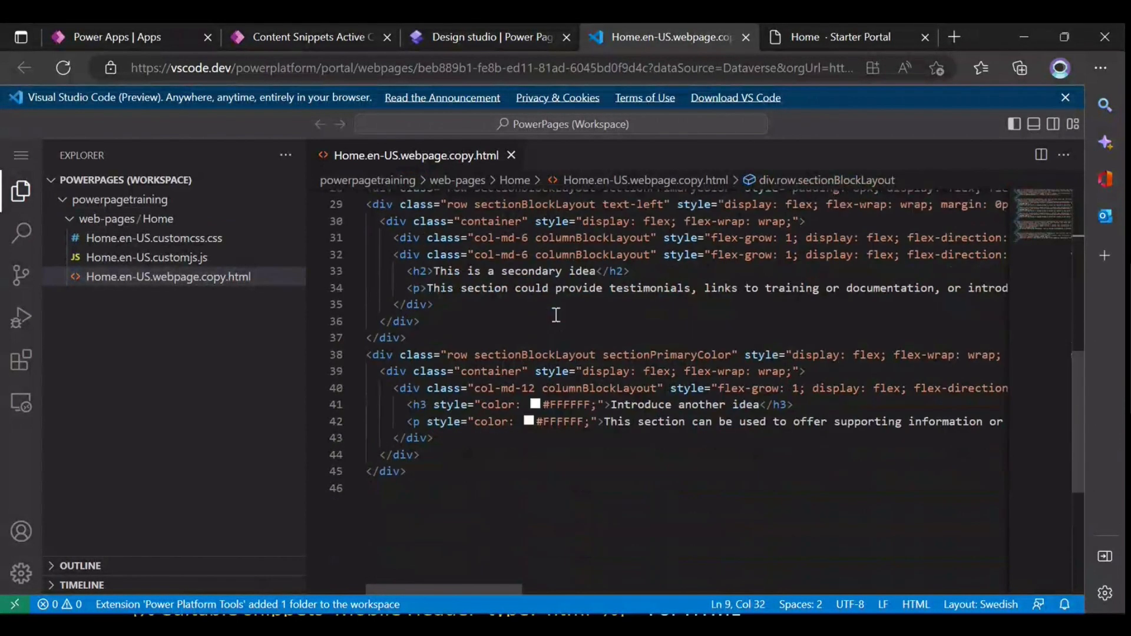
pyautogui.scroll(12, 556, 315)
pyautogui.click(555, 314)
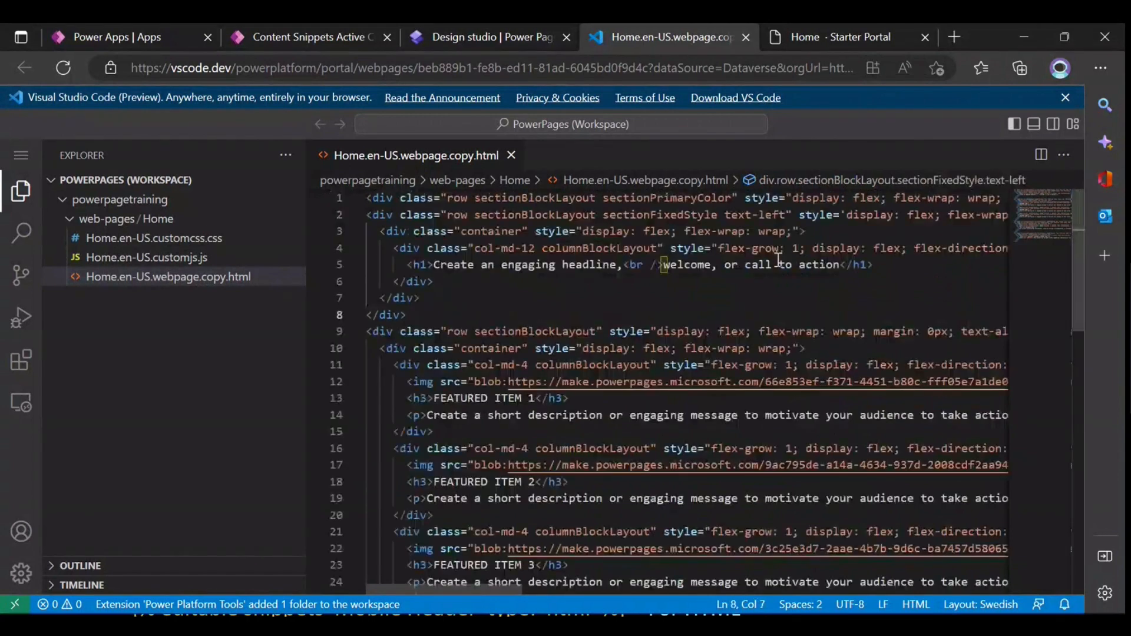
pyautogui.moveTo(572, 290); pyautogui.dragTo(842, 278)
pyautogui.moveTo(917, 282)
pyautogui.mouseDown()
pyautogui.moveTo(745, 265)
pyautogui.moveTo(368, 266)
pyautogui.moveTo(917, 266)
pyautogui.mouseUp()
pyautogui.click(496, 300)
pyautogui.click(838, 327)
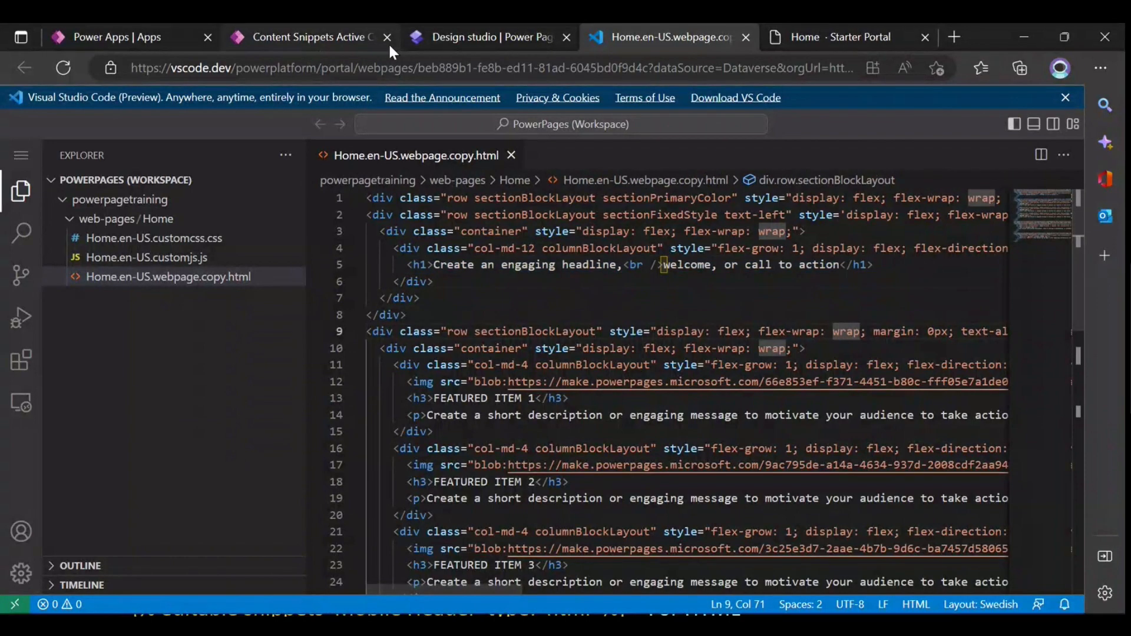
# - Dismiss the sync prompt in the Power Pages design studio and return to the Home page's code in Visual Studio Code
pyautogui.click(482, 33)
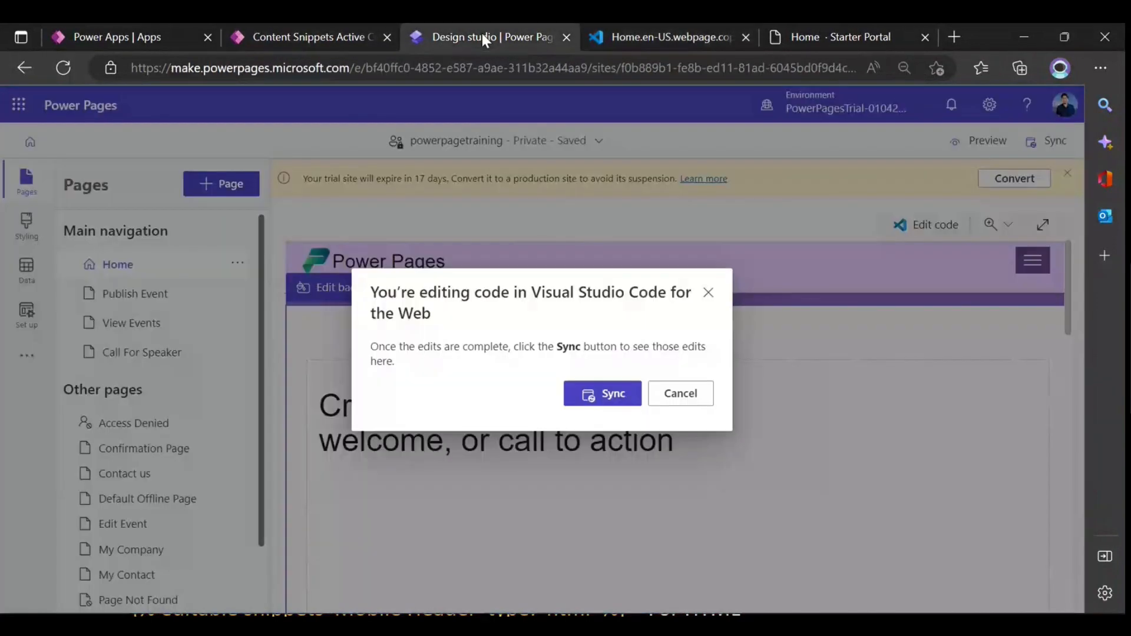
pyautogui.click(678, 392)
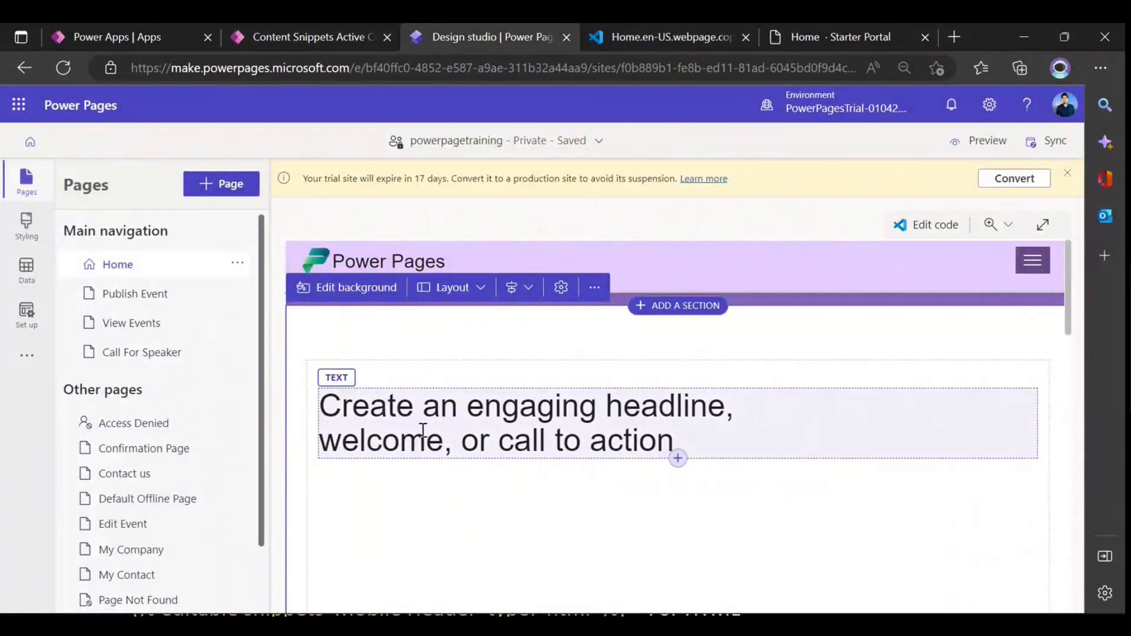
pyautogui.click(673, 34)
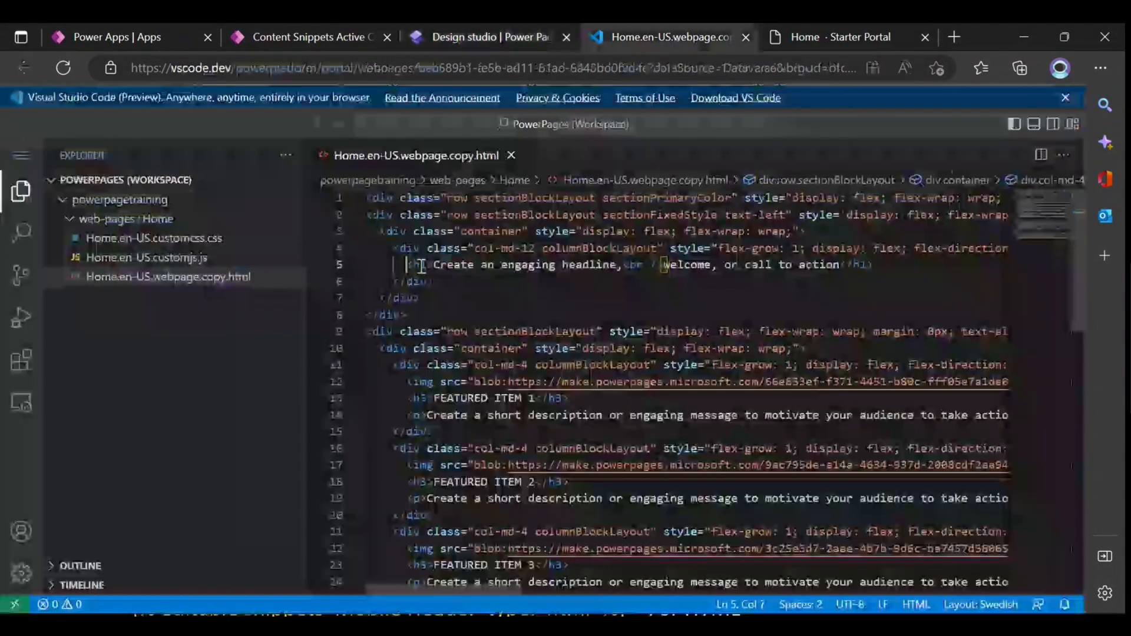
# - Highlight the h1 headline line in Home.en-US.webpage.copy.html, including its text, and clear the selection
pyautogui.moveTo(407, 265); pyautogui.dragTo(904, 273)
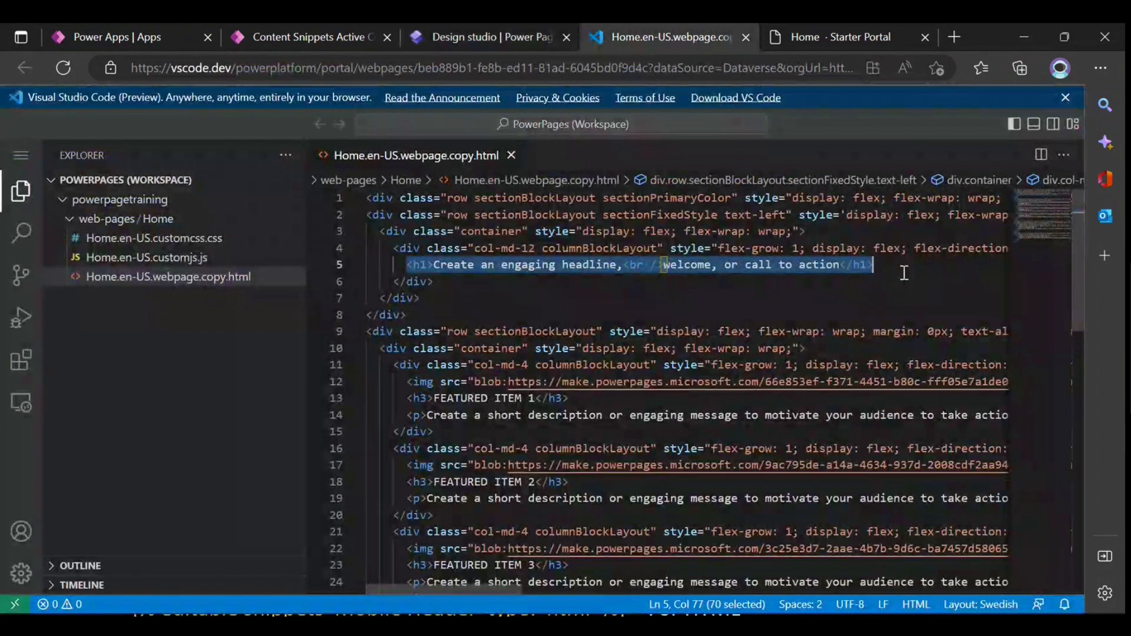
pyautogui.click(874, 314)
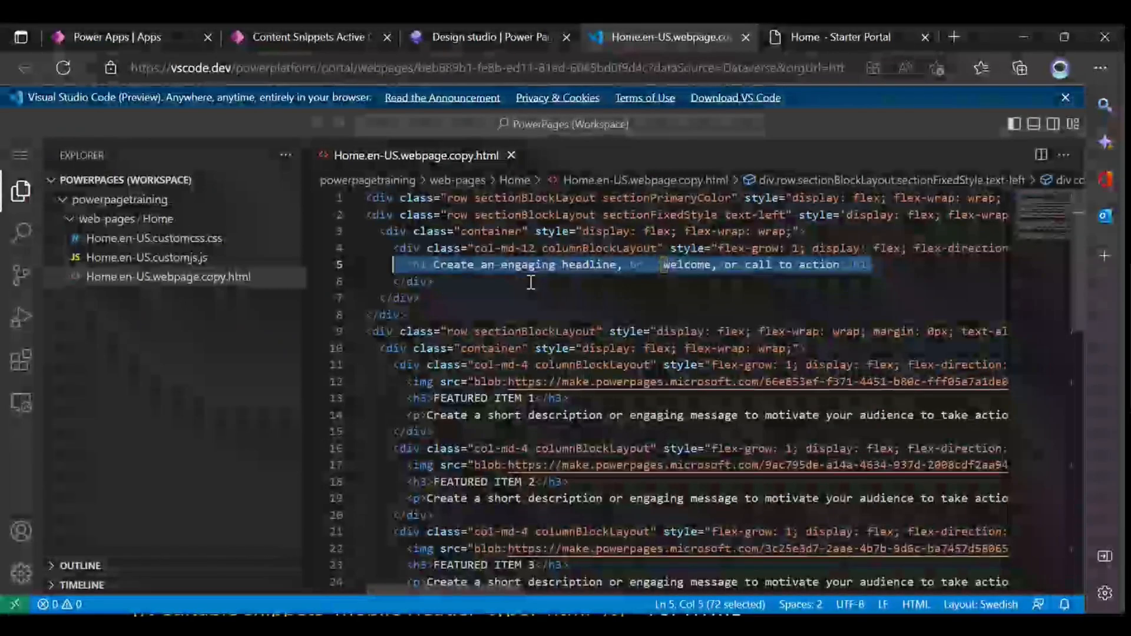
pyautogui.click(531, 282)
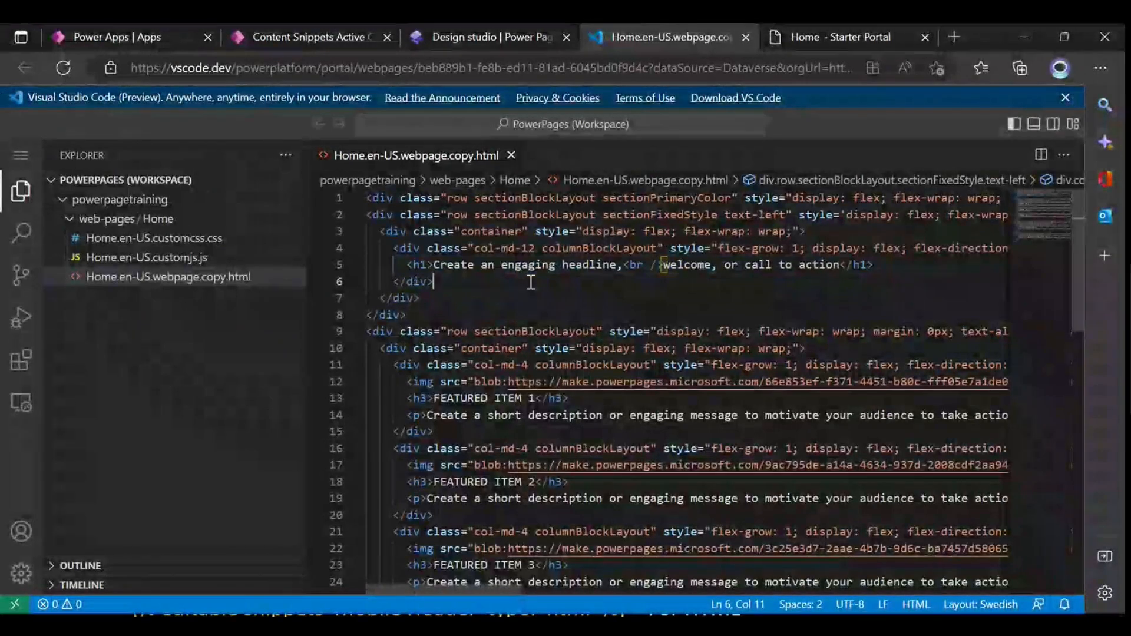
pyautogui.moveTo(428, 265); pyautogui.dragTo(884, 265)
pyautogui.click(681, 292)
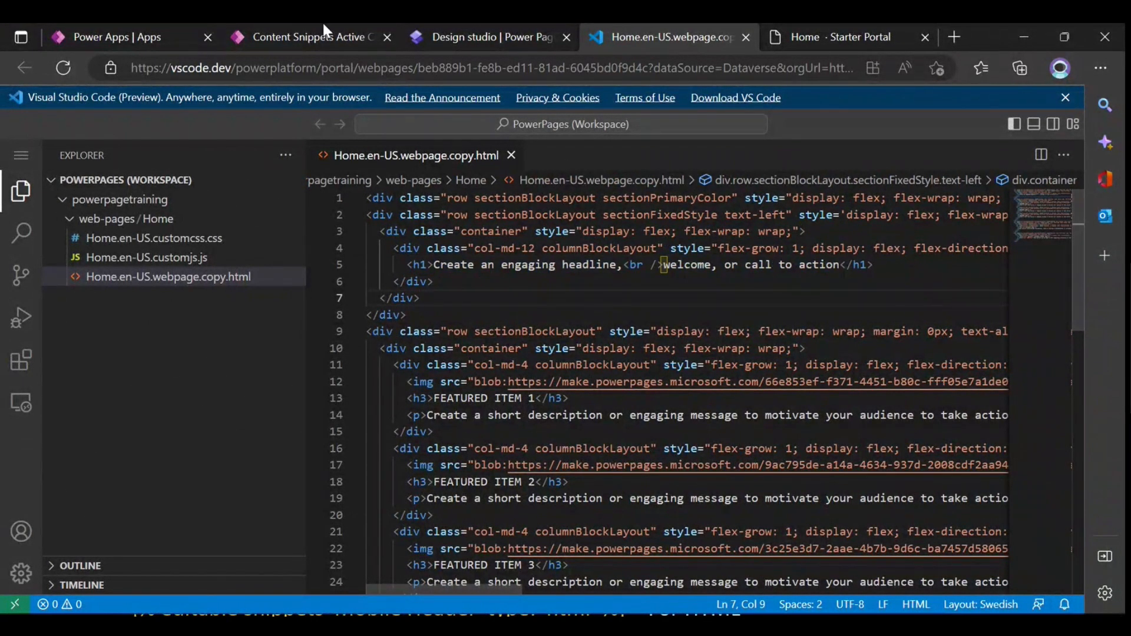
# - Switch to Portal Management and start a new content snippet named "Greeting Msg"
pyautogui.click(302, 37)
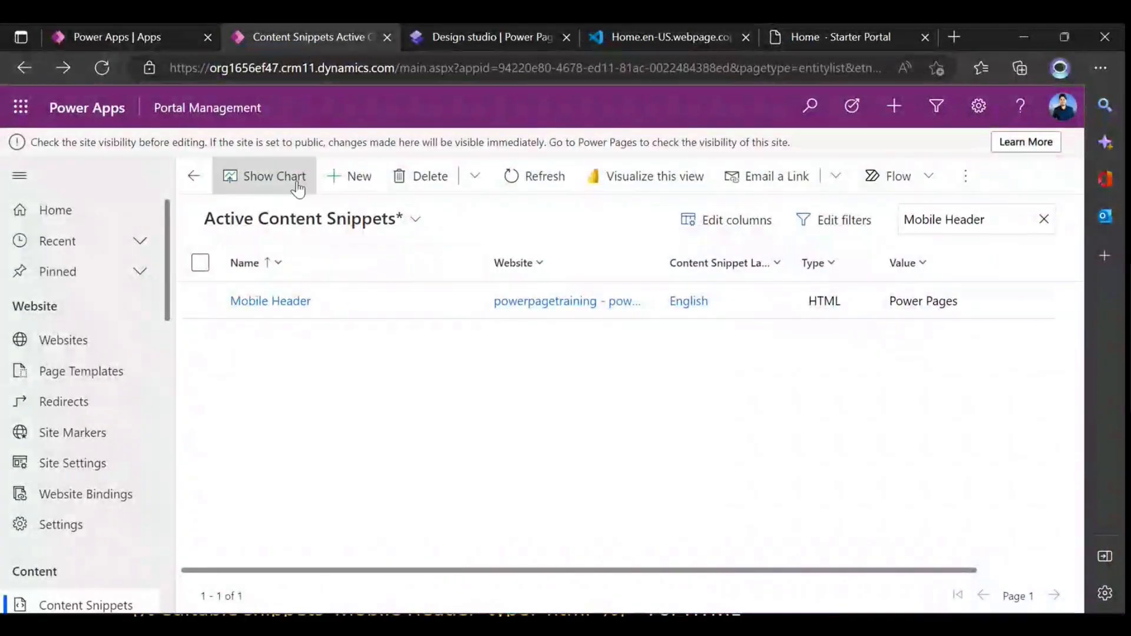
pyautogui.click(352, 176)
pyautogui.click(389, 312)
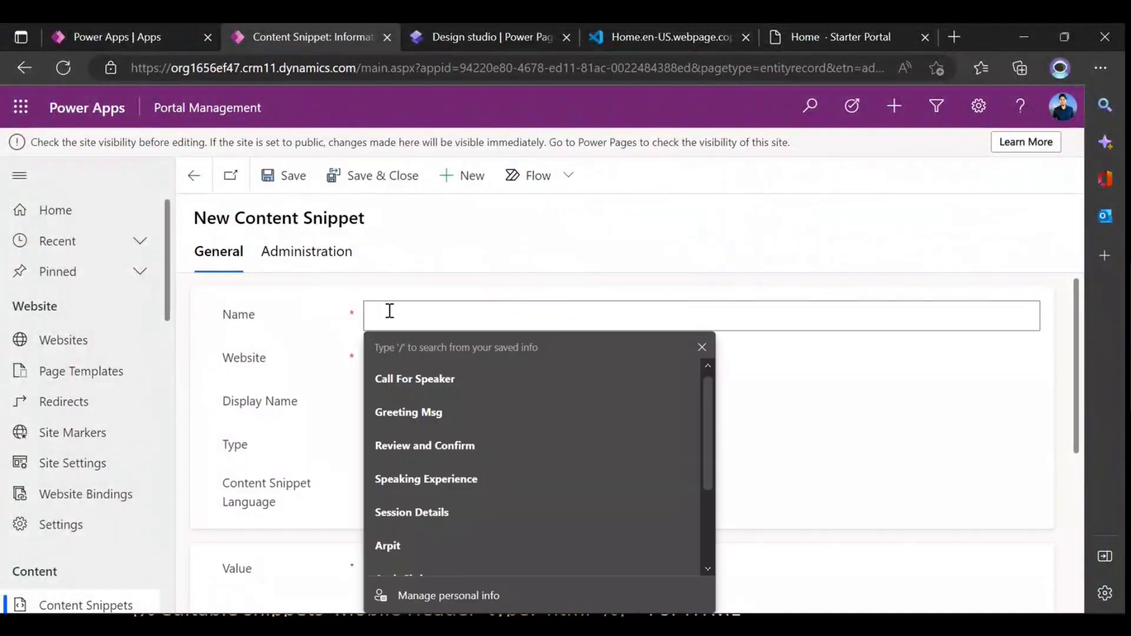
pyautogui.click(419, 411)
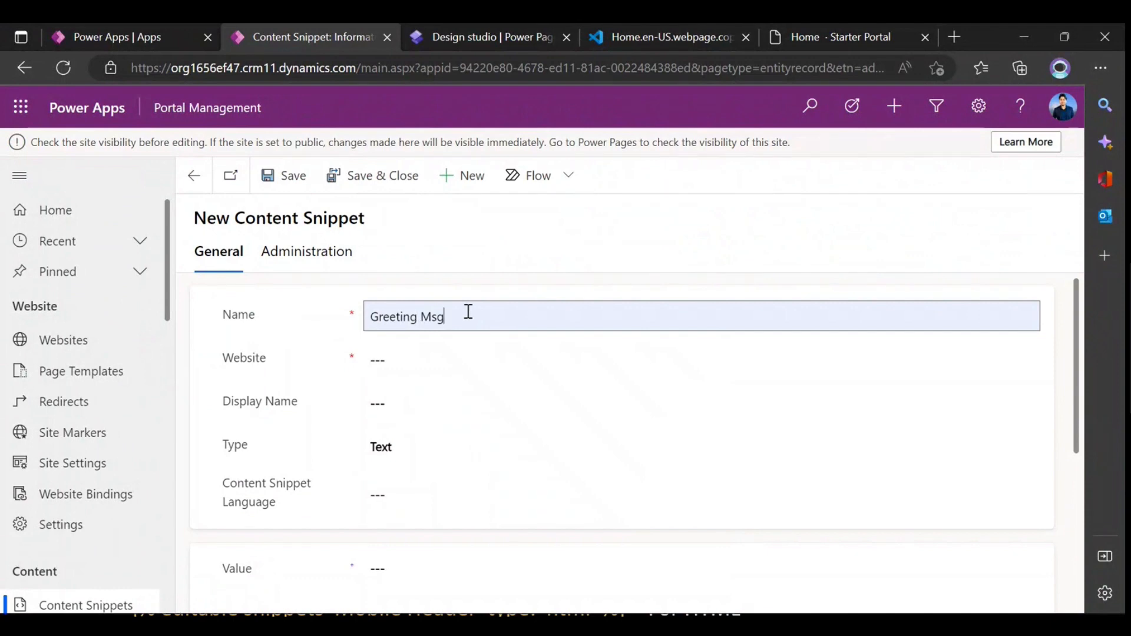
pyautogui.moveTo(468, 312); pyautogui.dragTo(370, 314)
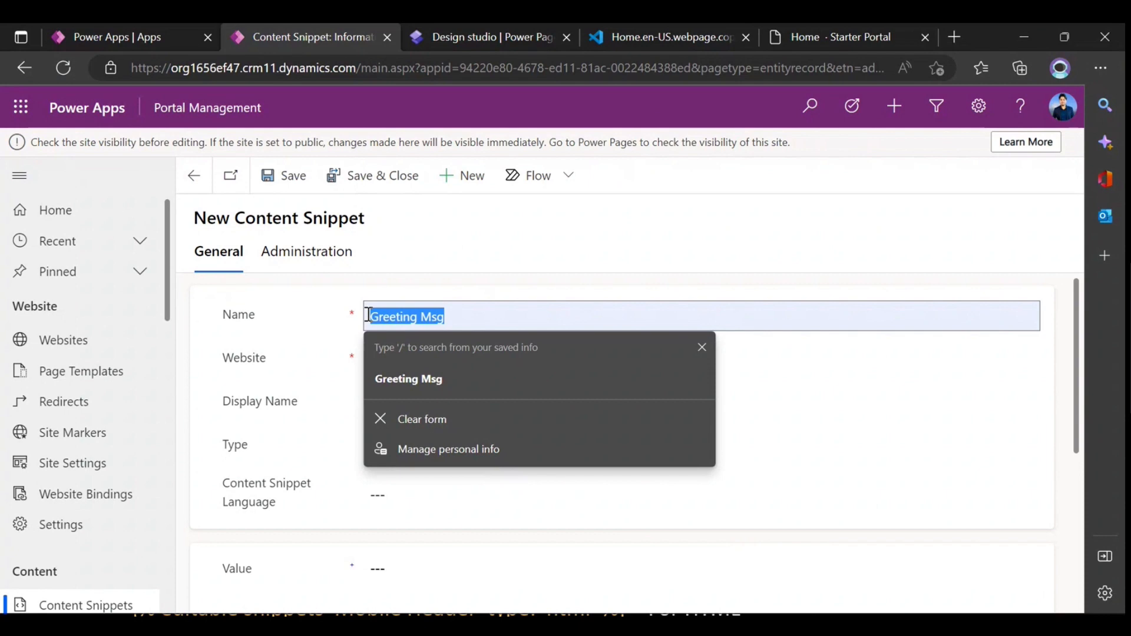
pyautogui.click(430, 320)
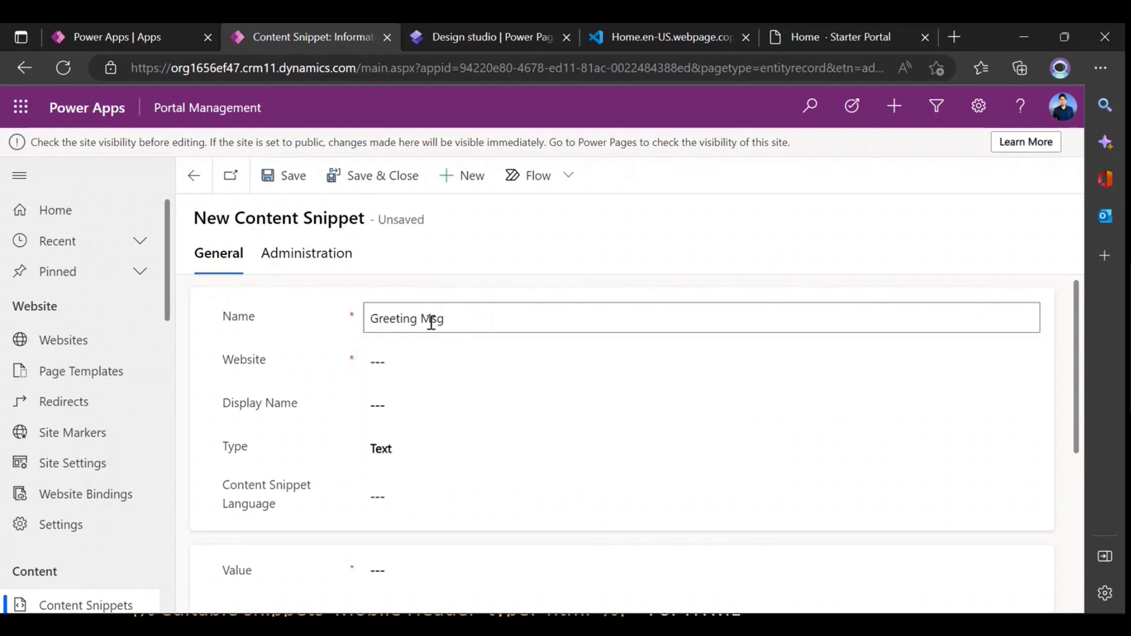
pyautogui.moveTo(430, 321); pyautogui.dragTo(349, 314)
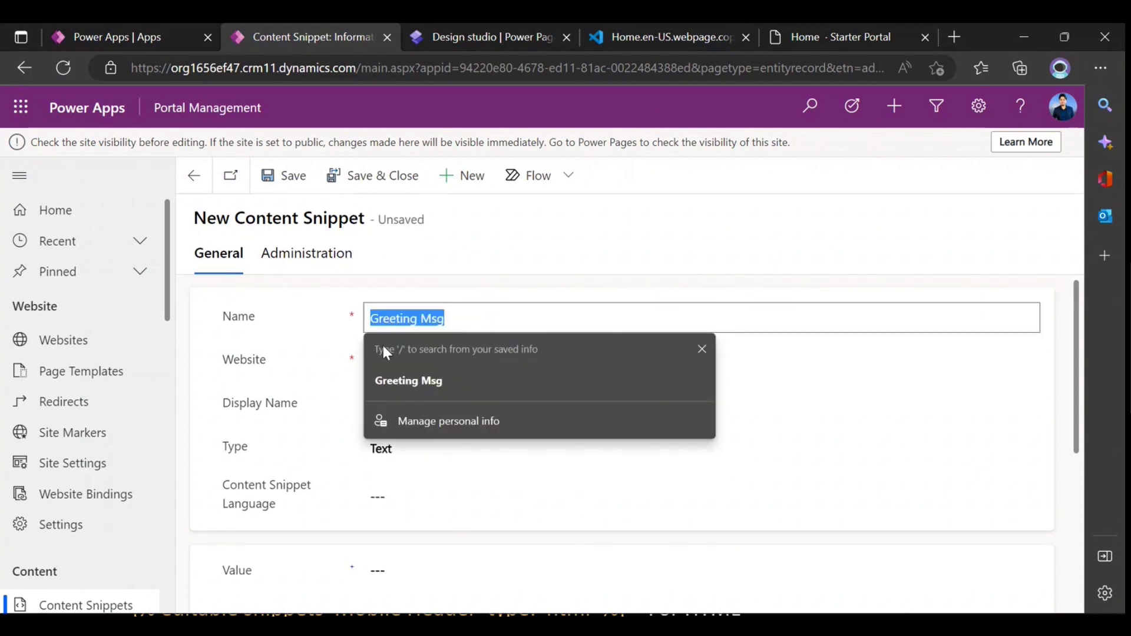
pyautogui.click(348, 408)
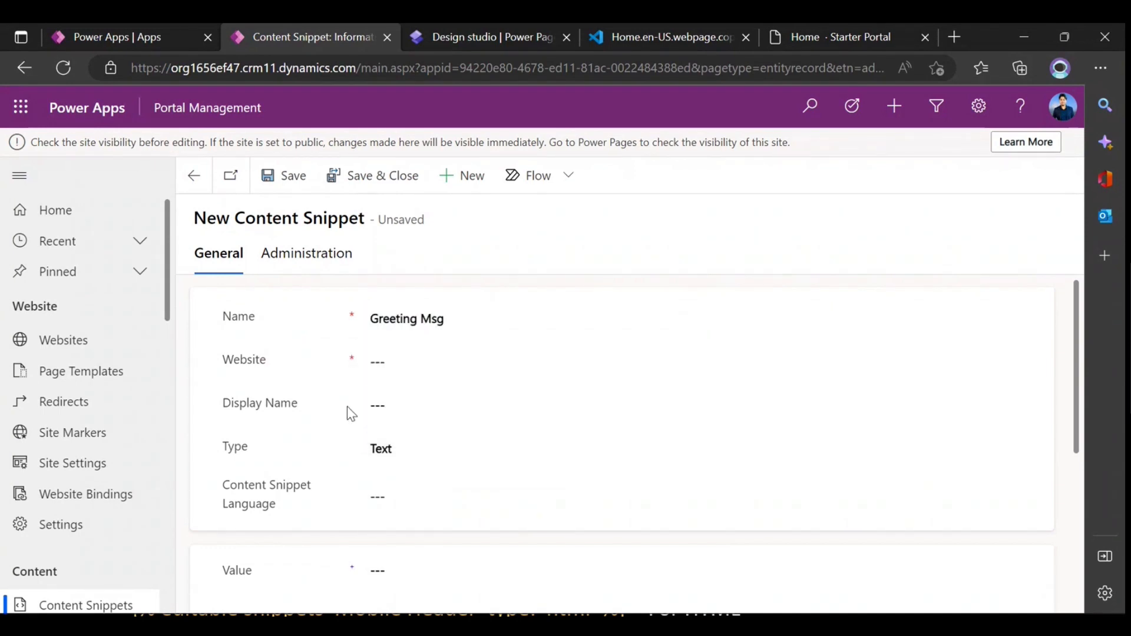
# - Set the snippet's display name to "Mobile Header" and its website to powerpagetraining - powerpagetraining
pyautogui.click(389, 403)
pyautogui.write('Mobile Header')
pyautogui.click(407, 363)
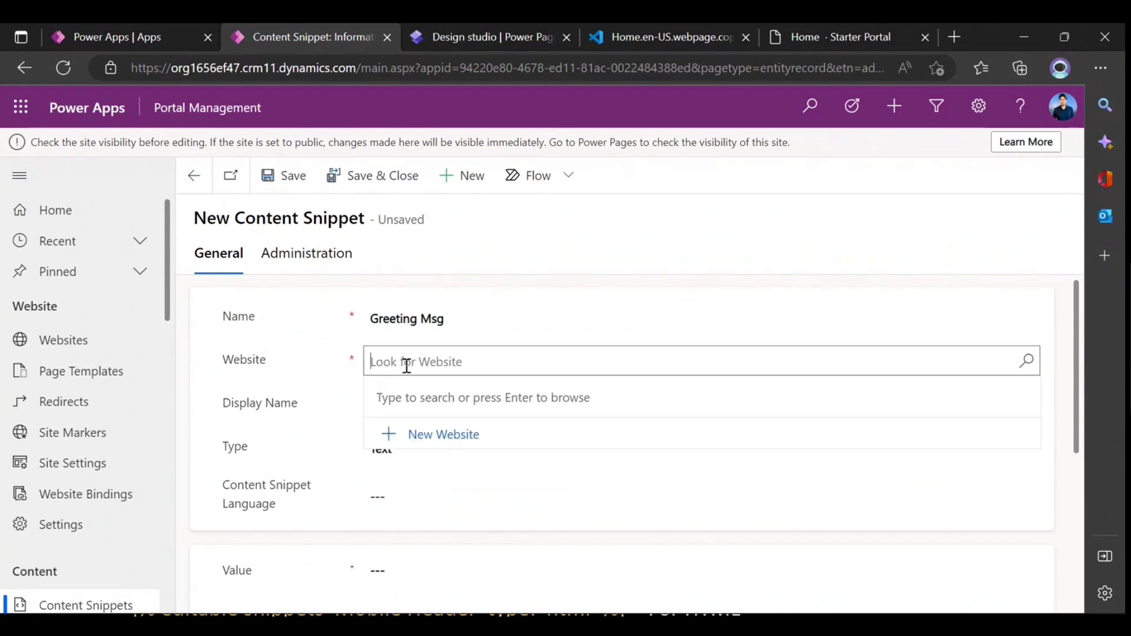
pyautogui.click(1026, 362)
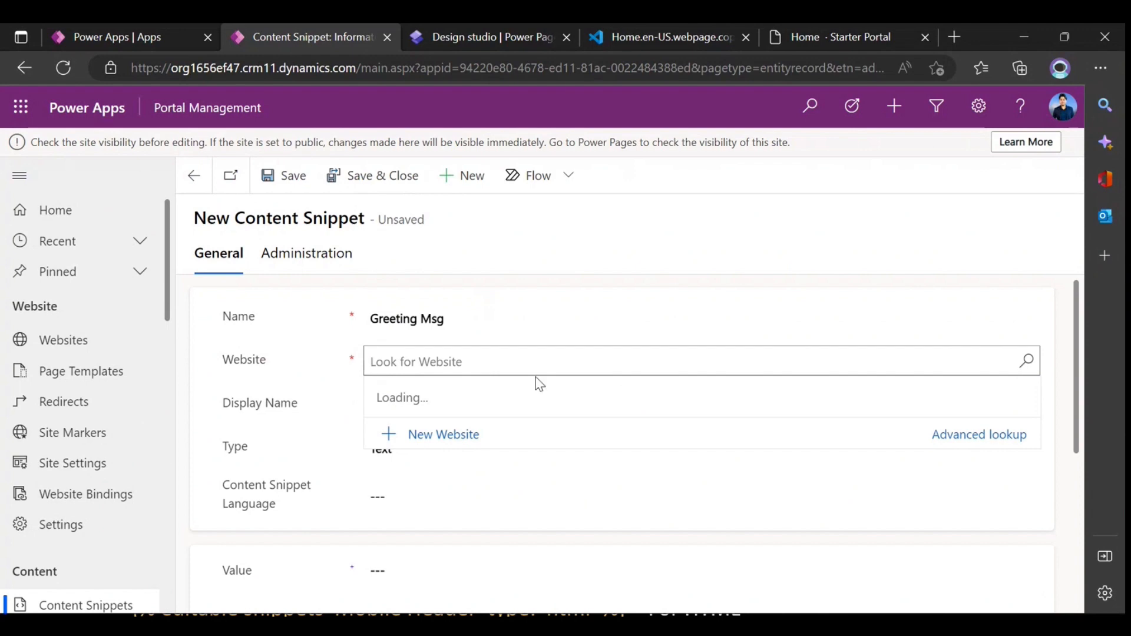
pyautogui.scroll(-3, 483, 318)
pyautogui.click(500, 187)
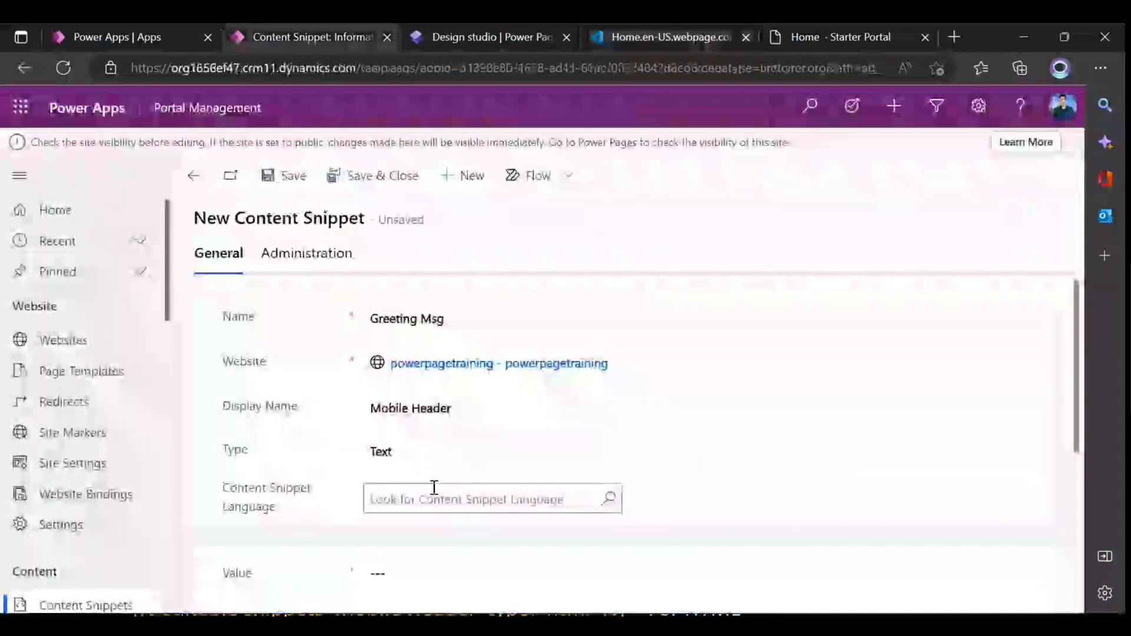
# - Set the new snippet's content snippet language to English
pyautogui.scroll(-1, 425, 477)
pyautogui.click(609, 455)
pyautogui.click(607, 450)
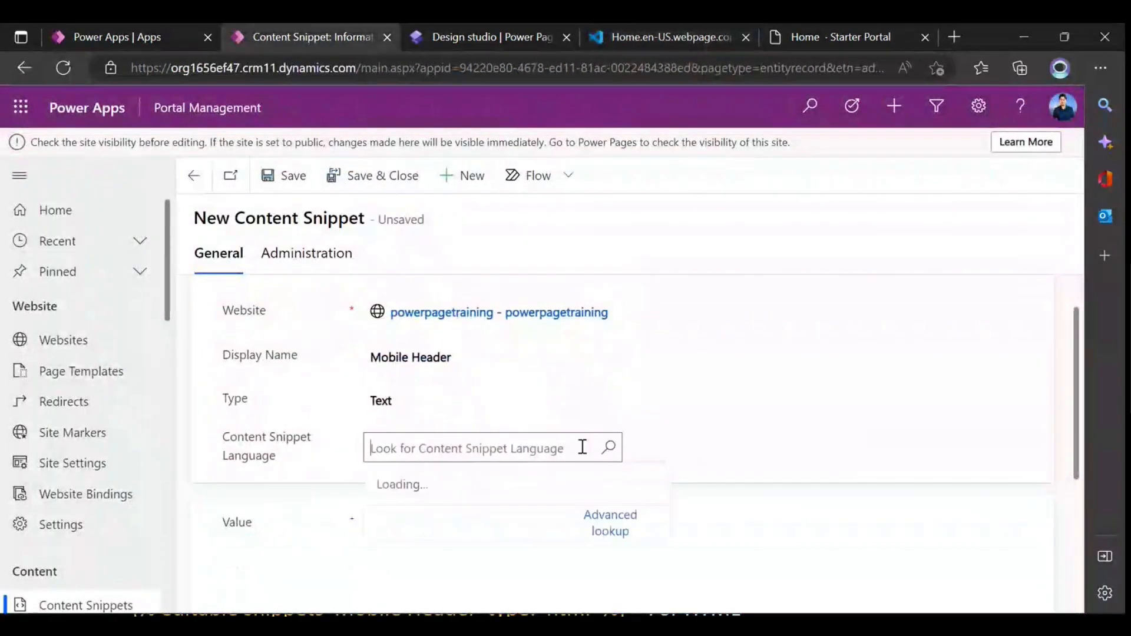
pyautogui.click(439, 508)
# - Enter "Hello There! Welcome to Power Guide Training Portal" as the snippet's value
pyautogui.scroll(-2, 444, 399)
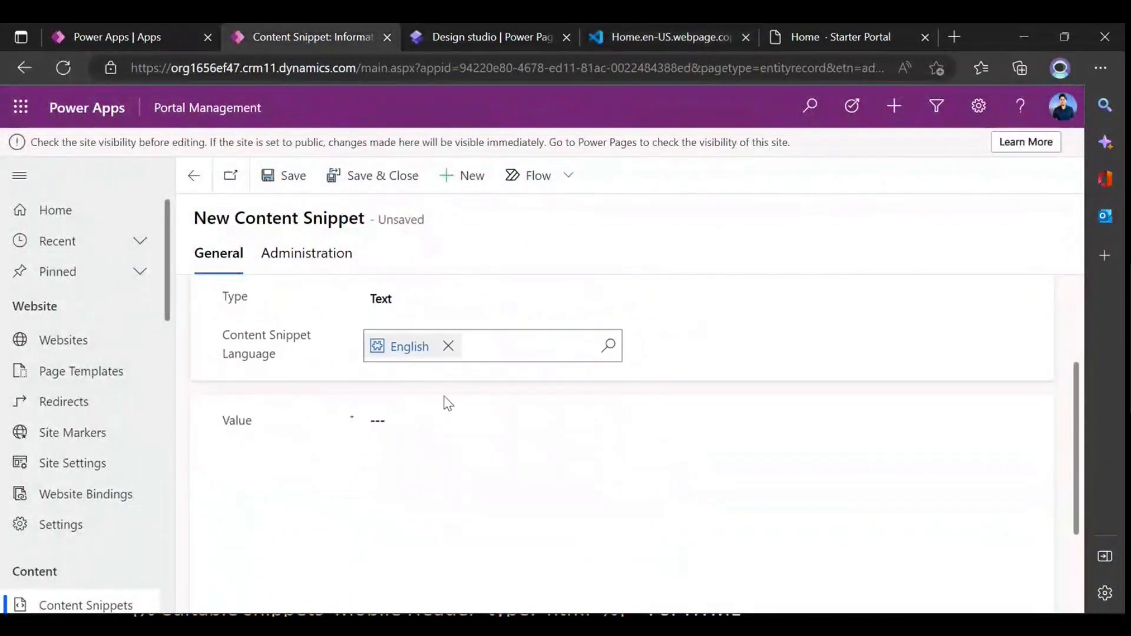
pyautogui.click(412, 434)
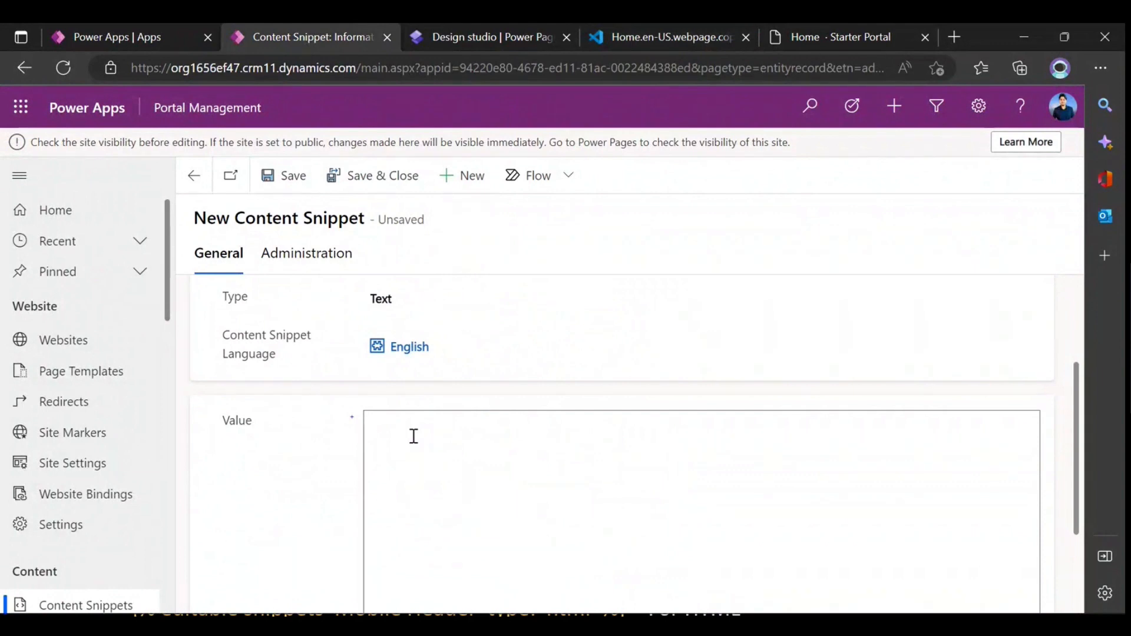
pyautogui.write('We')
pyautogui.press('BackSpace')
pyautogui.write('Hello There! Welco')
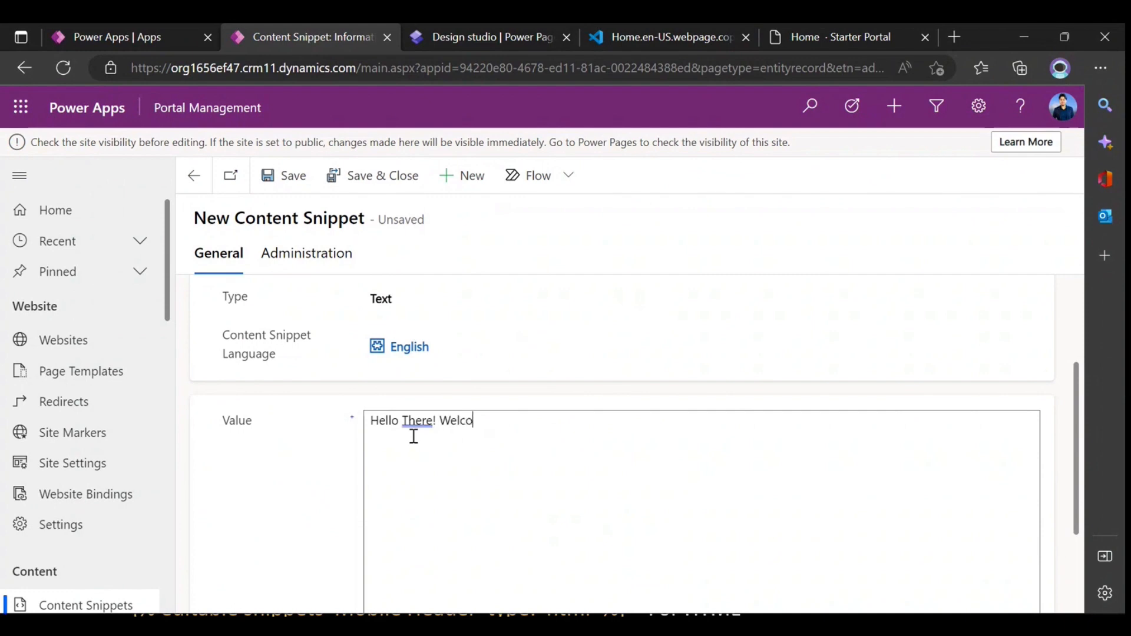
pyautogui.write('me to the')
pyautogui.press('BackSpace')
pyautogui.press('BackSpace')
pyautogui.press('BackSpace')
pyautogui.write('Power Guide')
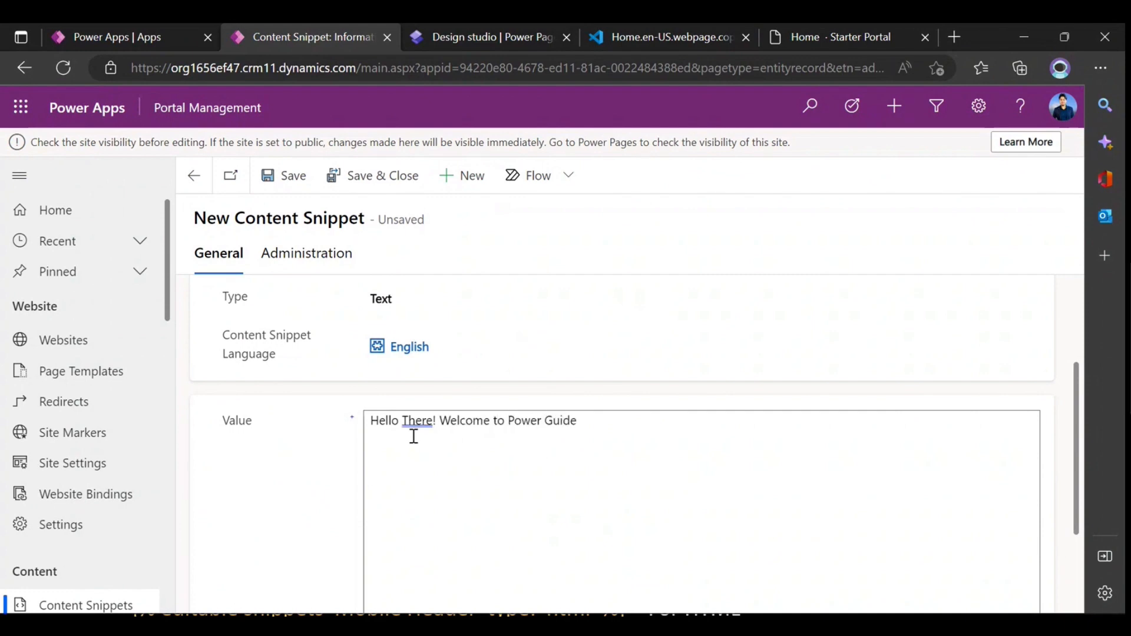
pyautogui.write(' Training Portal')
# - Review the Greeting Msg snippet's name and value and save the record
pyautogui.click(471, 30)
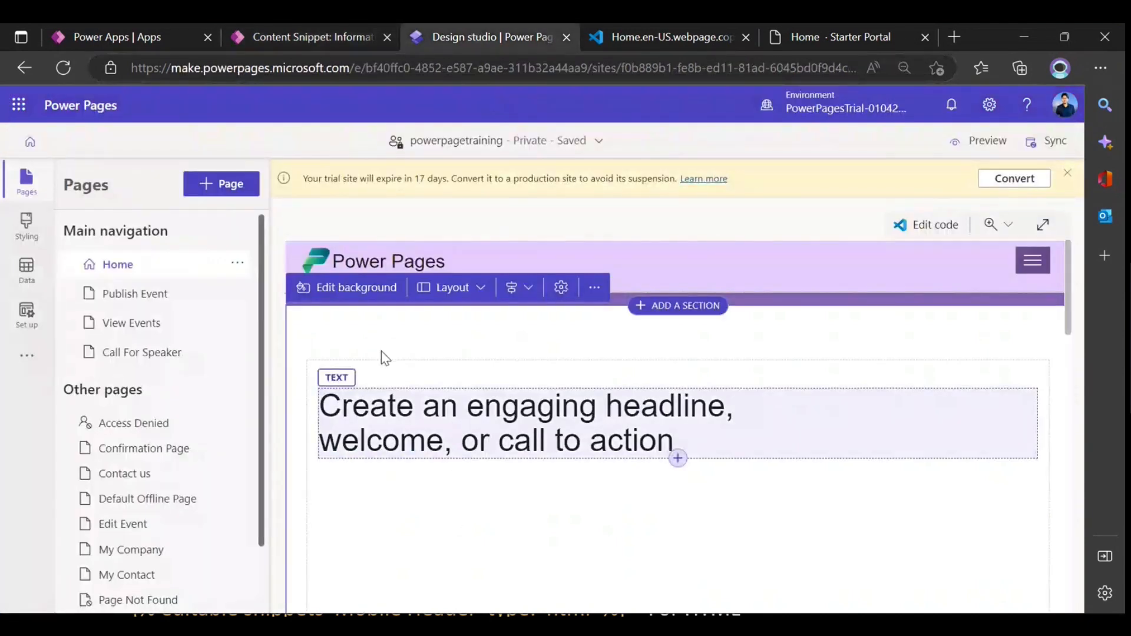
pyautogui.click(286, 39)
pyautogui.scroll(3, 404, 437)
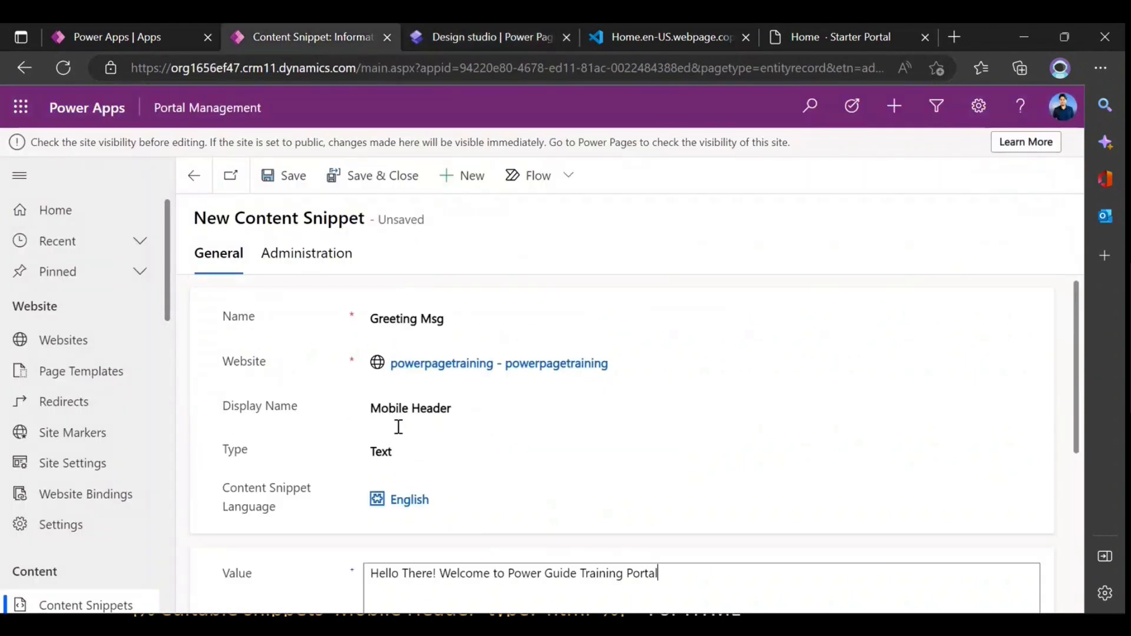
pyautogui.click(310, 433)
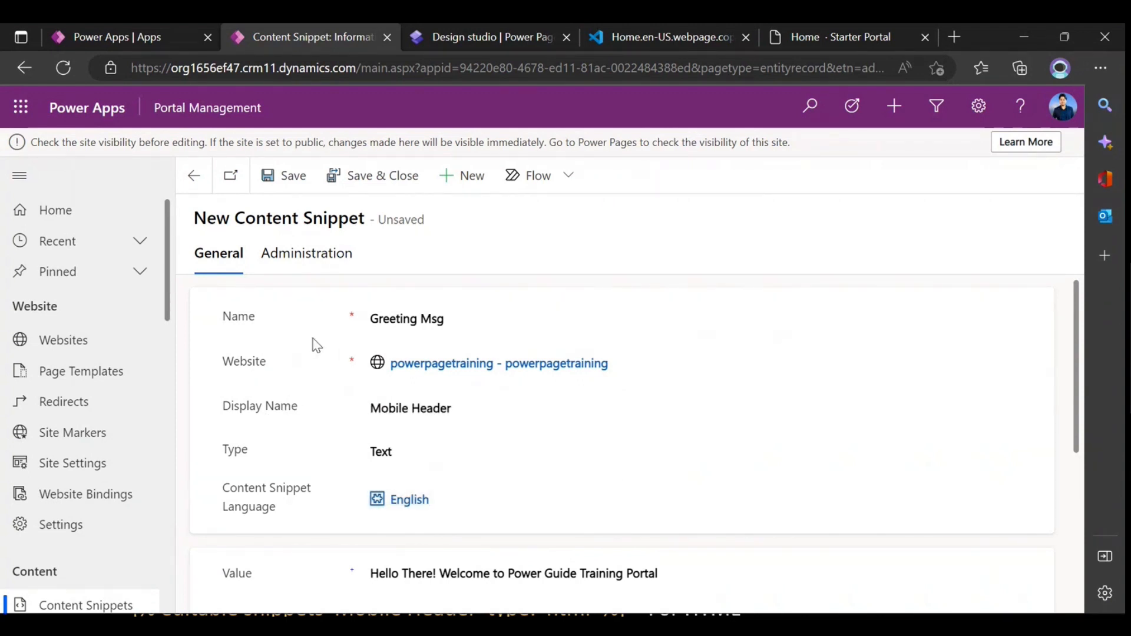
pyautogui.moveTo(465, 318); pyautogui.dragTo(361, 327)
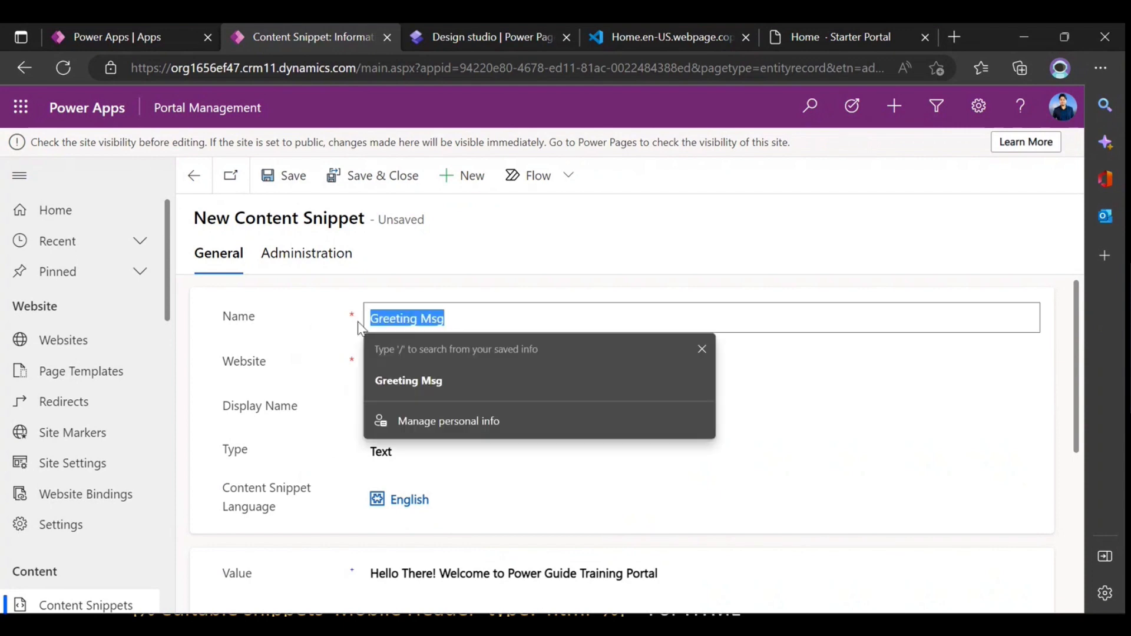
pyautogui.click(396, 599)
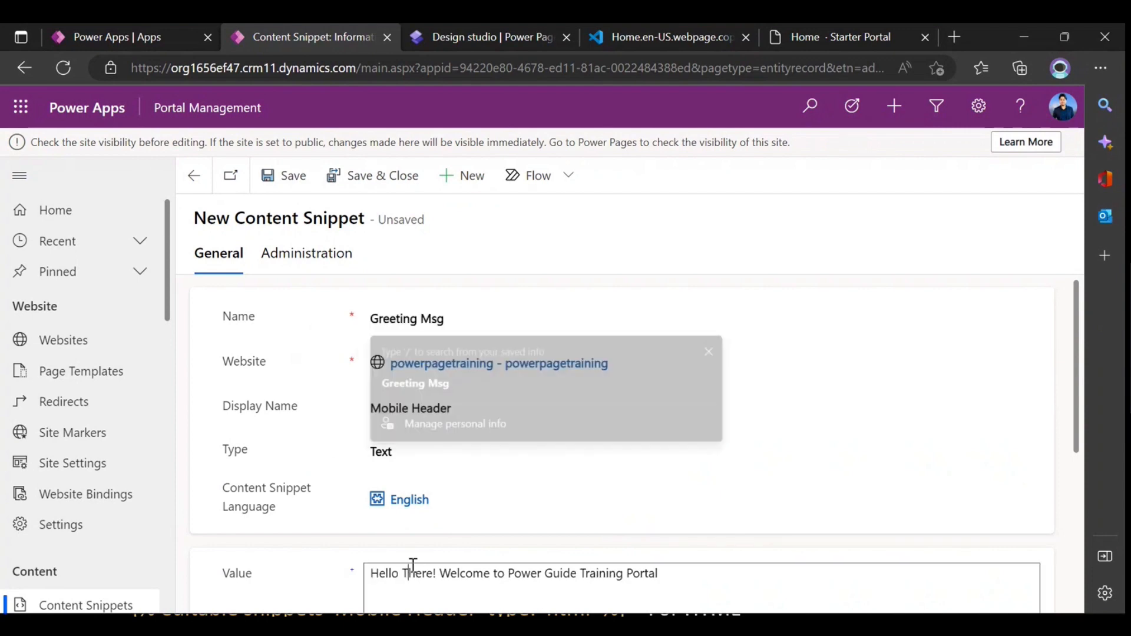
pyautogui.moveTo(684, 576); pyautogui.dragTo(366, 573)
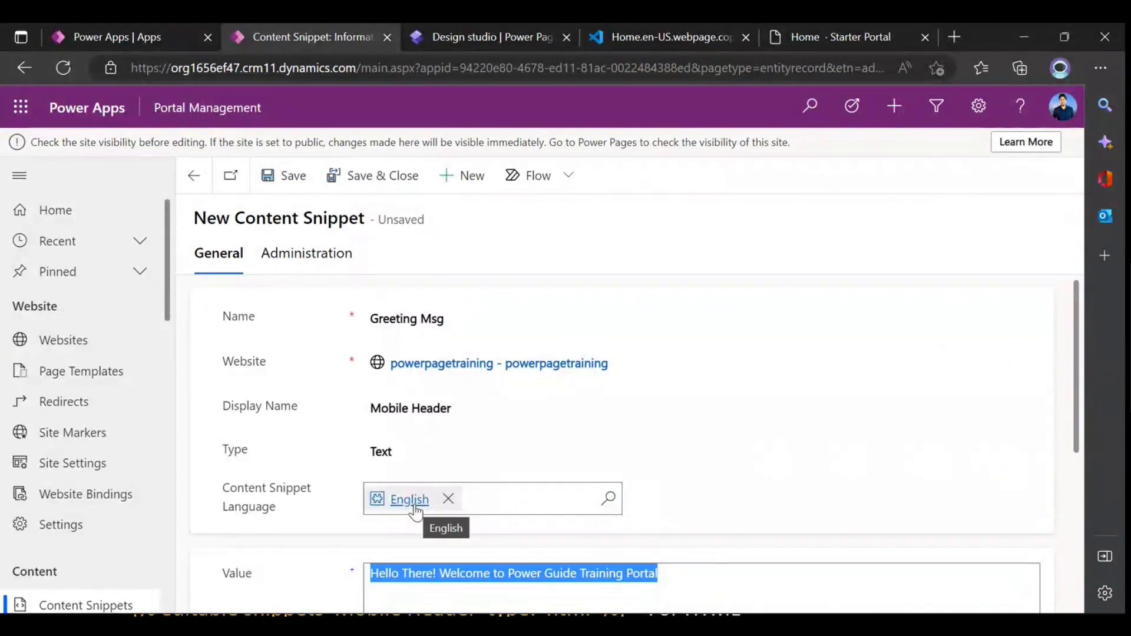
pyautogui.click(282, 175)
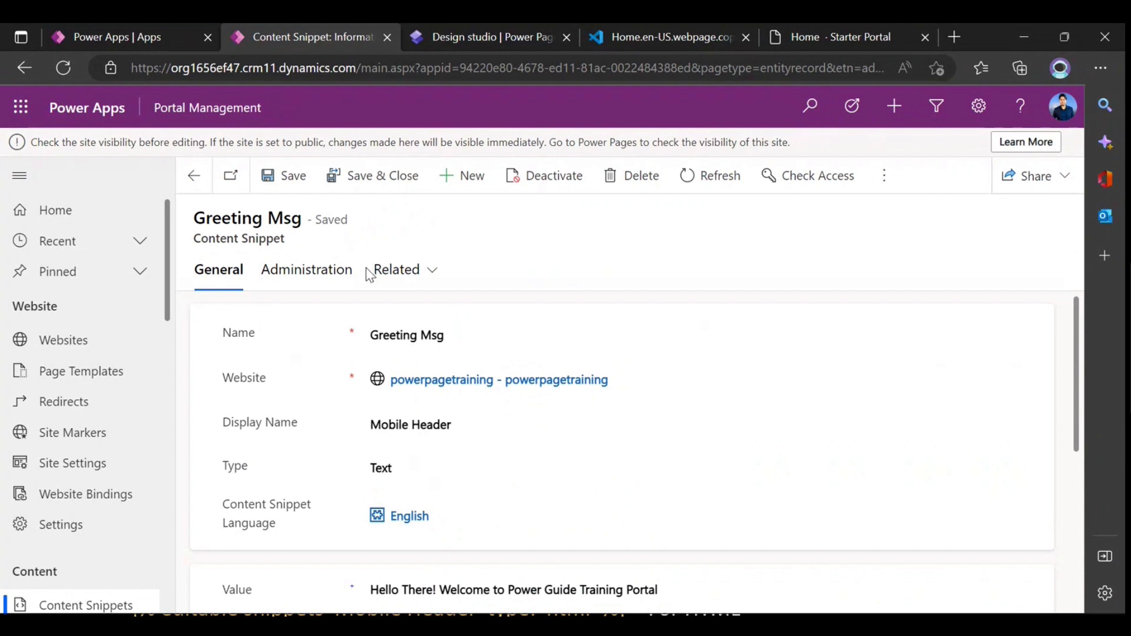
# - Compare the Home page headline in the design studio with its h1 line in the Visual Studio Code editor
pyautogui.click(483, 38)
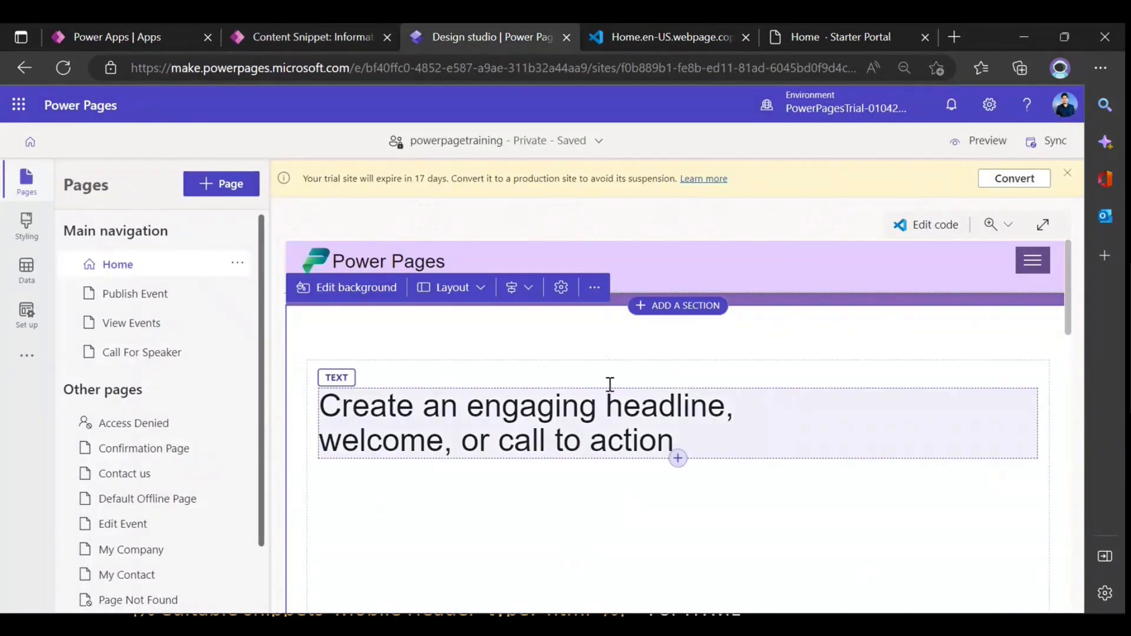
pyautogui.click(636, 37)
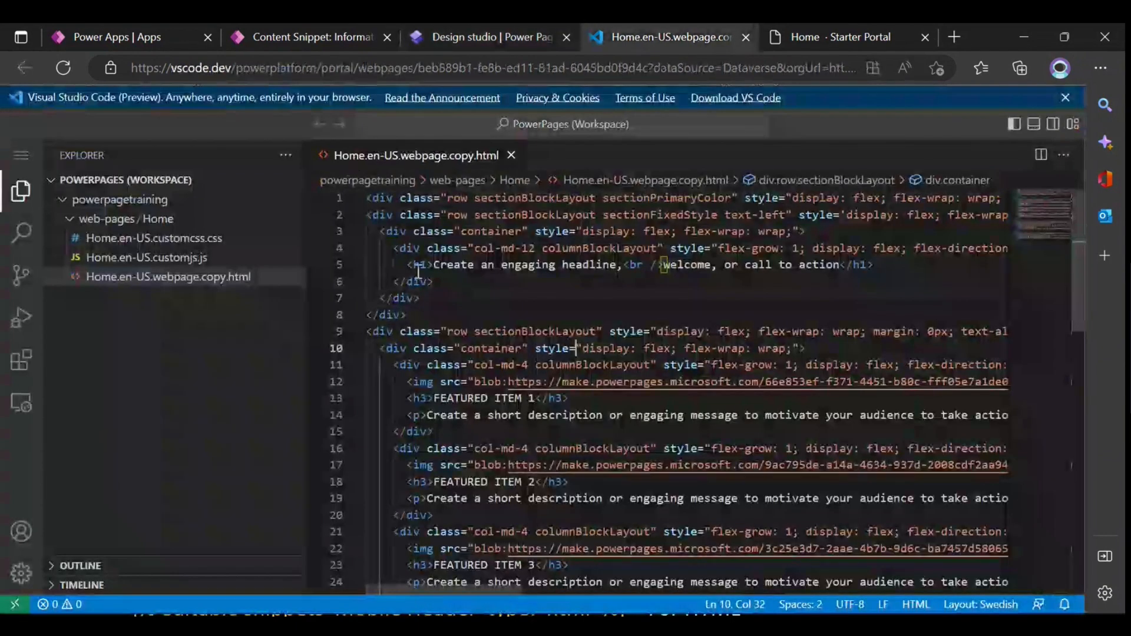
pyautogui.moveTo(406, 264); pyautogui.dragTo(882, 265)
pyautogui.click(836, 348)
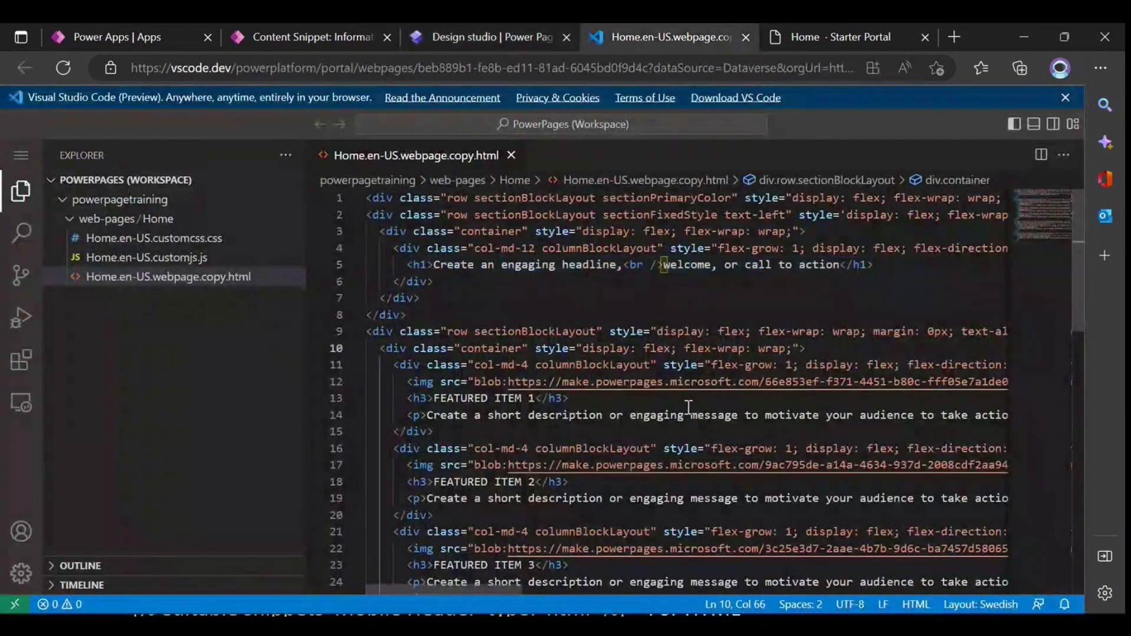
# - Copy the text snippet code {{ snippets['Greeting Msg'] }} from the Notepad notes and return to the Home page's code
pyautogui.hotkey('alt', 'Tab')
pyautogui.hotkey('alt', 'Tab')
pyautogui.hotkey('alt', 'Tab')
pyautogui.hotkey('alt', 'Tab')
pyautogui.hotkey('alt', 'Tab')
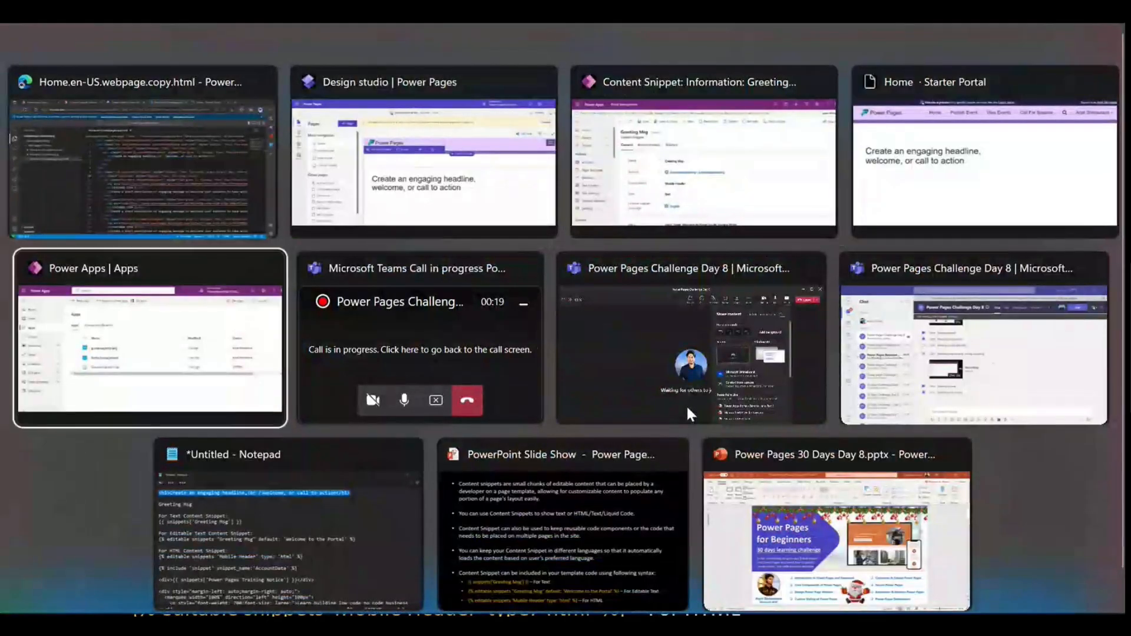
pyautogui.hotkey('alt', 'Tab')
pyautogui.hotkey('alt', 'Tab')
pyautogui.hotkey('alt', 'Tab')
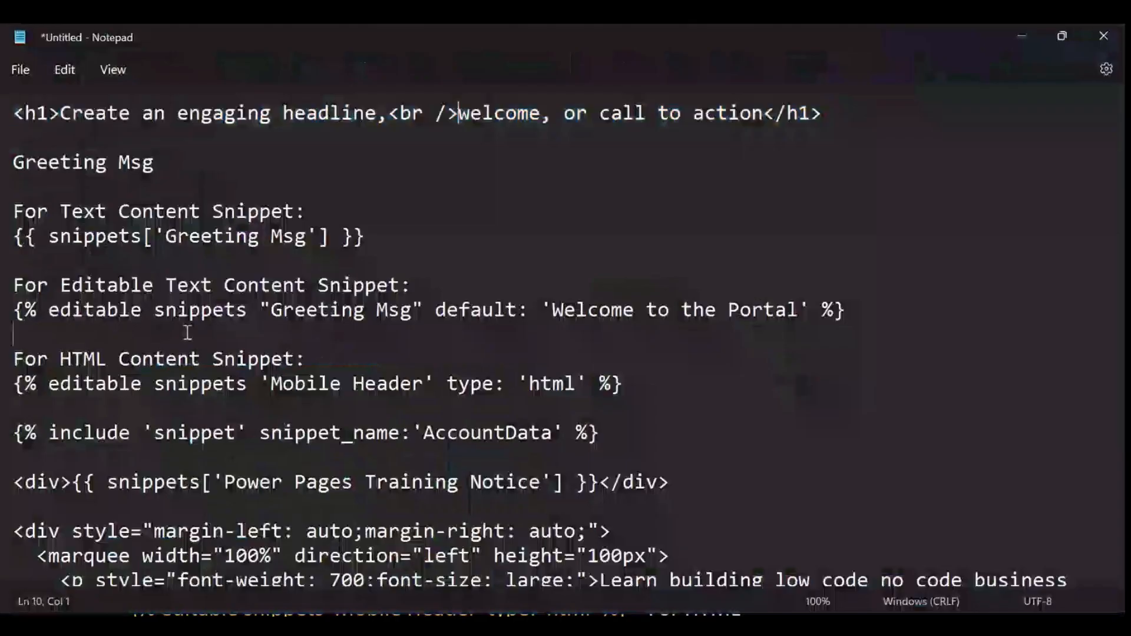
pyautogui.moveTo(388, 236); pyautogui.dragTo(3, 244)
pyautogui.hotkey('ctrl', 'c')
pyautogui.hotkey('alt', 'Tab')
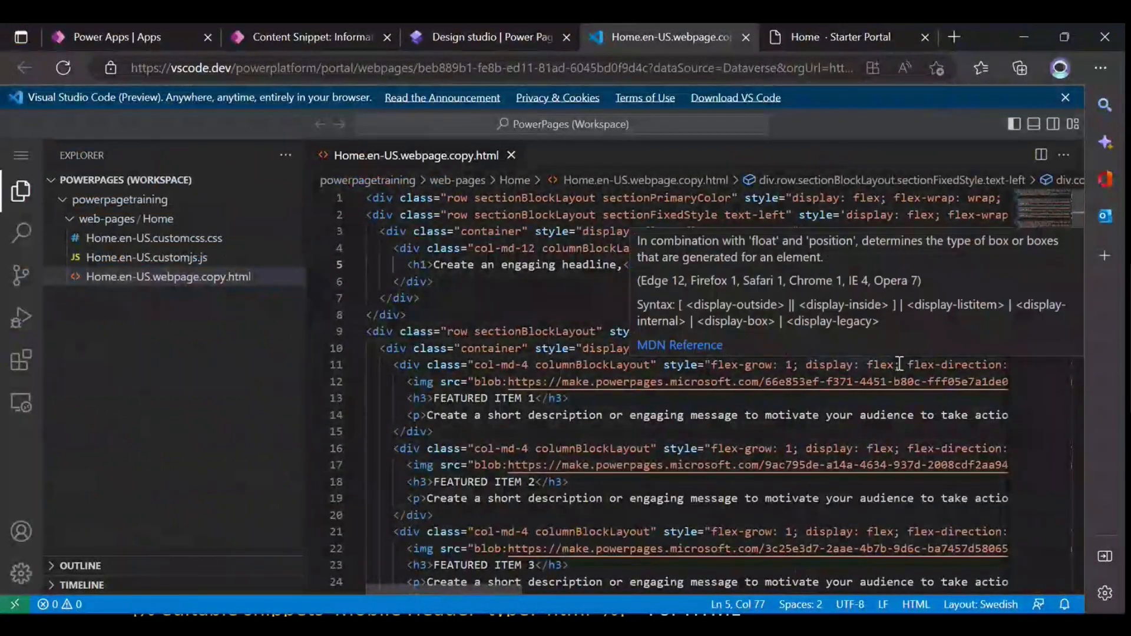
# - Insert the snippet code {{ snippets['Greeting Msg'] }} on a new line below the hard-coded h1 headline in Home.en-US.webpage.copy.html
pyautogui.press('Return')
pyautogui.hotkey('ctrl', 'v')
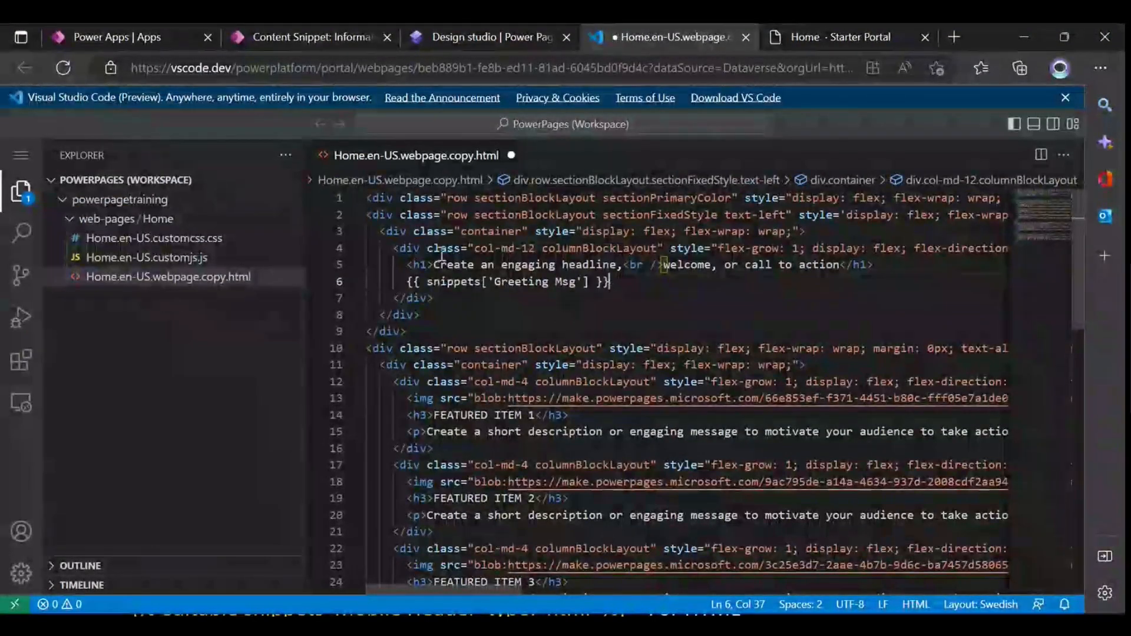
pyautogui.moveTo(400, 265); pyautogui.dragTo(854, 264)
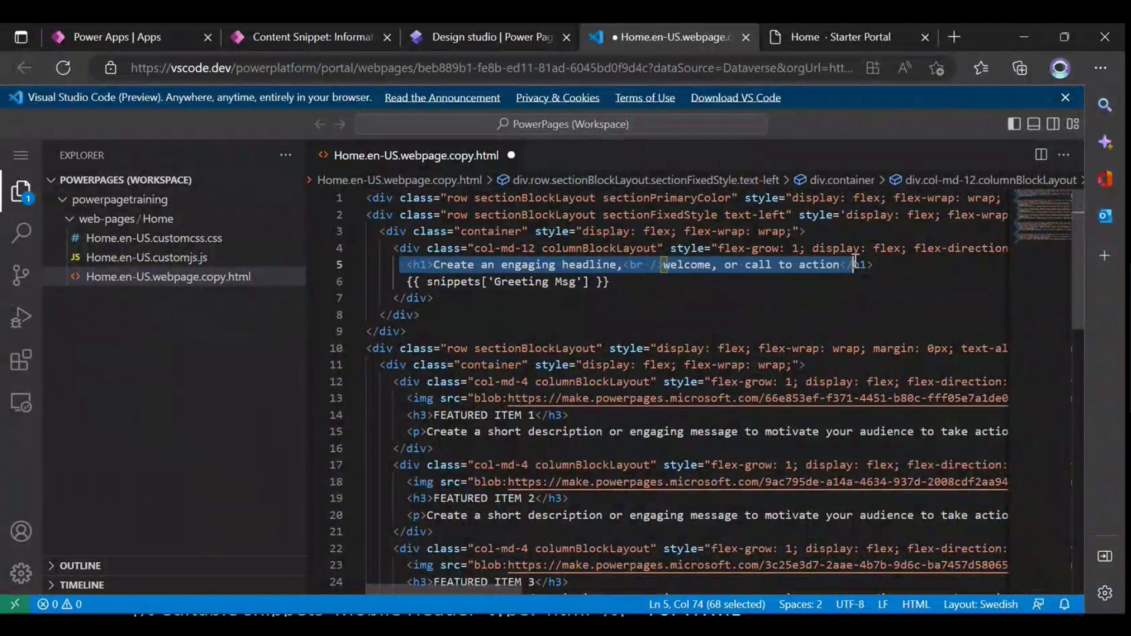
pyautogui.click(766, 281)
# - Wrap the {{ snippets['Greeting Msg'] }} code in opening and closing h1 tags
pyautogui.moveTo(407, 265); pyautogui.dragTo(432, 264)
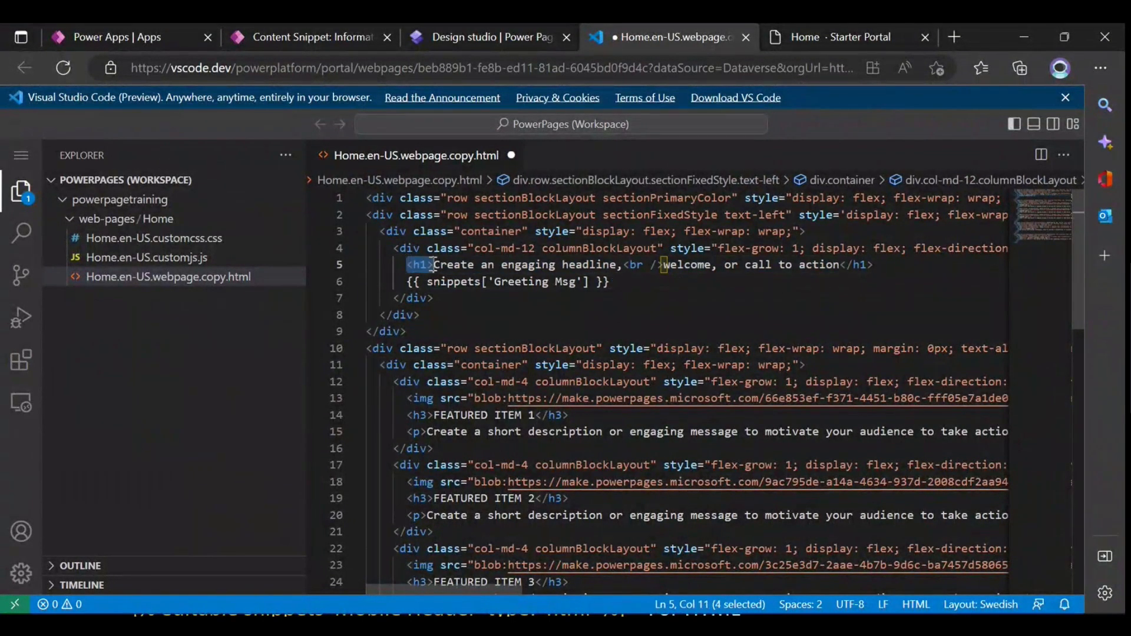
pyautogui.hotkey('ctrl', 'c')
pyautogui.click(406, 281)
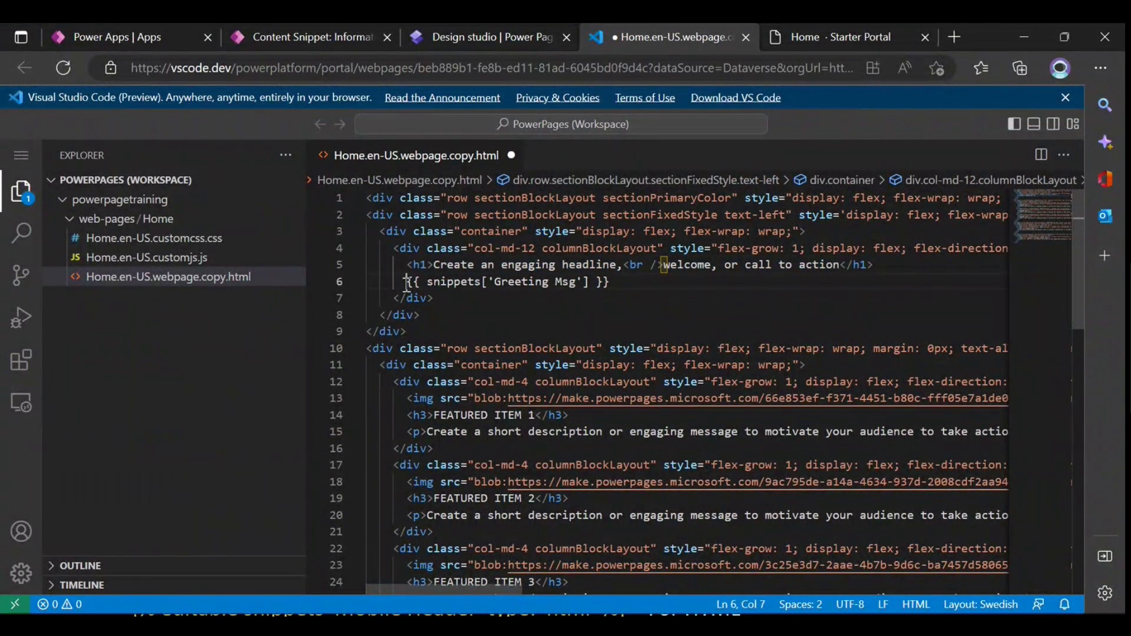
pyautogui.hotkey('ctrl', 'v')
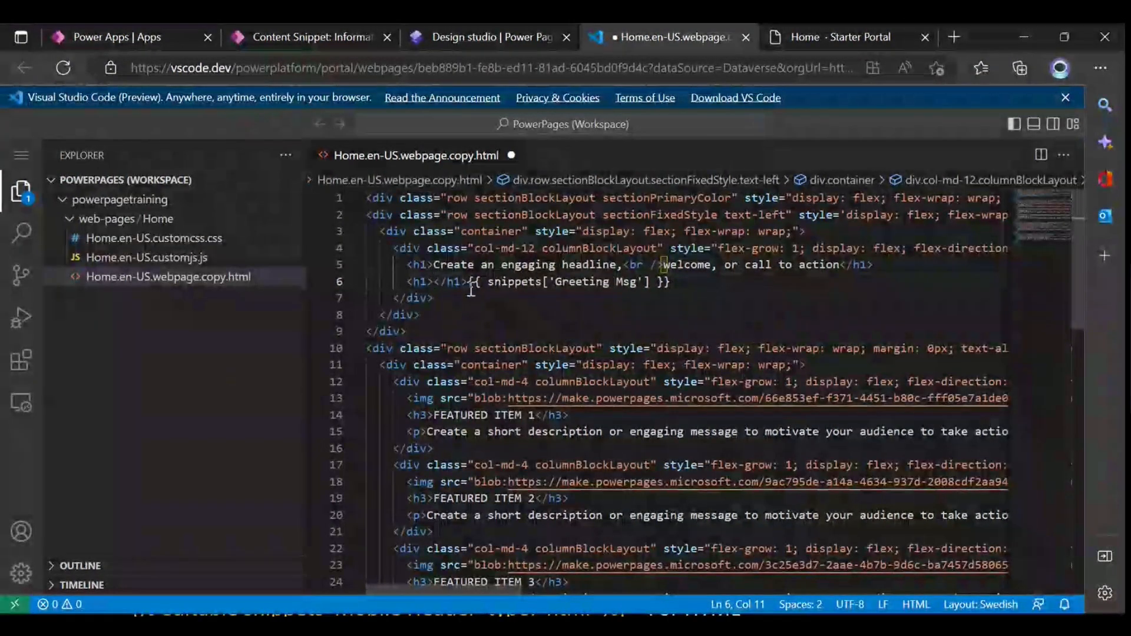
pyautogui.keyDown('shift'); pyautogui.click(468, 284); pyautogui.keyUp('shift')
pyautogui.press('Delete')
pyautogui.click(656, 283)
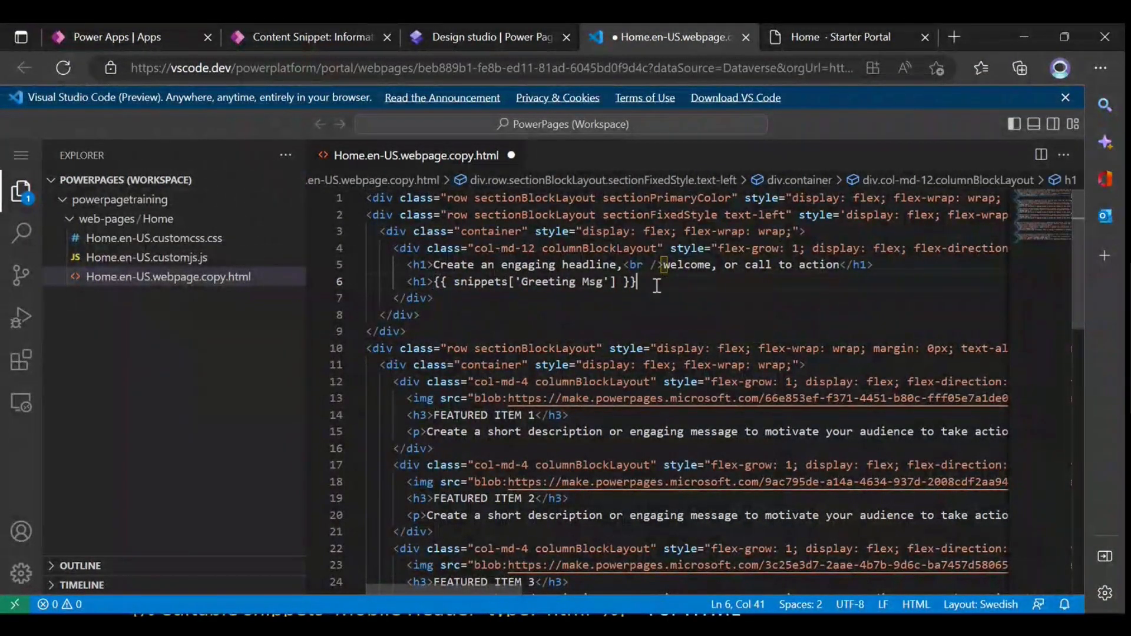
pyautogui.hotkey('ctrl', 'v')
pyautogui.click(759, 299)
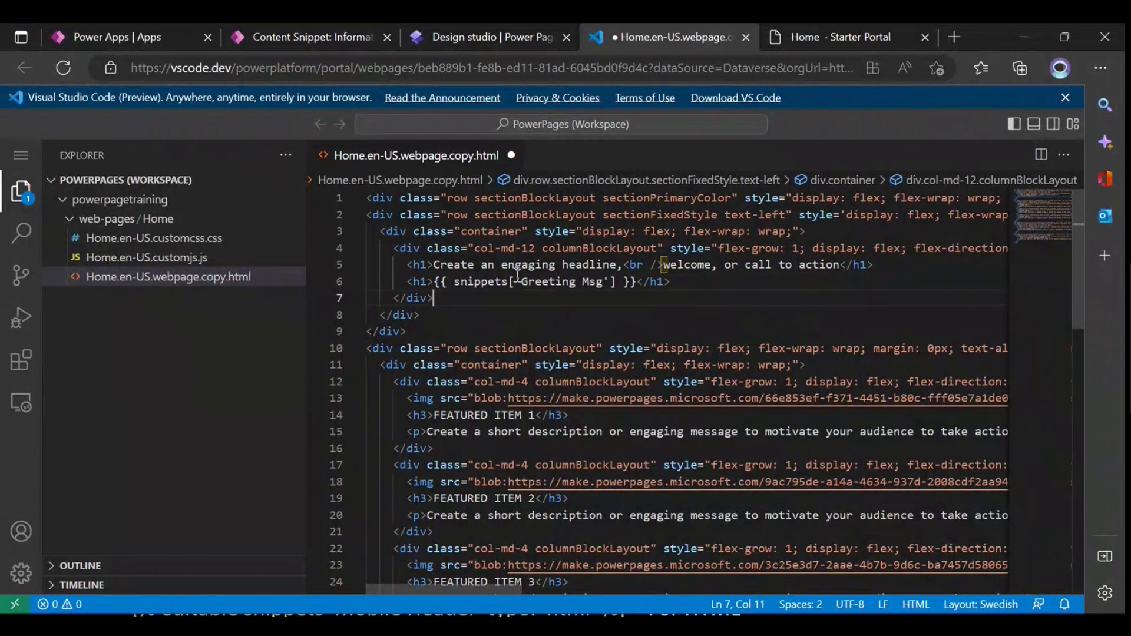
# - Delete the hard-coded h1 line "Create an engaging headline, welcome, or call to action" and save the Home page's code
pyautogui.moveTo(434, 265); pyautogui.dragTo(672, 283)
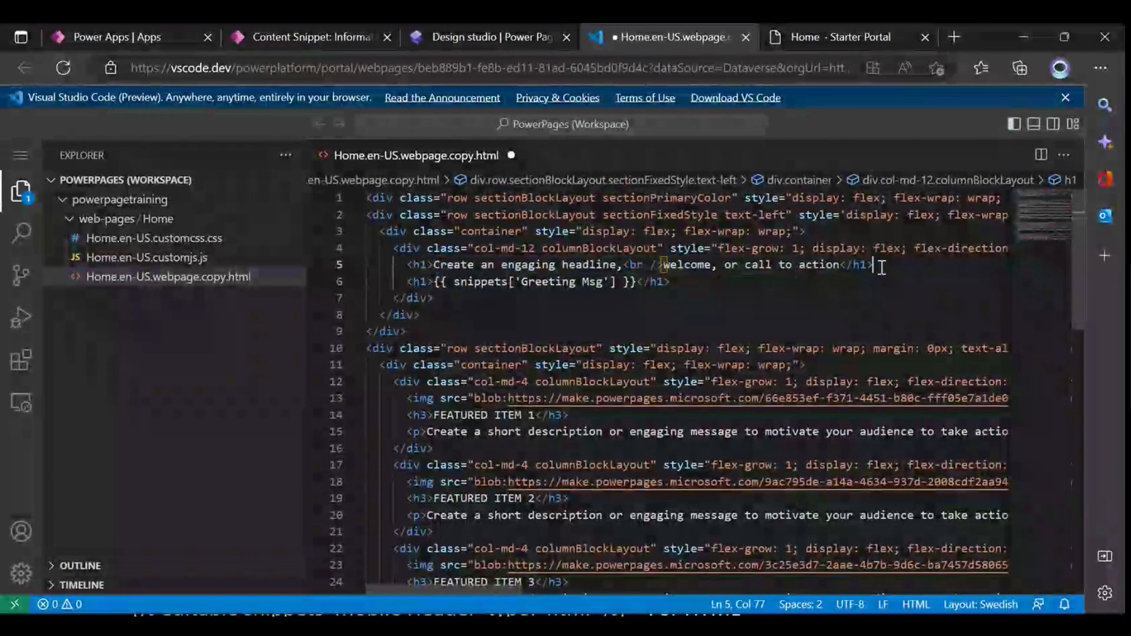
pyautogui.moveTo(873, 265); pyautogui.dragTo(395, 263)
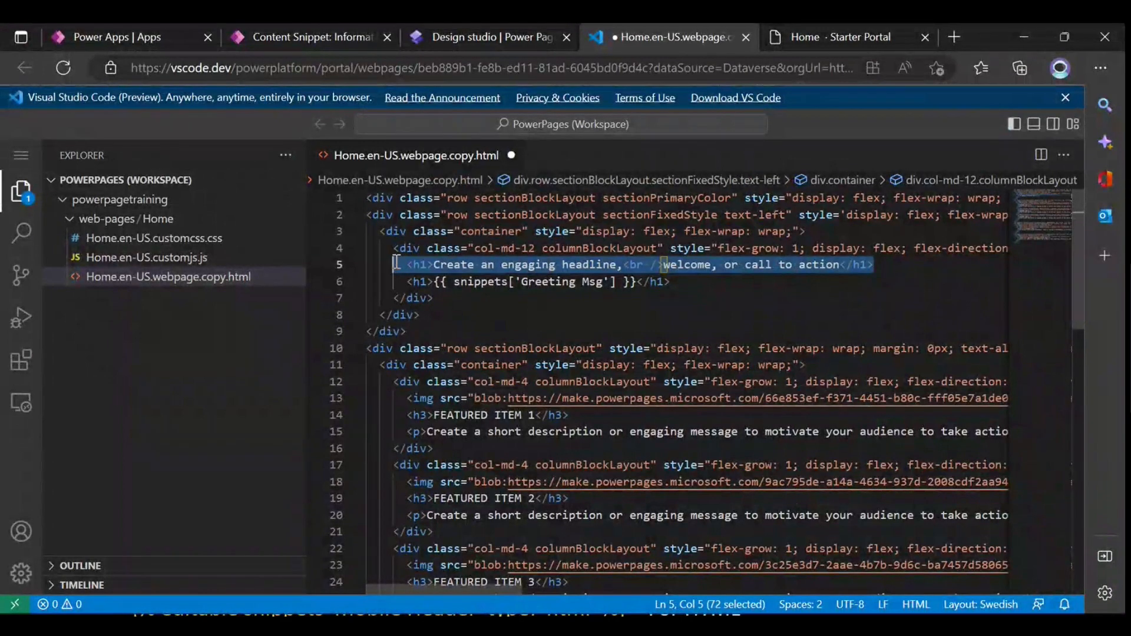
pyautogui.press('BackSpace')
pyautogui.press('BackSpace')
pyautogui.press('BackSpace')
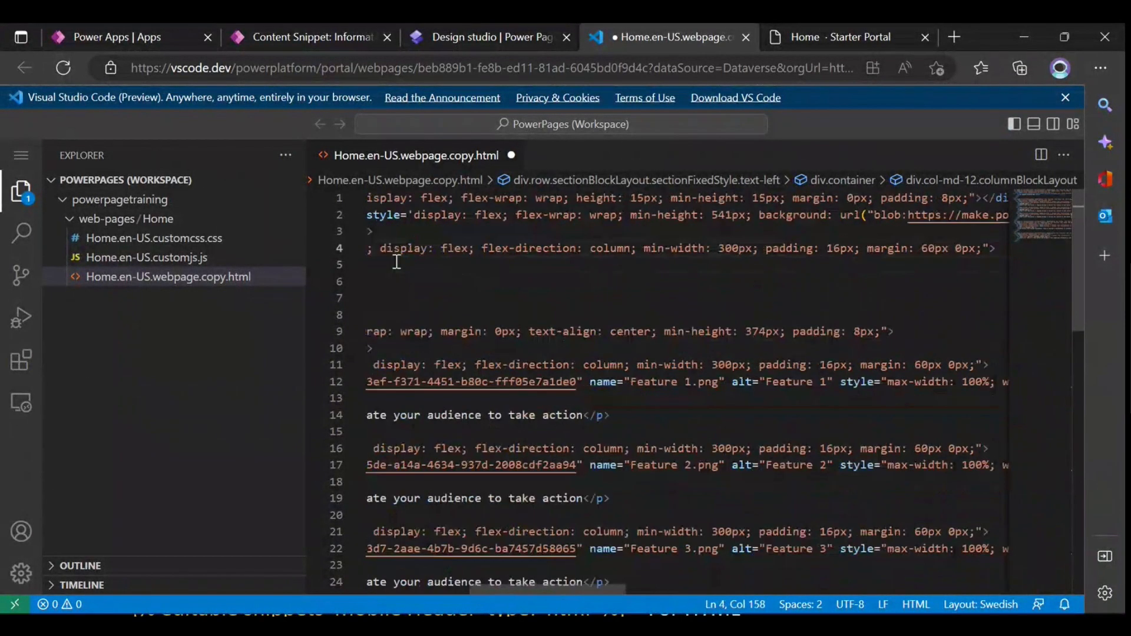
pyautogui.moveTo(377, 289); pyautogui.dragTo(358, 283)
pyautogui.click(489, 289)
pyautogui.hotkey('ctrl', 's')
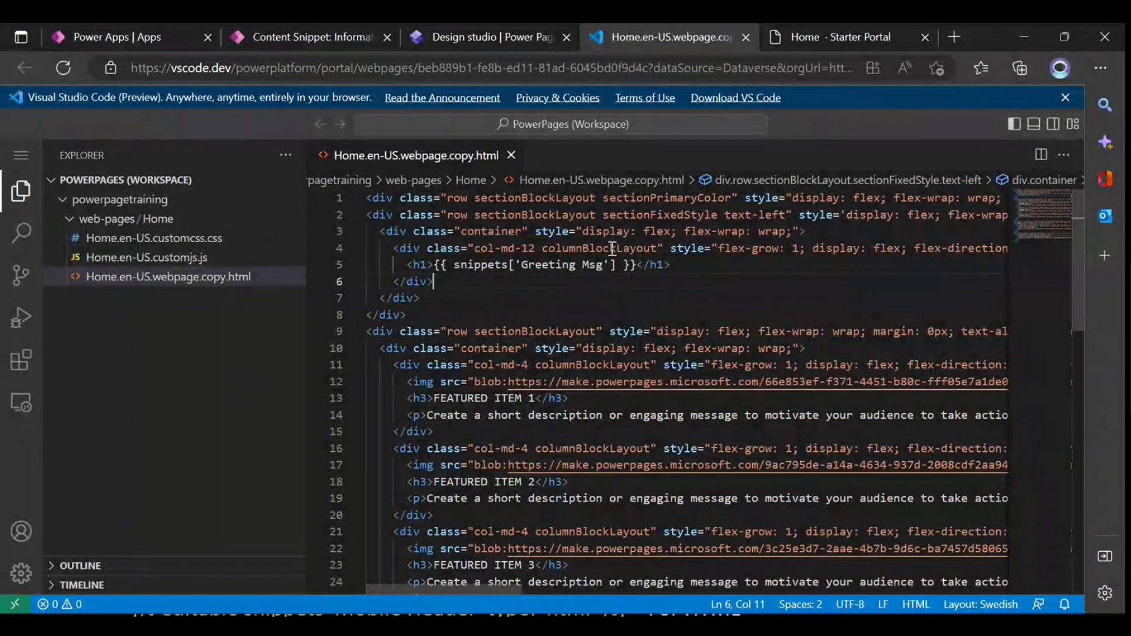
# - Compare the Home page headline in the design studio with the Greeting Msg snippet's value in Portal Management
pyautogui.click(506, 36)
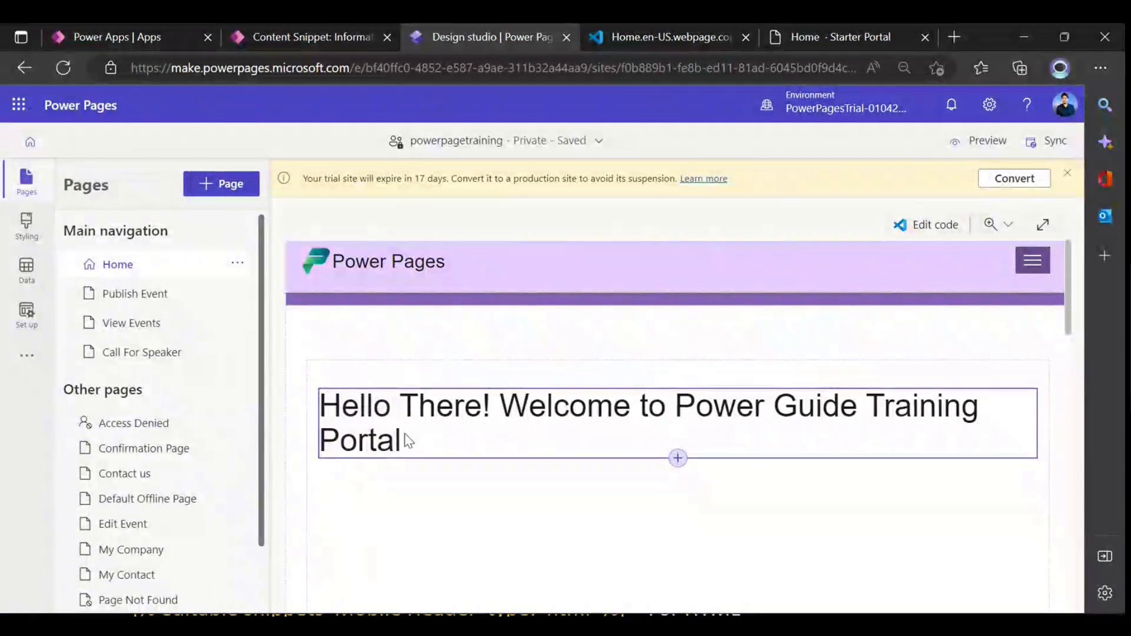
pyautogui.click(447, 443)
pyautogui.click(447, 443)
pyautogui.click(390, 444)
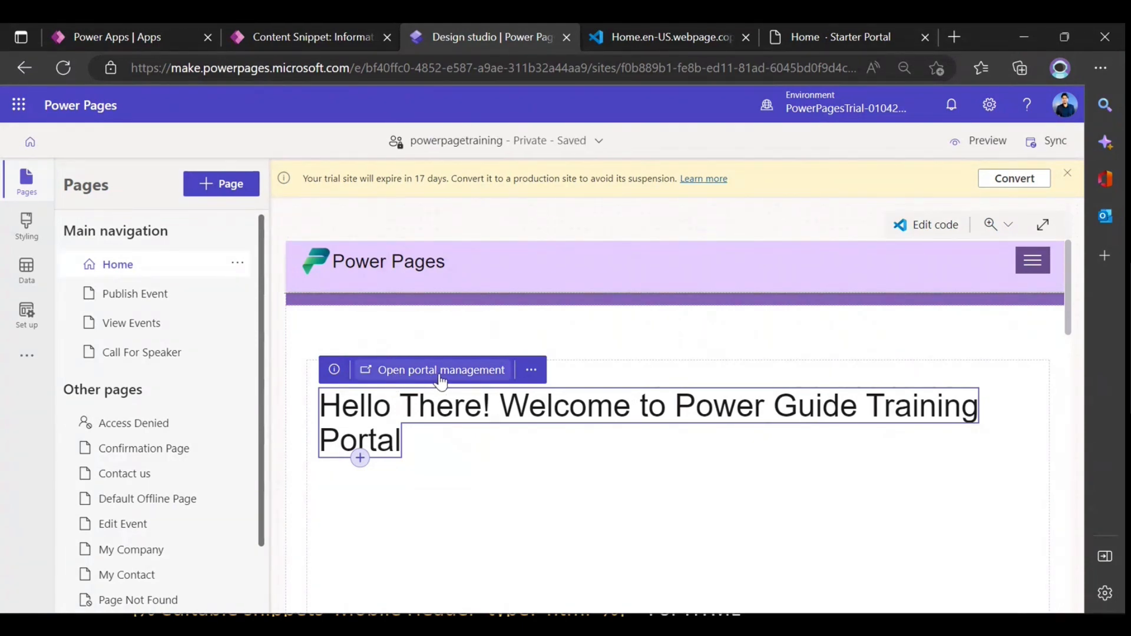
pyautogui.click(314, 37)
pyautogui.scroll(-3, 459, 430)
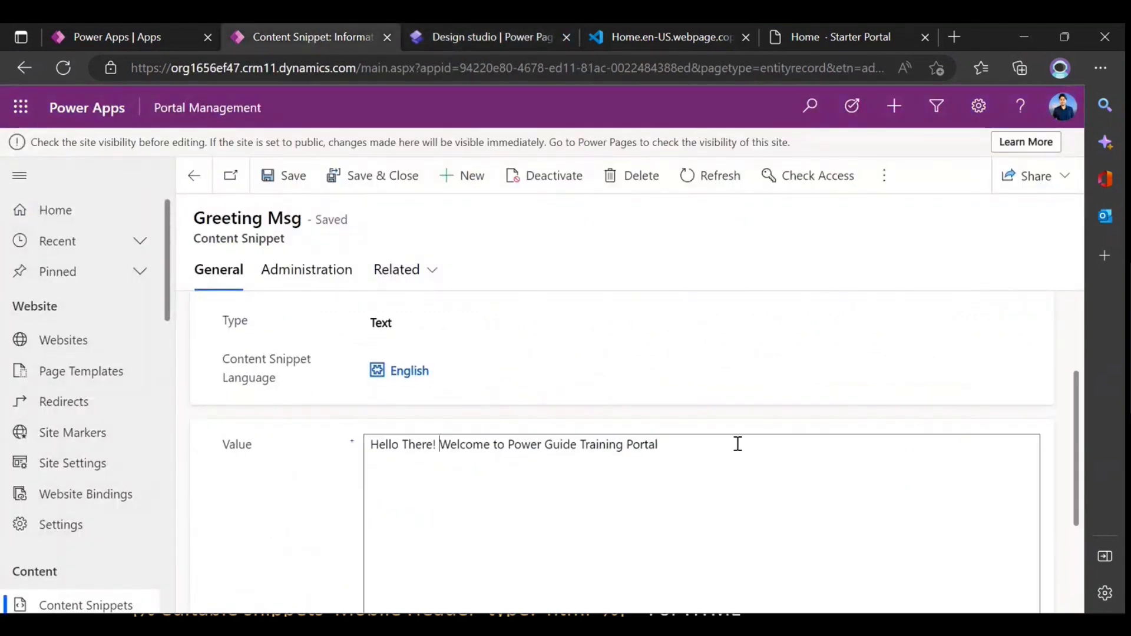
pyautogui.moveTo(738, 445); pyautogui.dragTo(364, 444)
pyautogui.click(530, 492)
pyautogui.click(518, 38)
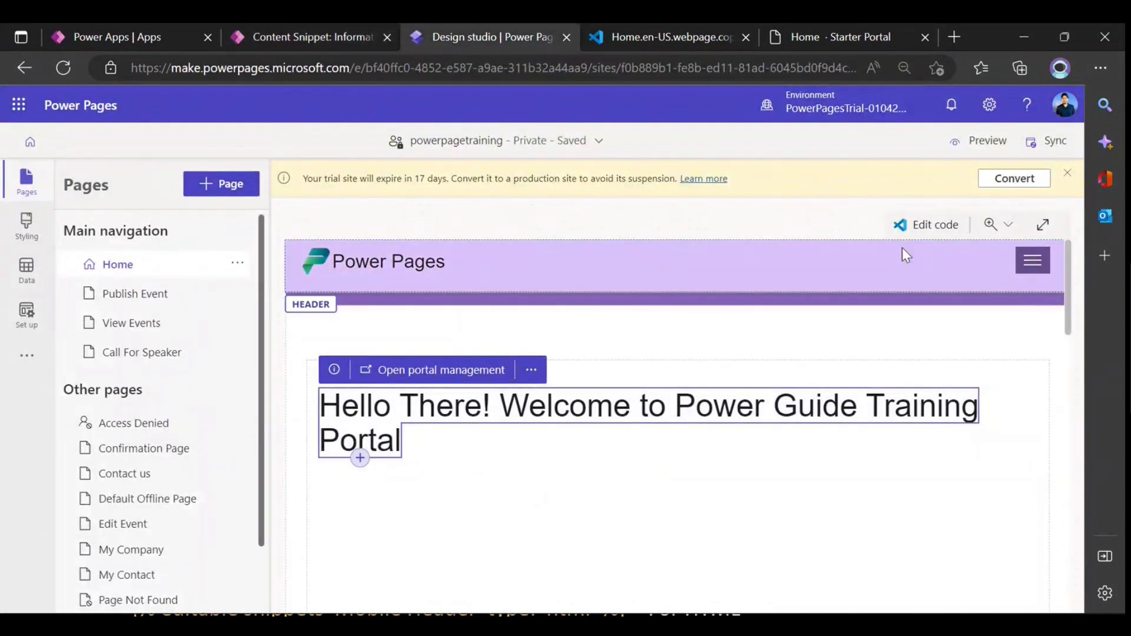
# - Copy the editable text snippet code {% editable snippets "Greeting Msg" default: 'Welcome to the Portal' %} from the Notepad notes
pyautogui.hotkey('alt', 'Tab')
pyautogui.hotkey('alt', 'Tab')
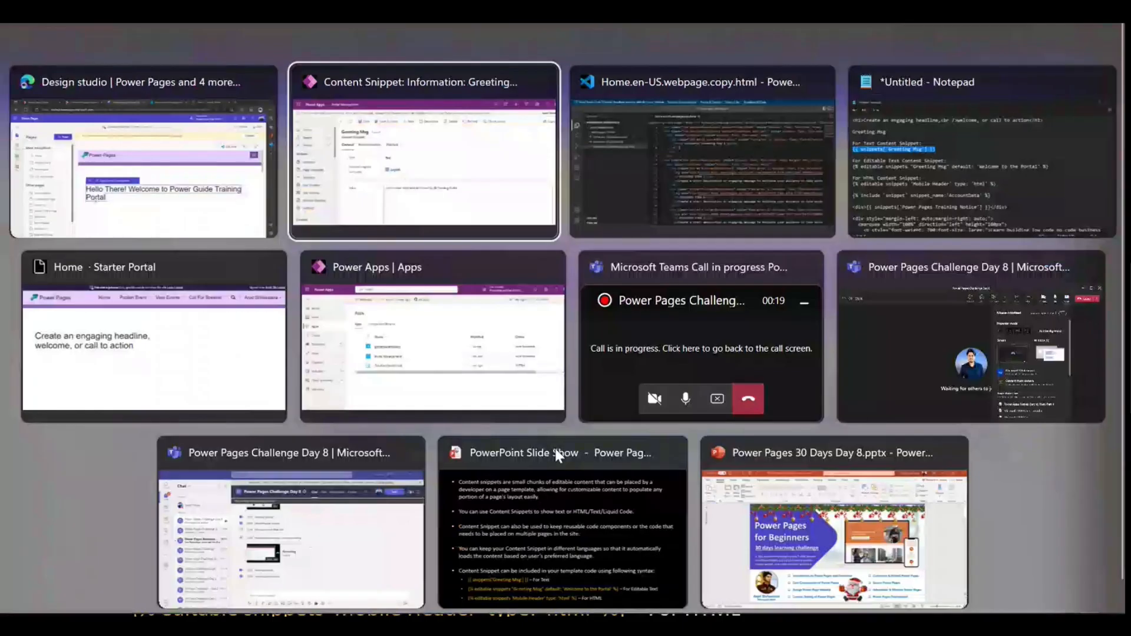
pyautogui.hotkey('alt', 'Tab')
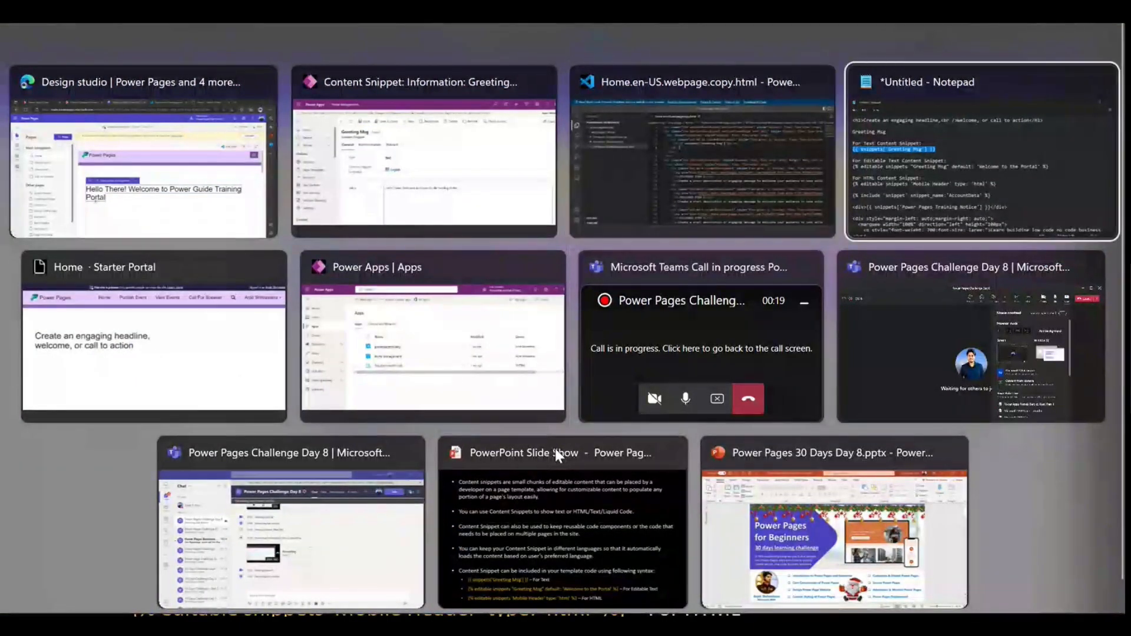
pyautogui.click(37, 344)
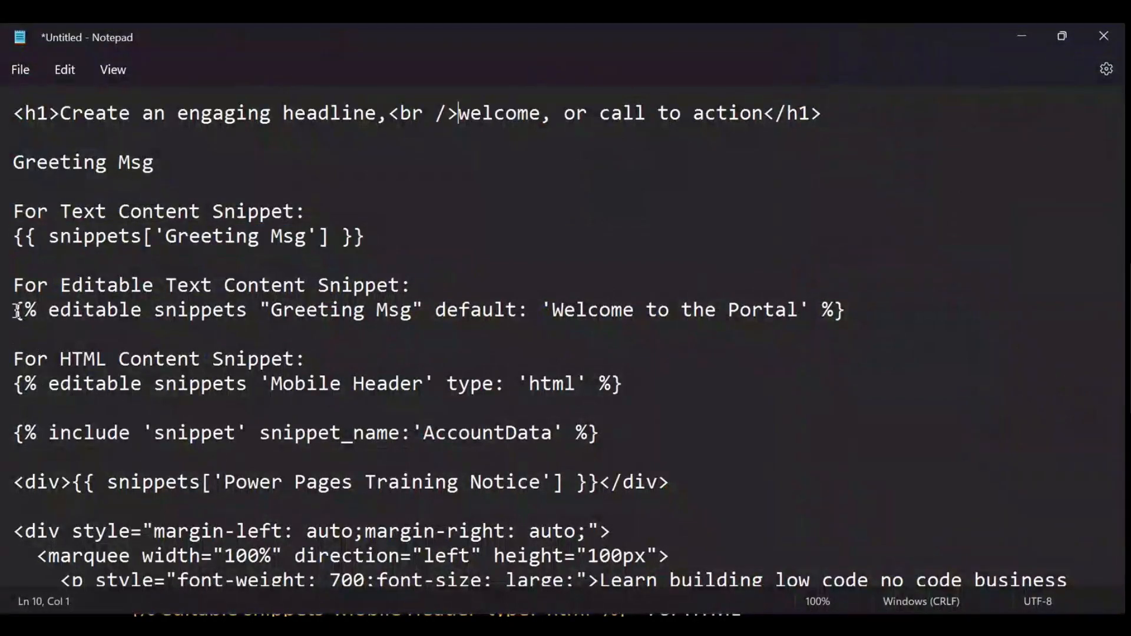
pyautogui.moveTo(13, 310); pyautogui.dragTo(854, 315)
pyautogui.hotkey('ctrl', 'c')
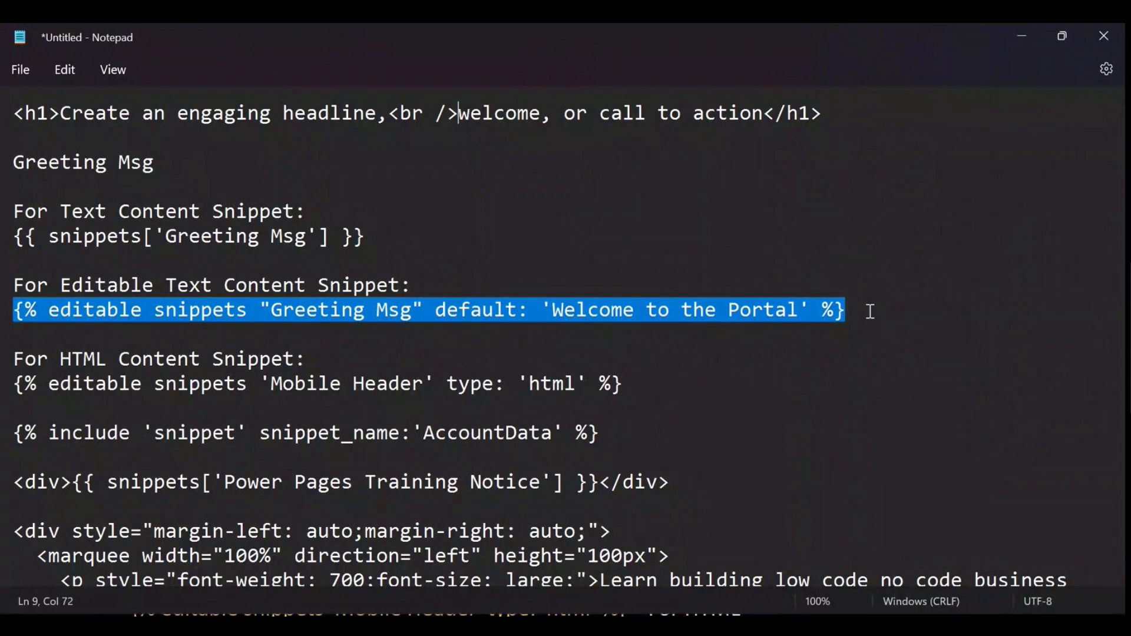
pyautogui.hotkey('alt', 'Tab')
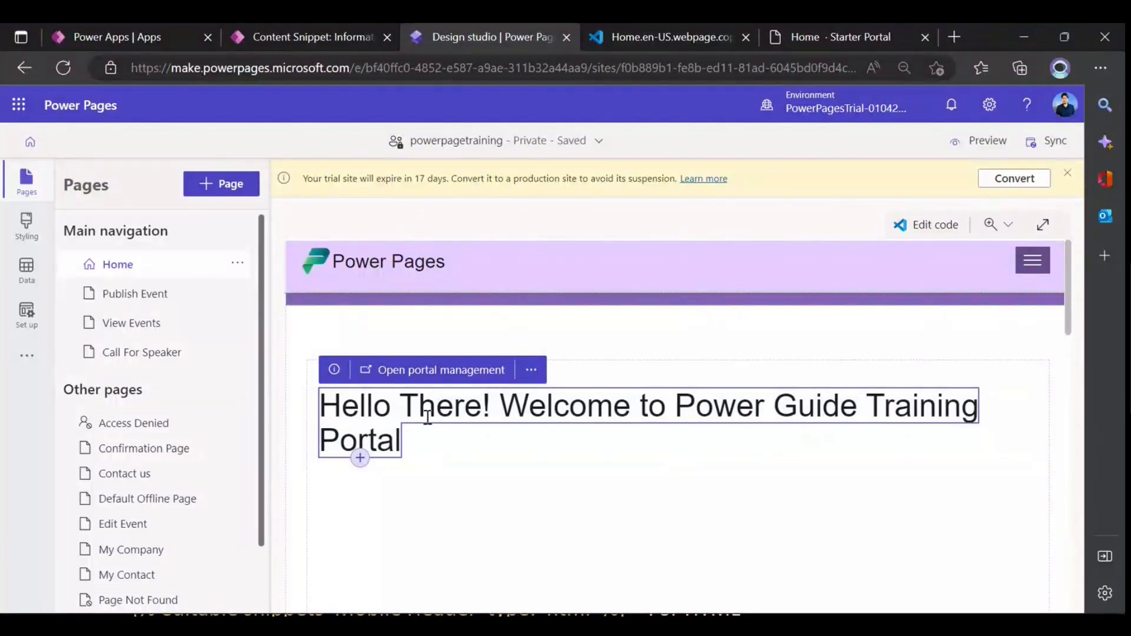
# - Replace the snippet code inside the Home page's h1 with {% editable snippets "Greeting Msg" default: 'Welcome to the Portal' %} and save the file
pyautogui.click(639, 38)
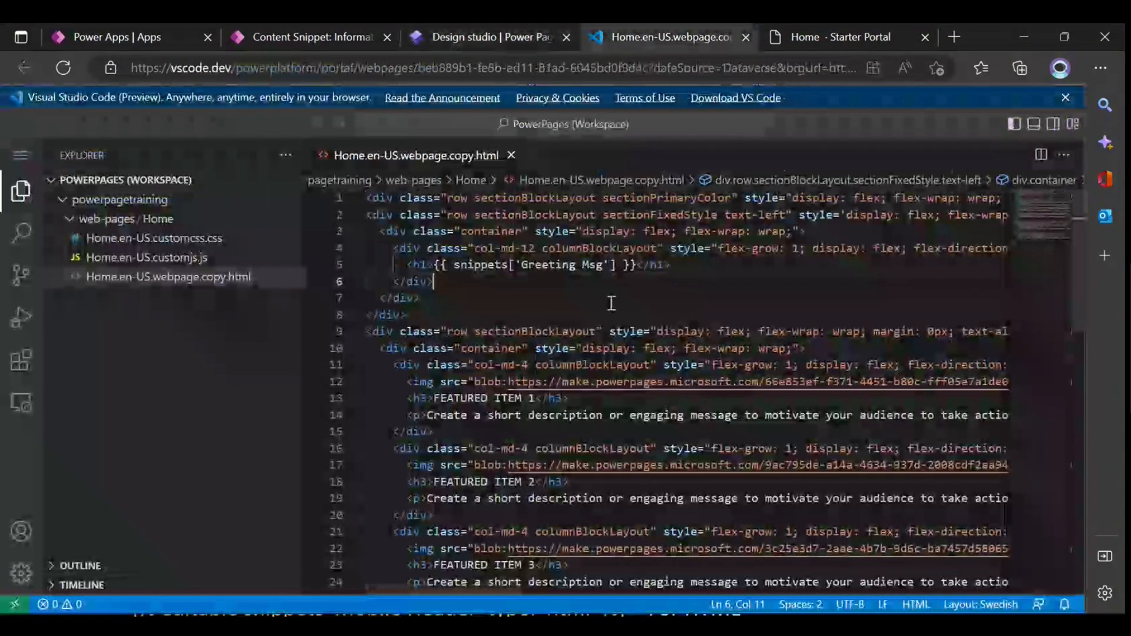
pyautogui.click(636, 265)
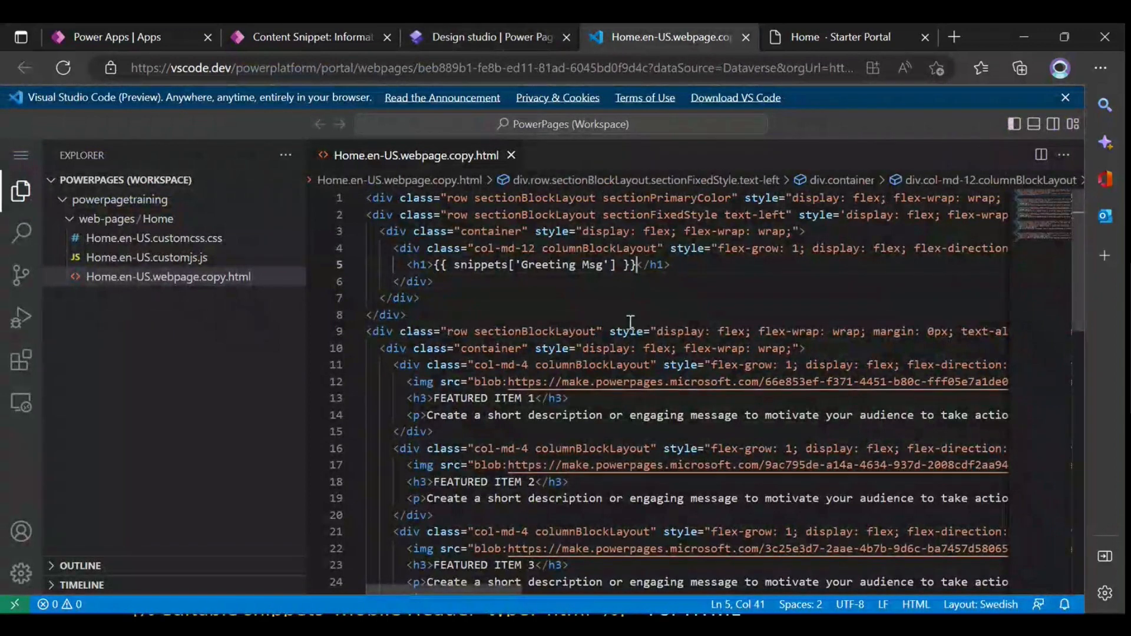
pyautogui.keyDown('shift'); pyautogui.click(435, 266); pyautogui.keyUp('shift')
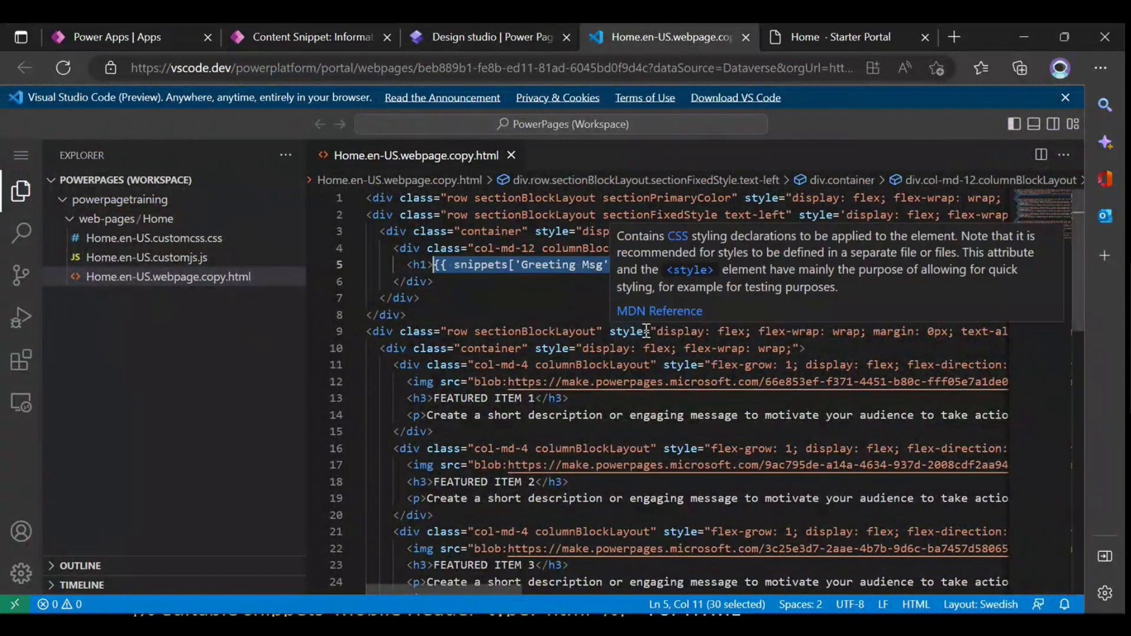
pyautogui.hotkey('ctrl', 'v')
pyautogui.click(622, 301)
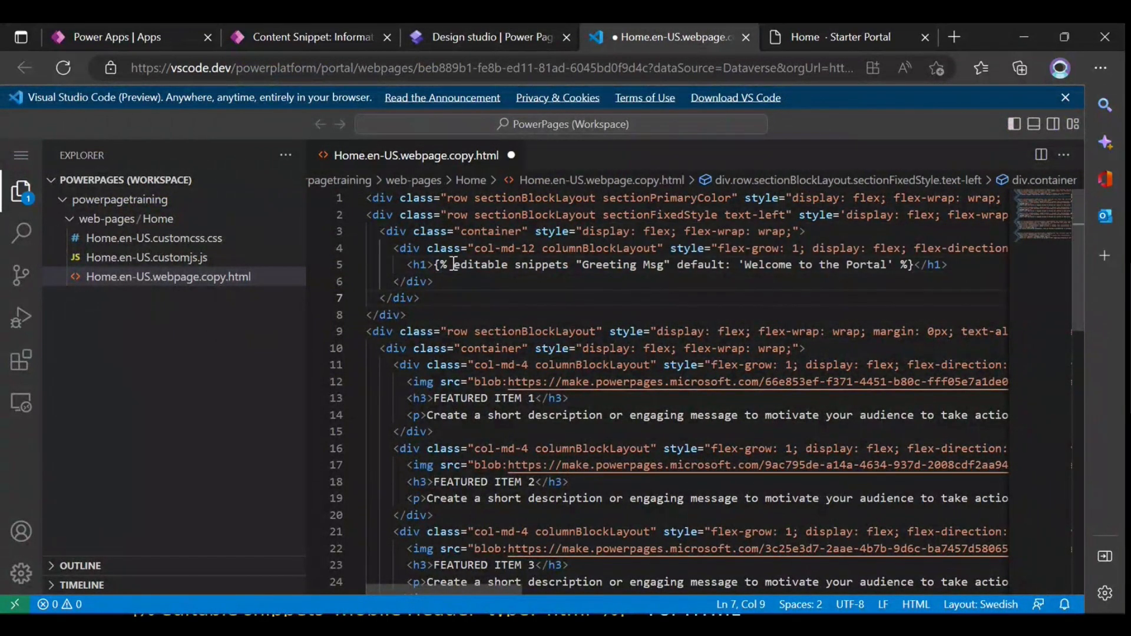
pyautogui.moveTo(448, 264); pyautogui.dragTo(592, 264)
pyautogui.click(751, 309)
pyautogui.hotkey('ctrl', 's')
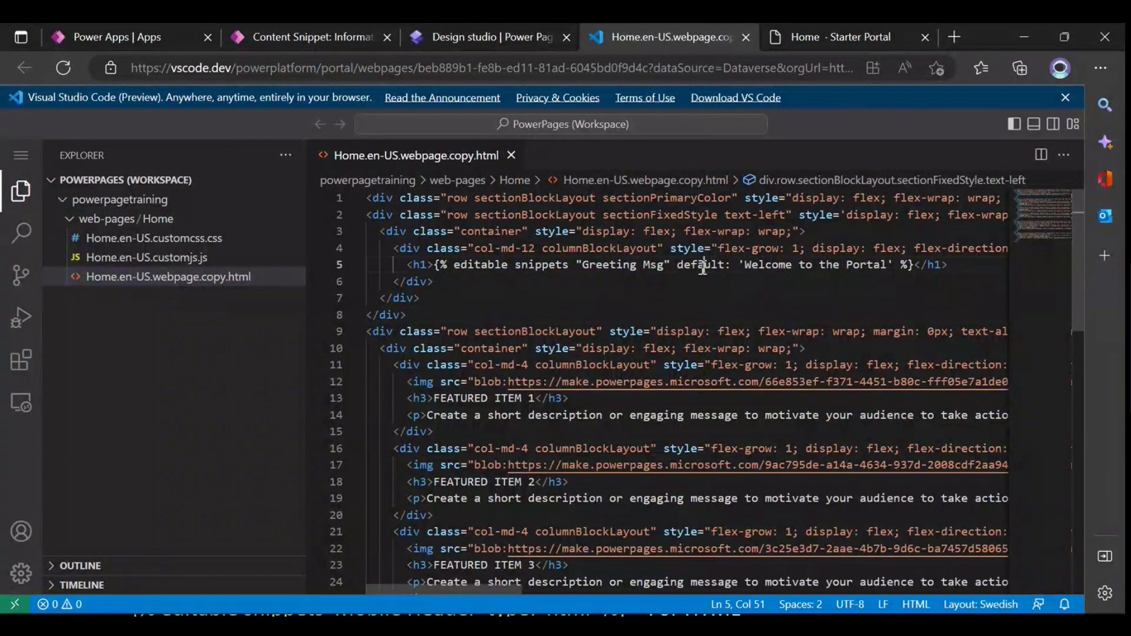
# - Review the snippet name and the default text parameter in the h1 line's editable snippet code
pyautogui.doubleClick(704, 264)
pyautogui.click(726, 298)
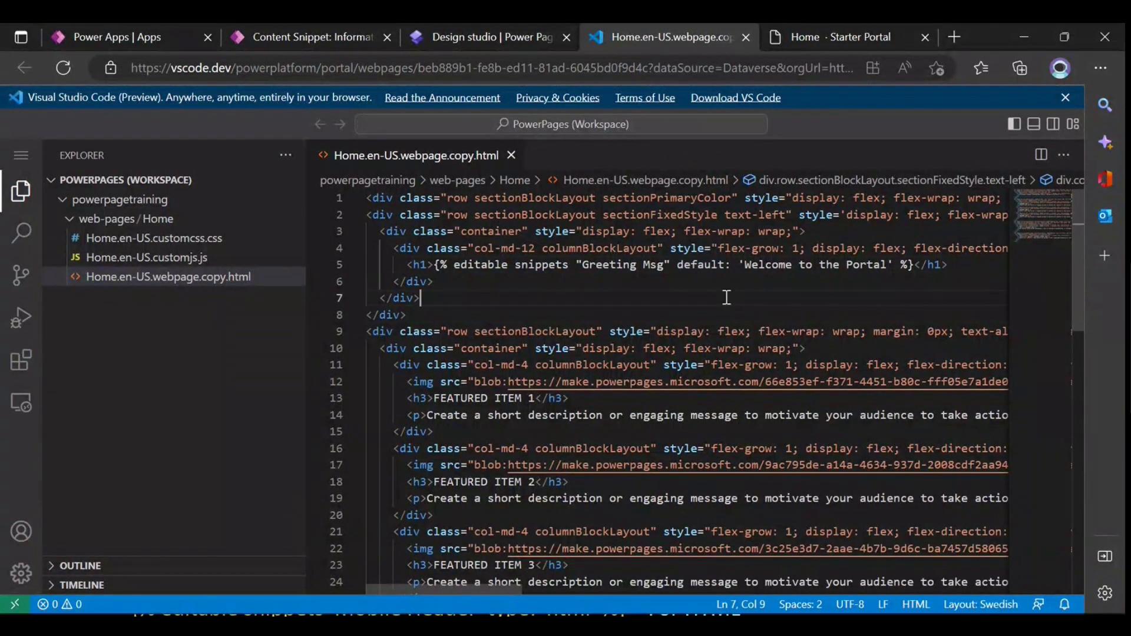
pyautogui.click(682, 286)
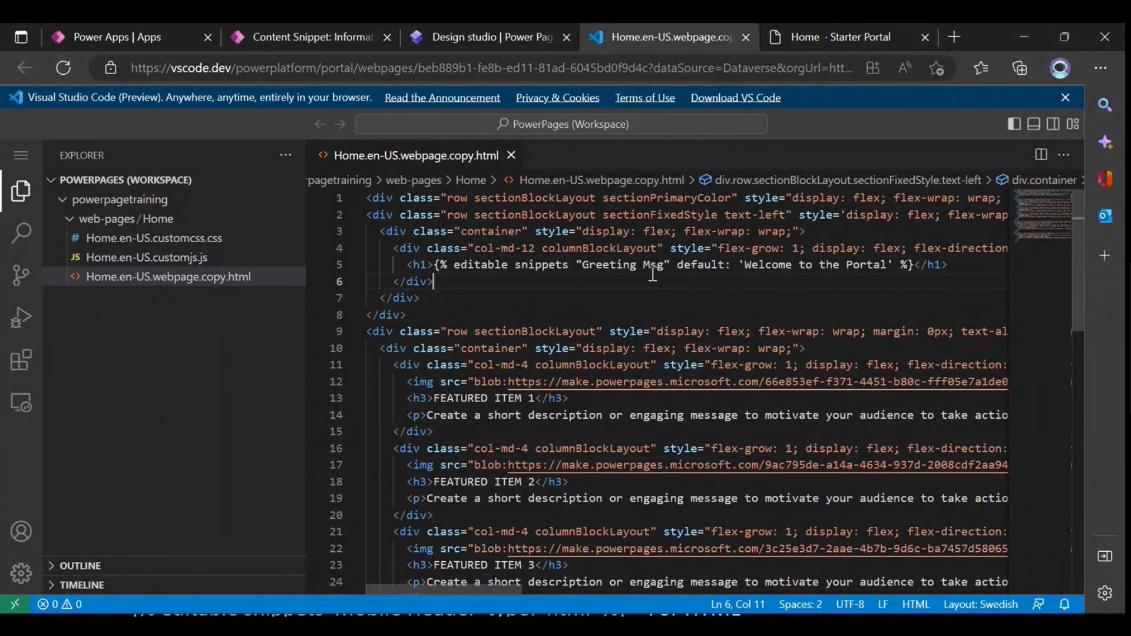
pyautogui.moveTo(461, 265); pyautogui.dragTo(670, 268)
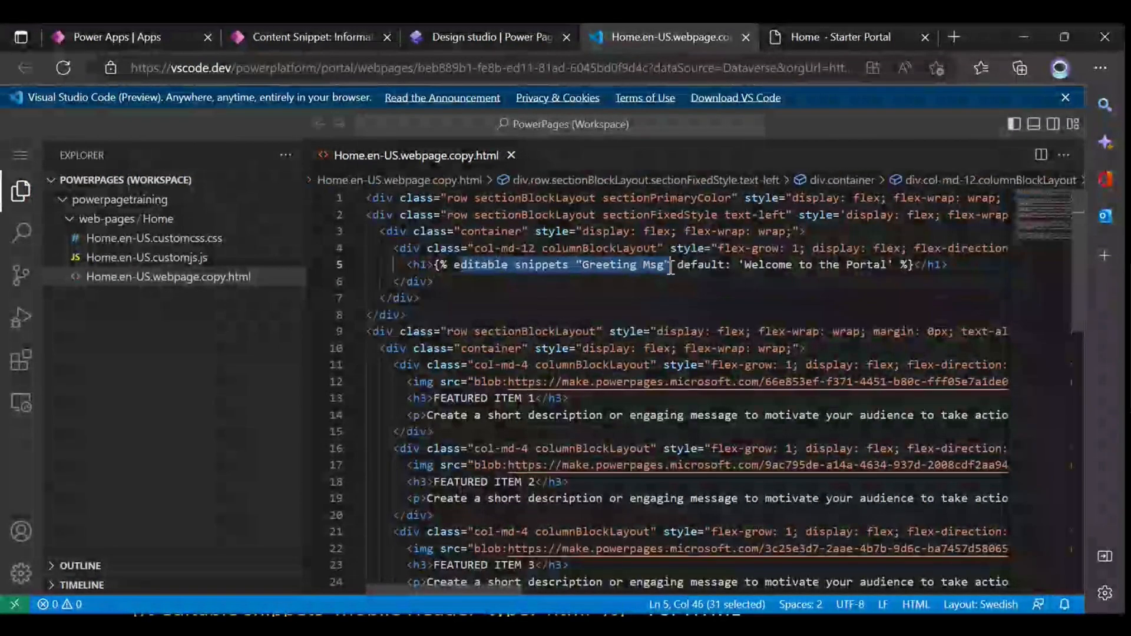
pyautogui.click(697, 268)
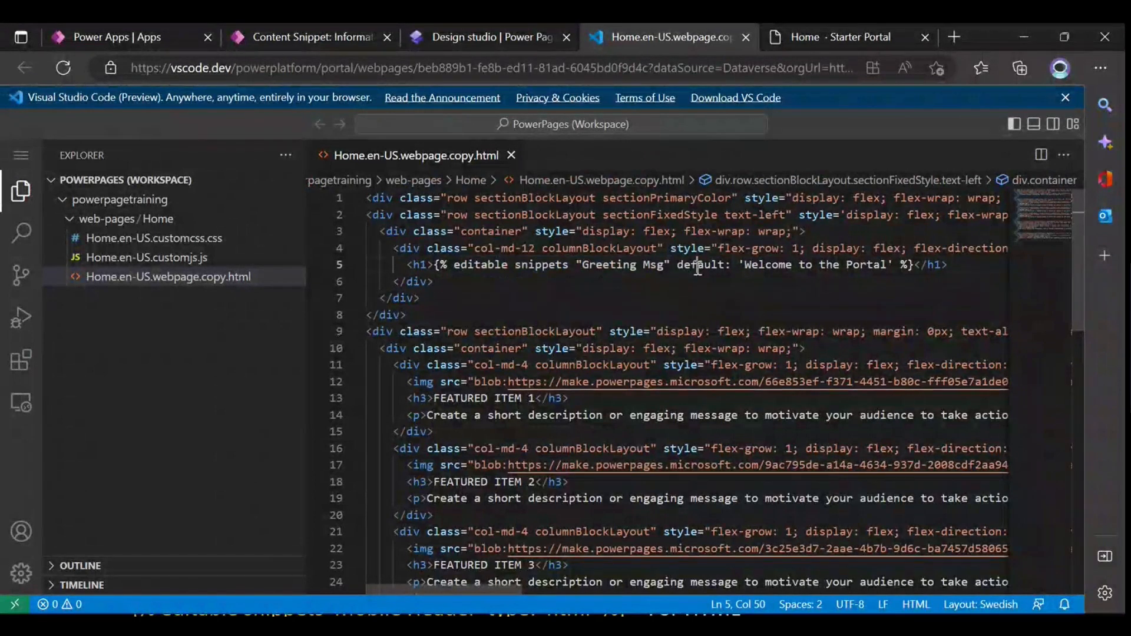
pyautogui.moveTo(743, 265); pyautogui.dragTo(894, 267)
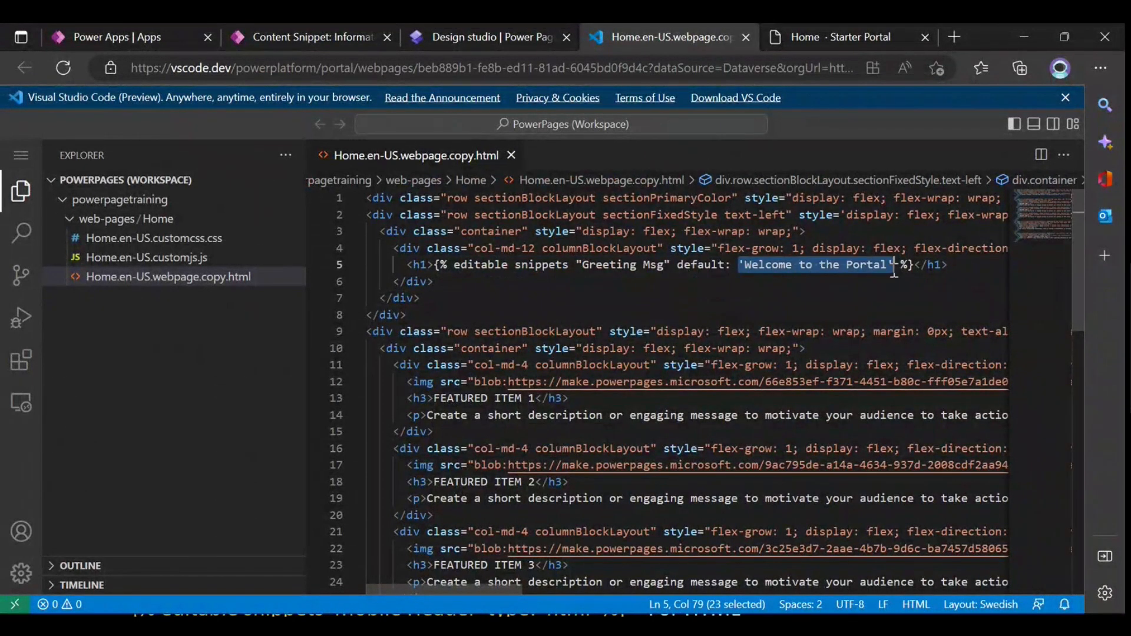
pyautogui.click(779, 297)
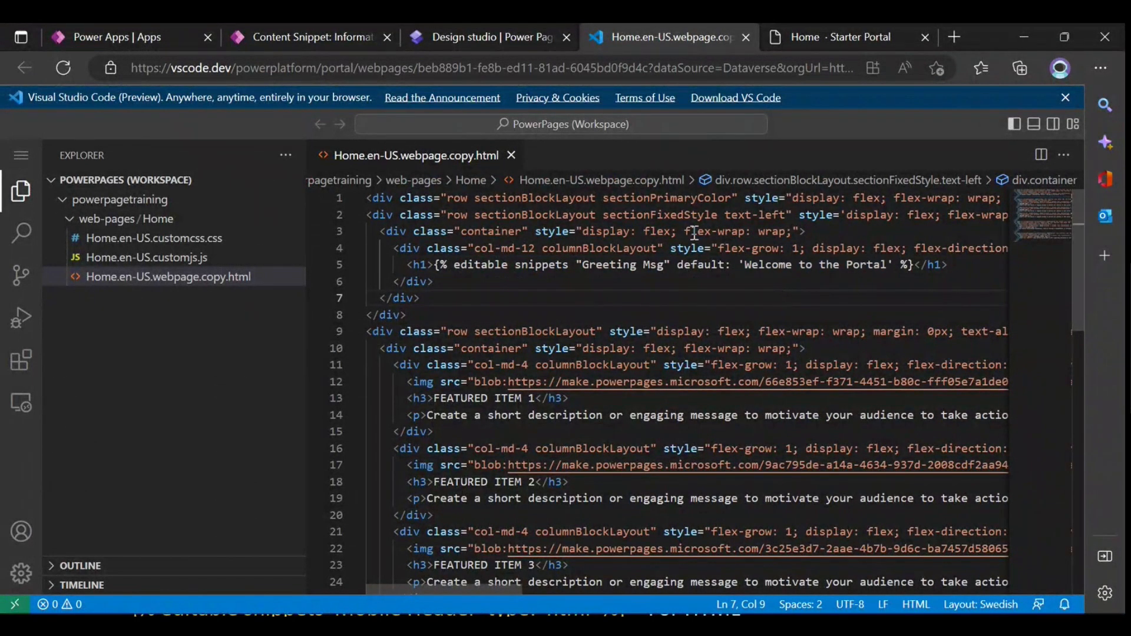
# - Switch to the design studio, try to change "There" to "there" in the Home page headline, and sync the site
pyautogui.click(471, 37)
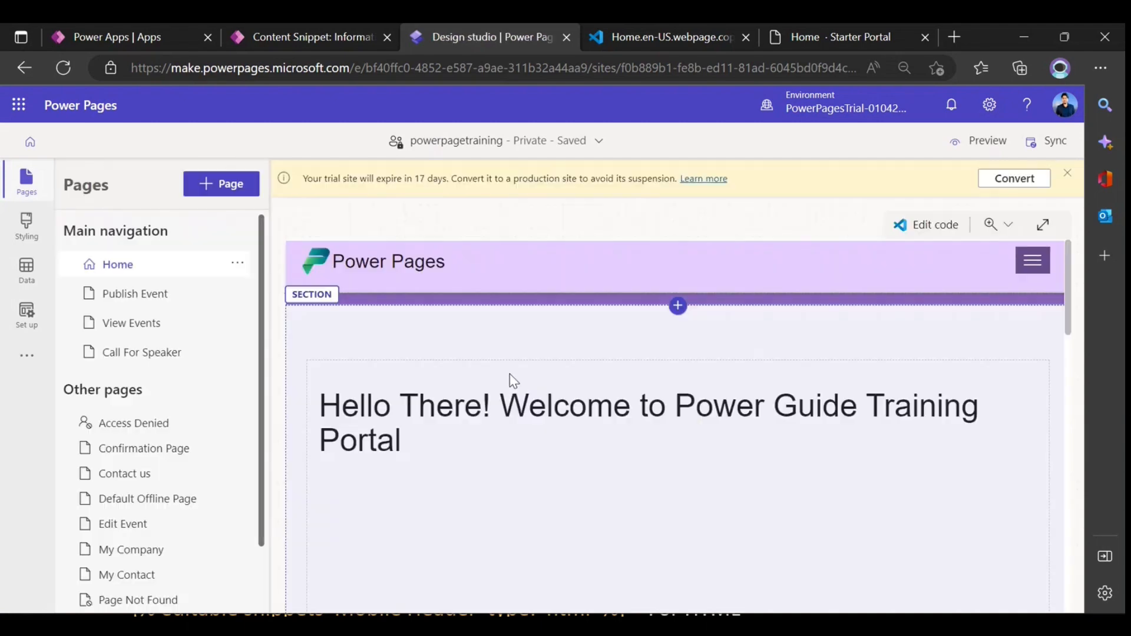
pyautogui.click(465, 404)
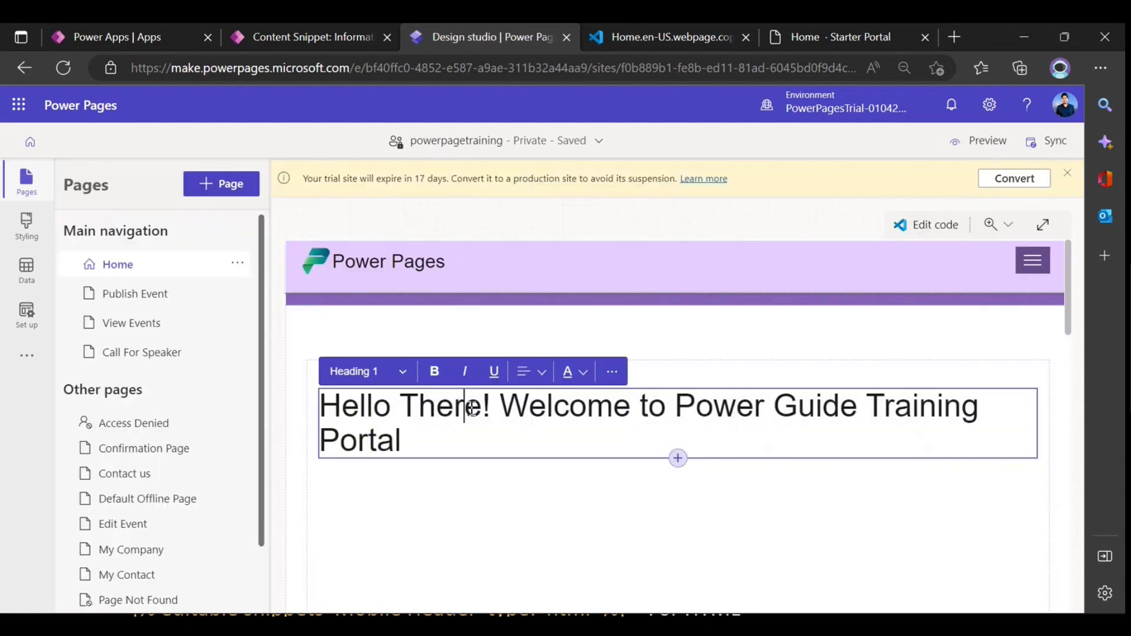
pyautogui.moveTo(429, 436); pyautogui.dragTo(370, 441)
pyautogui.click(407, 442)
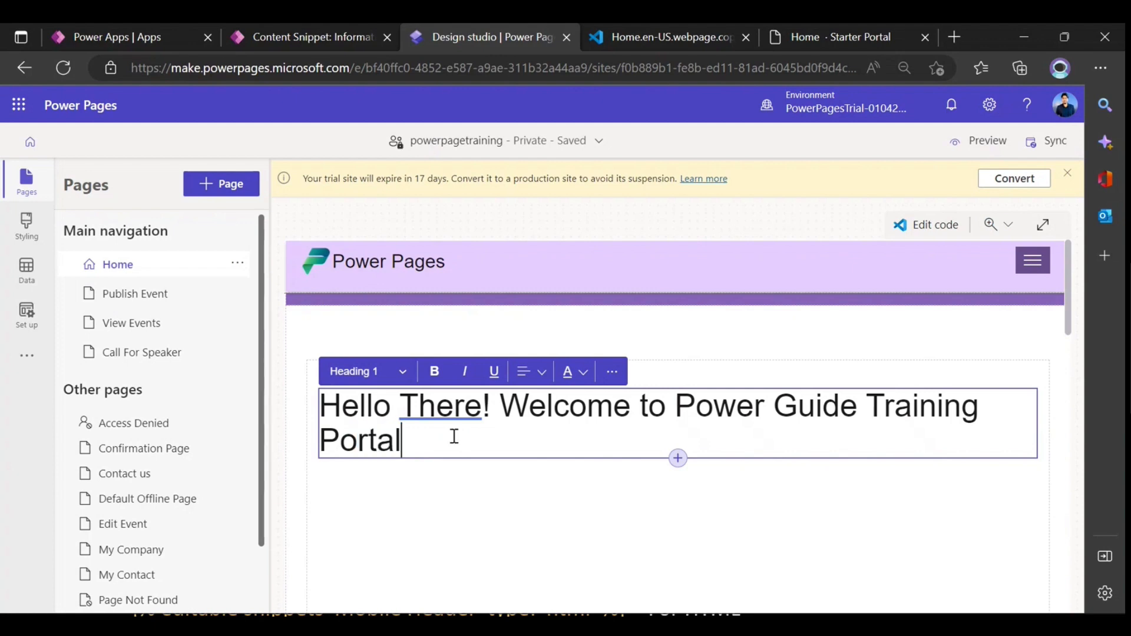
pyautogui.click(464, 406)
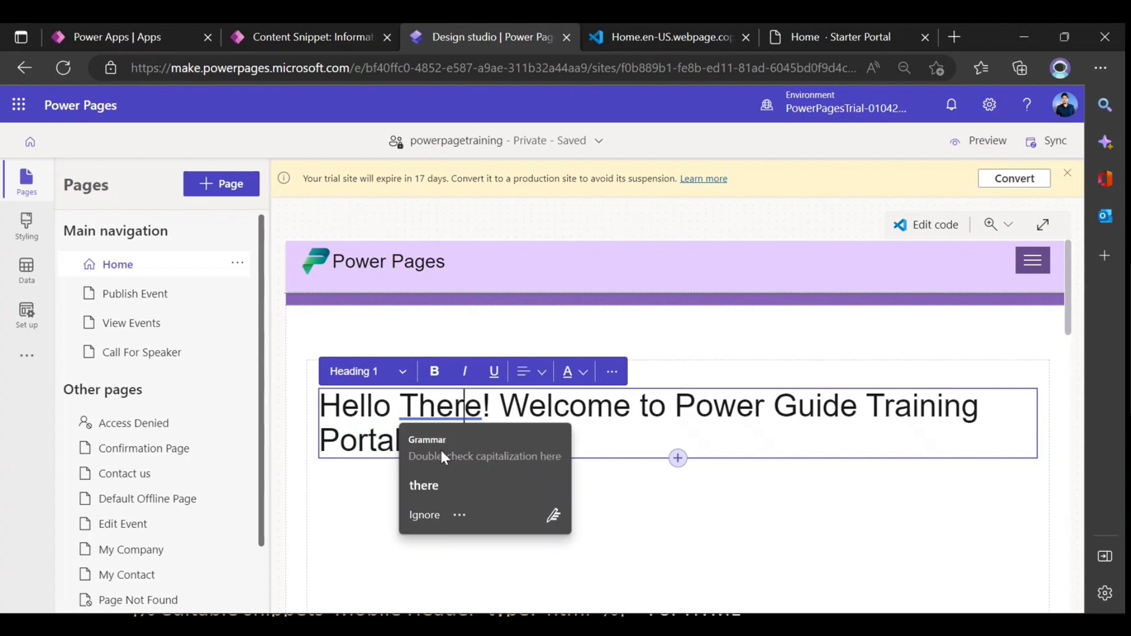
pyautogui.click(439, 492)
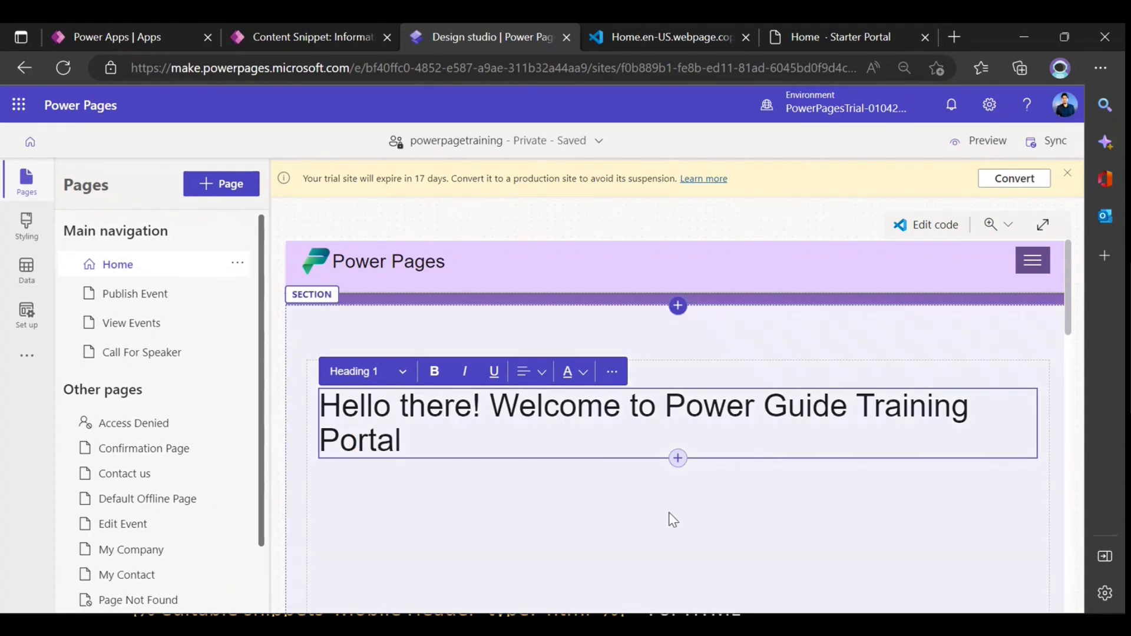
pyautogui.click(672, 518)
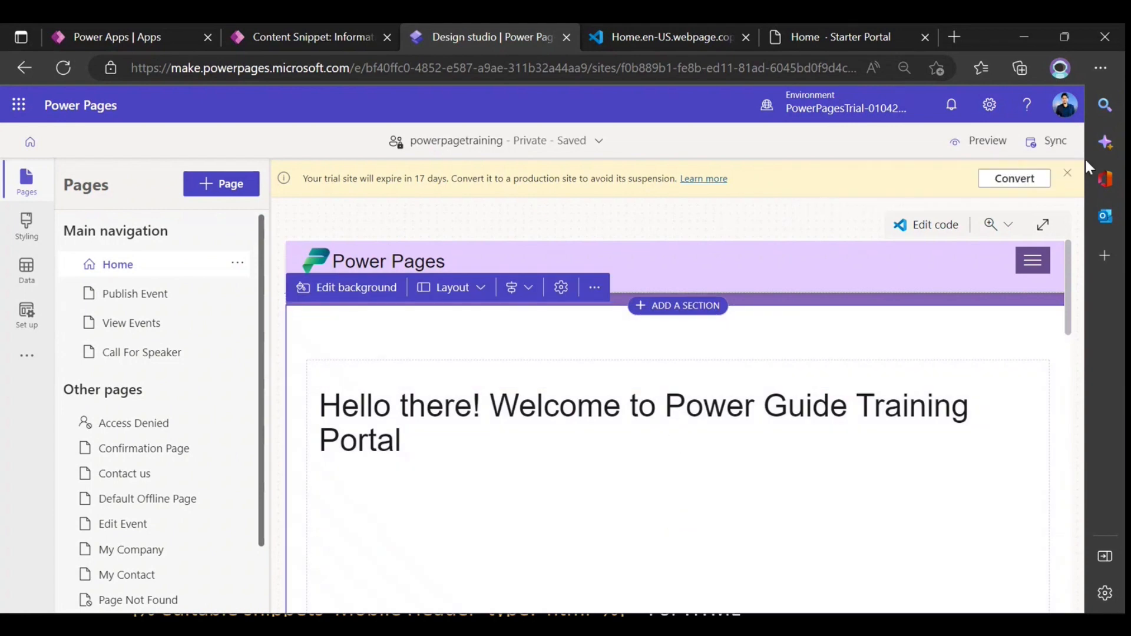
pyautogui.click(1047, 141)
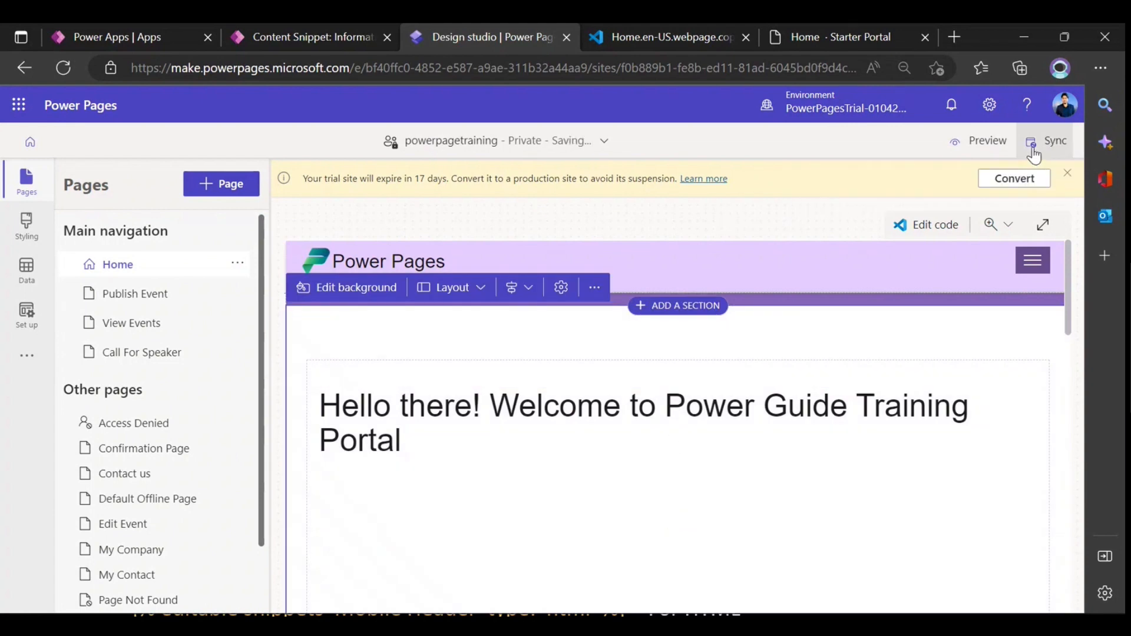
# - Close the Home page code file, then sync and reload the site in the design studio
pyautogui.click(660, 32)
pyautogui.click(746, 38)
pyautogui.click(533, 43)
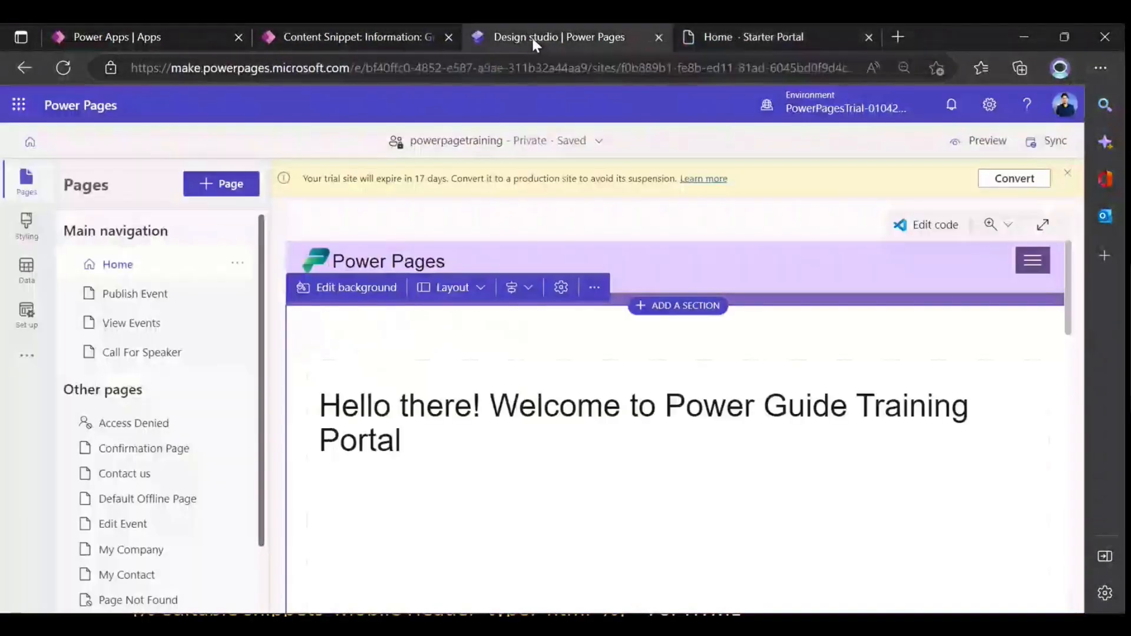
pyautogui.click(1048, 141)
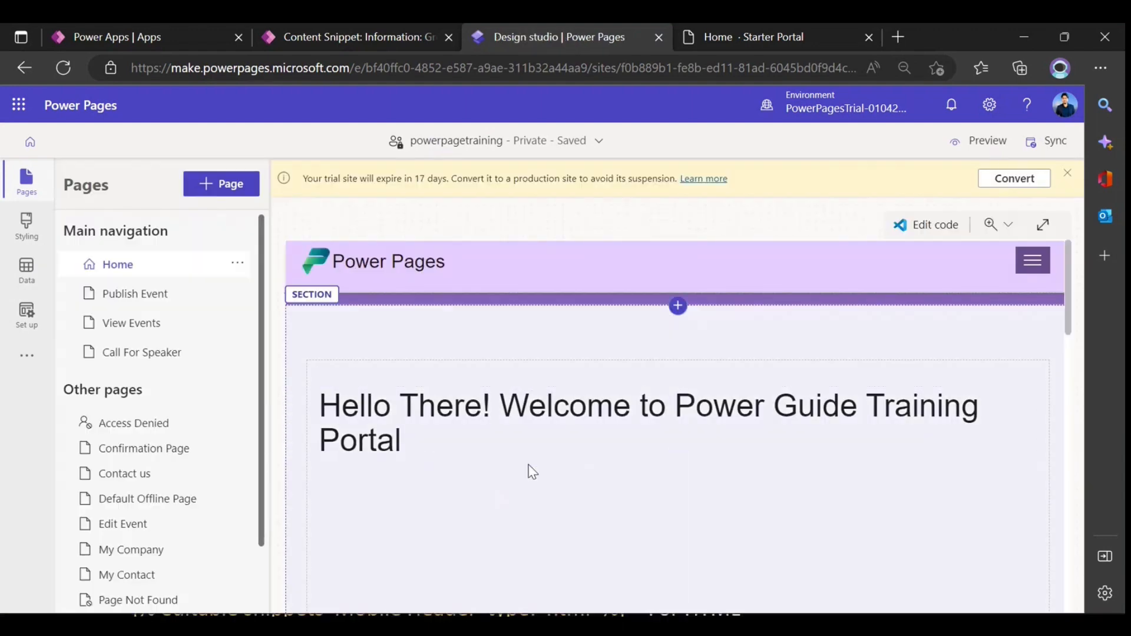
pyautogui.click(528, 465)
pyautogui.press('F5')
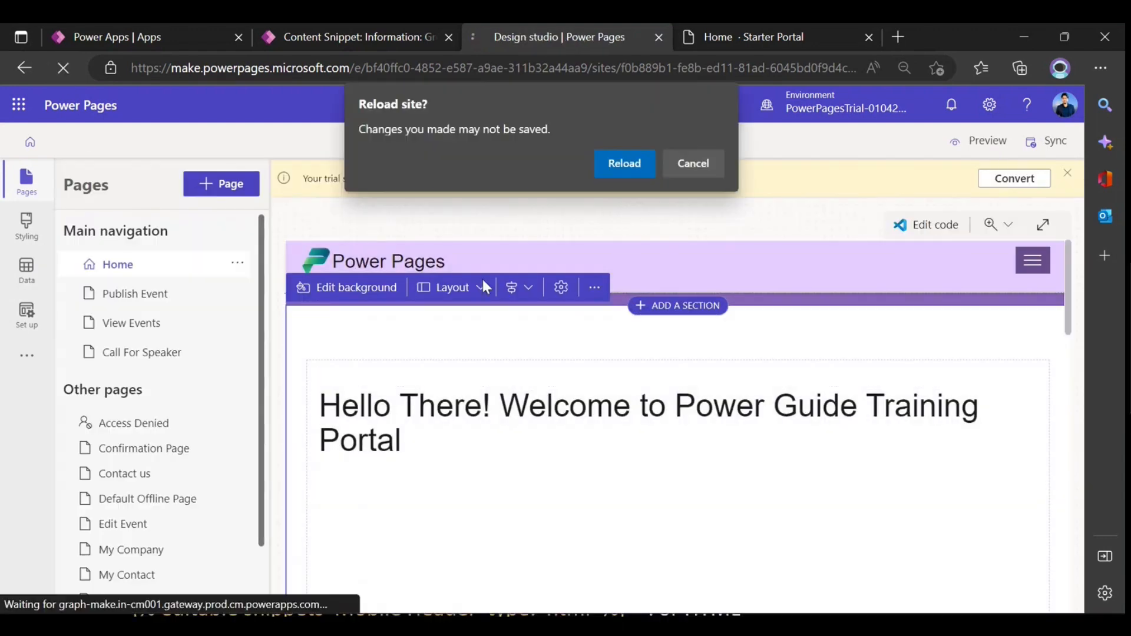
pyautogui.click(624, 165)
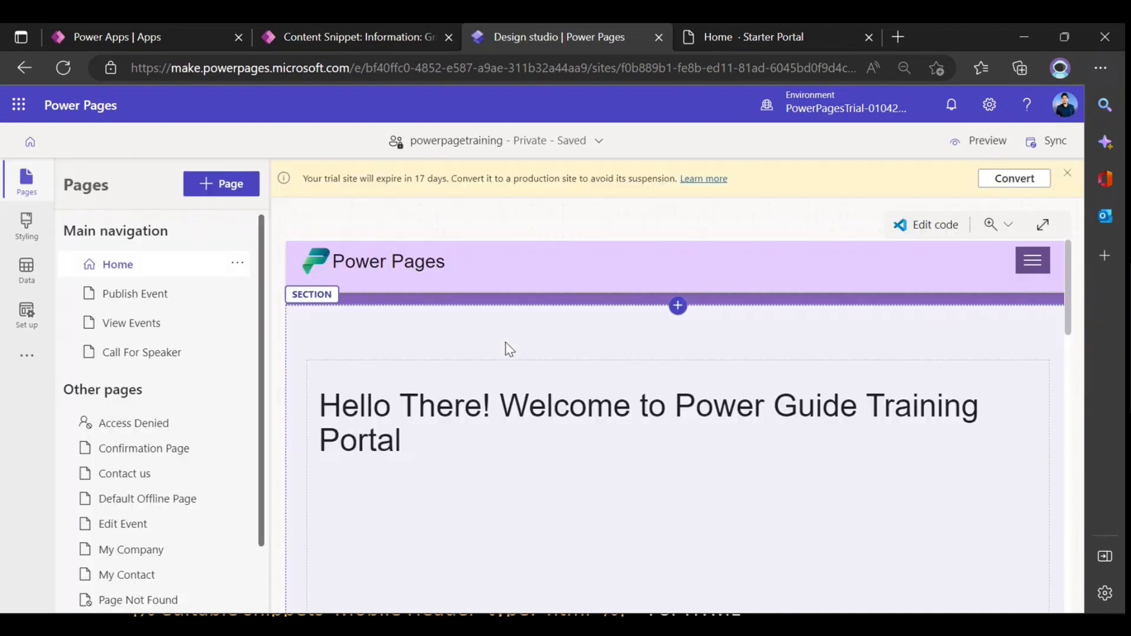
# - Try again to lowercase the first letter of "There" in the reloaded Home page headline
pyautogui.click(420, 407)
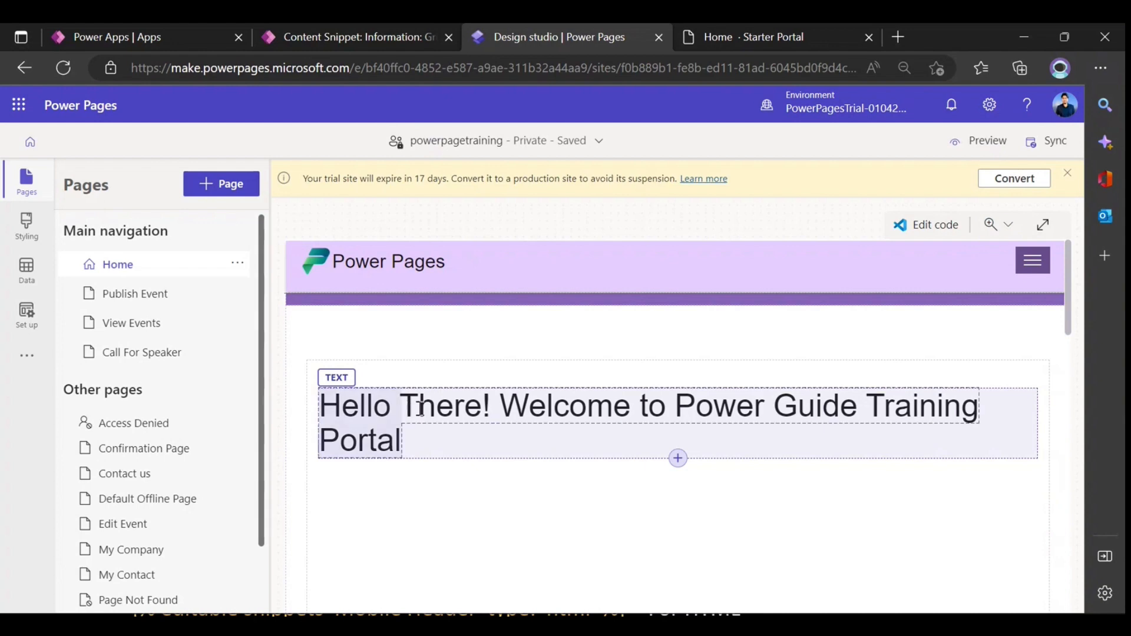
pyautogui.press('BackSpace')
pyautogui.write('t')
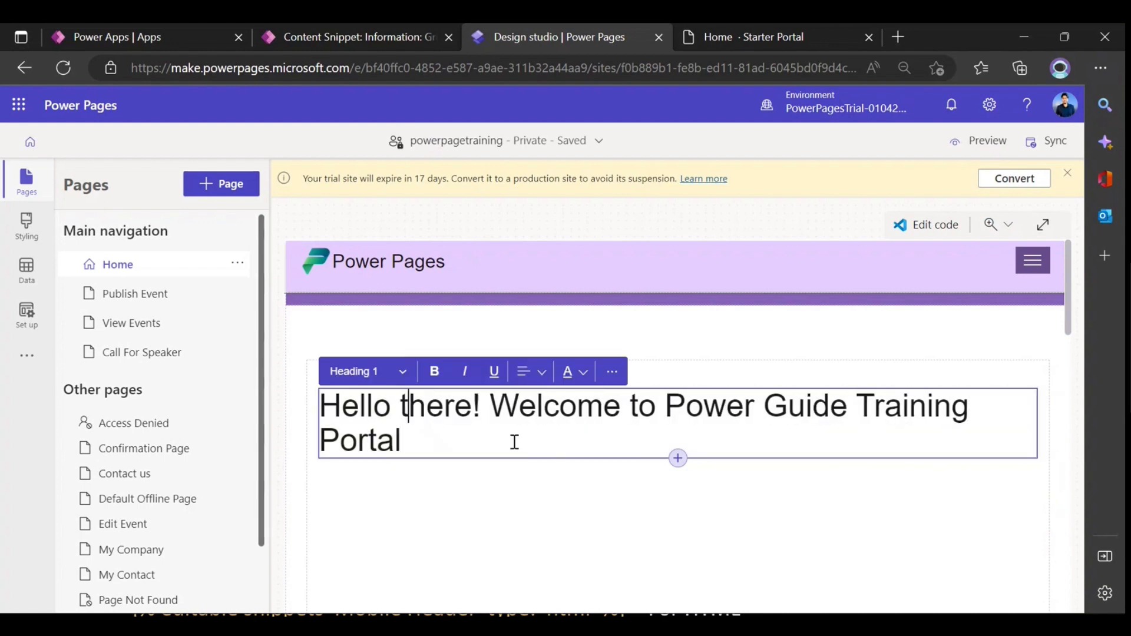
pyautogui.click(655, 549)
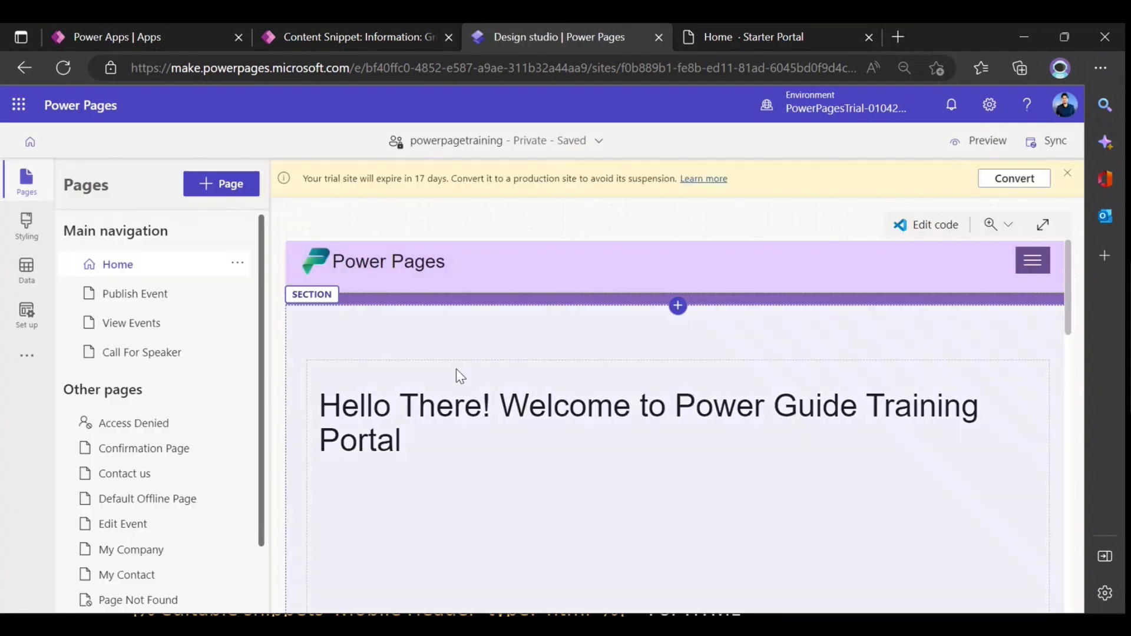
pyautogui.click(421, 414)
# - Refresh the Greeting Msg snippet in Portal Management, check its value, and return to the design studio
pyautogui.click(356, 39)
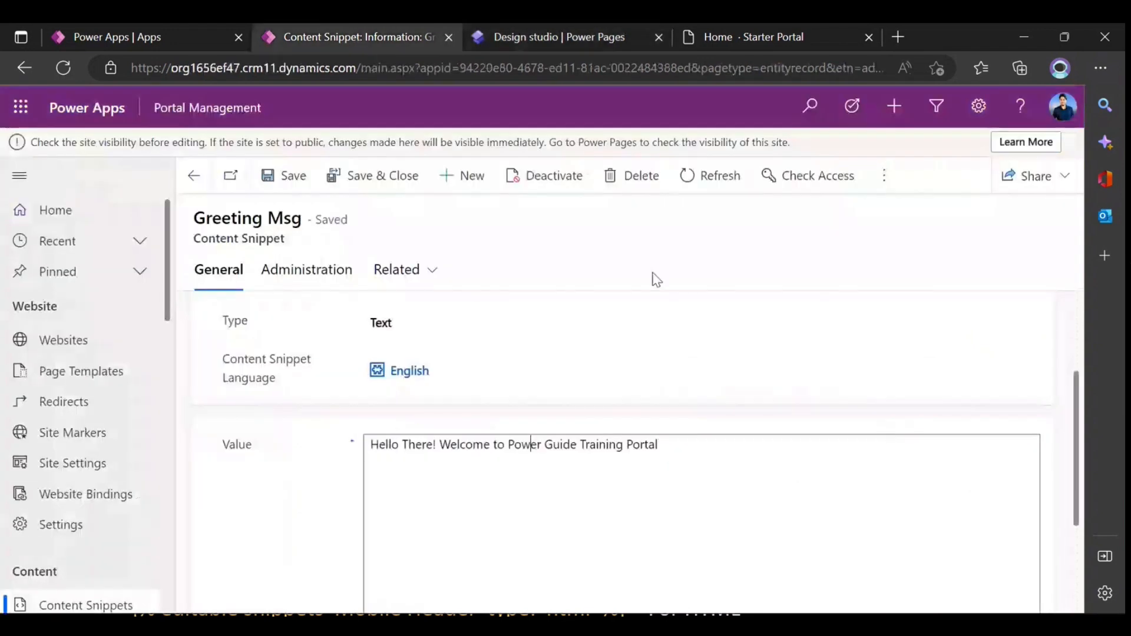
pyautogui.click(709, 177)
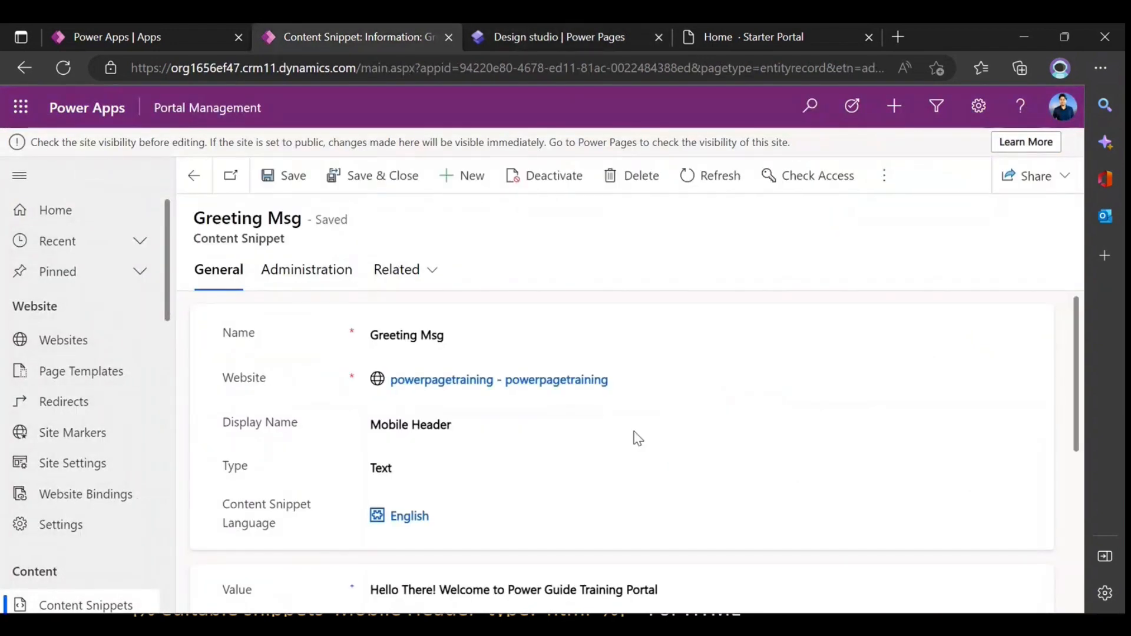
pyautogui.scroll(-1, 637, 439)
pyautogui.click(710, 175)
pyautogui.click(540, 36)
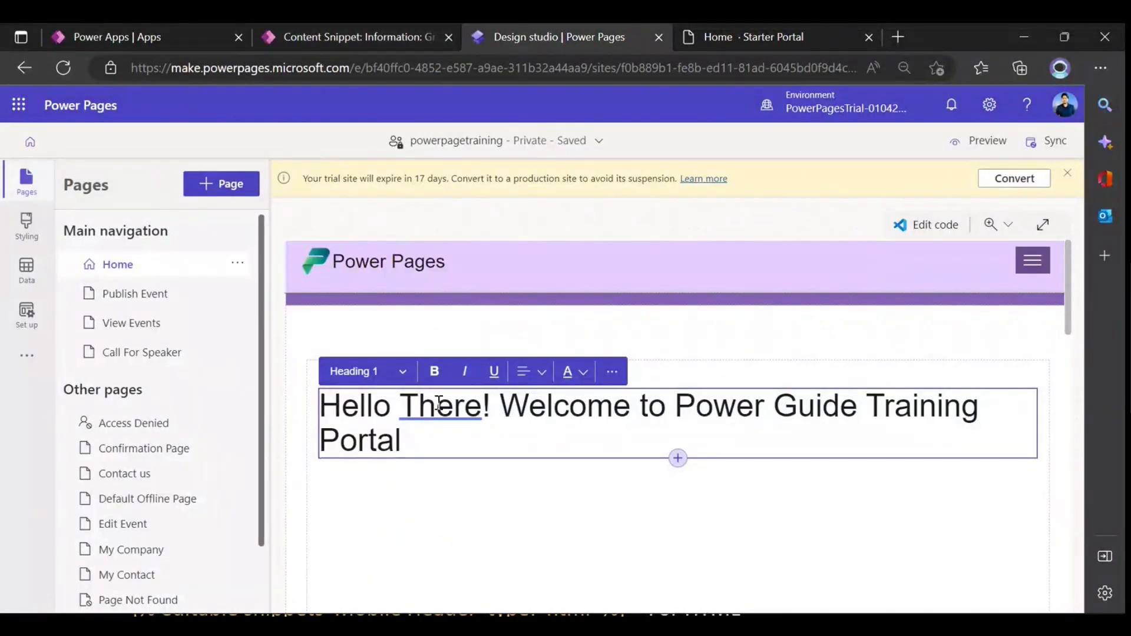
# - Open the Home page code in Visual Studio Code, check the h1's editable snippet code, and save the file
pyautogui.click(922, 227)
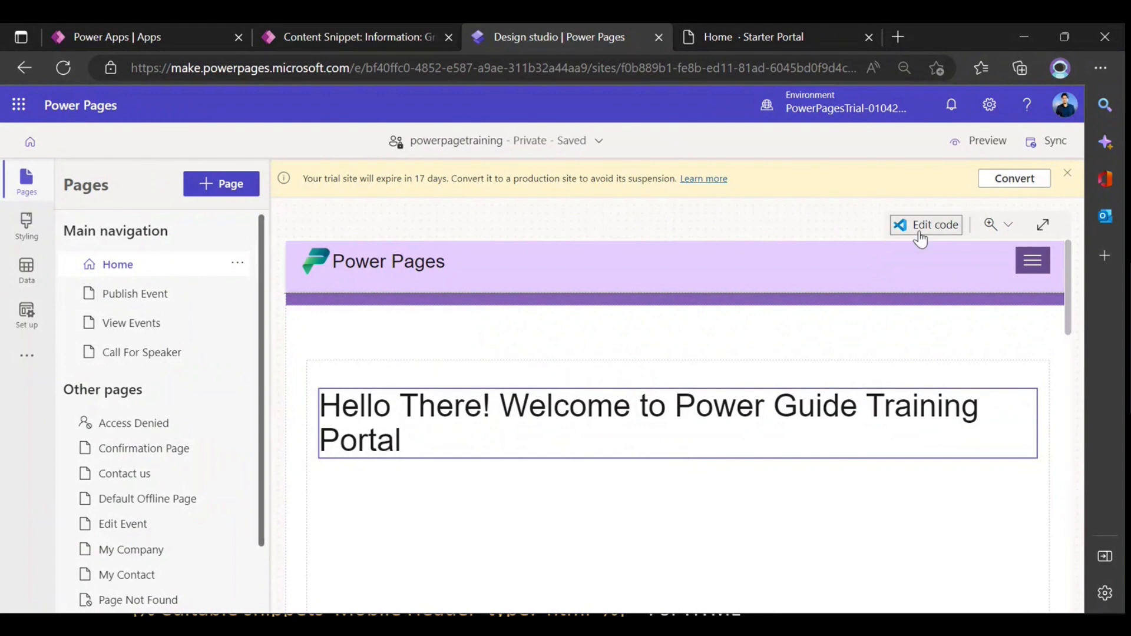
pyautogui.click(651, 384)
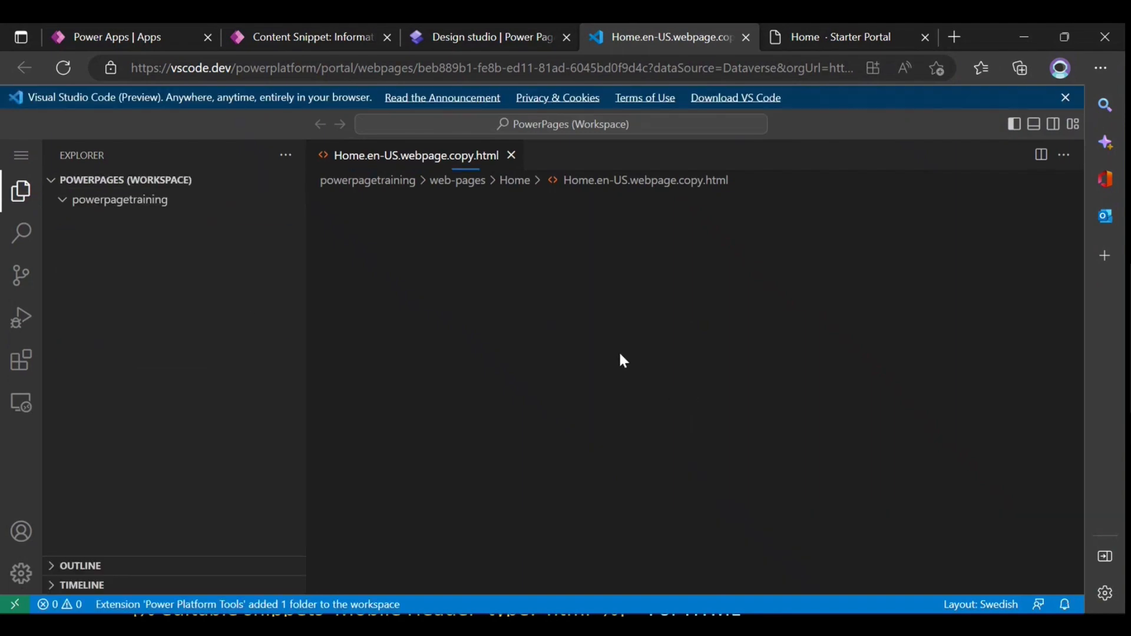
pyautogui.moveTo(679, 255); pyautogui.dragTo(974, 248)
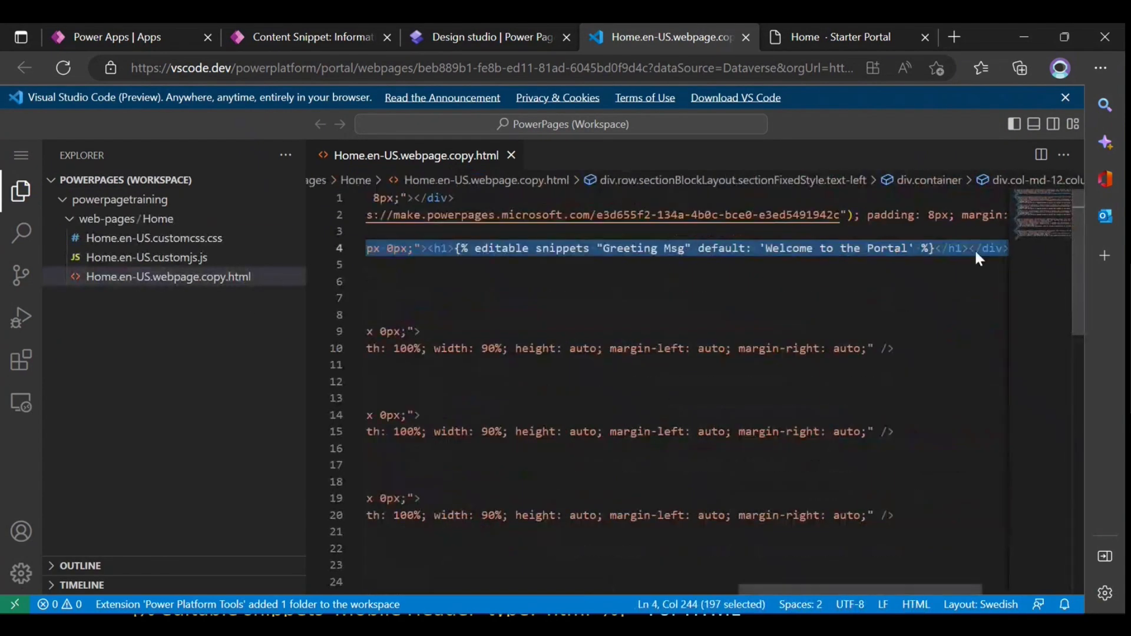
pyautogui.click(479, 245)
pyautogui.click(662, 313)
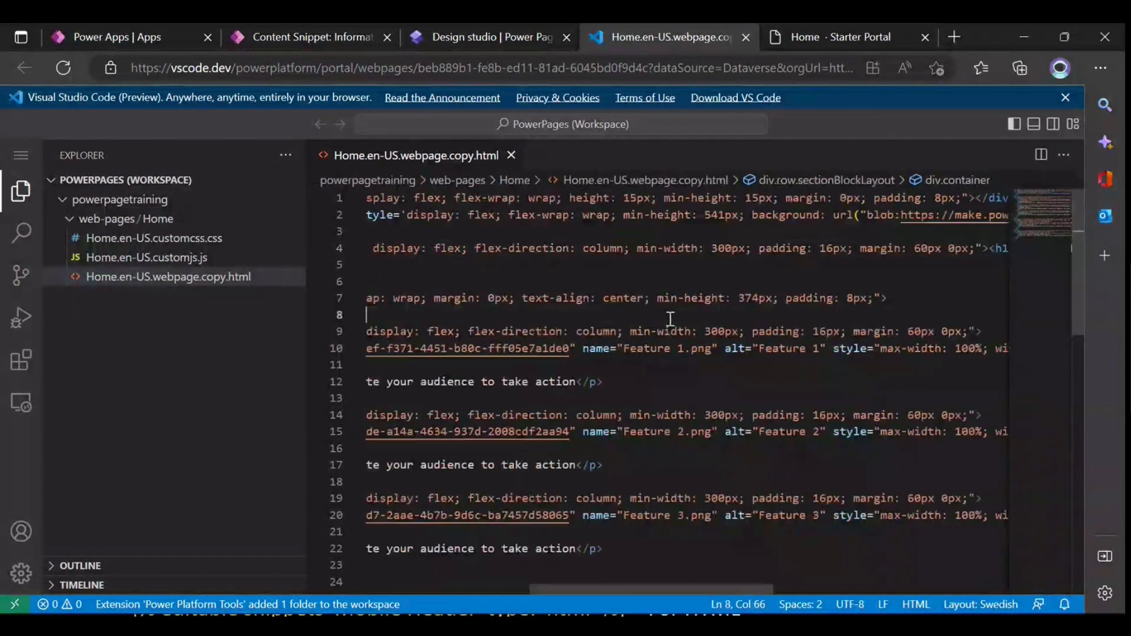
pyautogui.hotkey('ctrl', 's')
# - Change the Home page headline in the design studio to "Hello there! Welcome to Power Guide Portal"
pyautogui.click(486, 35)
pyautogui.click(610, 394)
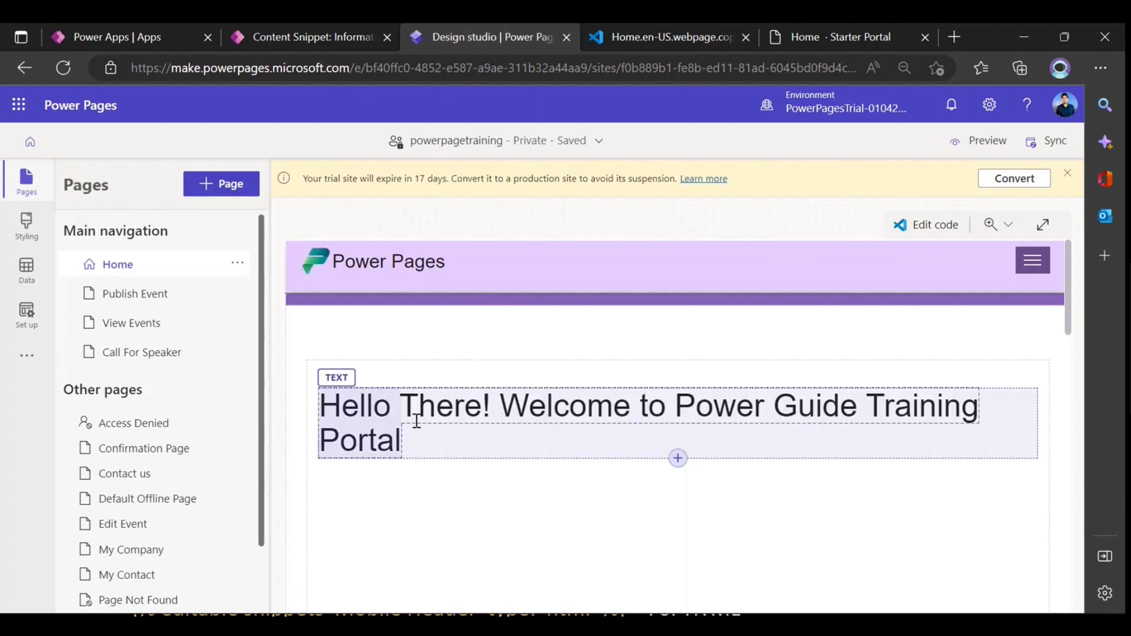
pyautogui.doubleClick(432, 407)
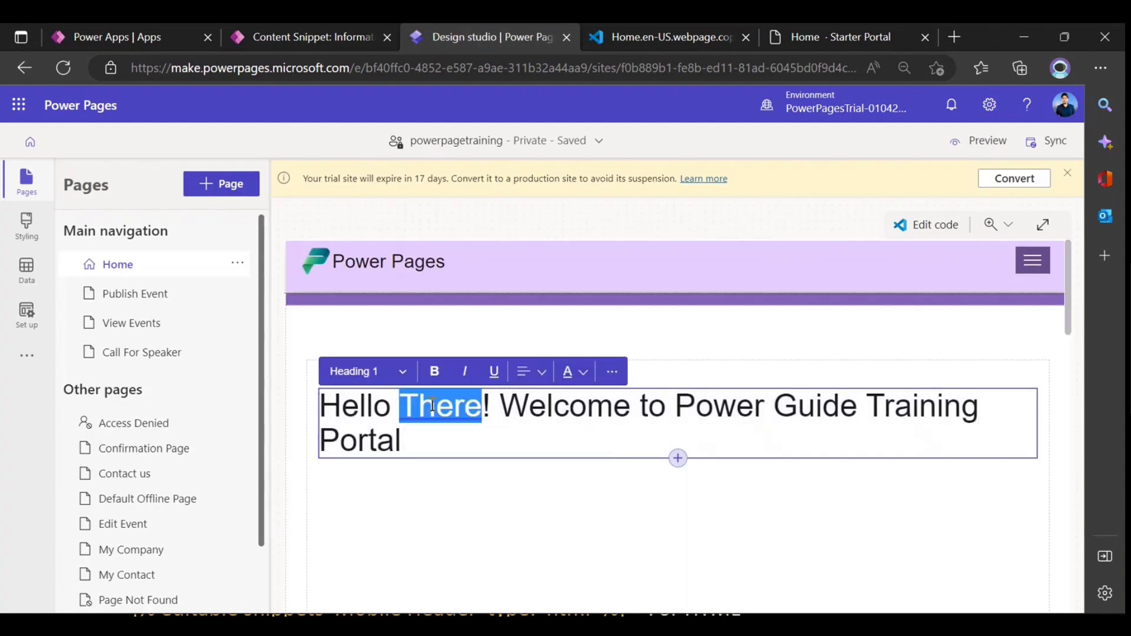
pyautogui.write('there')
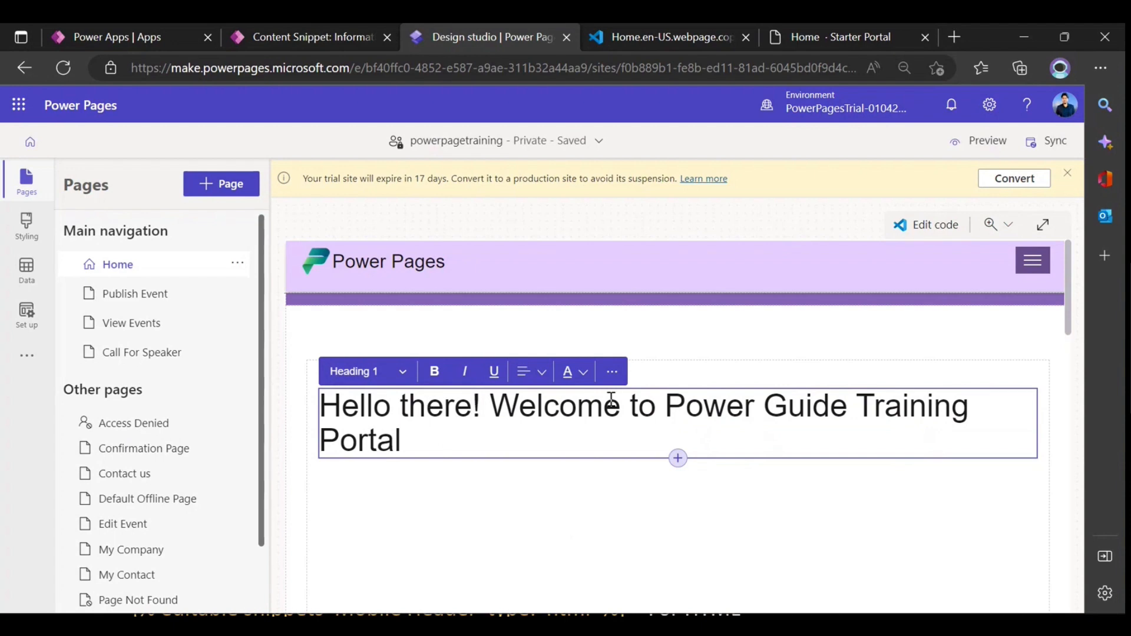
pyautogui.moveTo(857, 405); pyautogui.dragTo(607, 431)
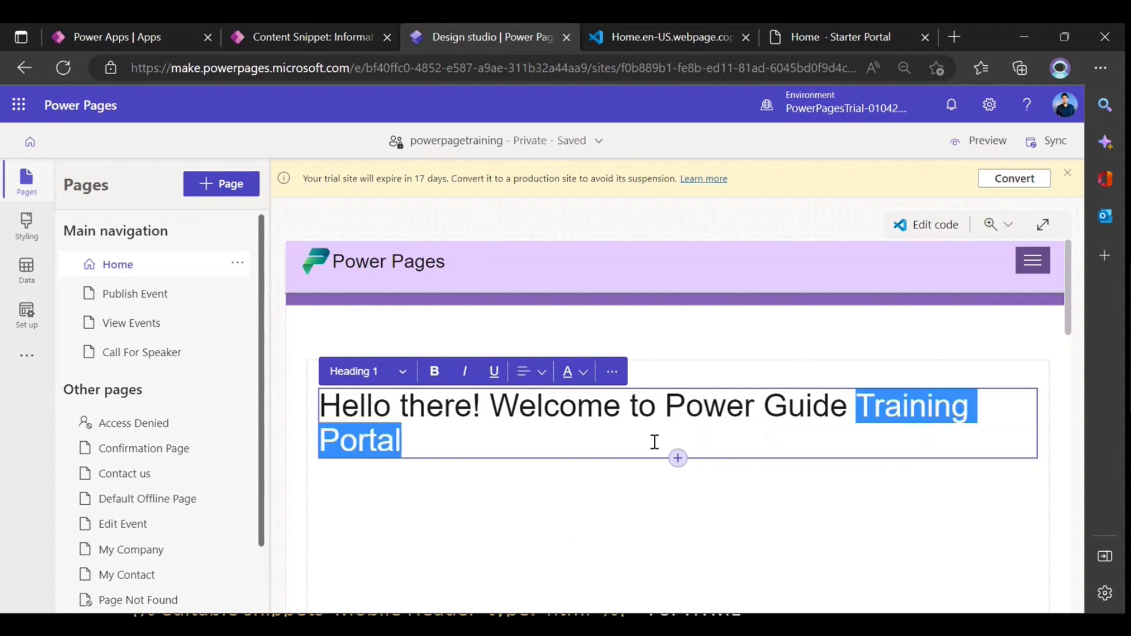
pyautogui.doubleClick(951, 405)
pyautogui.press('BackSpace')
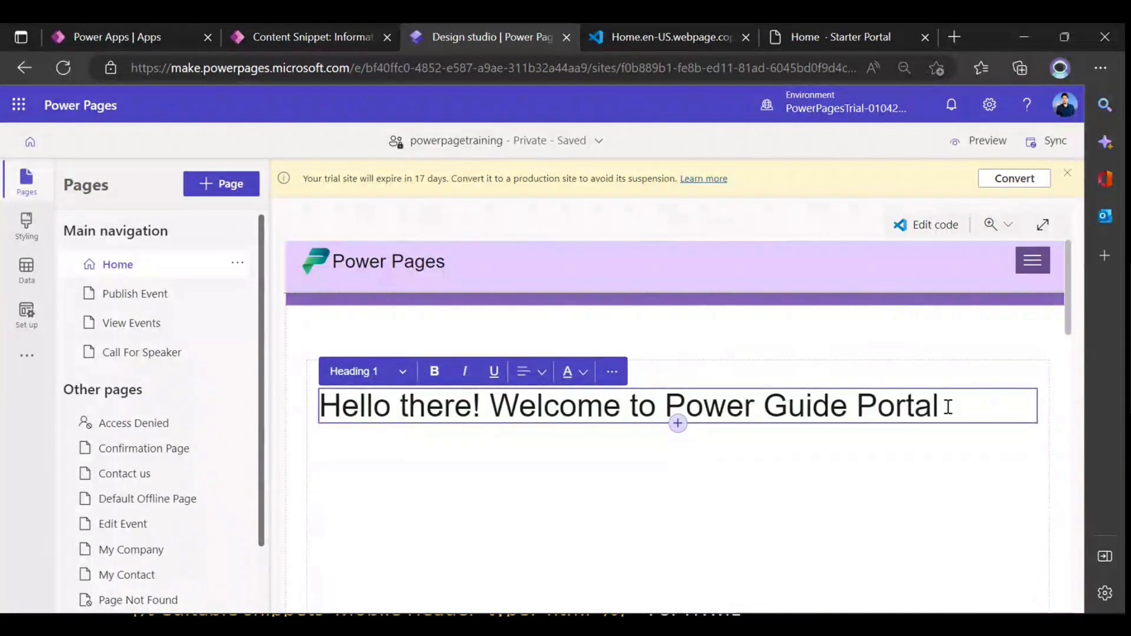
pyautogui.click(798, 503)
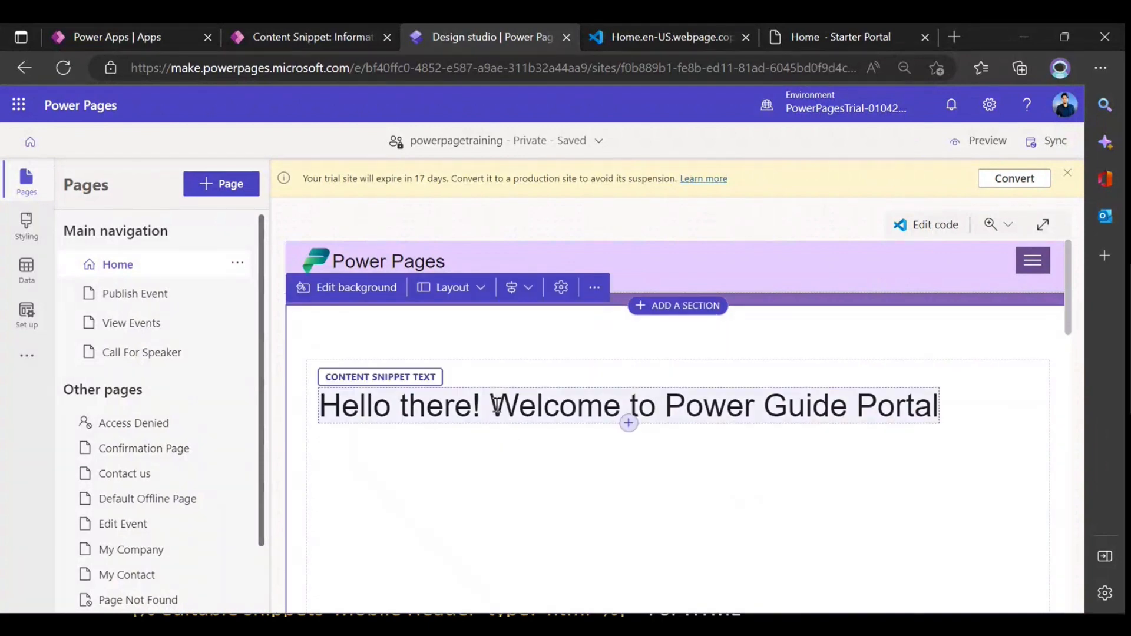
# - Make the whole Home page headline bold, and sync the site after dismissing the trial expiry notice
pyautogui.click(953, 403)
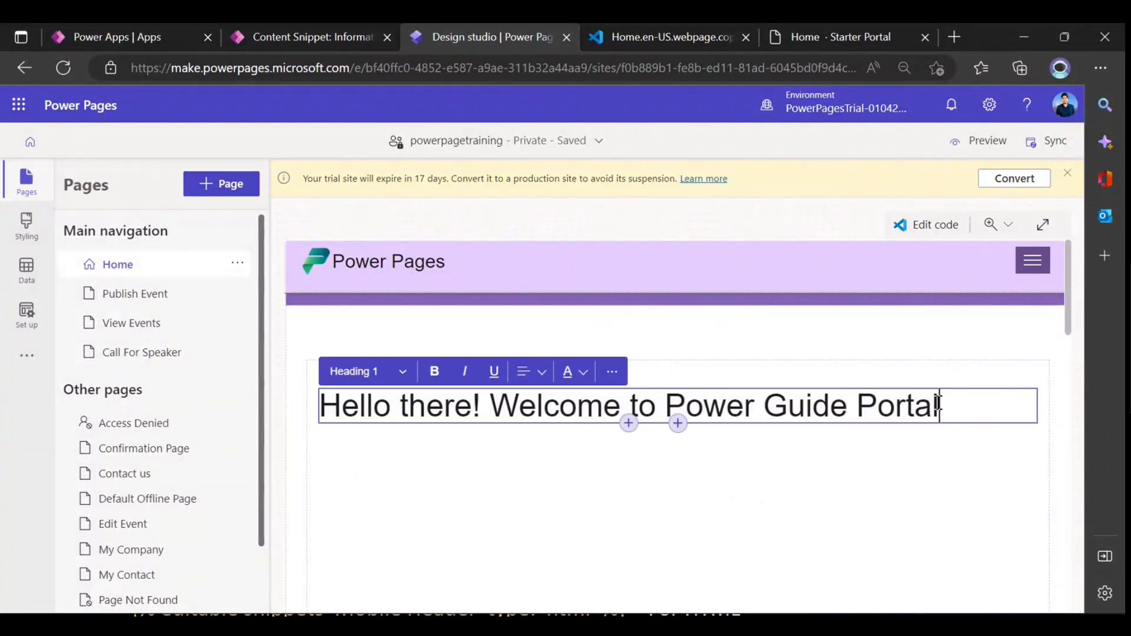
pyautogui.hotkey('ctrl', 'a')
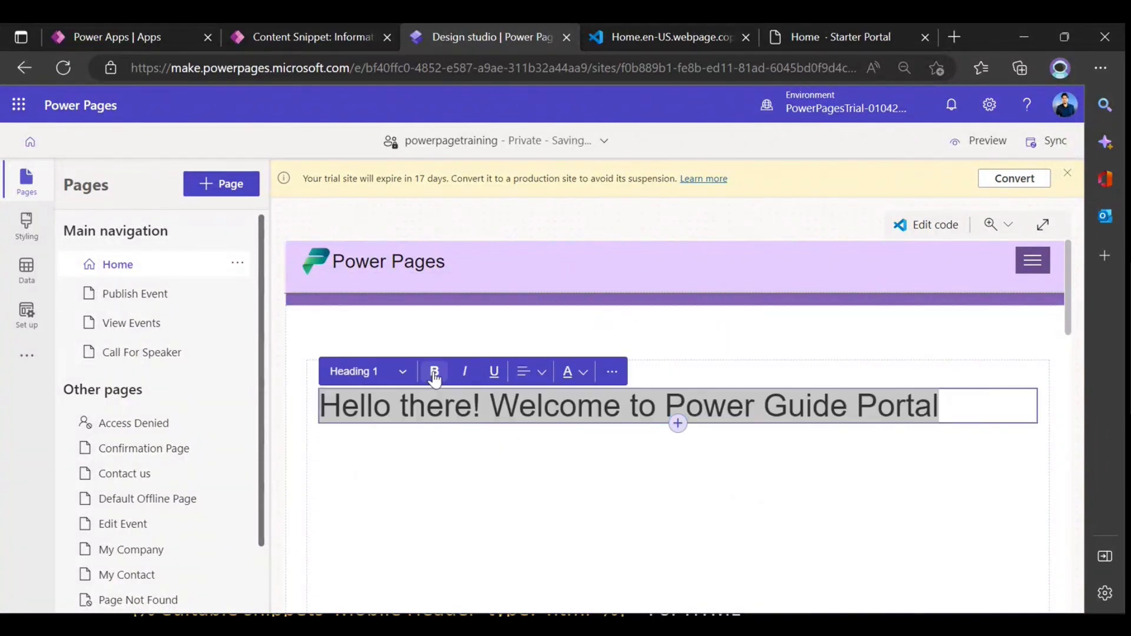
pyautogui.click(434, 371)
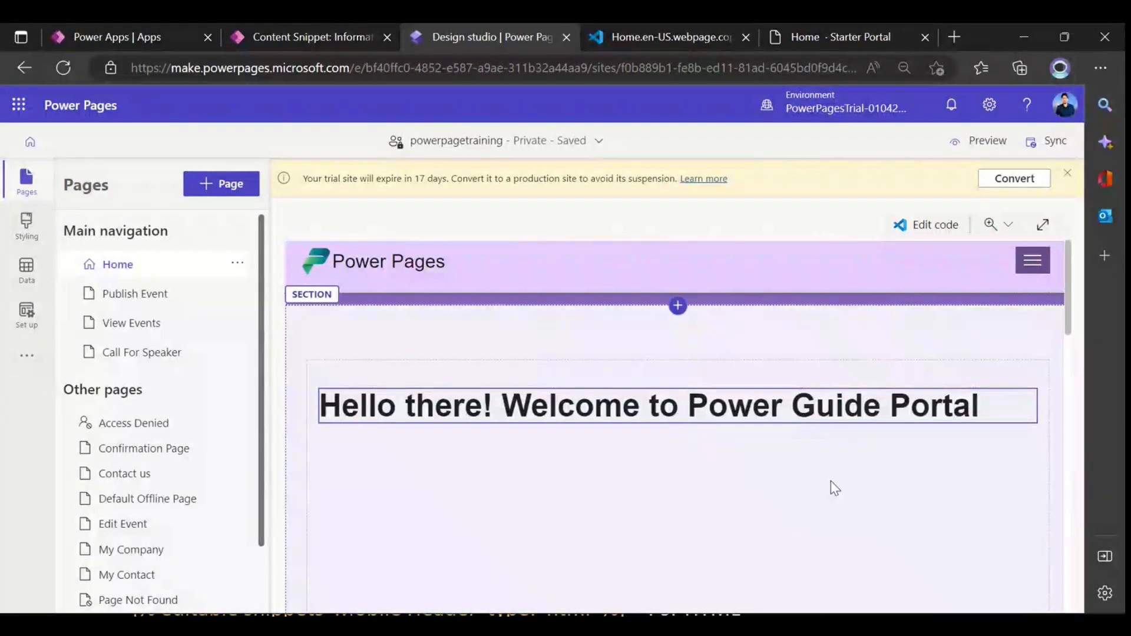
pyautogui.click(832, 492)
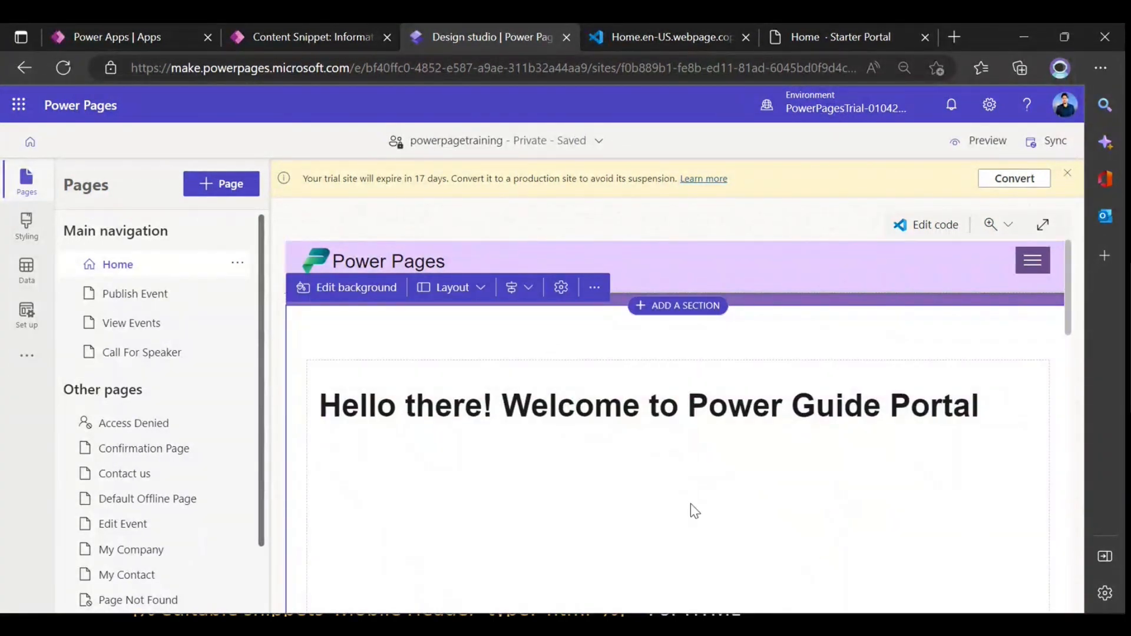
pyautogui.click(1067, 174)
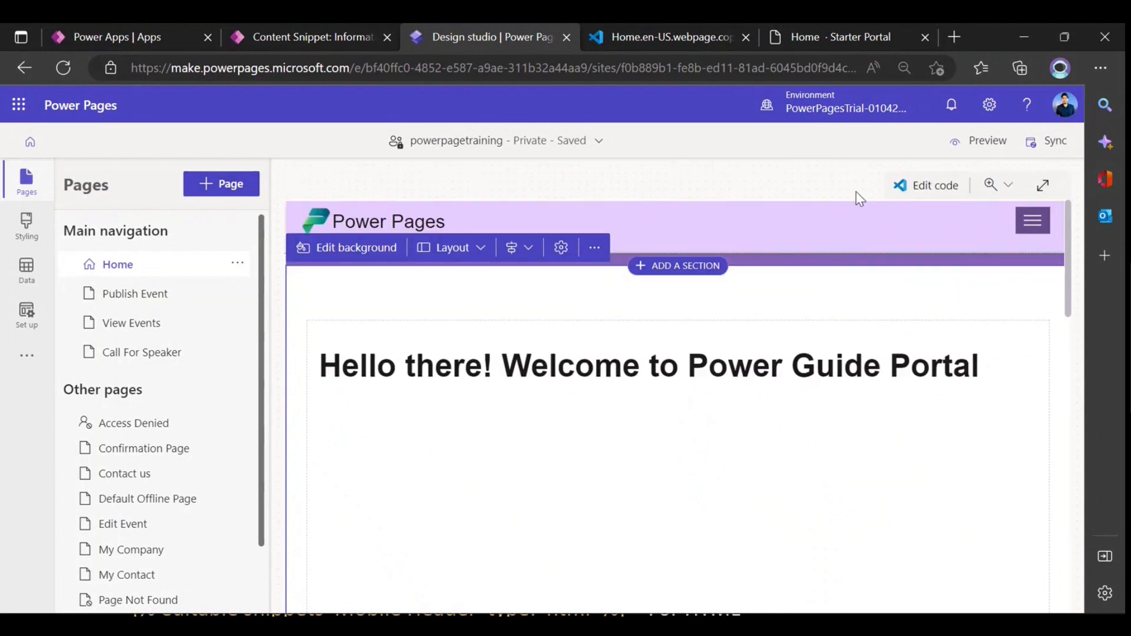
pyautogui.click(1048, 154)
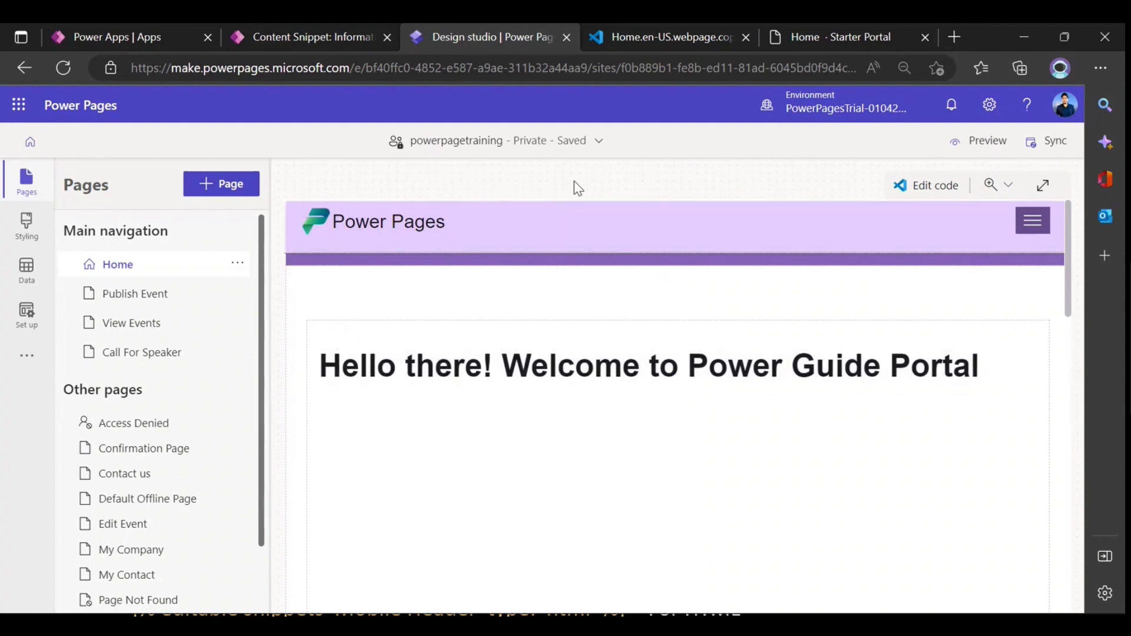
# - Review the Greeting Msg snippet's value in Portal Management for the headline edits
pyautogui.click(255, 35)
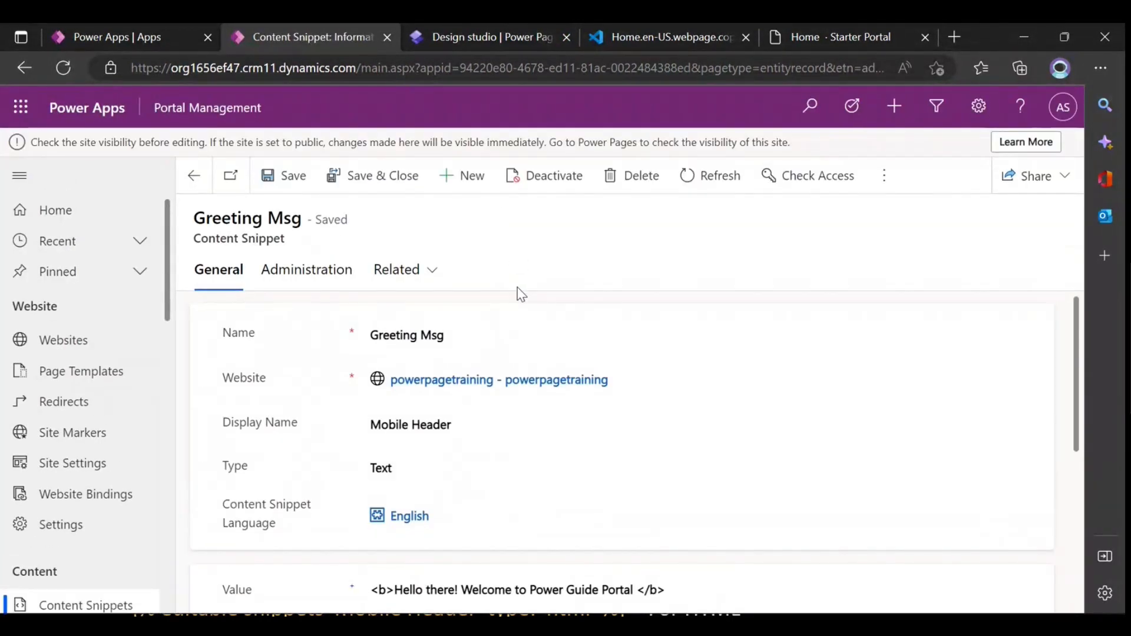
pyautogui.scroll(-2, 481, 515)
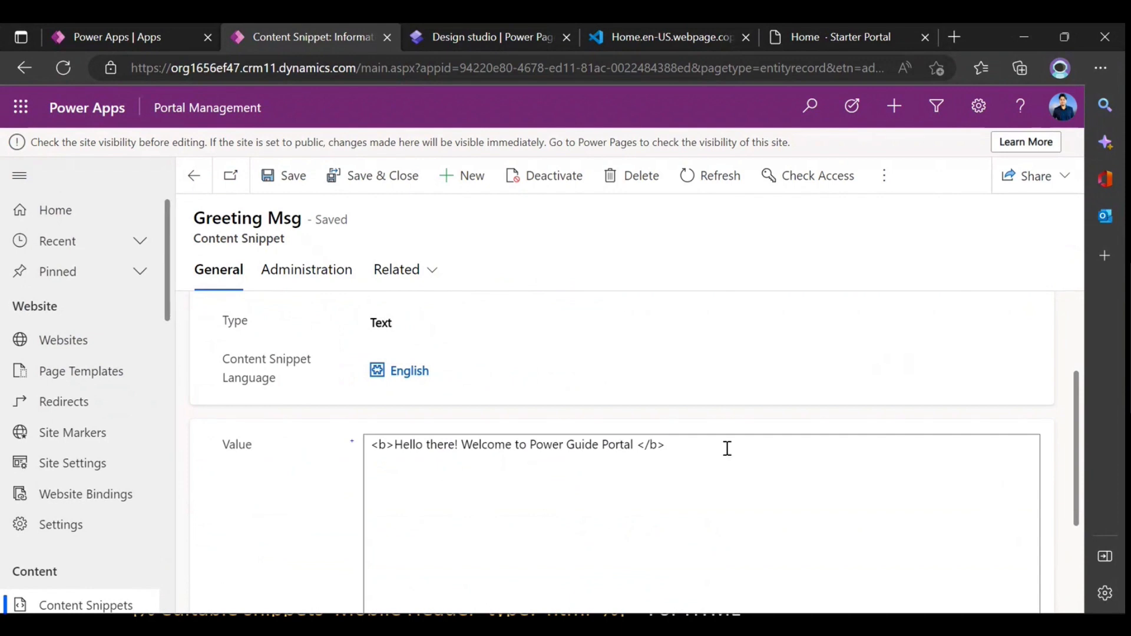
# - Compare the Greeting Msg snippet's bold-tagged value with the Home page headline in the design studio
pyautogui.moveTo(728, 448); pyautogui.dragTo(396, 445)
pyautogui.click(469, 476)
pyautogui.click(707, 446)
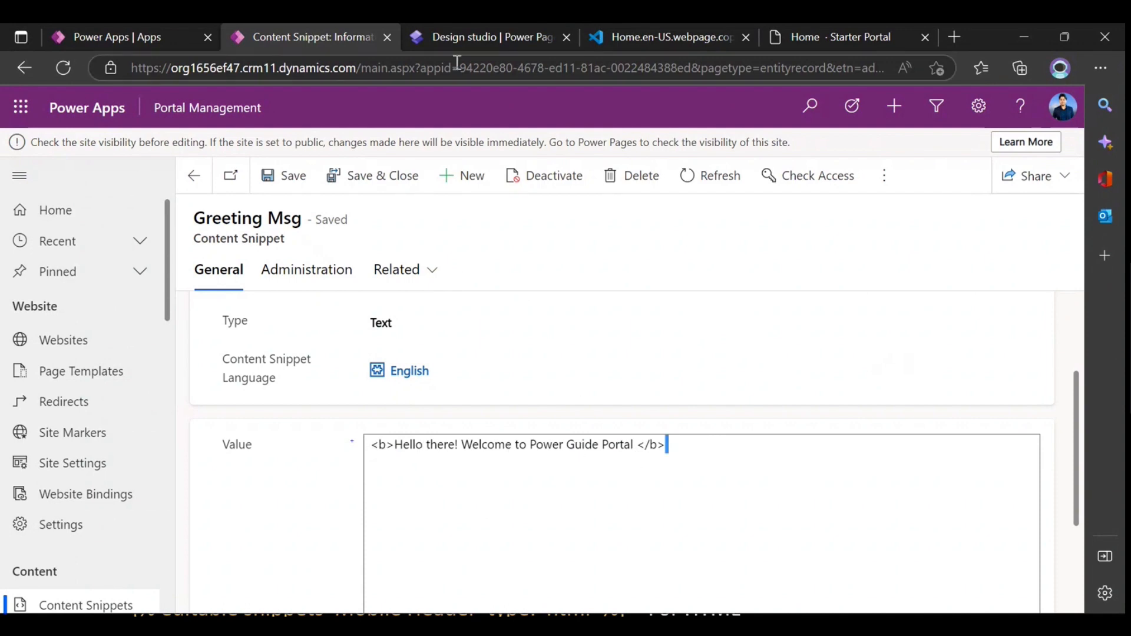
pyautogui.click(472, 37)
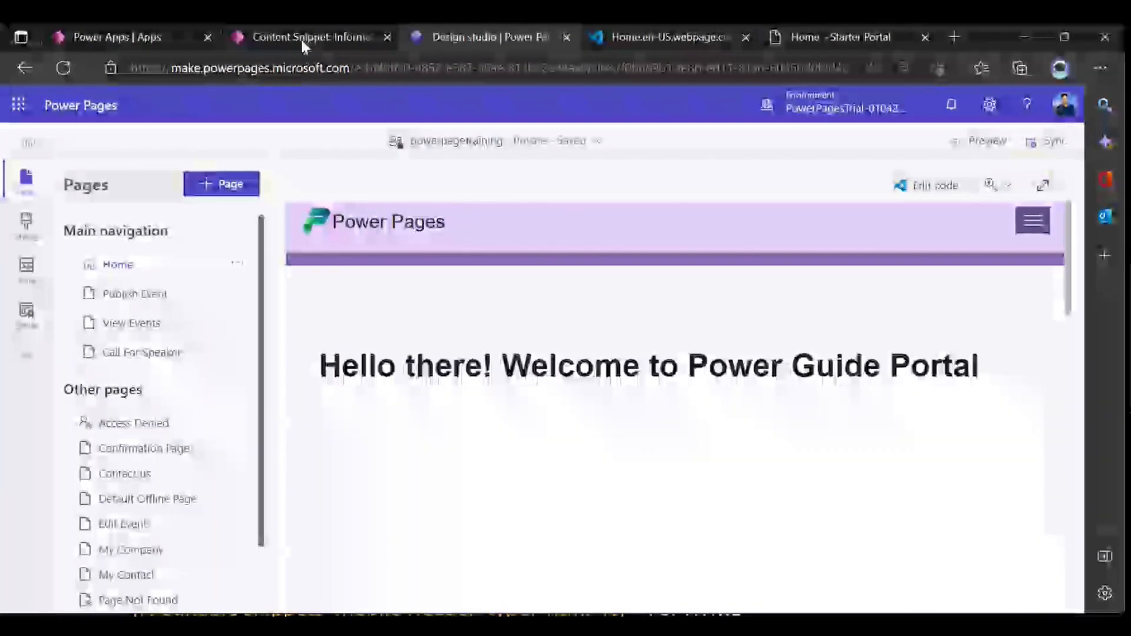
# - Start a new content snippet in Portal Management with "Power Pages Training Msg" as both its name and display name
pyautogui.click(300, 37)
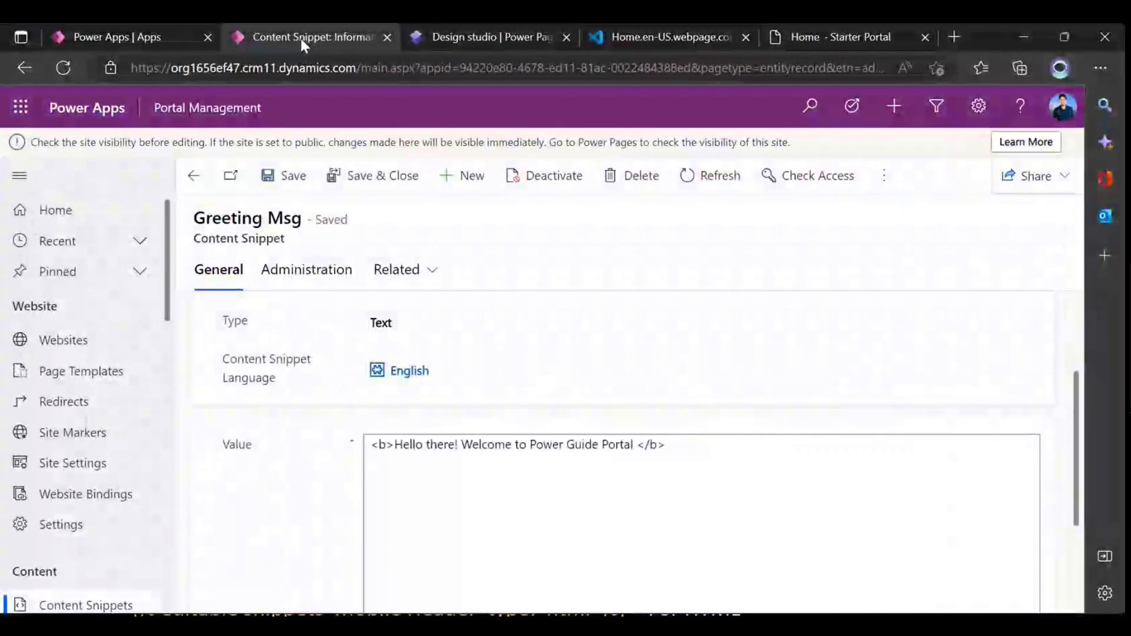
pyautogui.scroll(2, 366, 350)
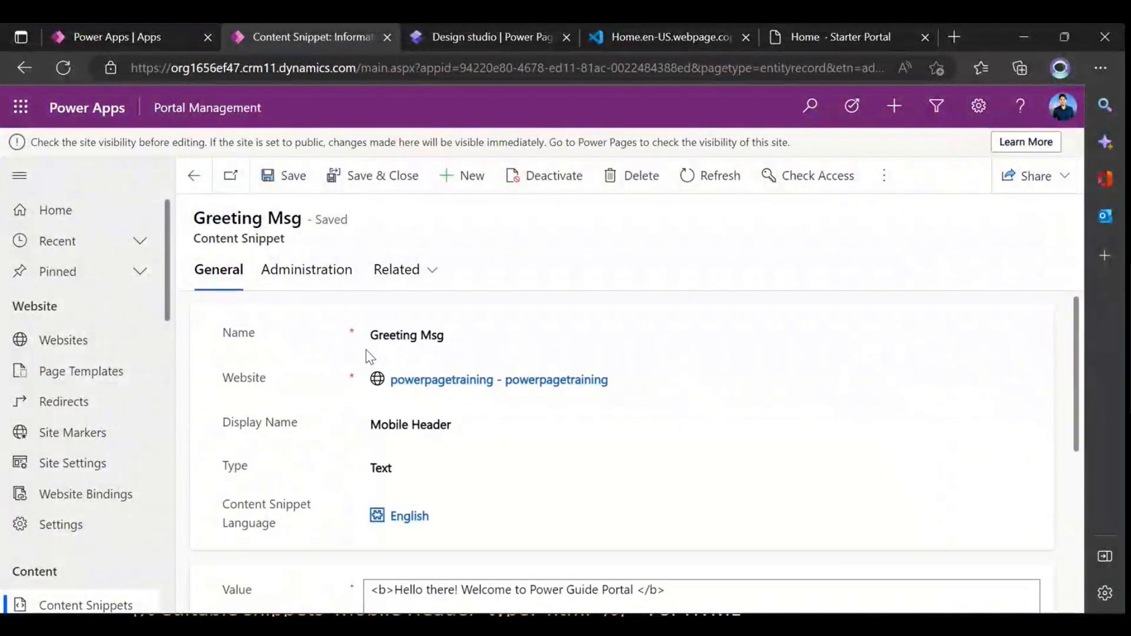
pyautogui.click(469, 180)
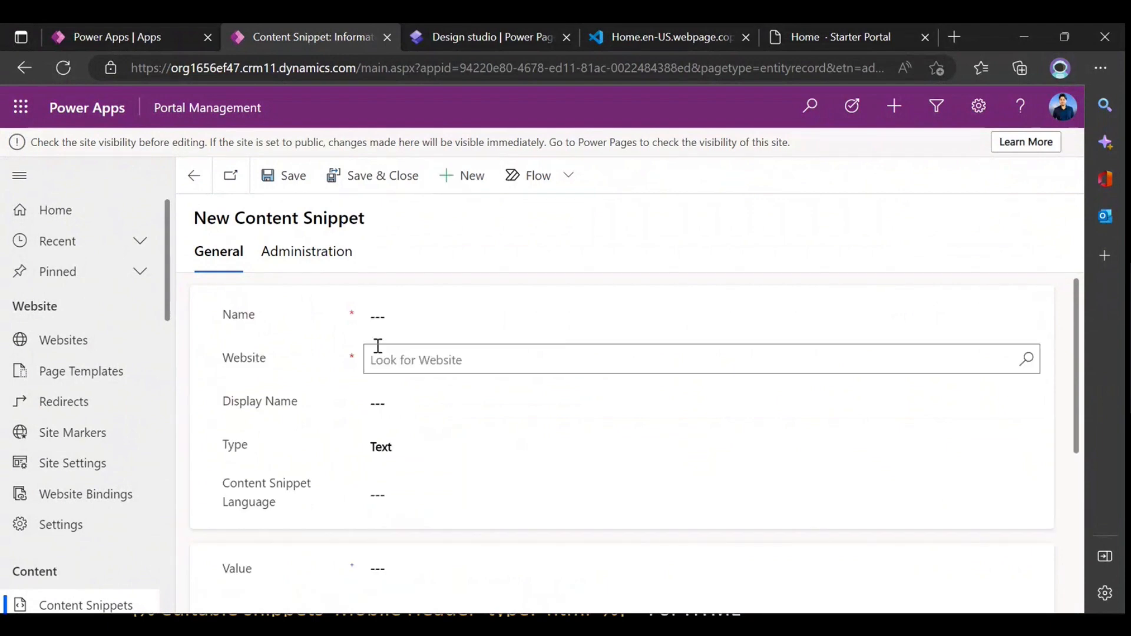
pyautogui.click(394, 318)
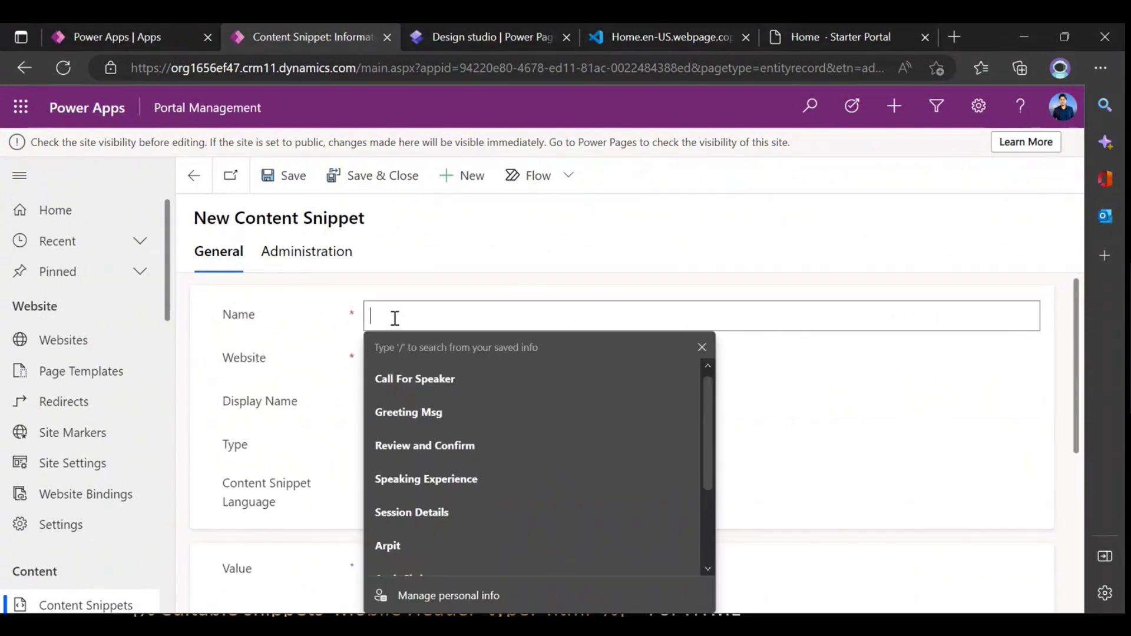
pyautogui.write('P')
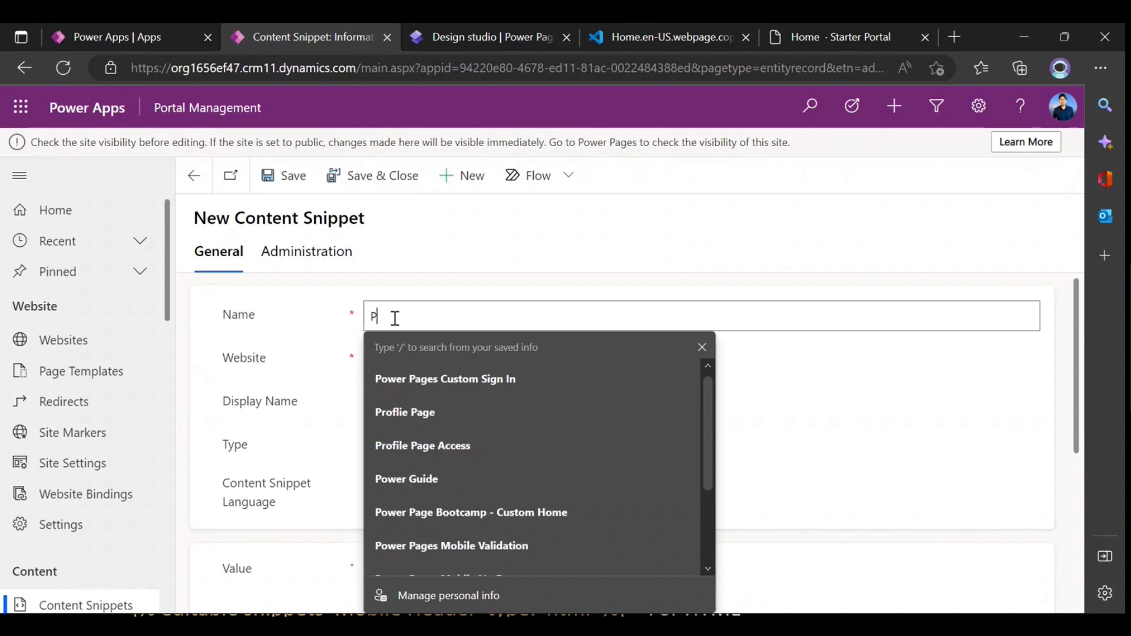
pyautogui.write('ower Pages')
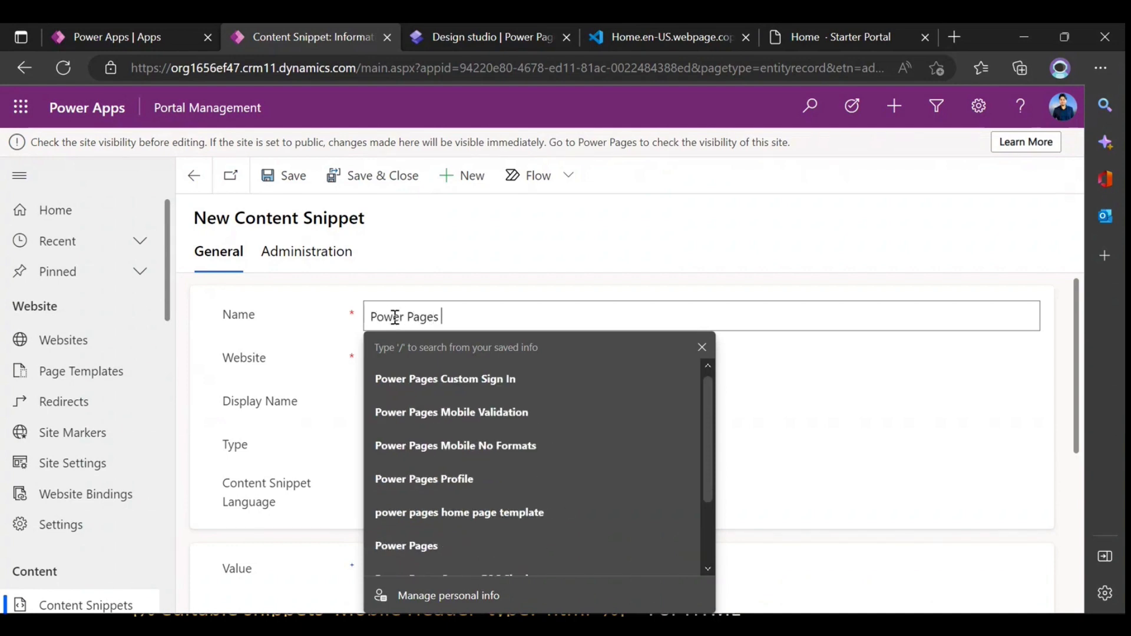
pyautogui.write(' Training Msg')
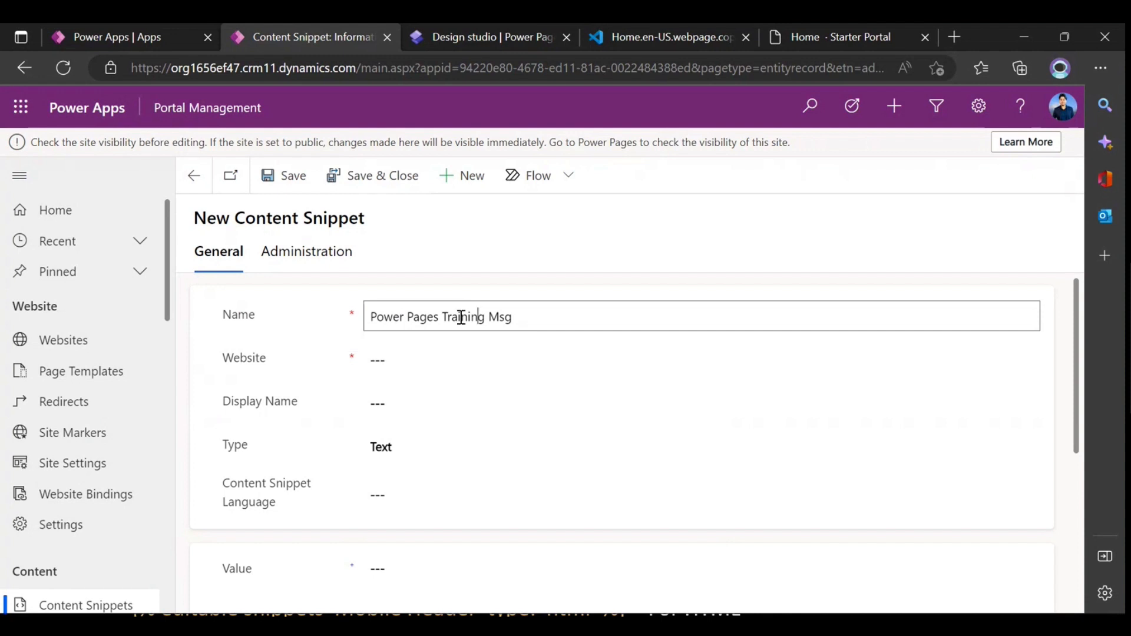
pyautogui.hotkey('ctrl', 'a')
pyautogui.hotkey('ctrl', 'c')
pyautogui.click(436, 396)
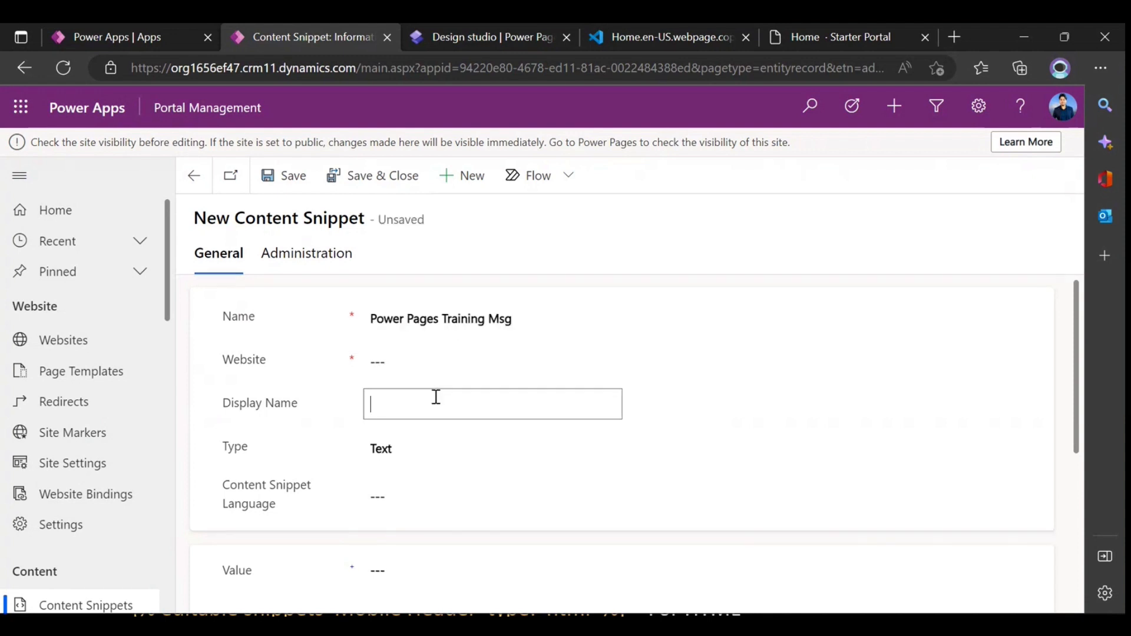
pyautogui.hotkey('ctrl', 'v')
# - Assign the new snippet to the powerpagetraining - powerpagetraining website, set its language to English, and save it
pyautogui.click(412, 361)
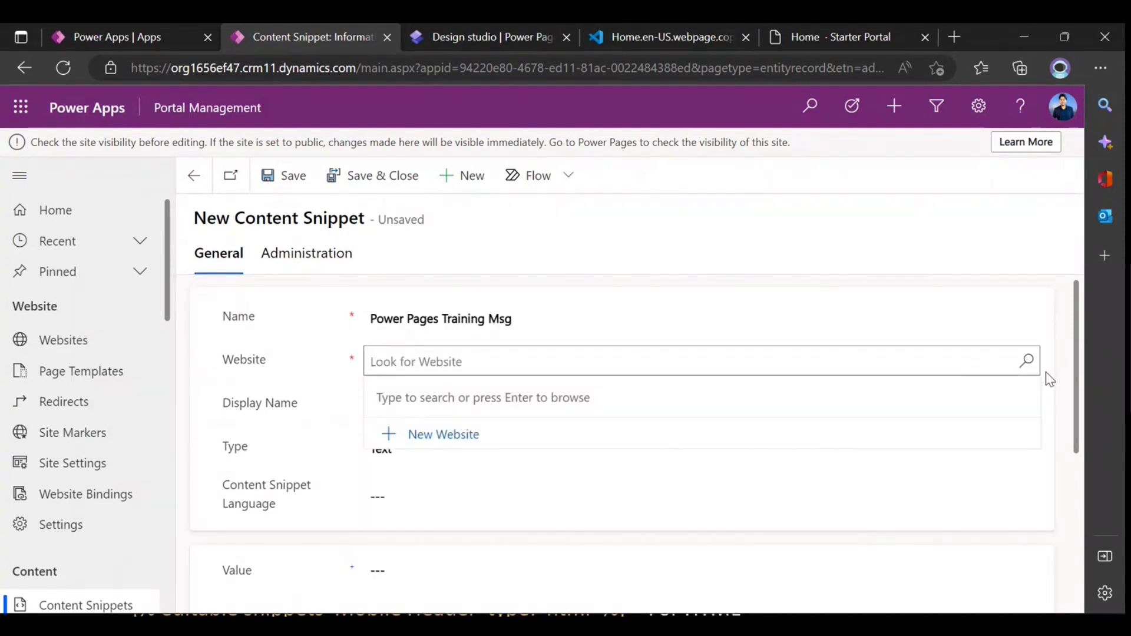
pyautogui.scroll(-2, 568, 263)
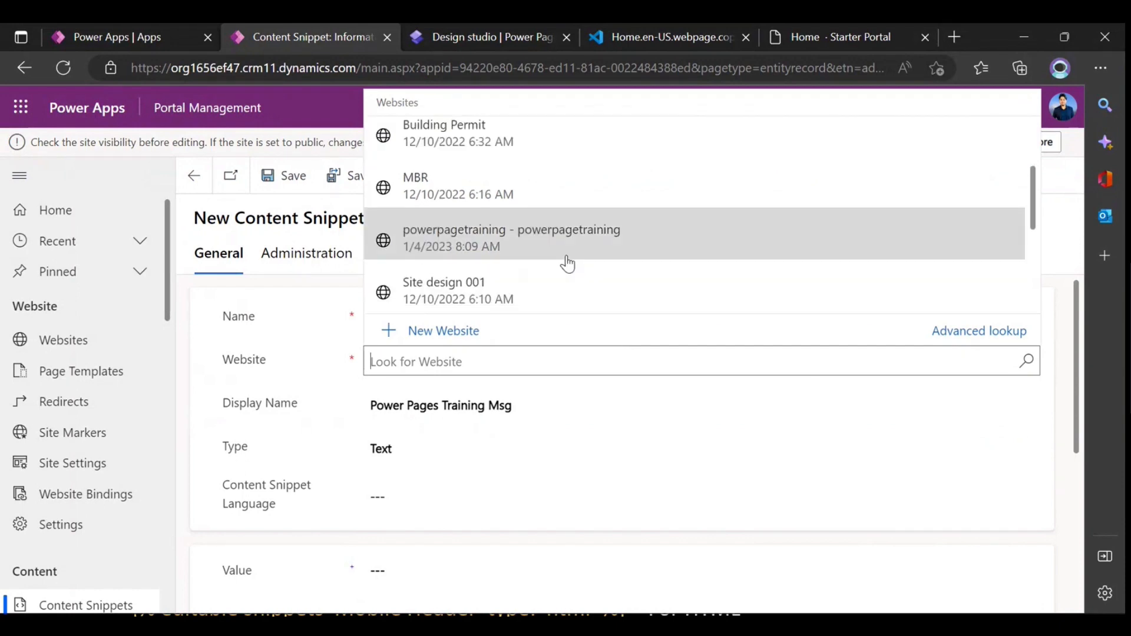
pyautogui.click(568, 253)
pyautogui.scroll(-2, 413, 377)
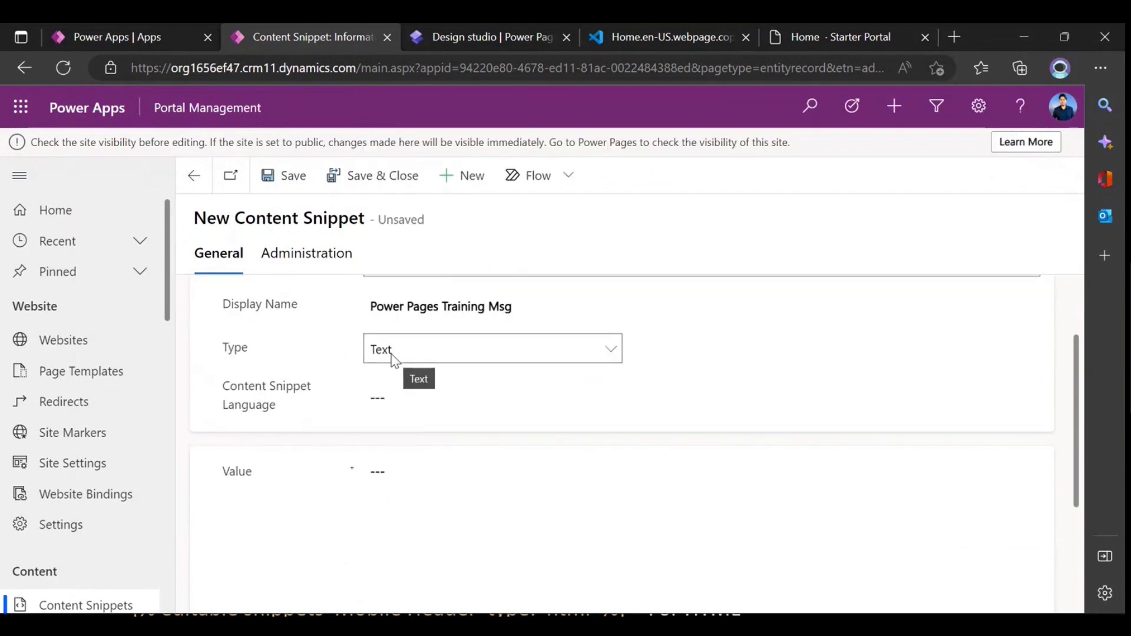
pyautogui.click(392, 398)
pyautogui.click(611, 398)
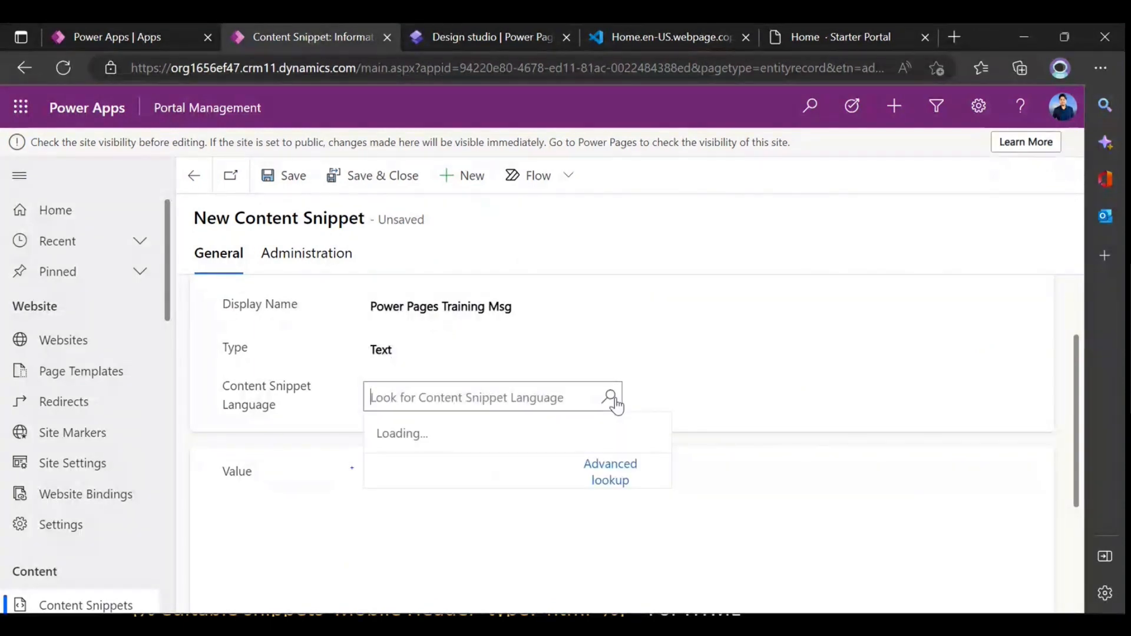
pyautogui.click(517, 469)
pyautogui.scroll(2, 417, 406)
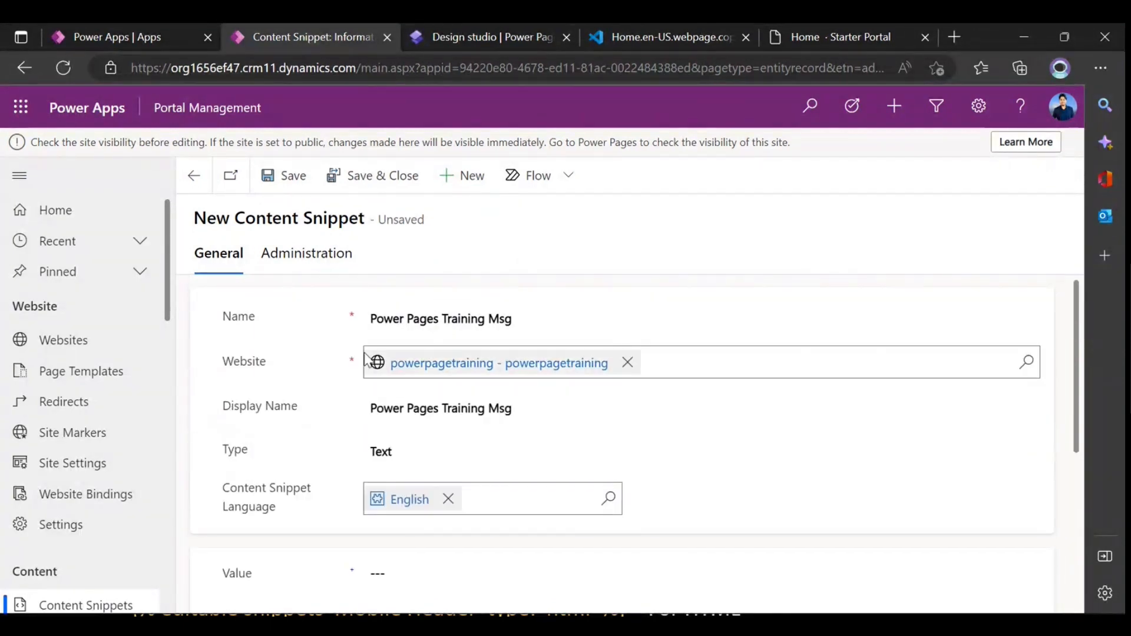
pyautogui.click(281, 177)
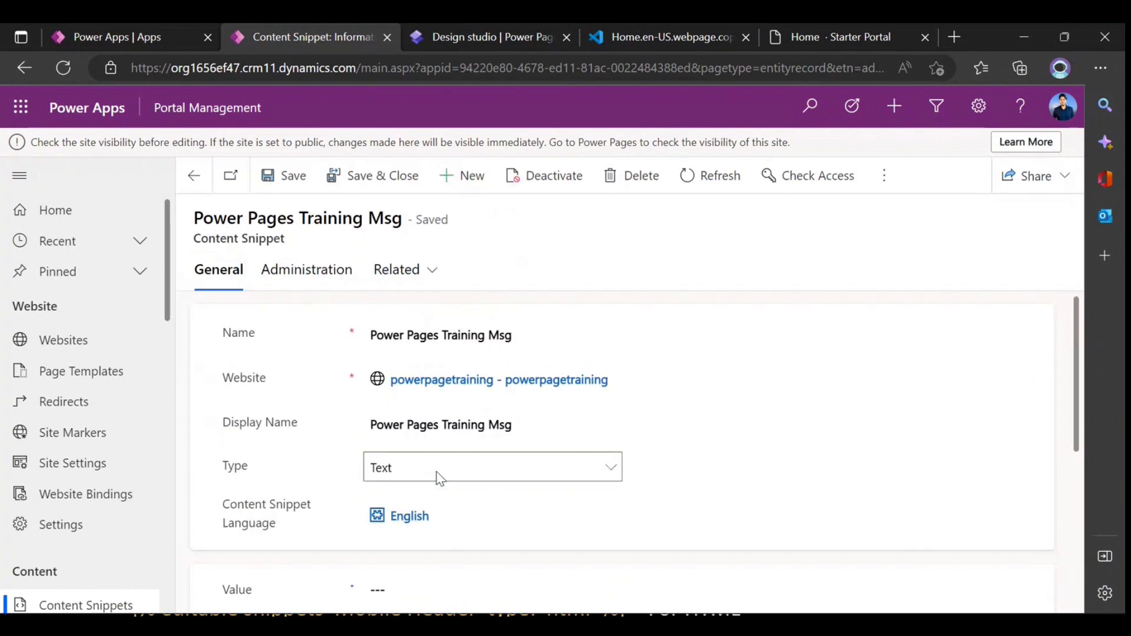
# - Copy the marquee text "Learn building low code no code business website in 30 days. Watch Power Pages 30 Days Learning Challenge Videos" from the Notepad notes
pyautogui.scroll(-1, 551, 451)
pyautogui.scroll(-1, 551, 451)
pyautogui.scroll(3, 548, 442)
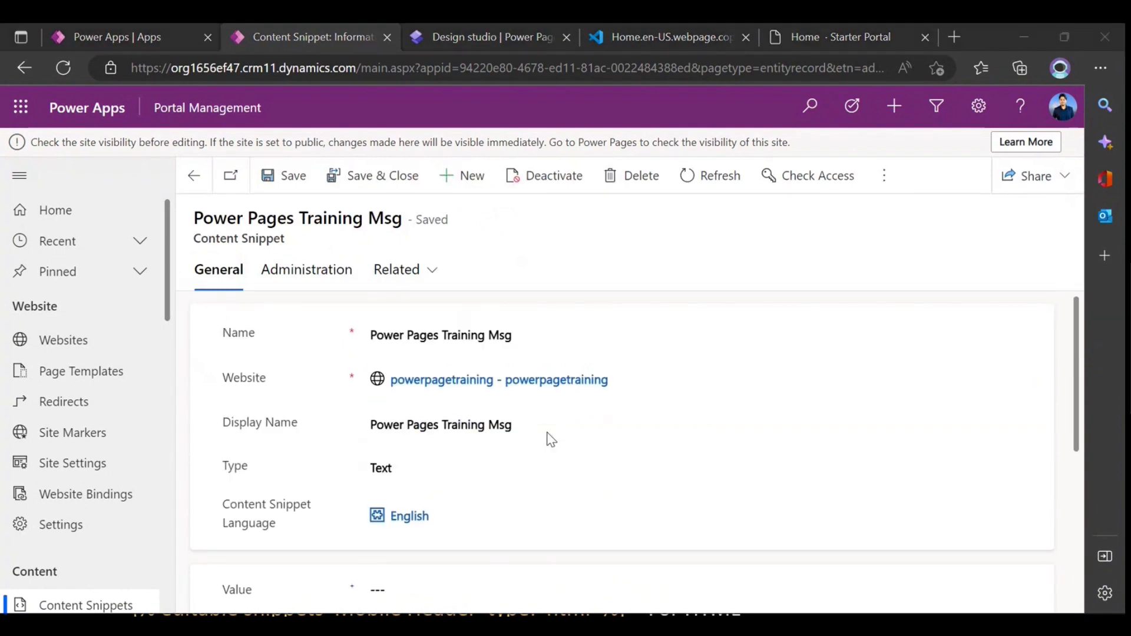
pyautogui.hotkey('alt', 'Tab')
pyautogui.hotkey('alt', 'Tab')
pyautogui.hotkey('alt', 'Tab')
pyautogui.hotkey('alt', 'Tab')
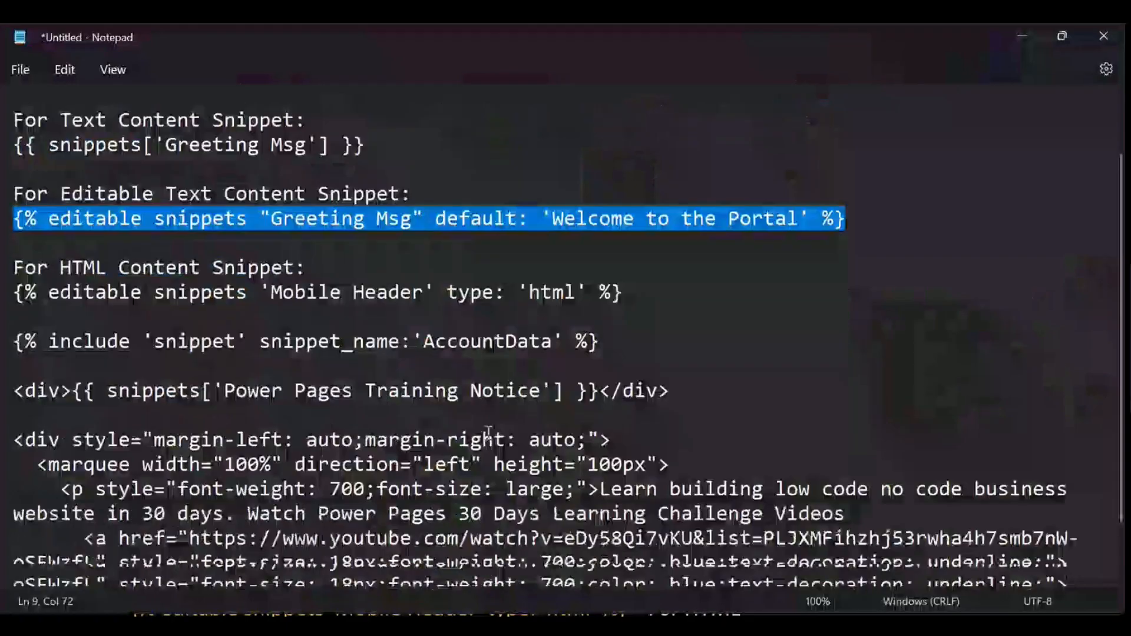
pyautogui.scroll(-1, 489, 432)
pyautogui.click(483, 427)
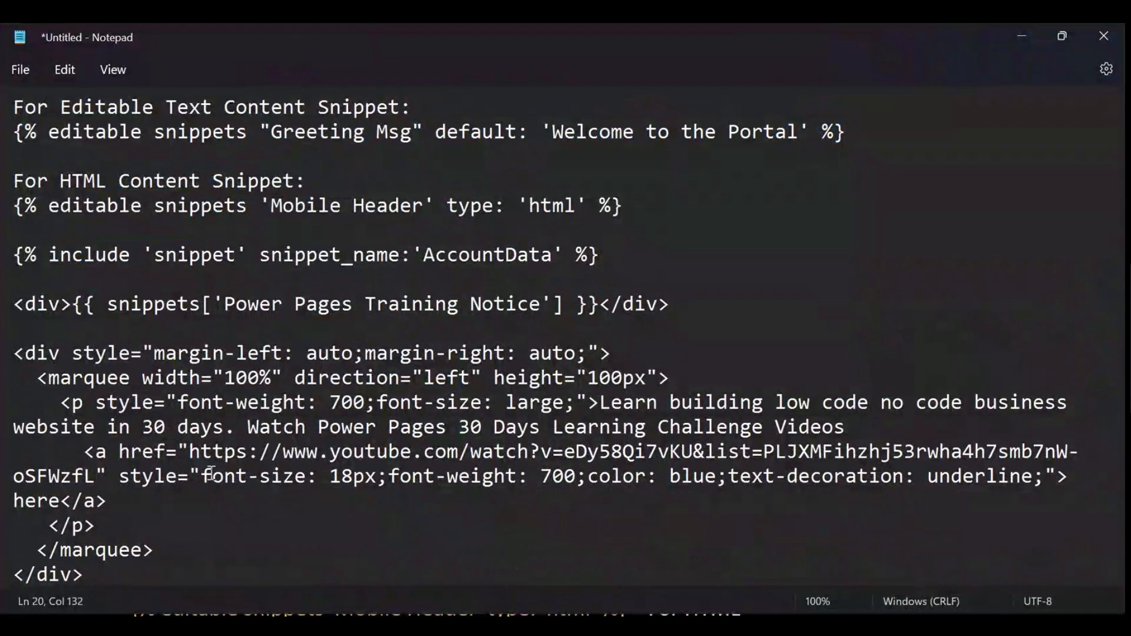
pyautogui.click(682, 433)
pyautogui.click(337, 417)
pyautogui.moveTo(602, 403); pyautogui.dragTo(863, 434)
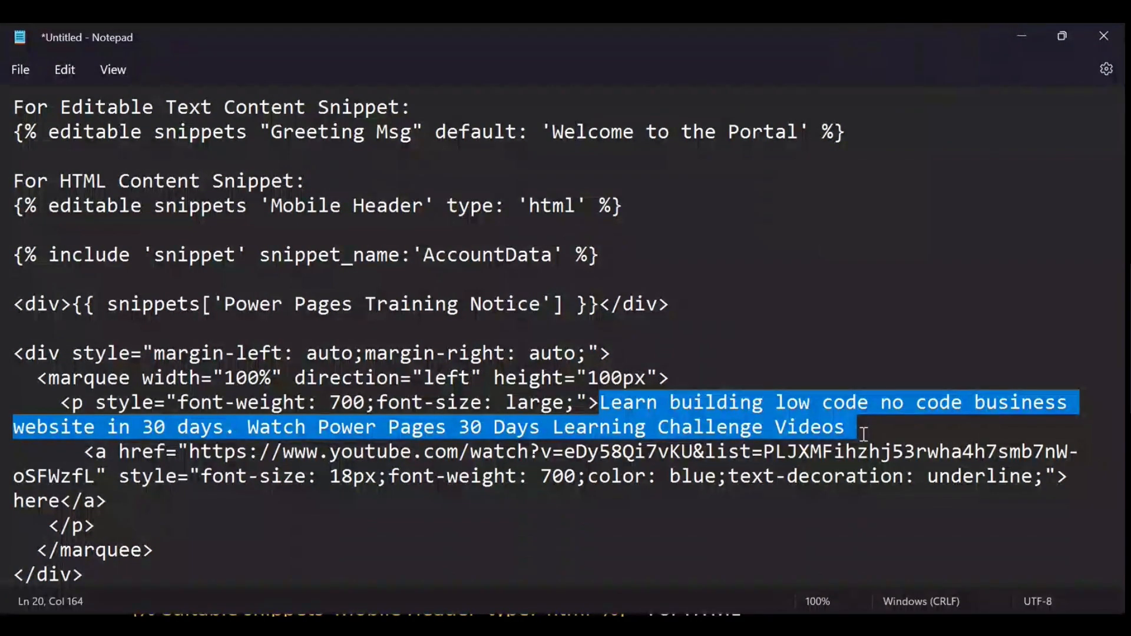
pyautogui.hotkey('alt', 'Tab')
# - Paste the copied training message into the Power Pages Training Msg snippet's value and read it through
pyautogui.scroll(-2, 448, 472)
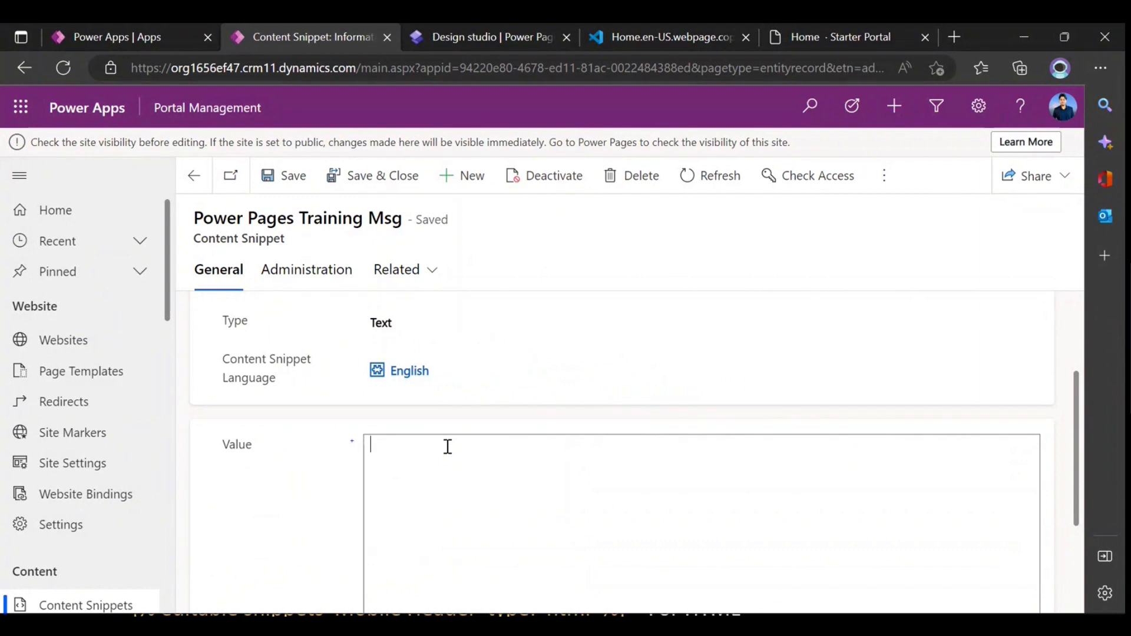
pyautogui.click(447, 446)
pyautogui.hotkey('ctrl', 'v')
pyautogui.click(448, 446)
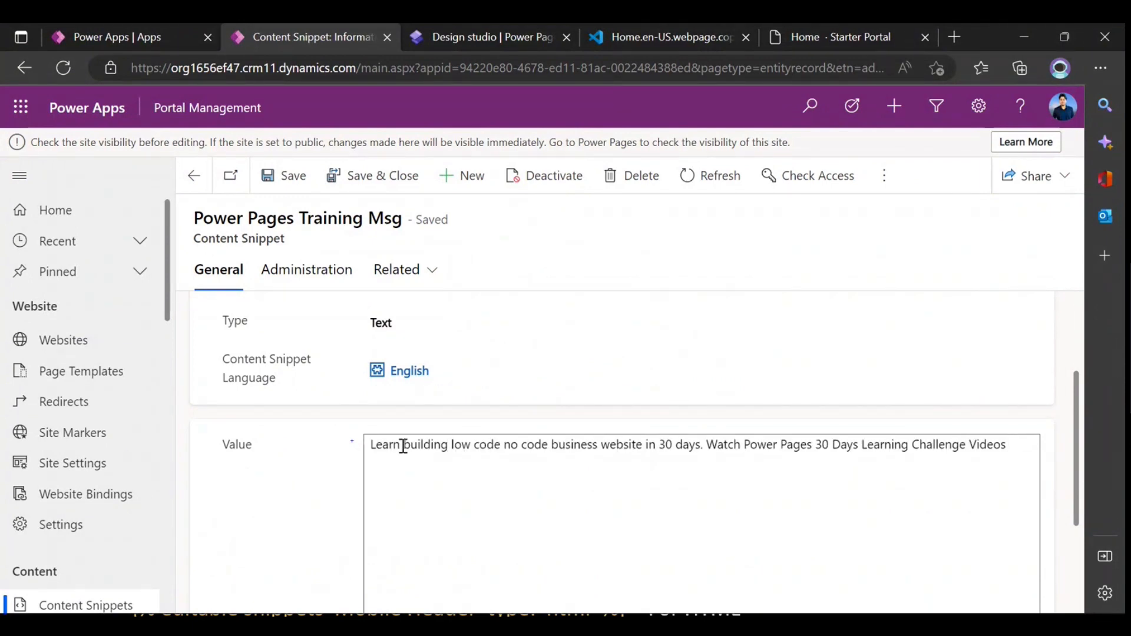
pyautogui.click(402, 446)
pyautogui.moveTo(564, 444); pyautogui.dragTo(704, 448)
pyautogui.click(739, 483)
pyautogui.moveTo(841, 446); pyautogui.dragTo(1012, 449)
pyautogui.click(912, 490)
pyautogui.scroll(1, 664, 465)
pyautogui.scroll(-2, 686, 477)
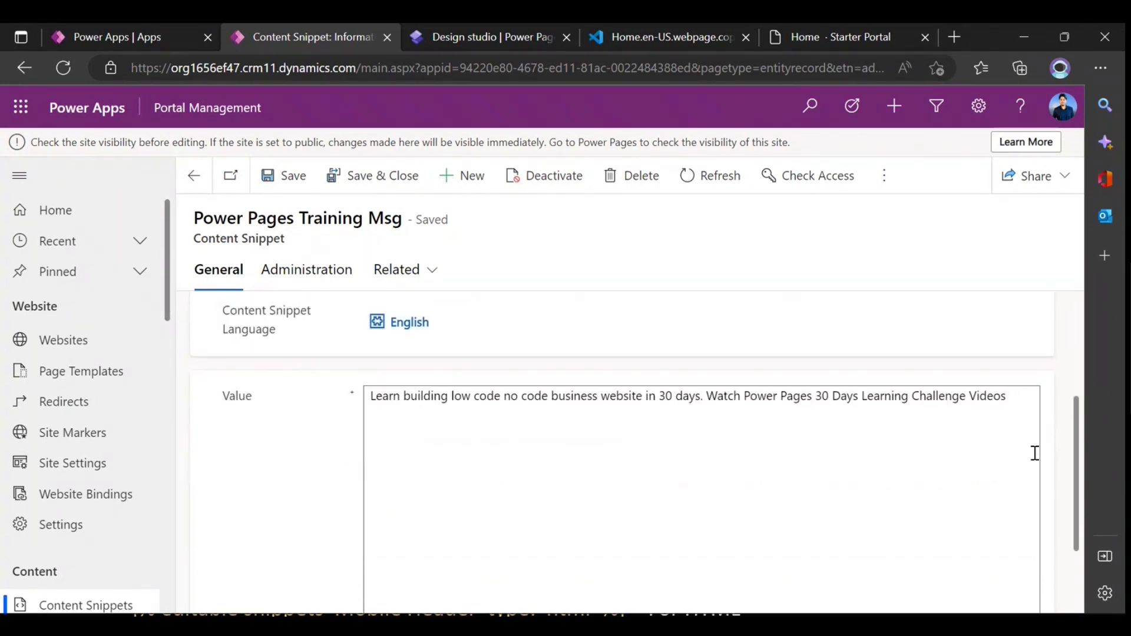
# - Complete the snippet's value by adding "here." at the end of the message, and save the record
pyautogui.write('here.')
pyautogui.hotkey('ctrl', 'a')
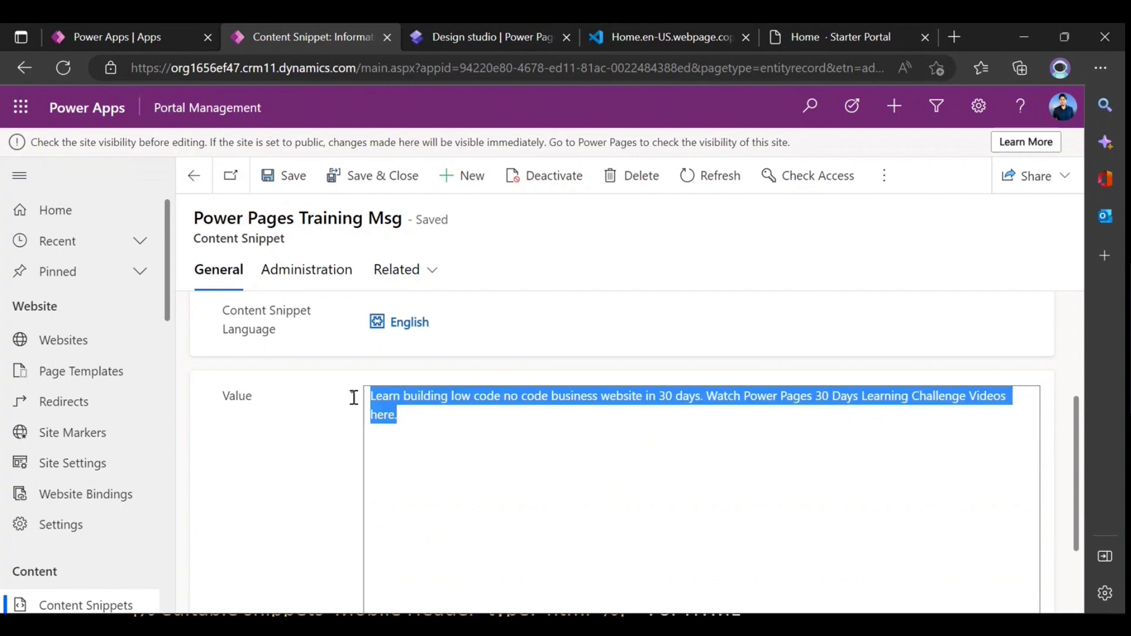
pyautogui.click(482, 444)
pyautogui.moveTo(421, 424); pyautogui.dragTo(366, 396)
pyautogui.click(432, 425)
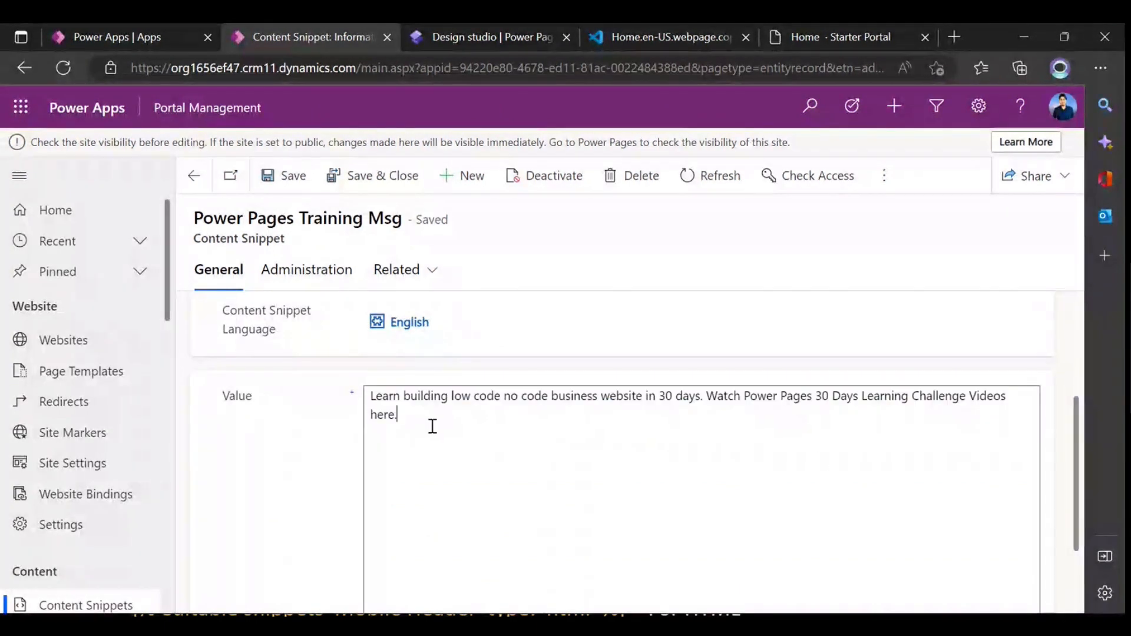
pyautogui.scroll(3, 441, 436)
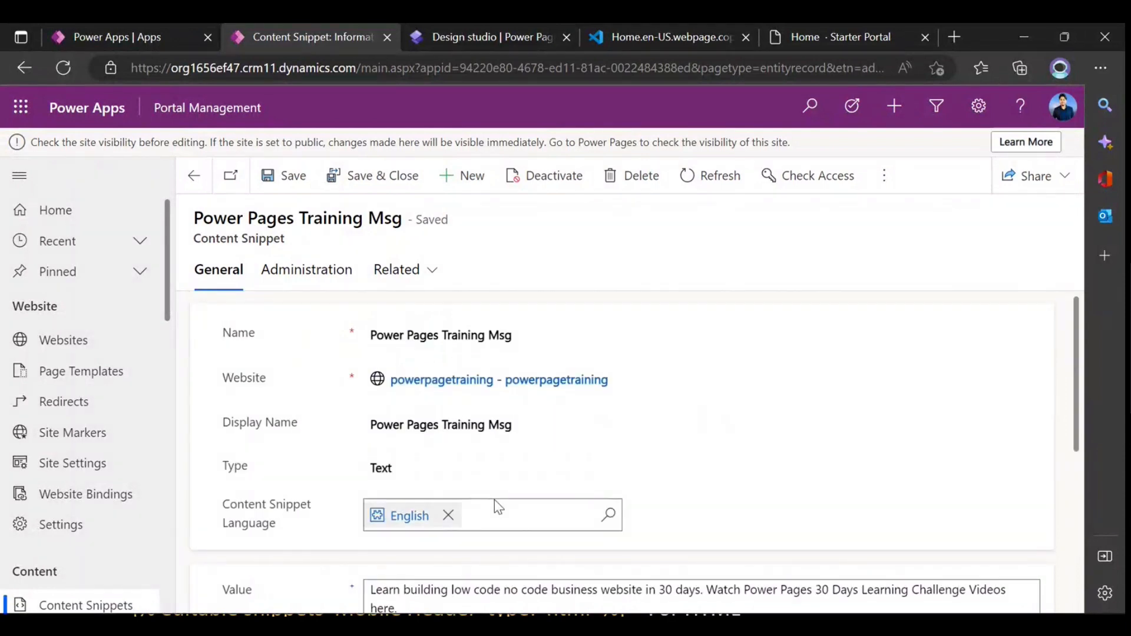
pyautogui.click(288, 177)
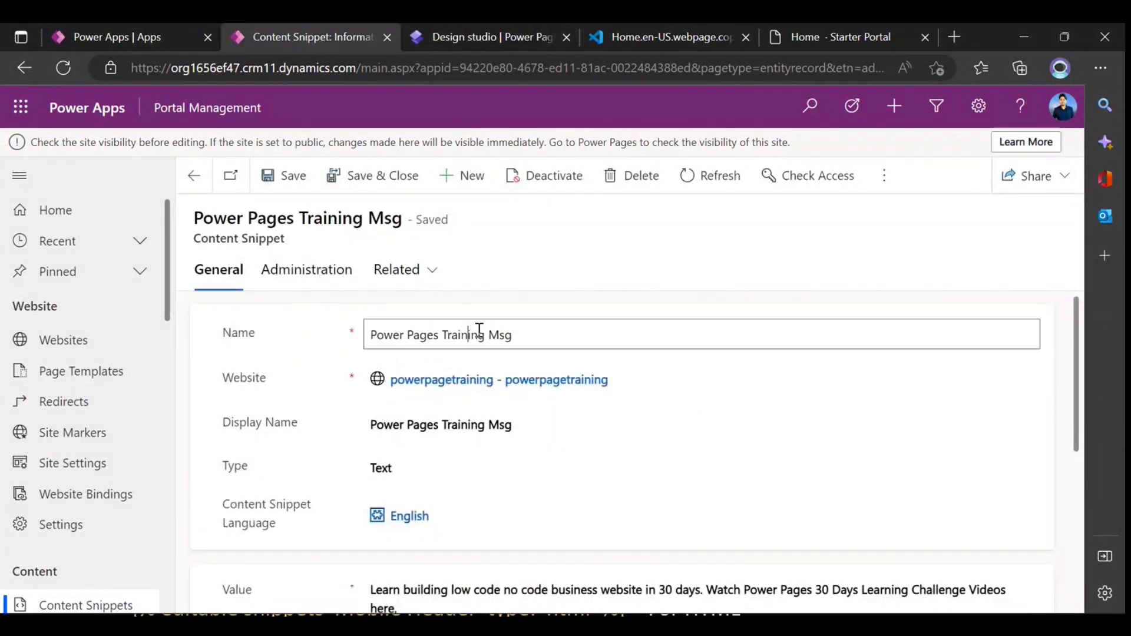
# - Close the Home page's code tab and open the Publish Event page's code in Visual Studio Code from the design studio
pyautogui.moveTo(536, 334); pyautogui.dragTo(366, 335)
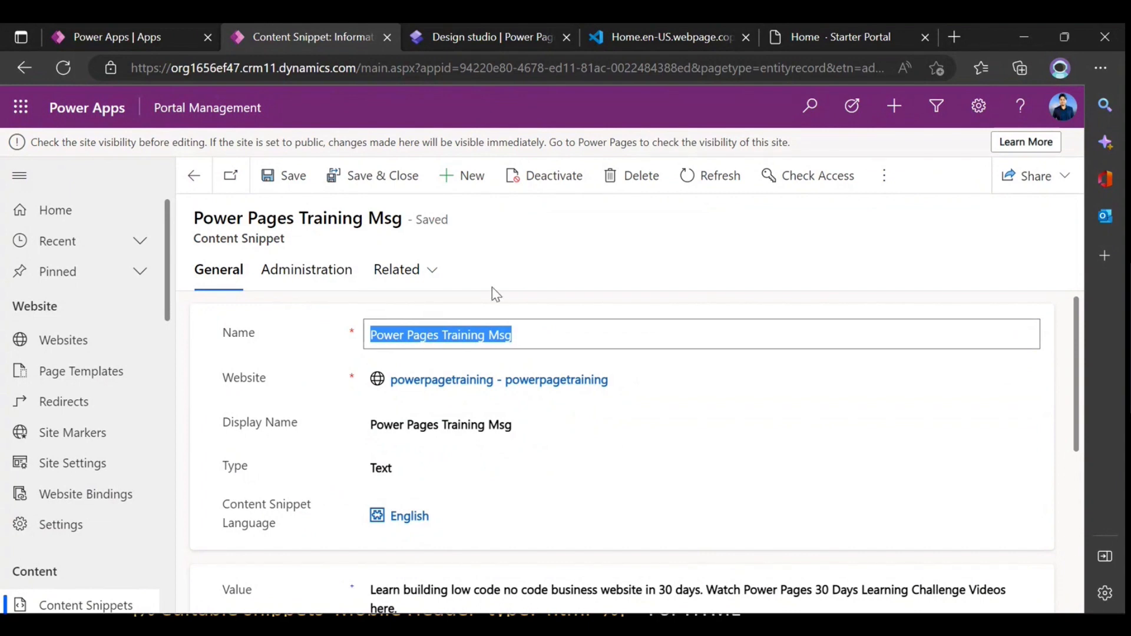
pyautogui.click(478, 37)
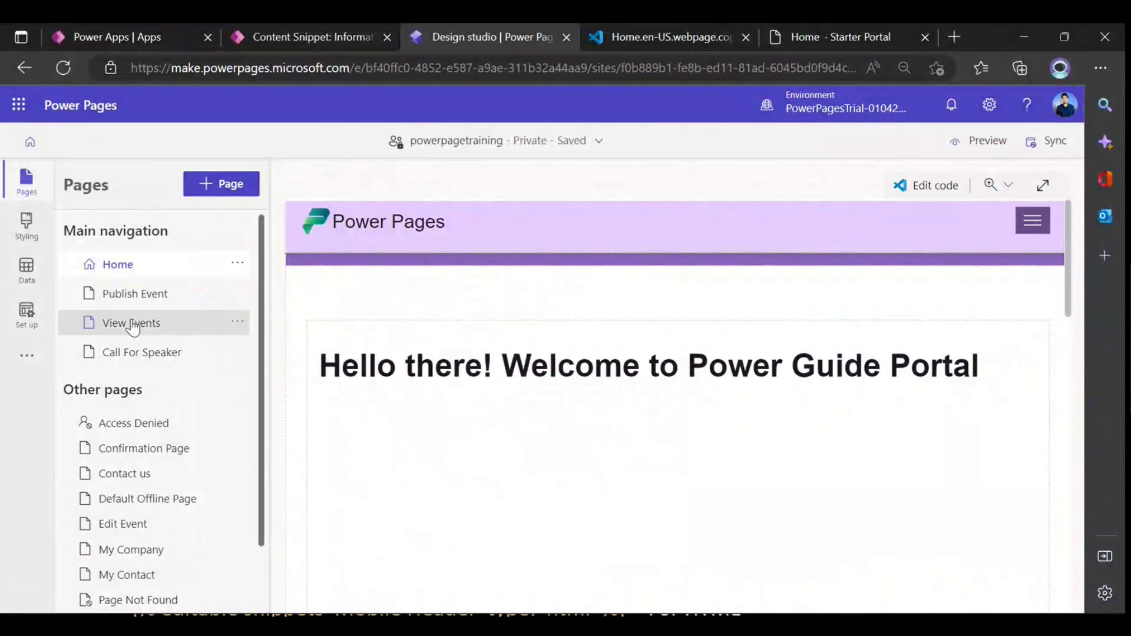
pyautogui.click(150, 299)
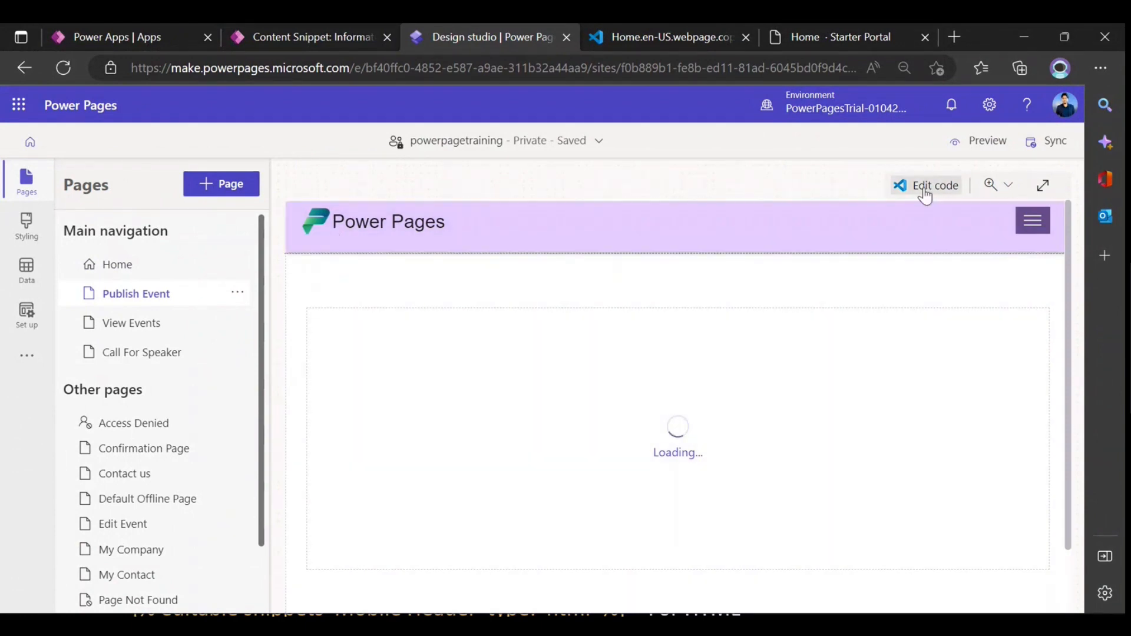
pyautogui.click(745, 37)
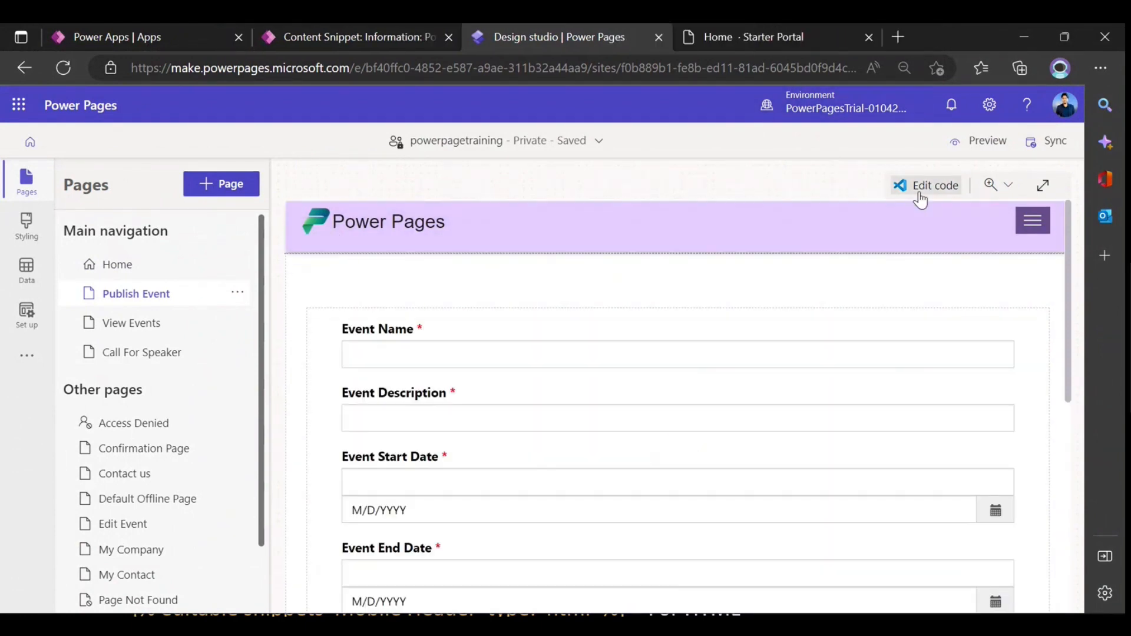
pyautogui.click(921, 187)
pyautogui.click(613, 393)
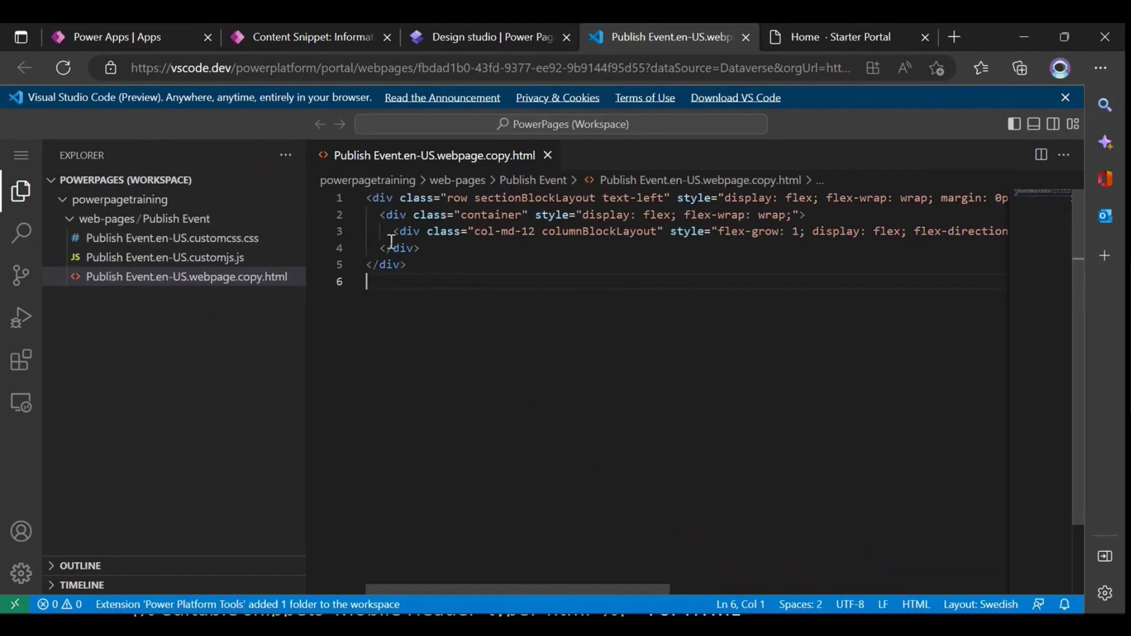
# - Add an empty div on a new line above the container div in the Publish Event page's HTML
pyautogui.click(480, 266)
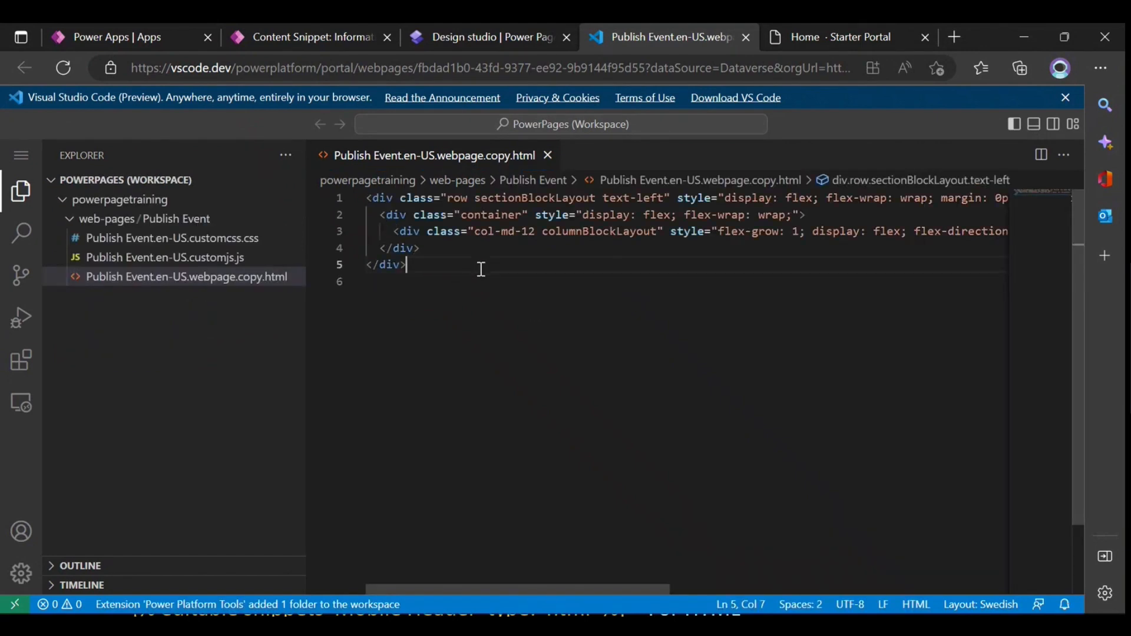
pyautogui.click(387, 218)
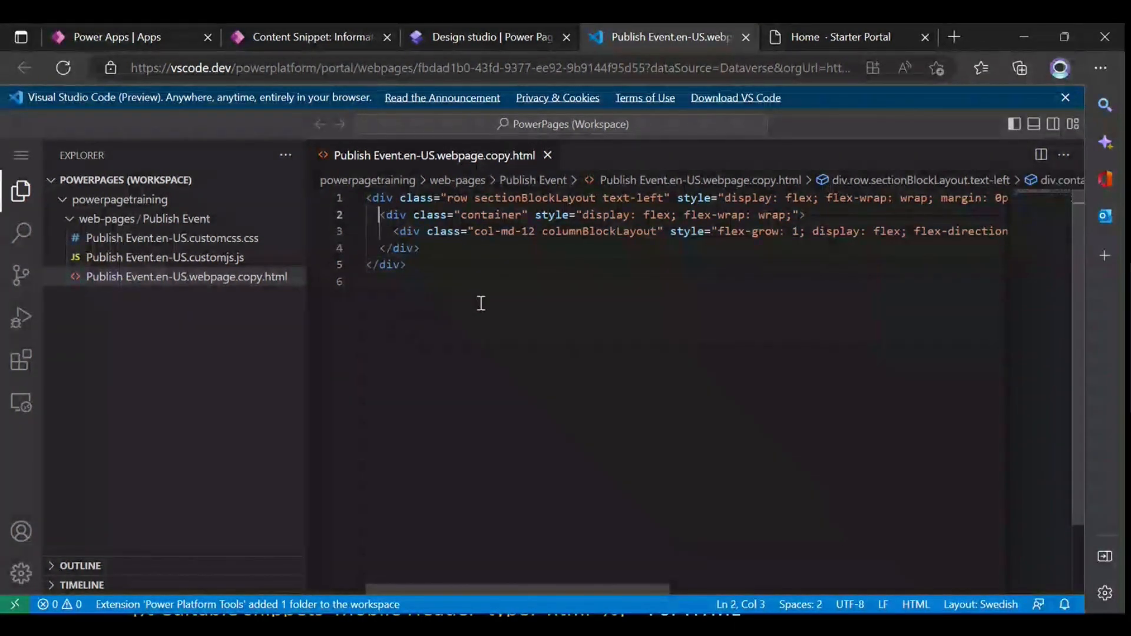
pyautogui.press('Return')
pyautogui.press('Up')
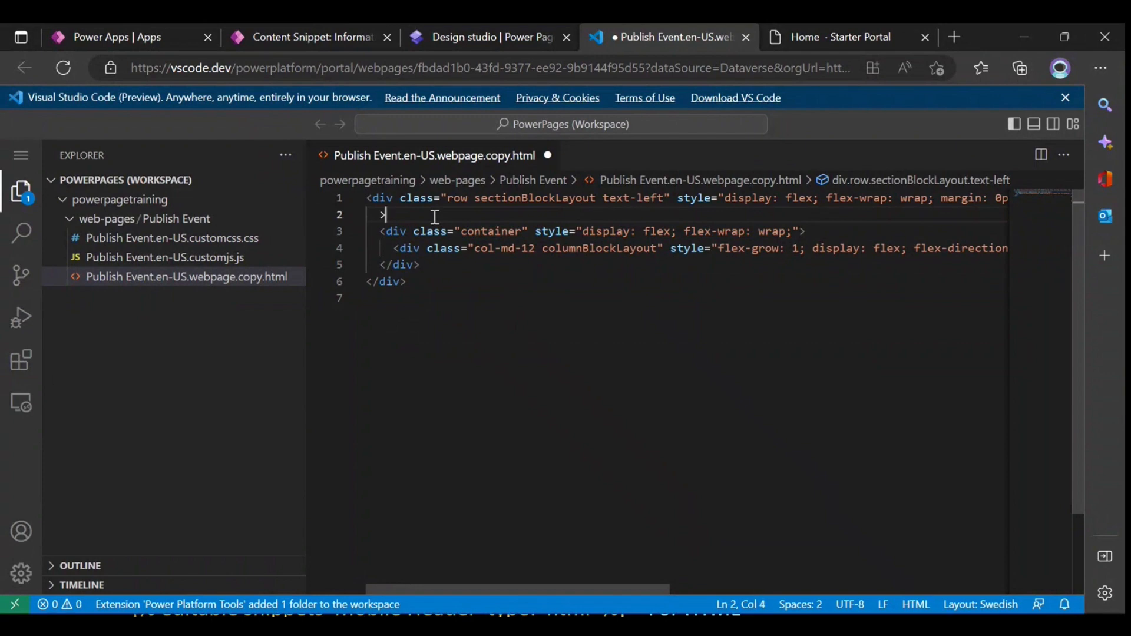
pyautogui.write('<divZ')
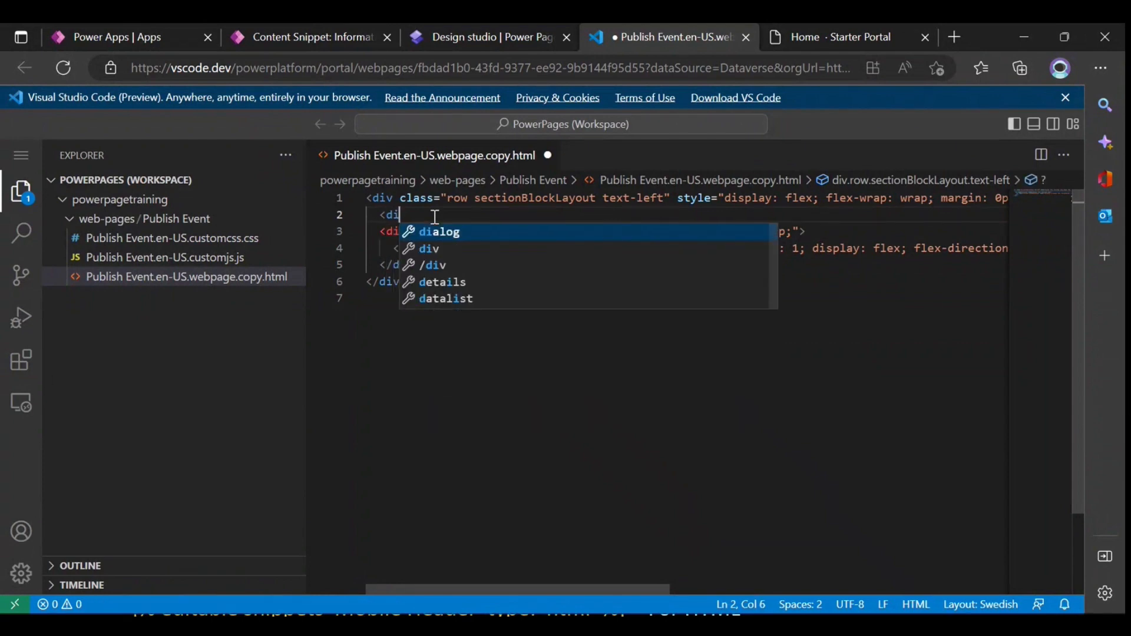
pyautogui.press('BackSpace')
pyautogui.press('BackSpace')
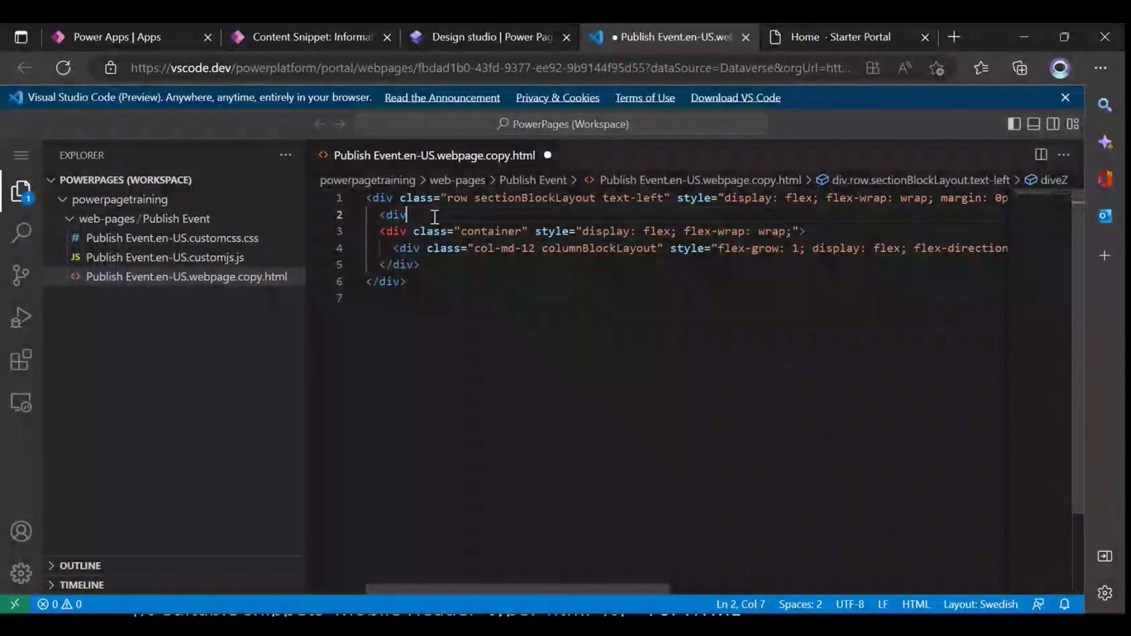
pyautogui.write('></div>')
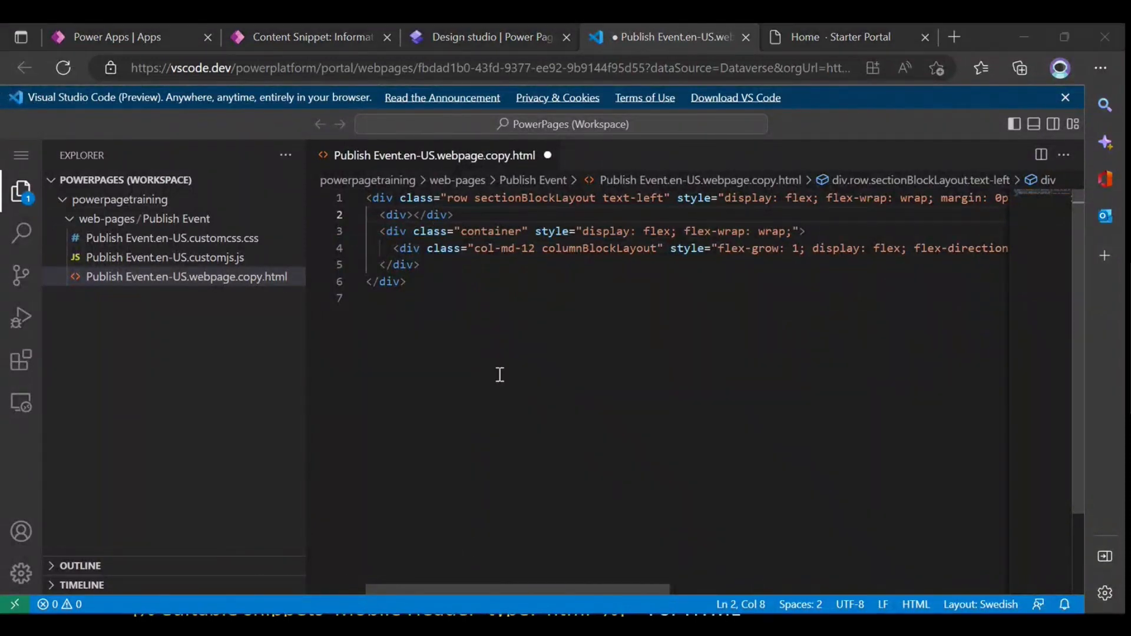
# - Switch to the Notepad notes and copy the line <div>{{ snippets['Power Pages Training Notice'] }}</div>
pyautogui.hotkey('alt', 'Tab')
pyautogui.press('Tab')
pyautogui.press('Tab')
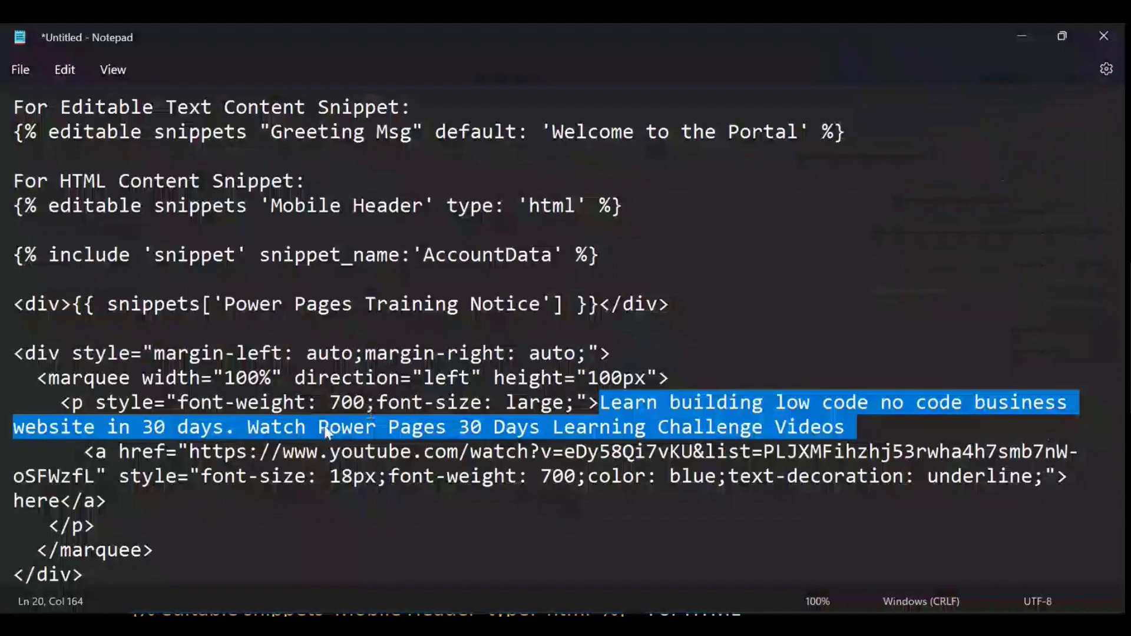
pyautogui.click(327, 429)
pyautogui.moveTo(711, 302); pyautogui.dragTo(618, 305)
pyautogui.click(600, 305)
pyautogui.moveTo(691, 303); pyautogui.dragTo(22, 308)
pyautogui.hotkey('ctrl', 'c')
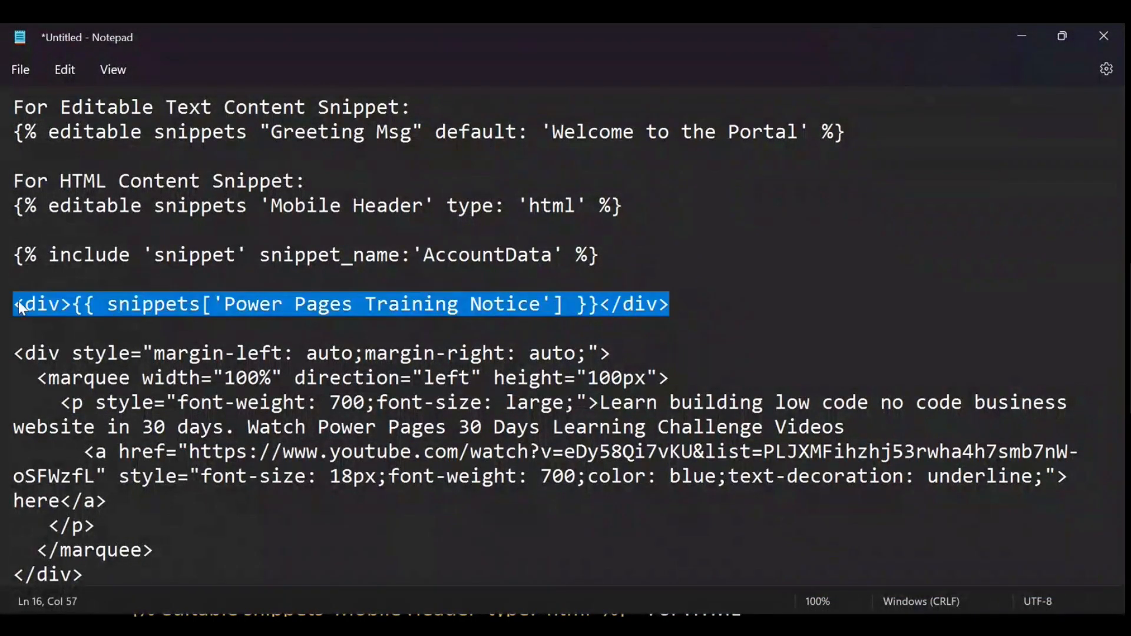
# - Replace the empty div in the Publish Event code with the copied Power Pages Training Notice snippet div
pyautogui.hotkey('alt', 'Tab')
pyautogui.moveTo(459, 215); pyautogui.dragTo(376, 220)
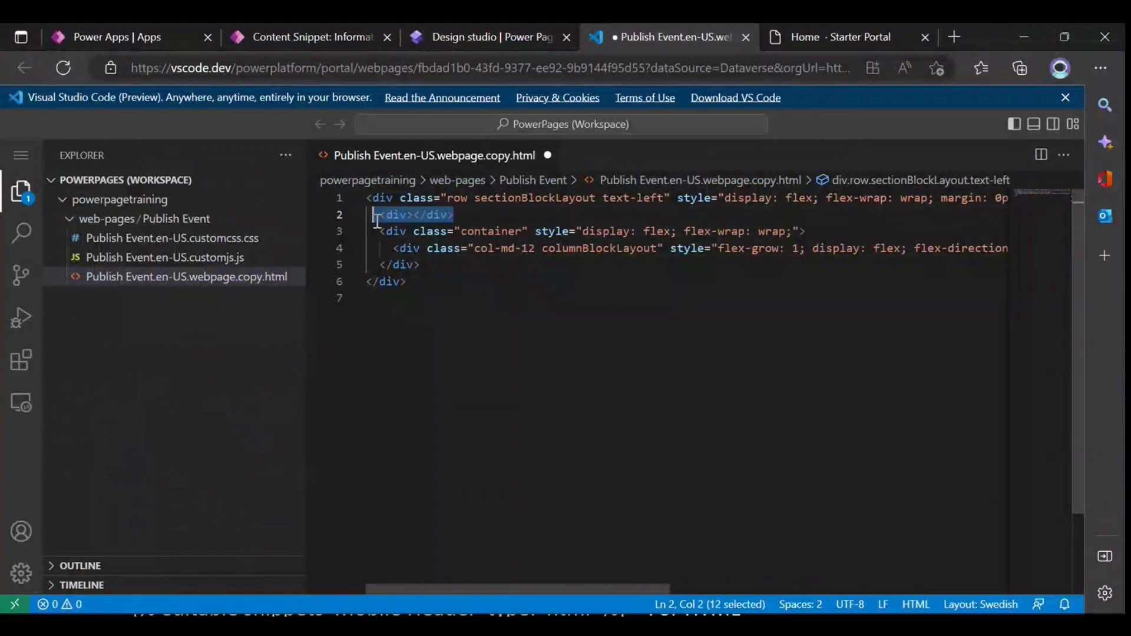
pyautogui.hotkey('ctrl', 'v')
pyautogui.click(565, 263)
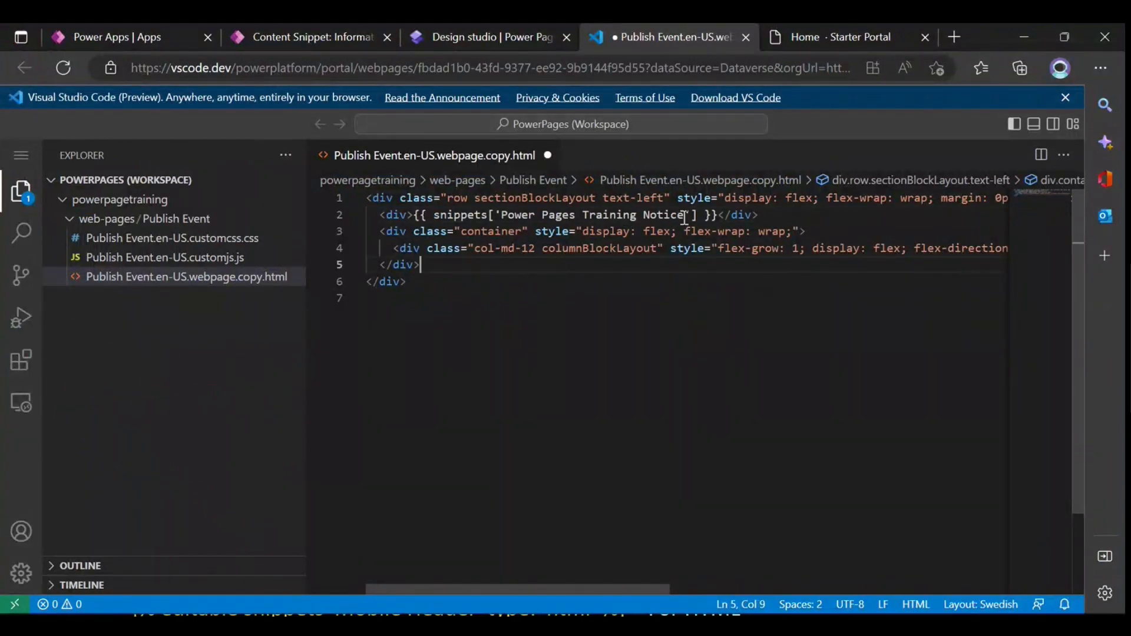
# - Set the content snippet's Name and Display Name to "Power Pages Training Notice", copied from the page code, and save the record
pyautogui.moveTo(684, 217); pyautogui.dragTo(502, 218)
pyautogui.hotkey('ctrl', 'c')
pyautogui.click(339, 39)
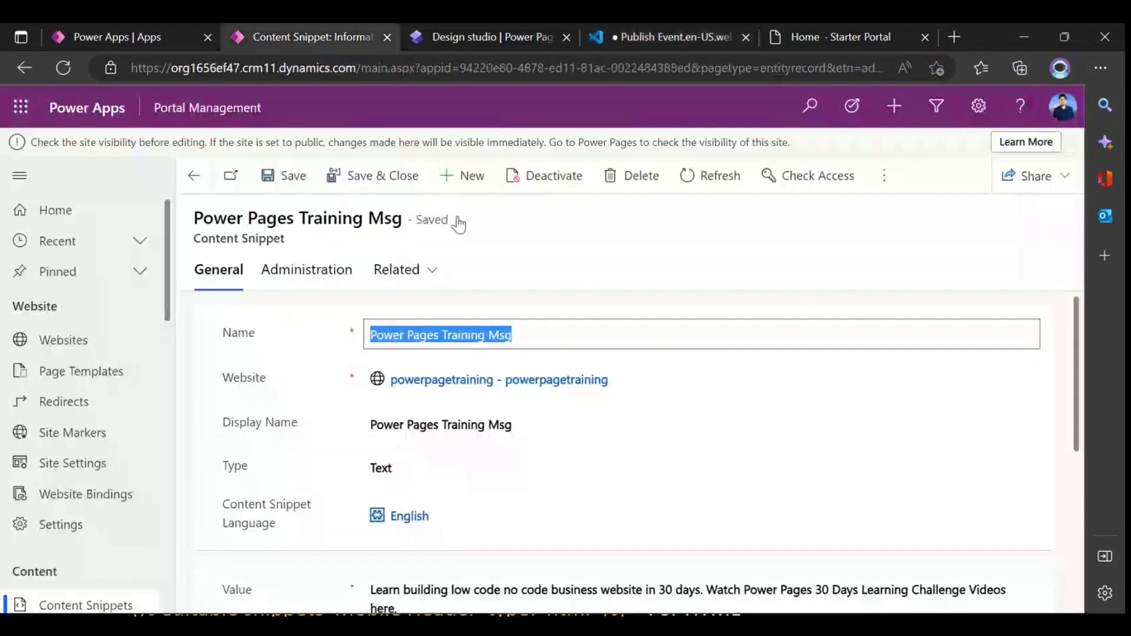
pyautogui.hotkey('ctrl', 'v')
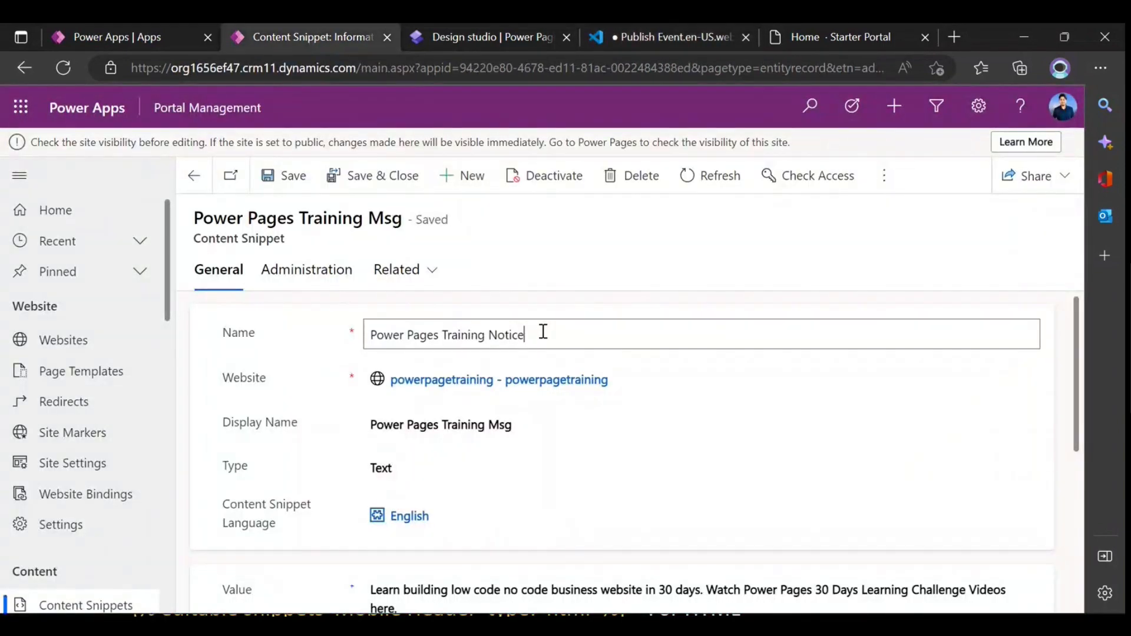
pyautogui.click(356, 422)
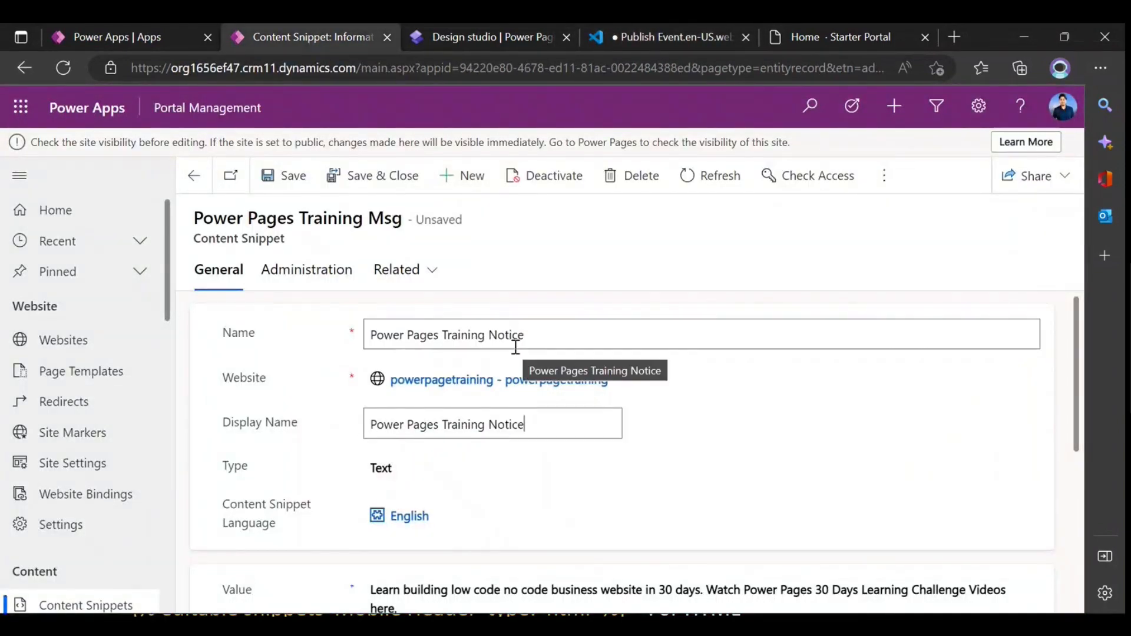
pyautogui.click(297, 180)
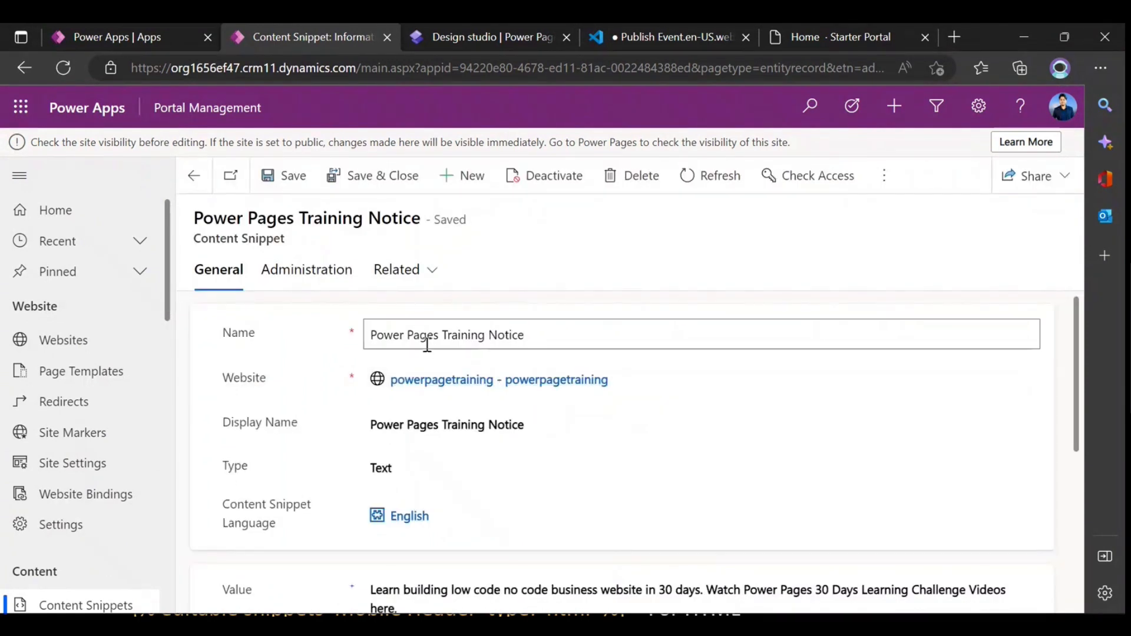
# - Review the snippet div in the Publish Event code, save the file, and sync the edit into the design studio
pyautogui.click(458, 39)
pyautogui.click(673, 38)
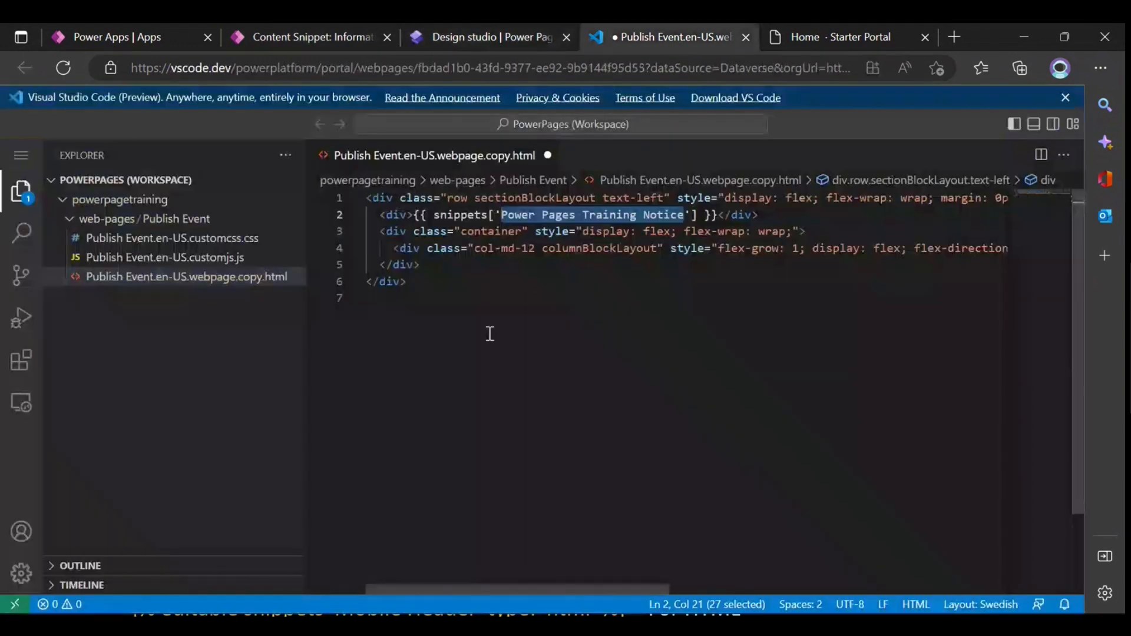
pyautogui.click(489, 334)
pyautogui.moveTo(415, 215); pyautogui.dragTo(368, 216)
pyautogui.click(732, 237)
pyautogui.click(456, 263)
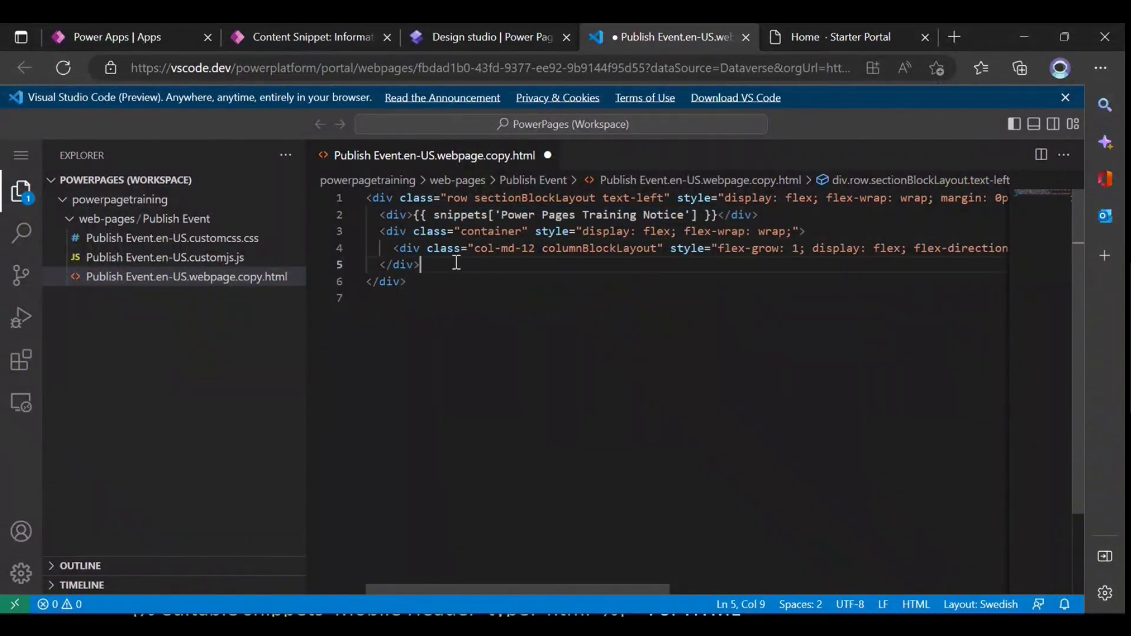
pyautogui.click(462, 215)
pyautogui.click(475, 235)
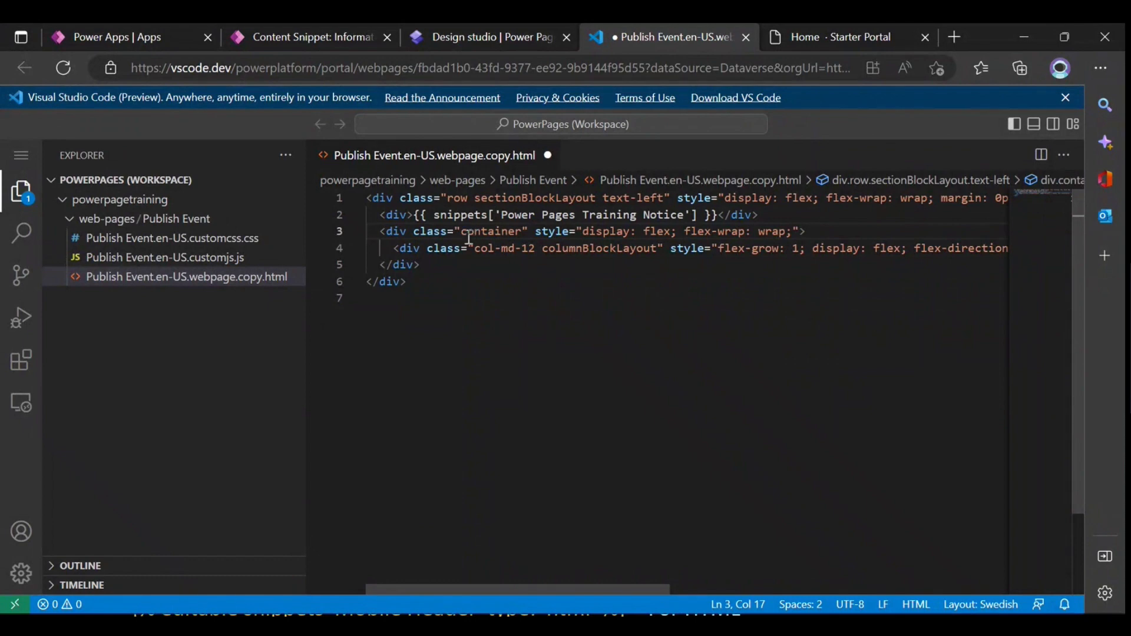
pyautogui.moveTo(773, 214); pyautogui.dragTo(378, 214)
pyautogui.click(474, 231)
pyautogui.hotkey('ctrl', 's')
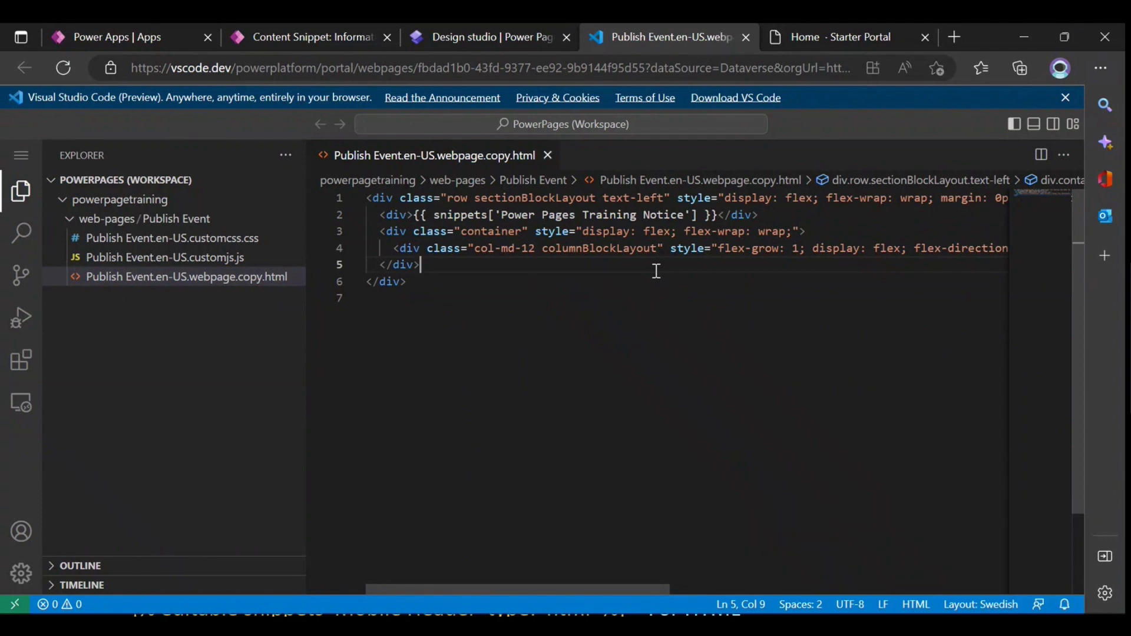
pyautogui.click(481, 41)
pyautogui.click(609, 406)
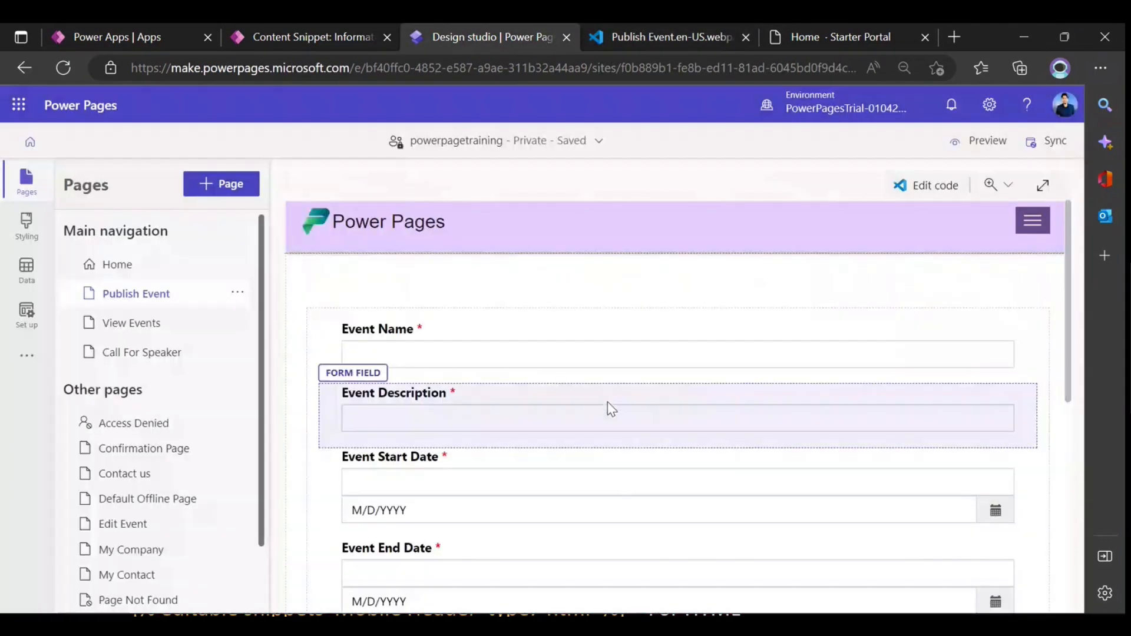
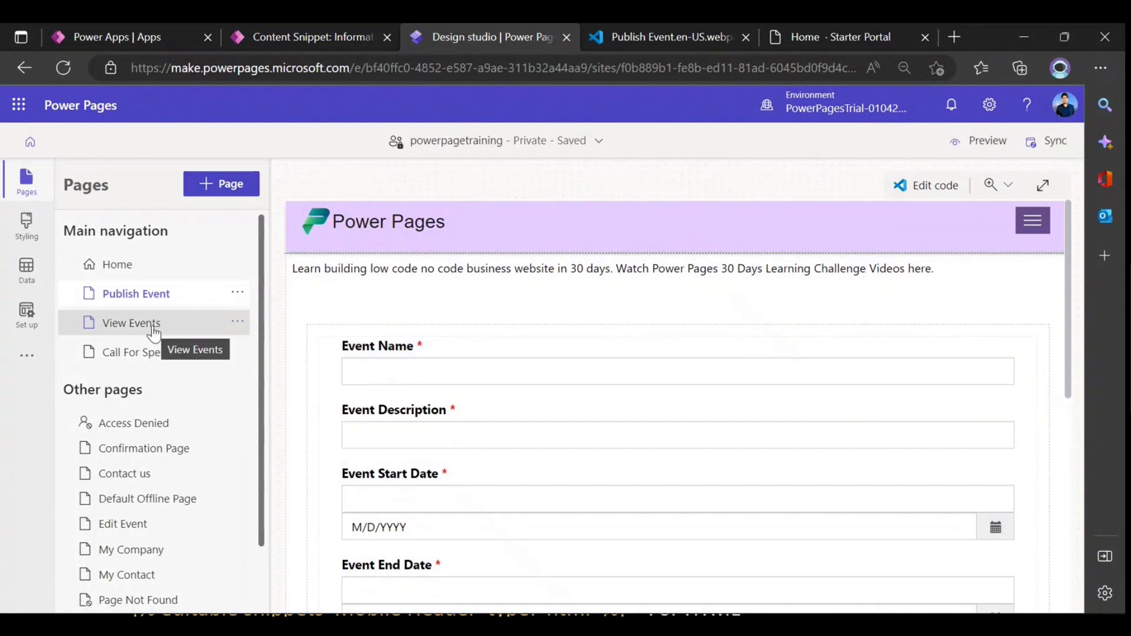
# - Start code editing for the Call For Speaker page and copy the snippet div from the Publish Event code
pyautogui.click(152, 356)
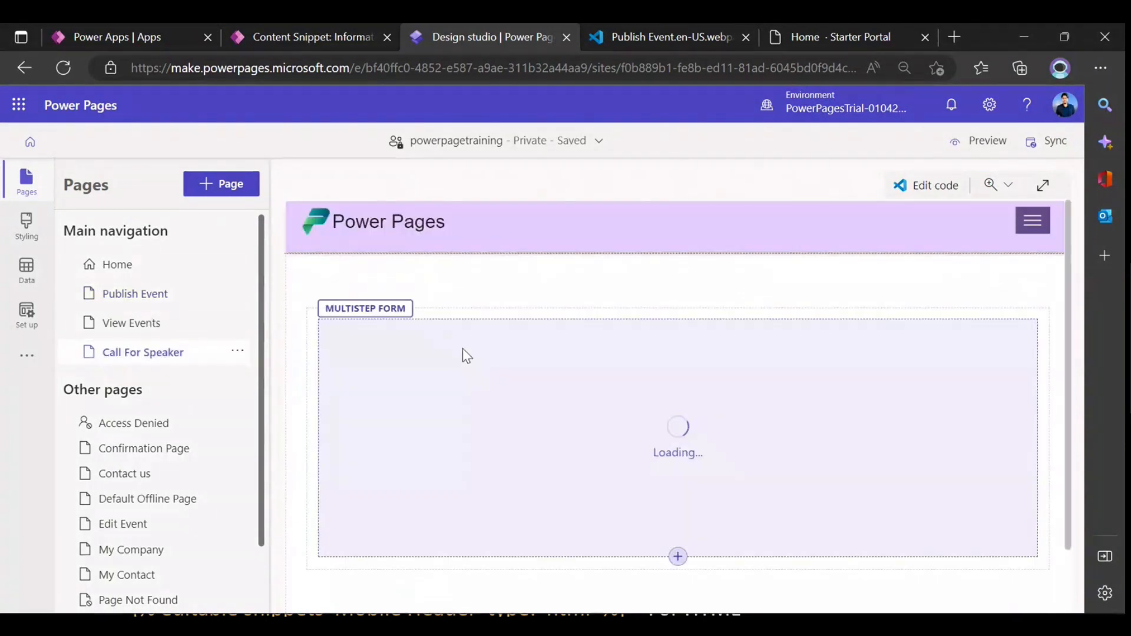
pyautogui.click(935, 187)
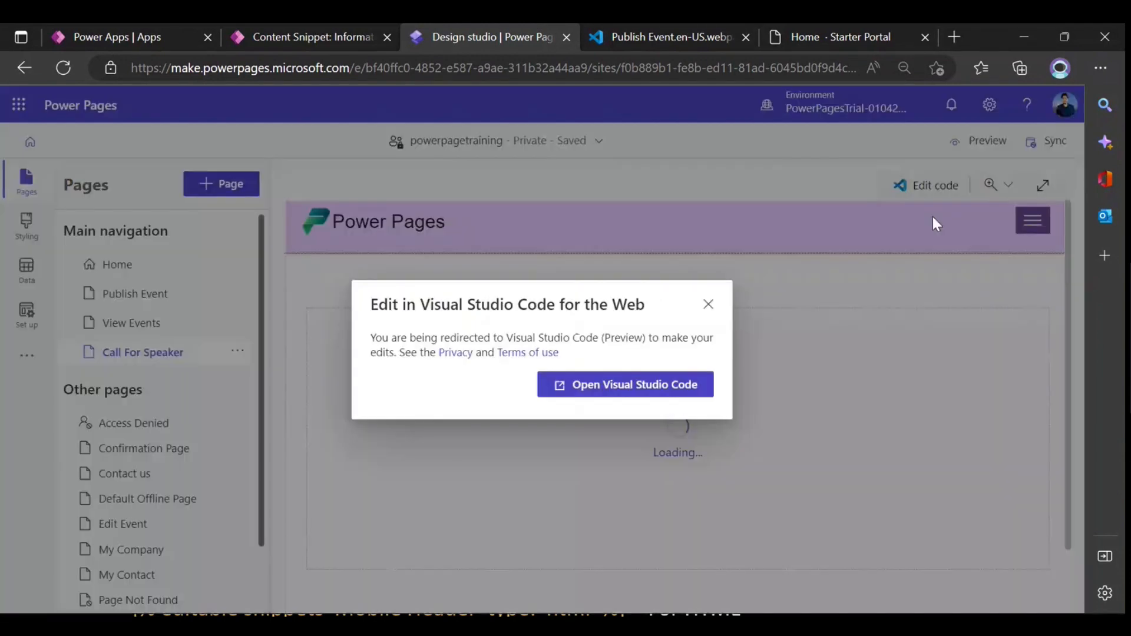
pyautogui.click(660, 32)
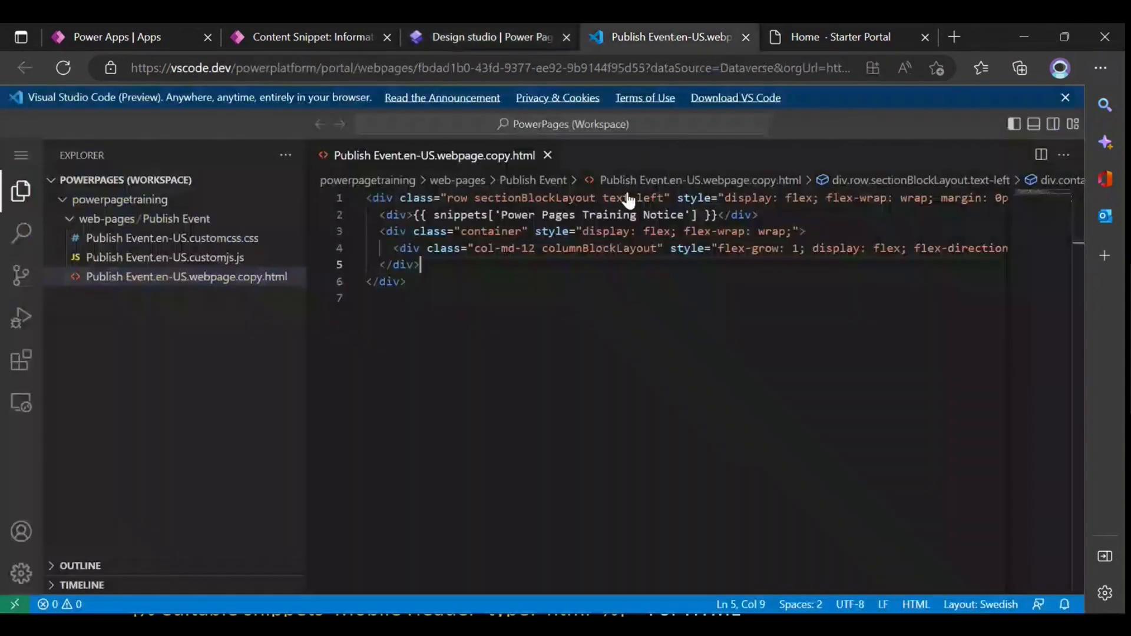
pyautogui.moveTo(768, 214); pyautogui.dragTo(371, 215)
pyautogui.hotkey('ctrl', 'c')
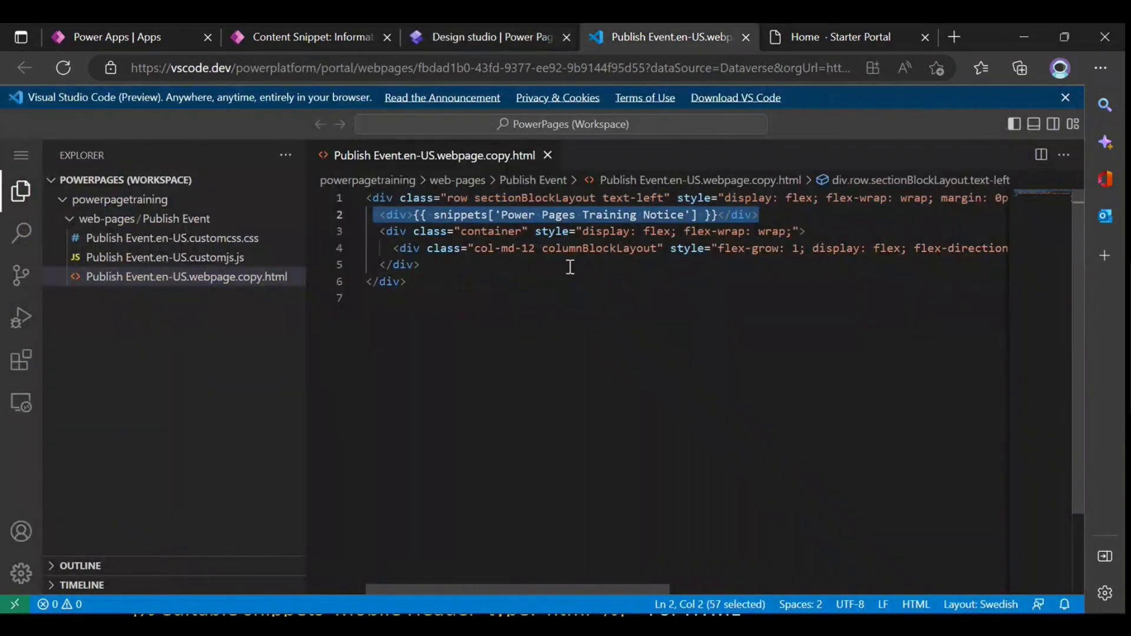
# - Close the Publish Event code and open the Call For Speaker page's code in Visual Studio Code
pyautogui.click(745, 37)
pyautogui.click(553, 36)
pyautogui.click(645, 390)
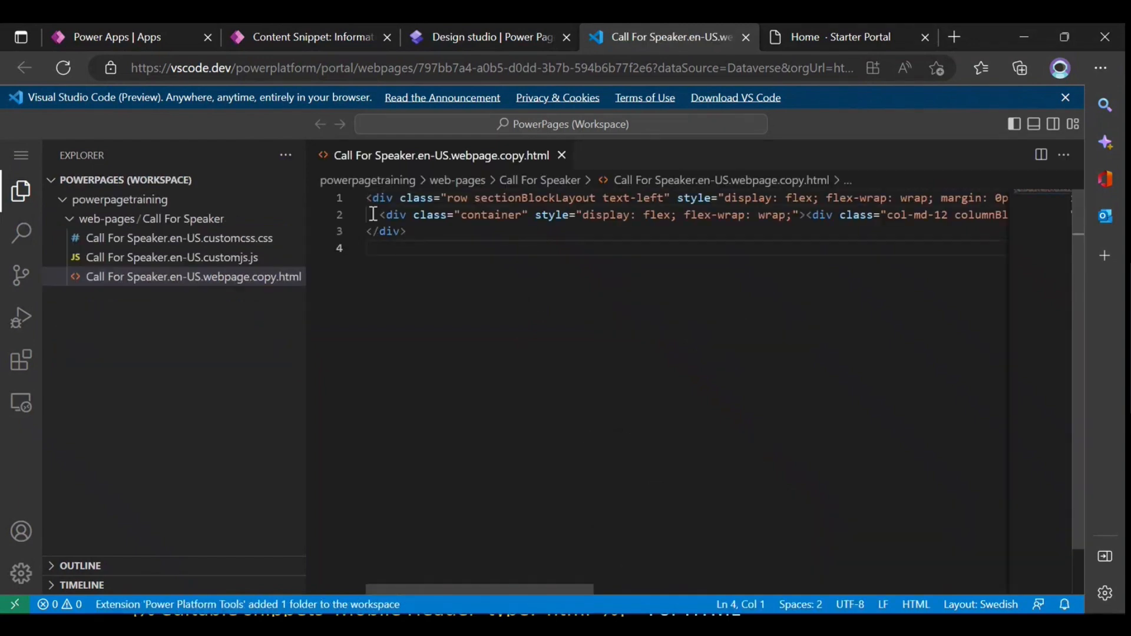
# - Paste the Power Pages Training Notice snippet div on a new line above the container div in Call For Speaker and save the file
pyautogui.click(377, 217)
pyautogui.press('Return')
pyautogui.press('Up')
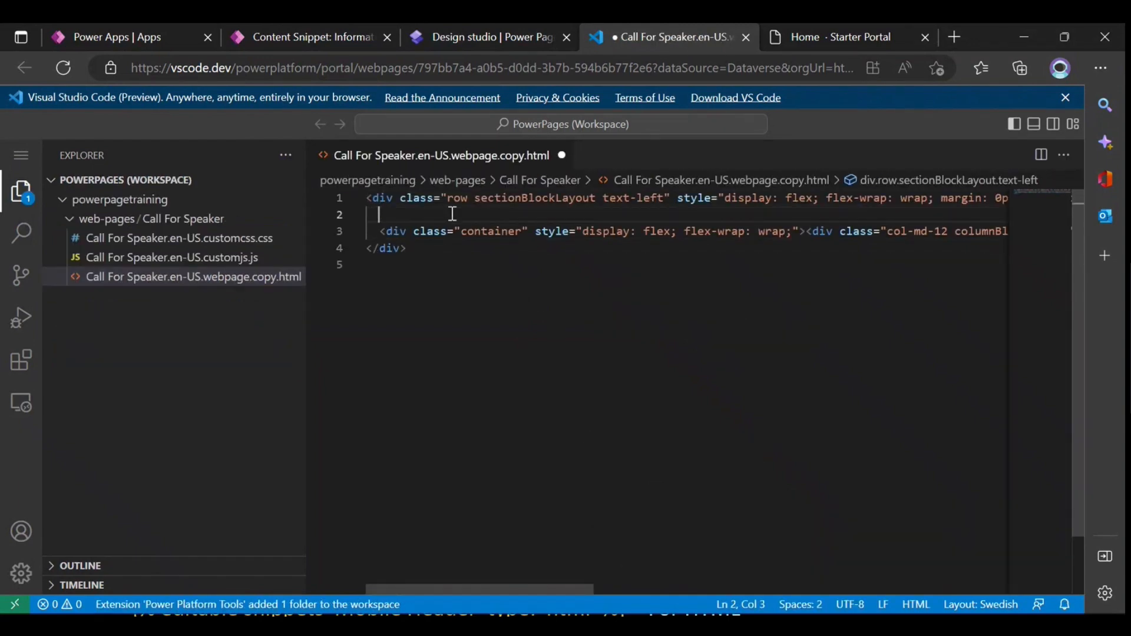
pyautogui.hotkey('ctrl', 'v')
pyautogui.click(570, 337)
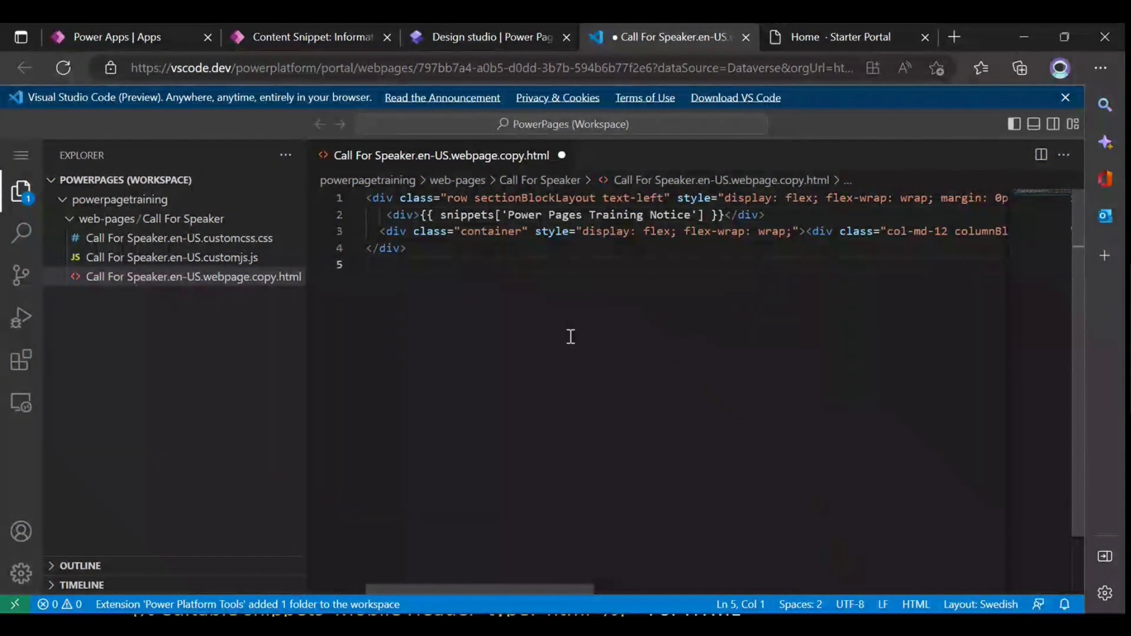
pyautogui.hotkey('ctrl', 's')
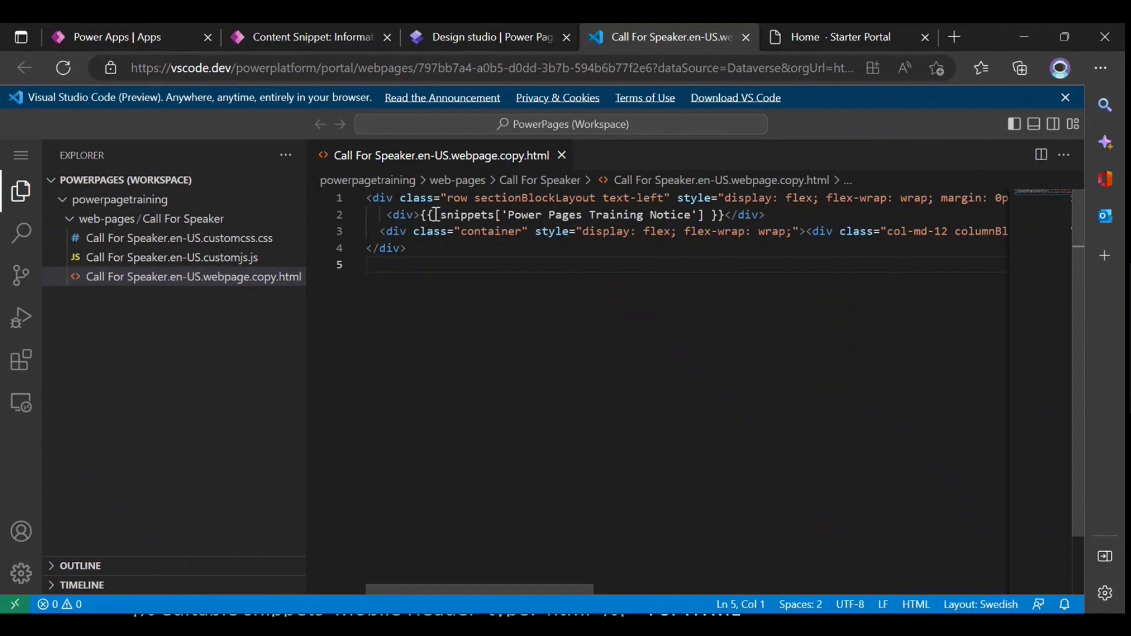
pyautogui.moveTo(630, 229)
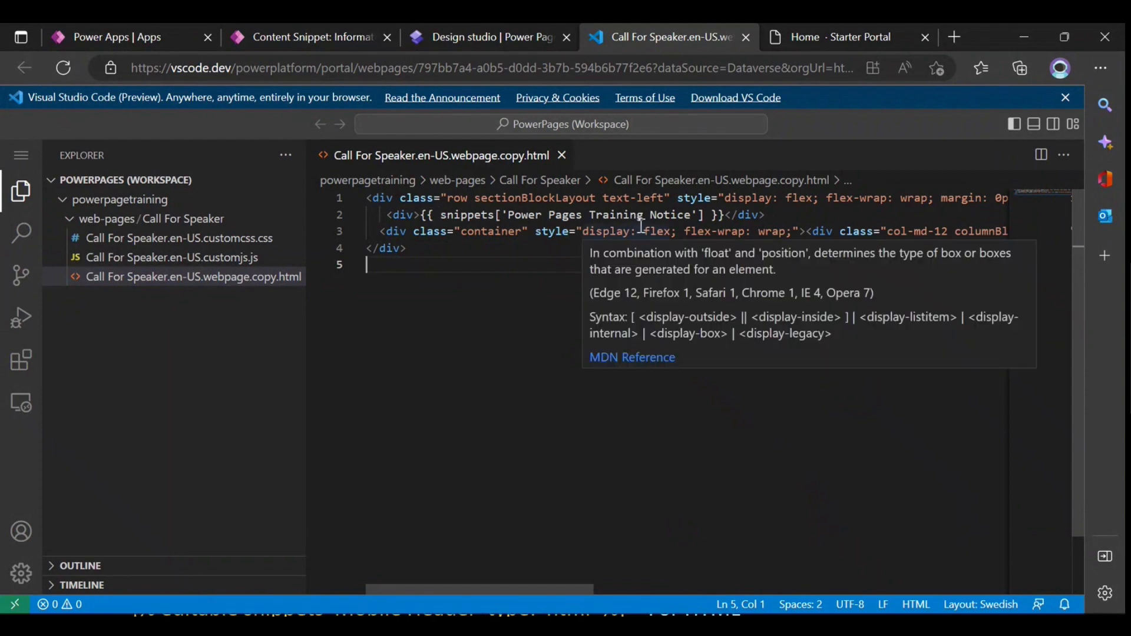
pyautogui.click(737, 231)
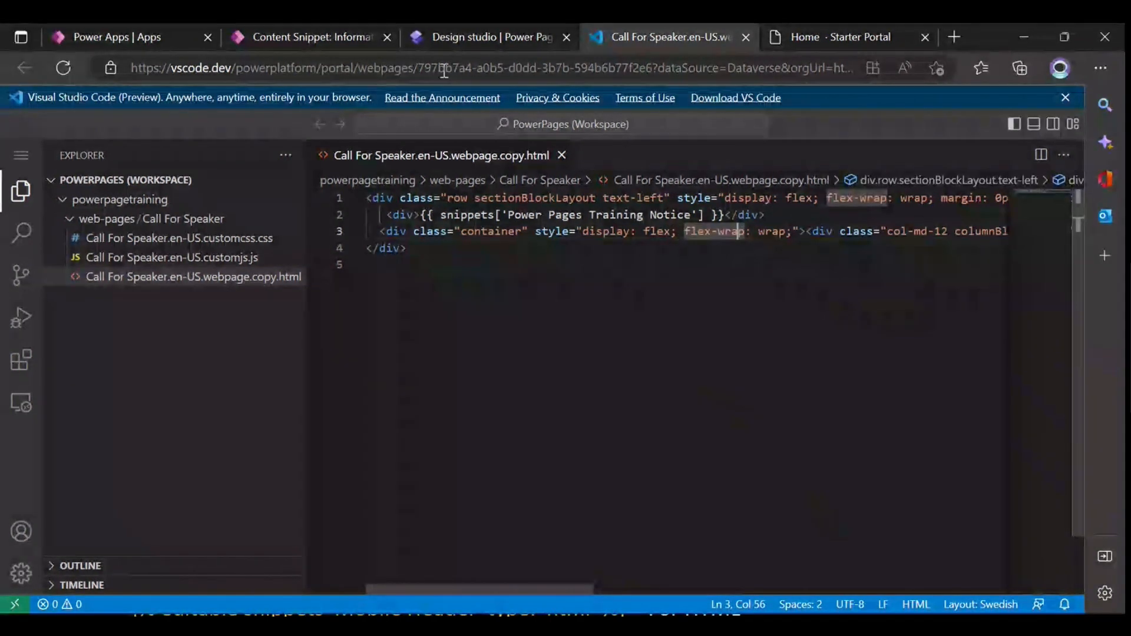
# - Sync the Call For Speaker code changes into the design studio and select the training notice text on the page
pyautogui.click(482, 38)
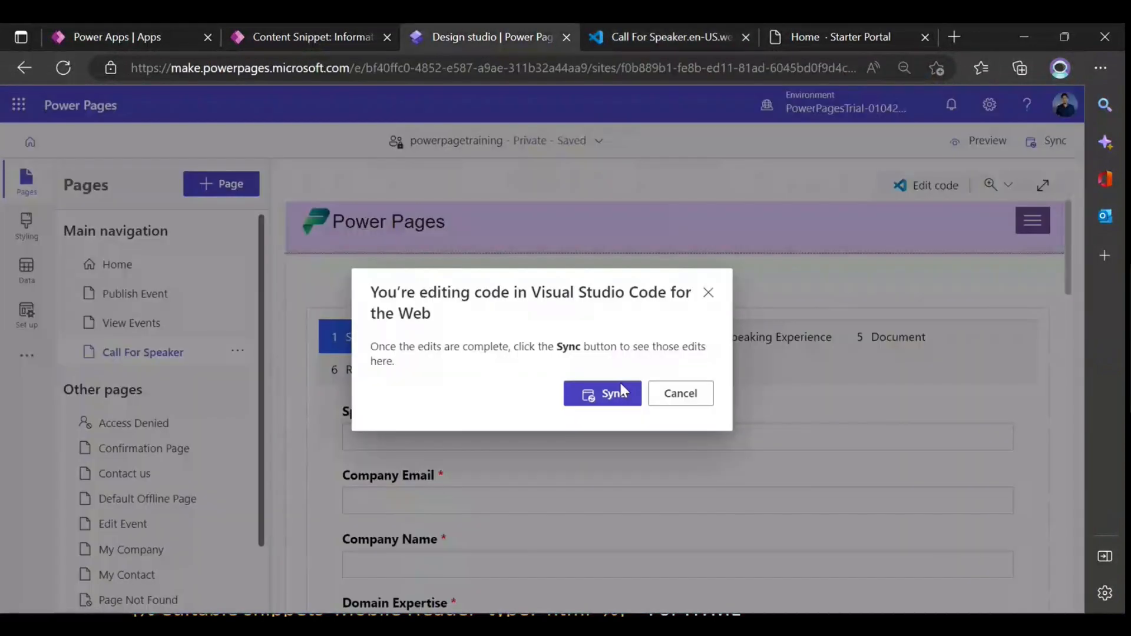
pyautogui.click(619, 391)
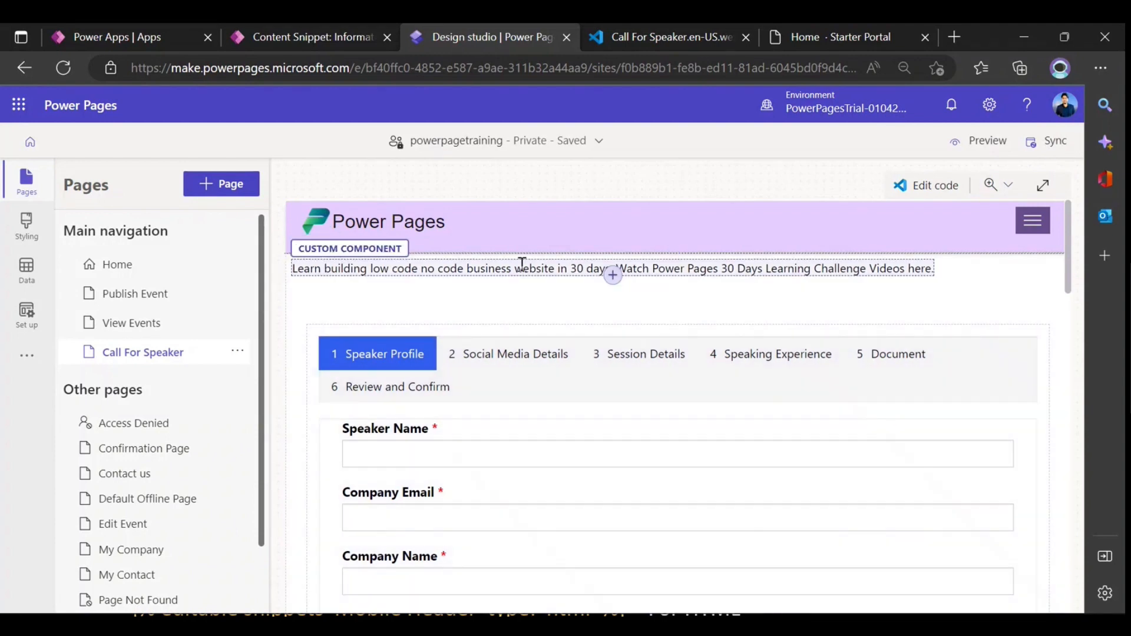
pyautogui.click(521, 266)
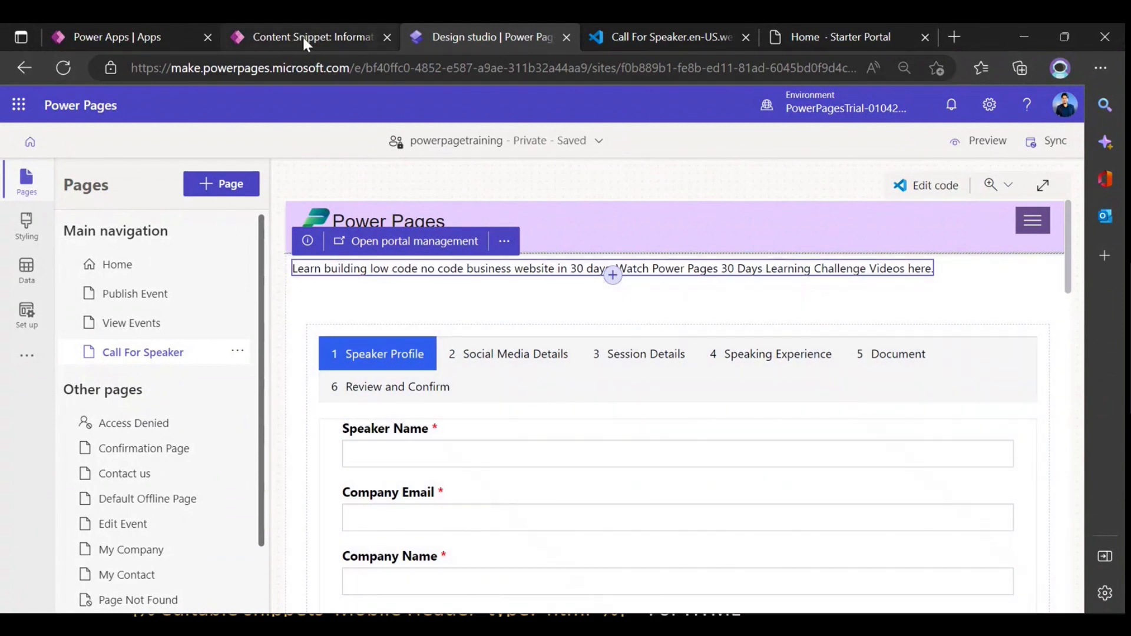
# - Return to the Power Pages Training Notice content snippet and change its type from Text to HTML
pyautogui.click(302, 34)
pyautogui.scroll(-2, 459, 394)
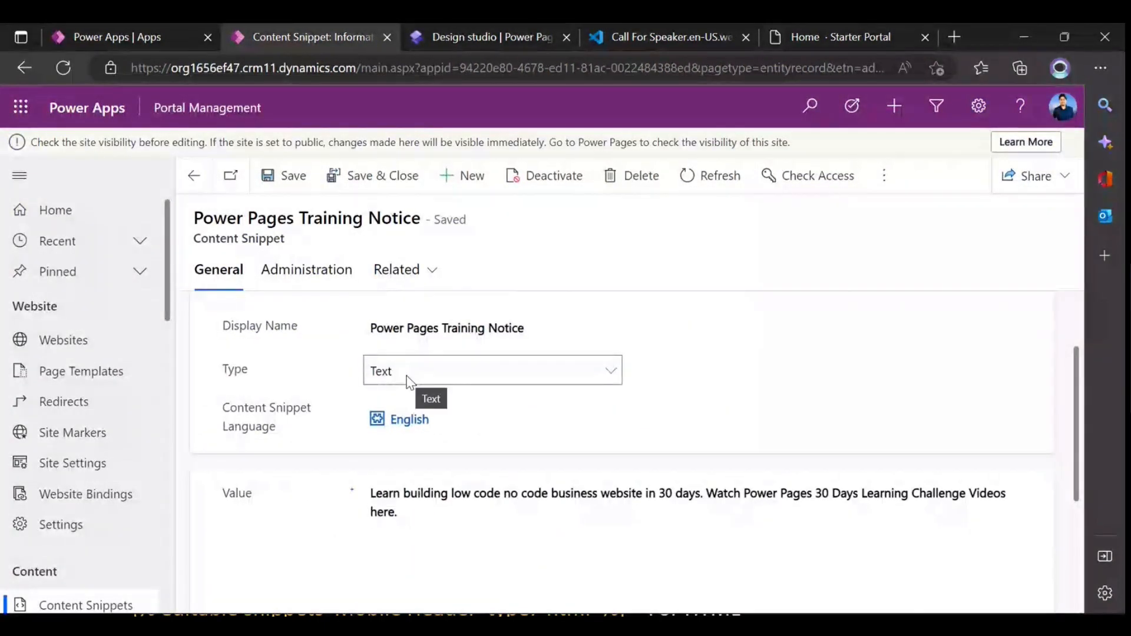
pyautogui.click(408, 377)
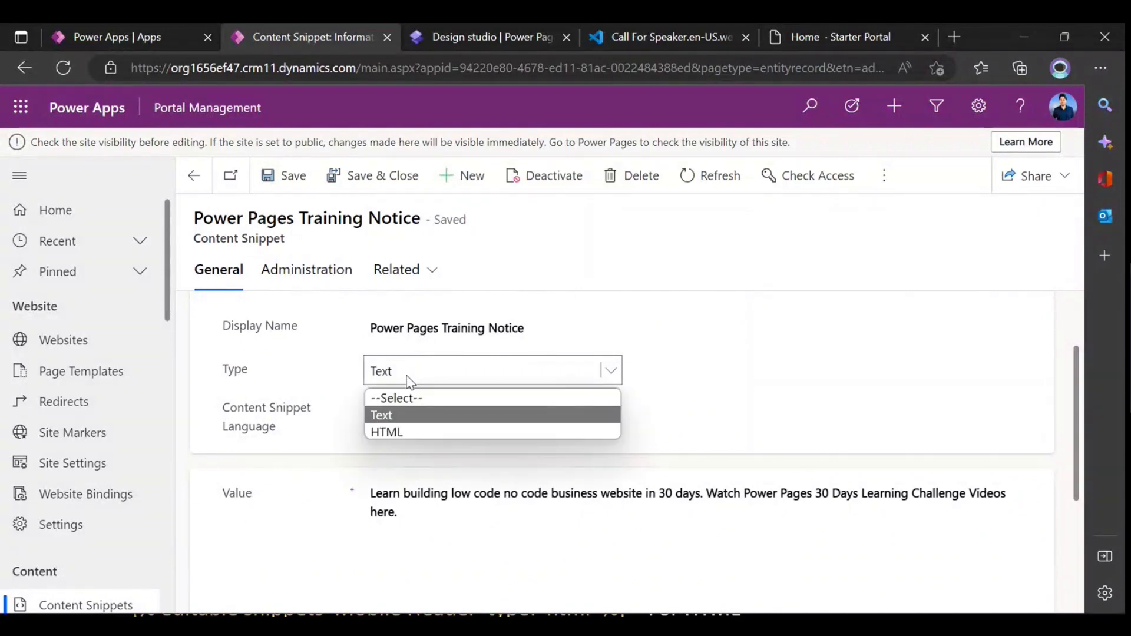
pyautogui.click(394, 433)
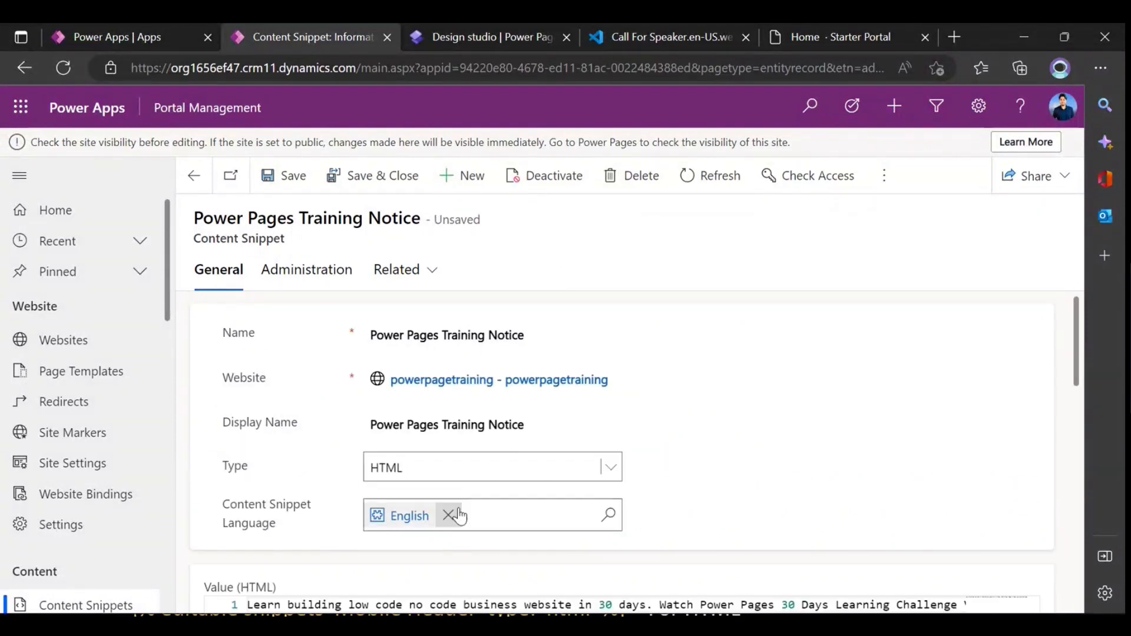
pyautogui.scroll(-2, 509, 436)
pyautogui.click(453, 461)
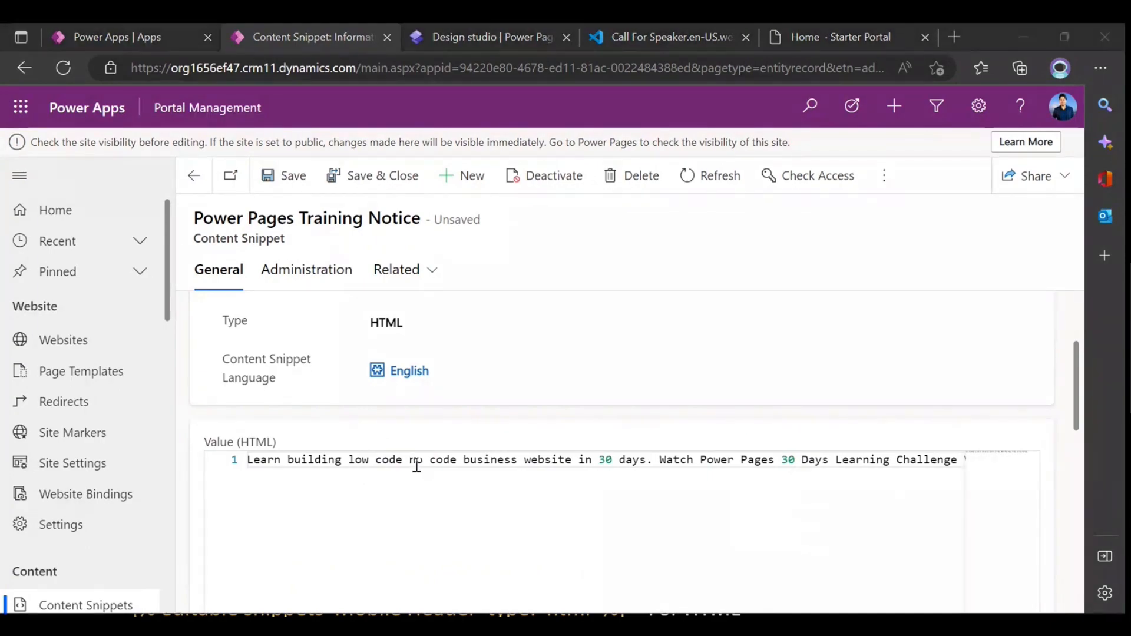
# - Switch to Notepad and copy the styled div block containing the marquee notice and its video link
pyautogui.hotkey('alt', 'Tab')
pyautogui.hotkey('alt', 'Tab')
pyautogui.hotkey('alt', 'Tab')
pyautogui.hotkey('alt', 'Tab')
pyautogui.hotkey('alt', 'Tab')
pyautogui.hotkey('alt', 'Tab')
pyautogui.hotkey('alt', 'Tab')
pyautogui.hotkey('alt', 'Tab')
pyautogui.hotkey('alt', 'Tab')
pyautogui.hotkey('alt', 'Tab')
pyautogui.hotkey('alt', 'Tab')
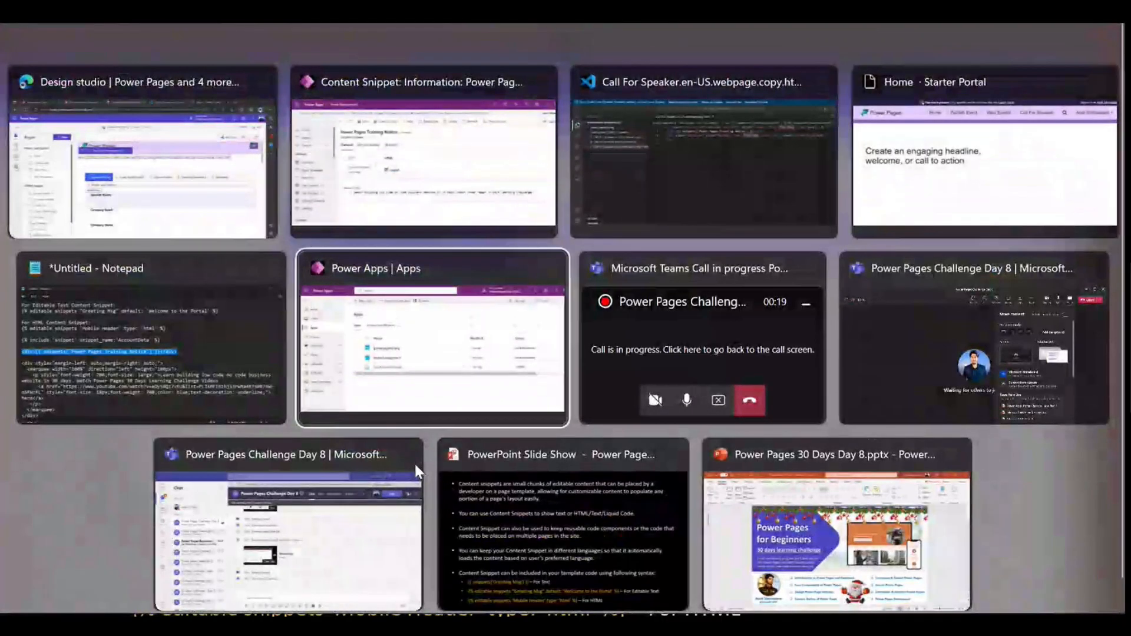
pyautogui.hotkey('alt', 'Tab')
pyautogui.hotkey('alt', 'Tab')
pyautogui.hotkey('alt', 'Tab')
pyautogui.hotkey('alt', 'Tab')
pyautogui.hotkey('alt', 'Tab')
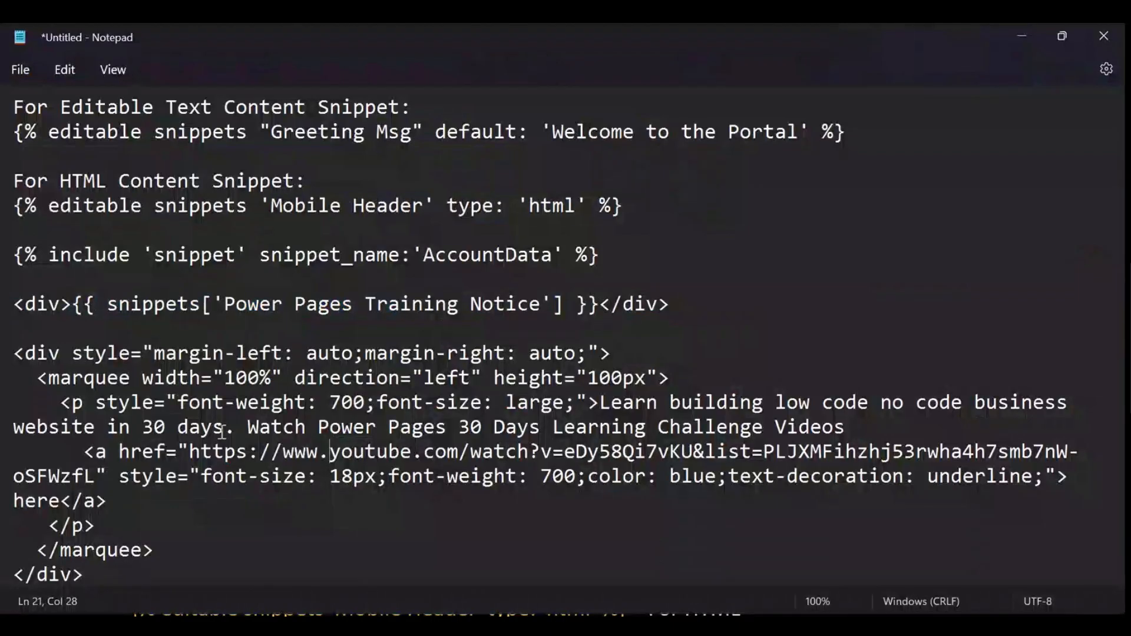
pyautogui.moveTo(14, 352); pyautogui.dragTo(115, 578)
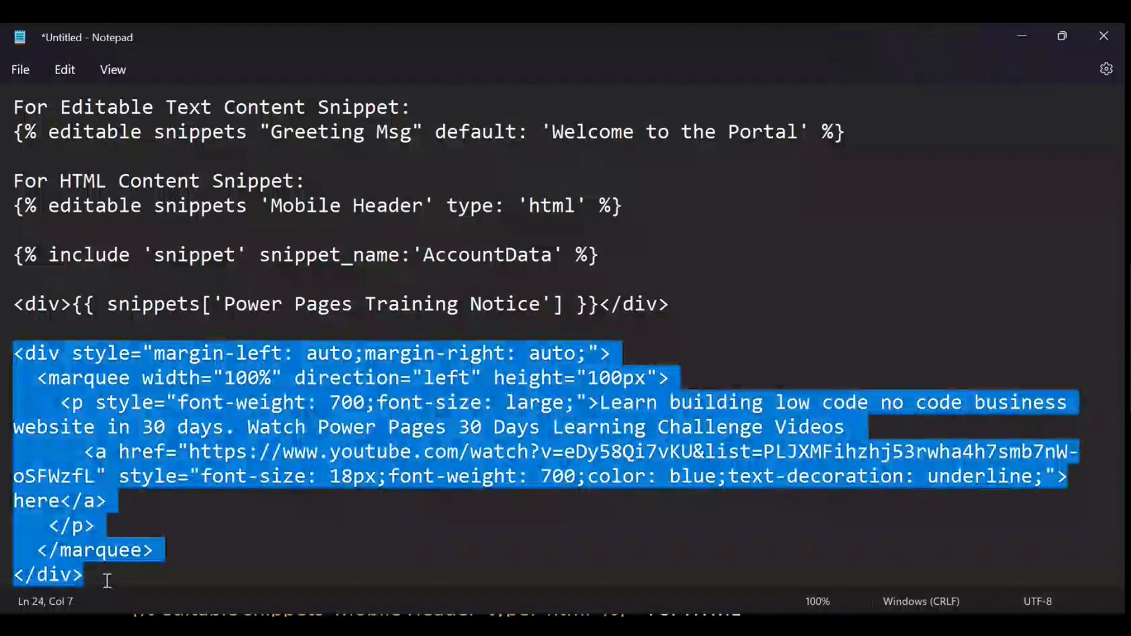
pyautogui.hotkey('alt', 'Tab')
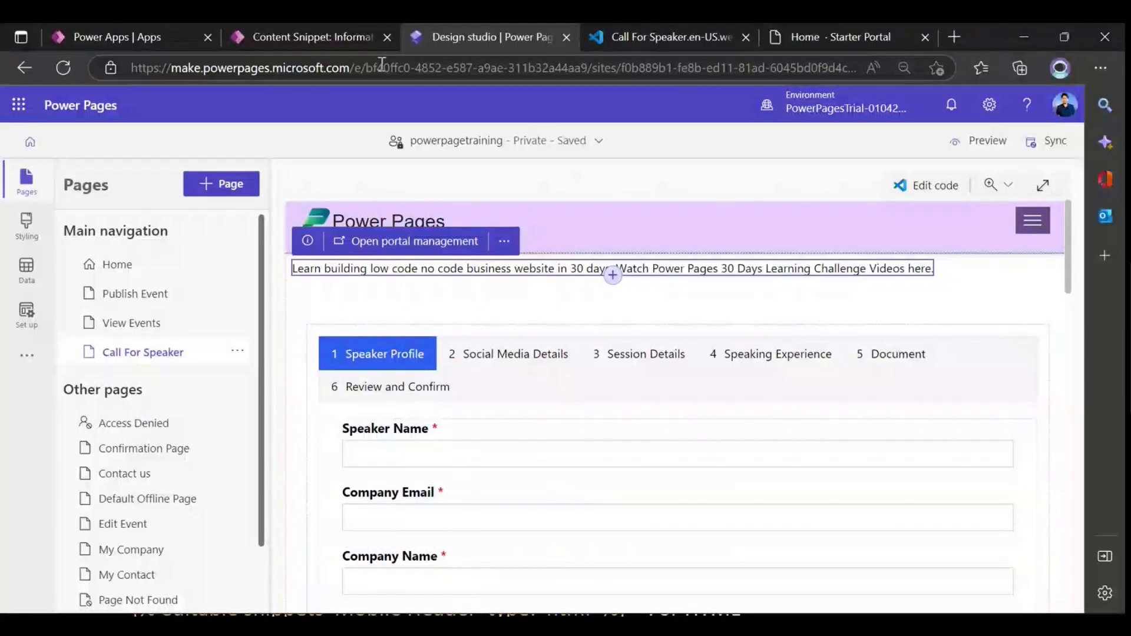
# - Replace the Power Pages Training Notice snippet's HTML value with the copied marquee block and save the record
pyautogui.click(352, 34)
pyautogui.hotkey('ctrl', 'a')
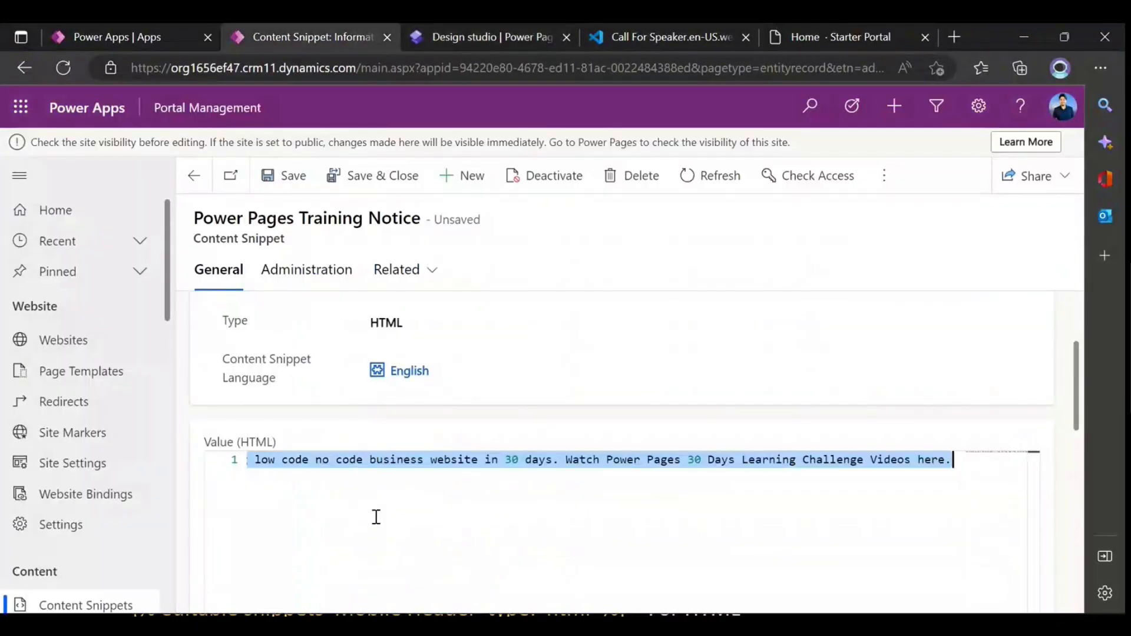
pyautogui.hotkey('ctrl', 'v')
pyautogui.click(375, 510)
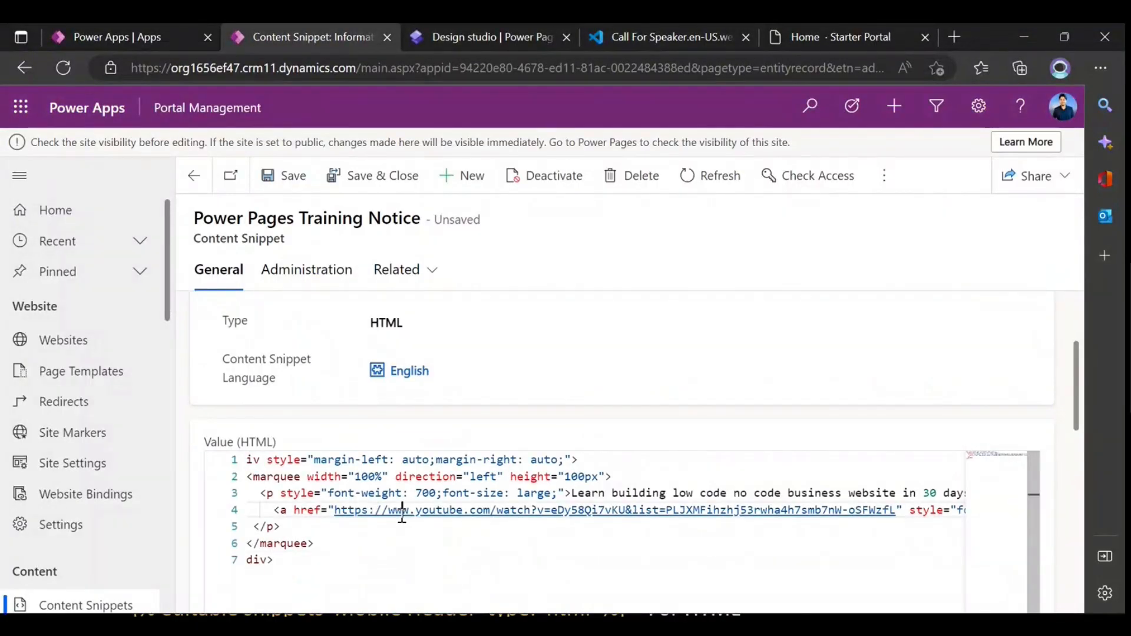
pyautogui.moveTo(313, 480); pyautogui.dragTo(627, 477)
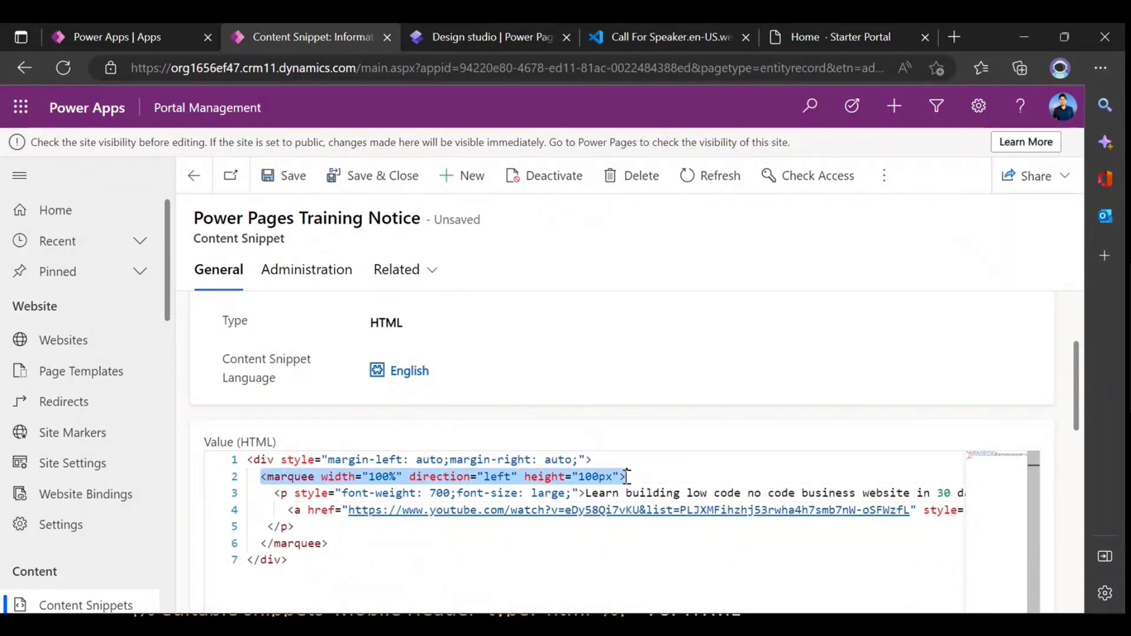
pyautogui.click(511, 510)
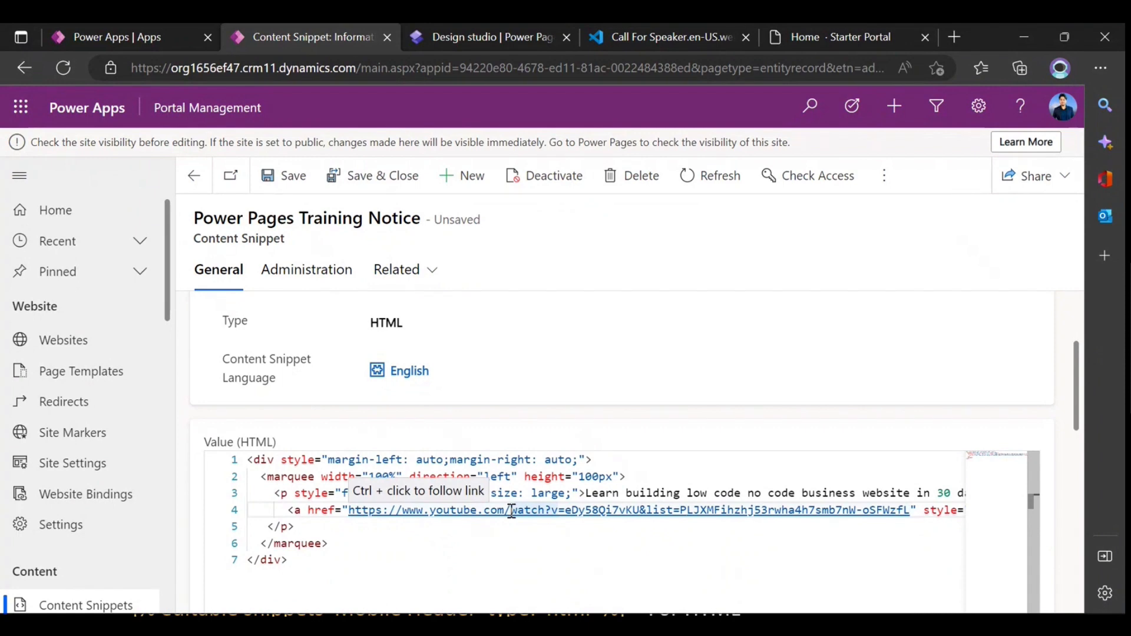
pyautogui.click(422, 525)
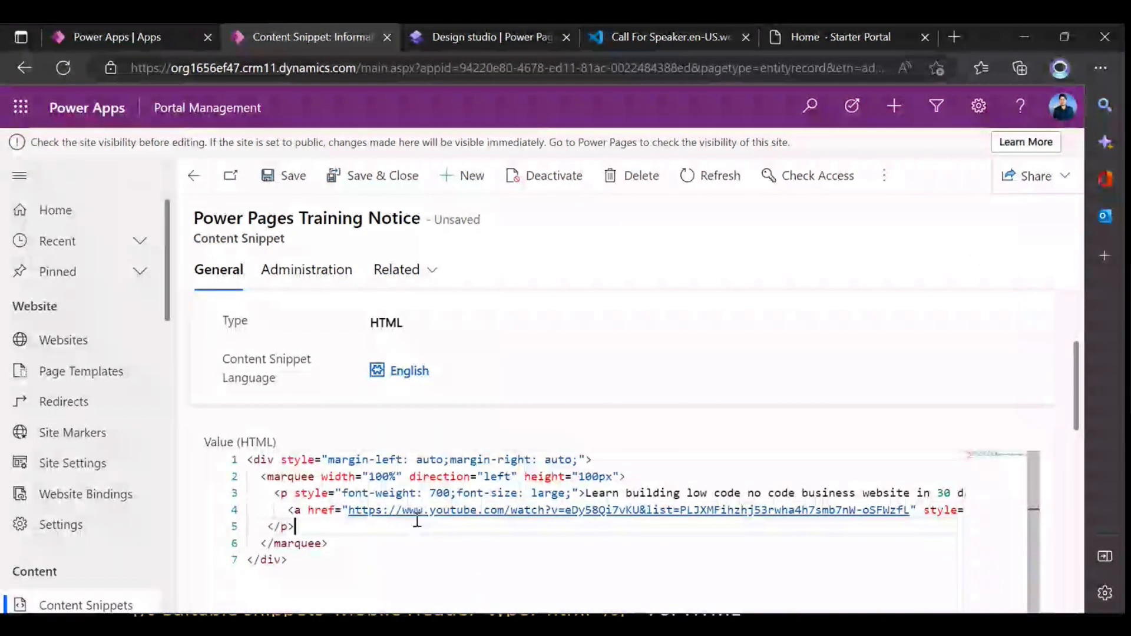
pyautogui.hotkey('ctrl', 's')
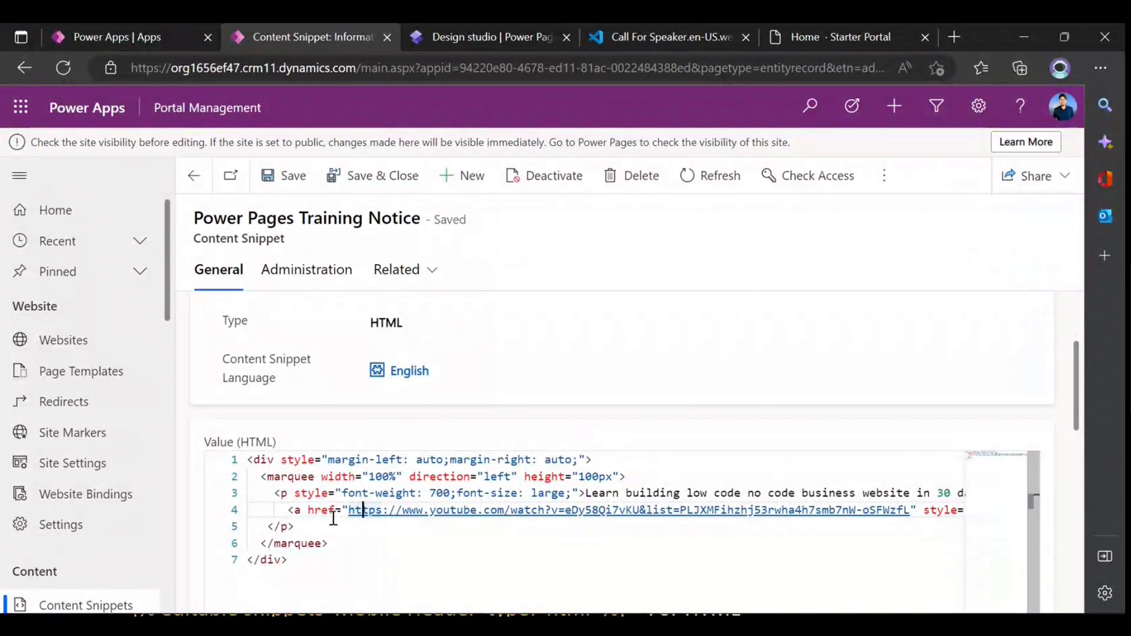
# - Examine the snippet's paragraph styling, notice text and YouTube link inside the marquee markup
pyautogui.moveTo(275, 493); pyautogui.dragTo(638, 490)
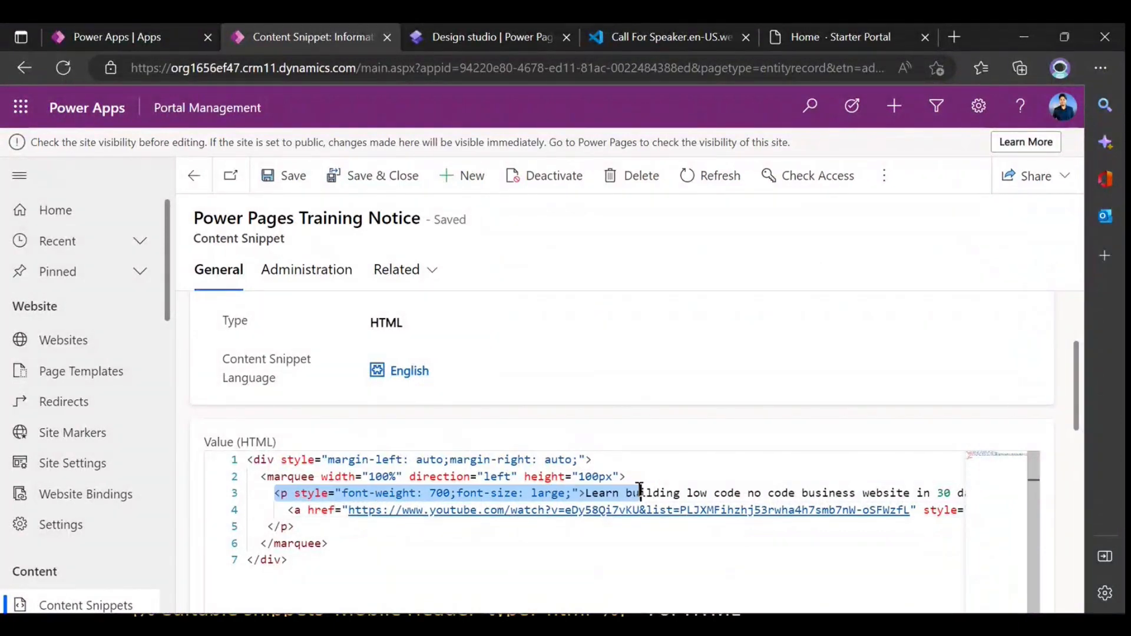
pyautogui.click(708, 493)
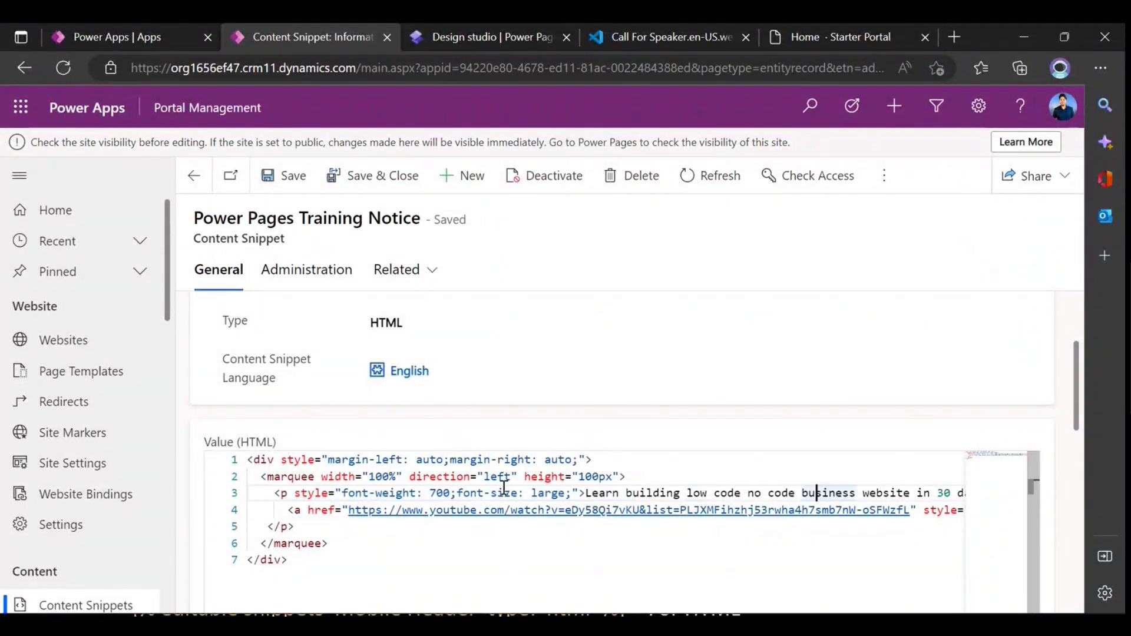
pyautogui.moveTo(273, 493); pyautogui.dragTo(506, 493)
pyautogui.click(504, 511)
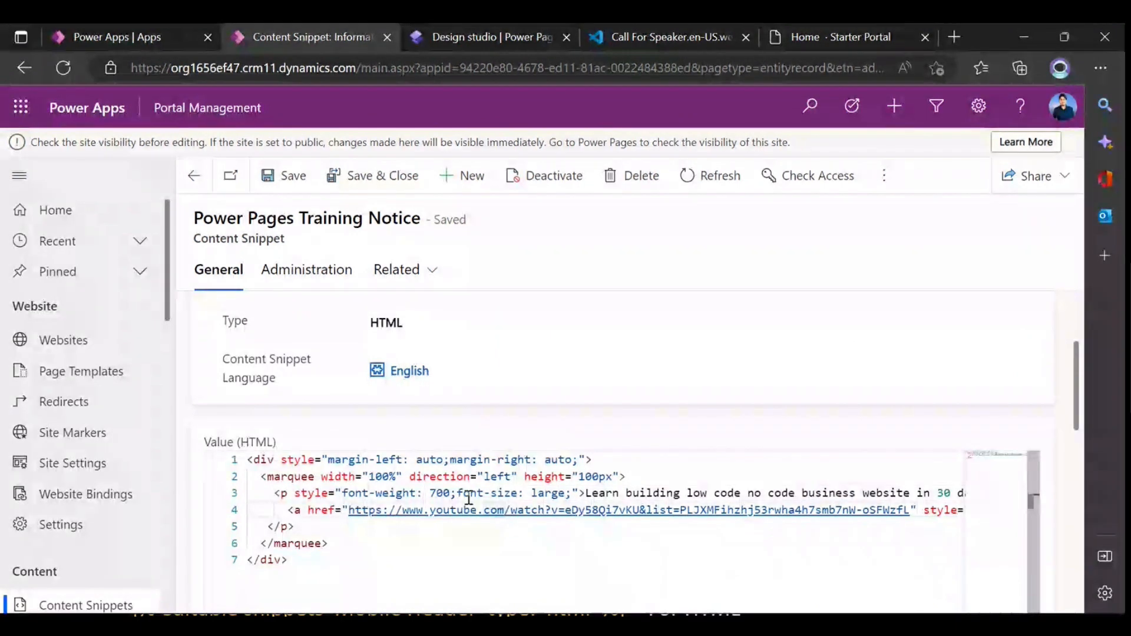
pyautogui.moveTo(424, 493); pyautogui.dragTo(562, 493)
pyautogui.click(525, 510)
pyautogui.moveTo(349, 493); pyautogui.dragTo(960, 490)
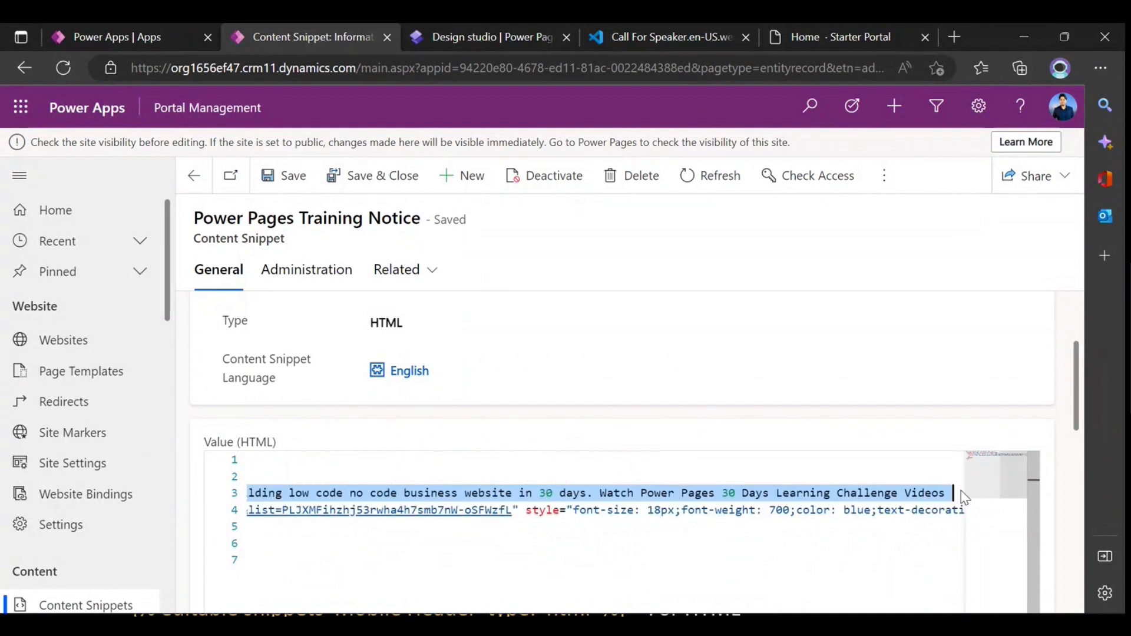
pyautogui.click(731, 493)
pyautogui.moveTo(478, 493); pyautogui.dragTo(271, 512)
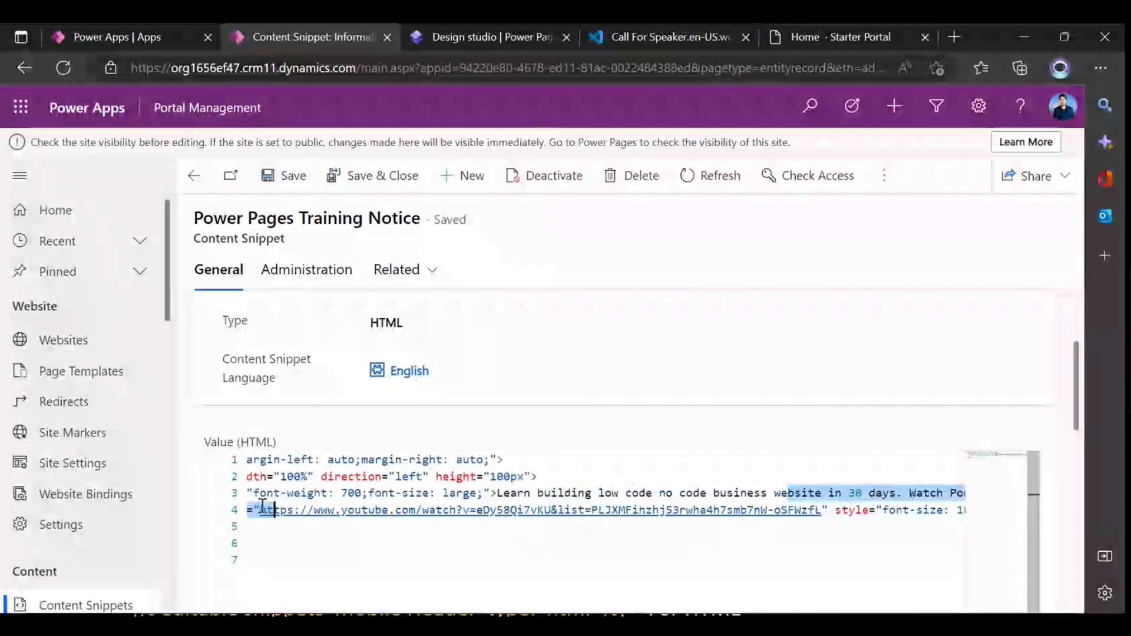
pyautogui.click(273, 511)
pyautogui.moveTo(355, 511); pyautogui.dragTo(249, 512)
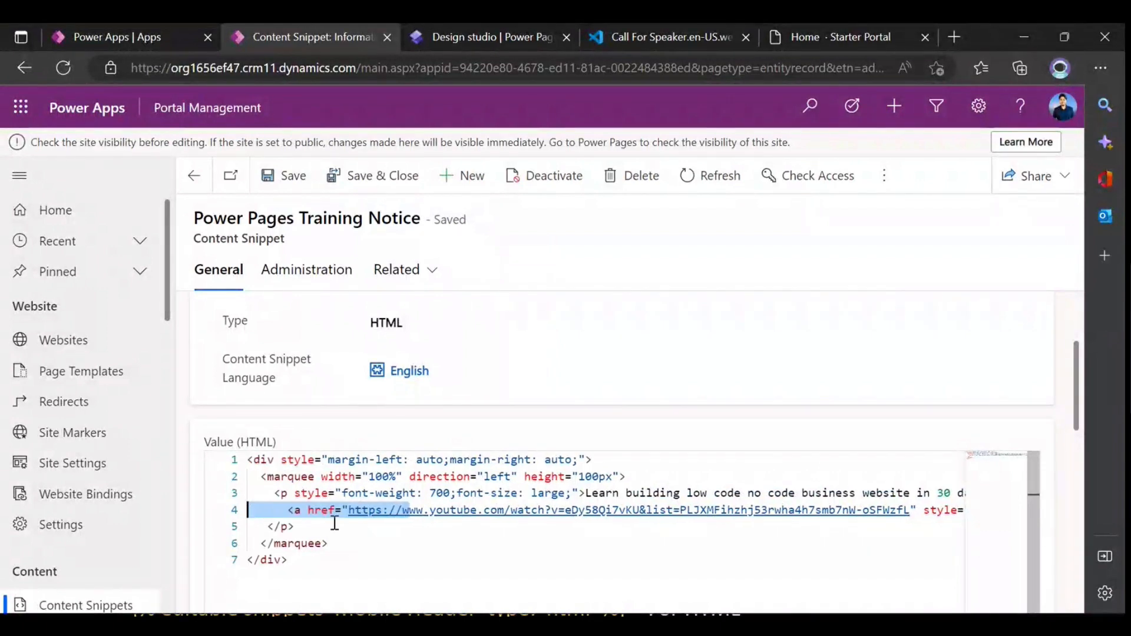
pyautogui.click(342, 524)
pyautogui.moveTo(680, 512); pyautogui.dragTo(929, 516)
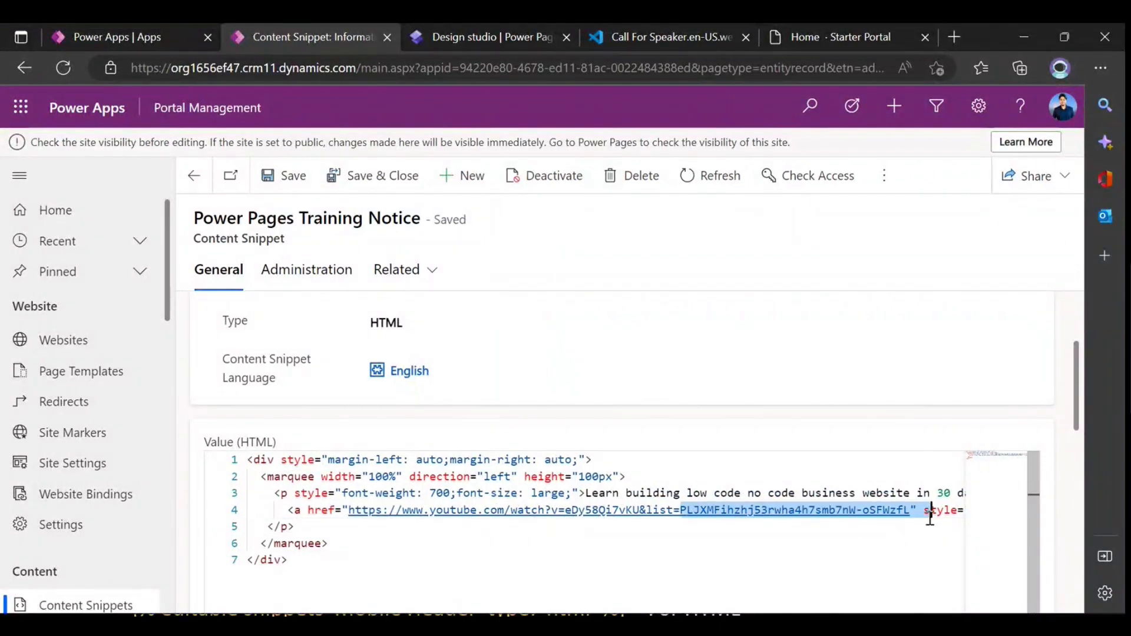
pyautogui.click(921, 518)
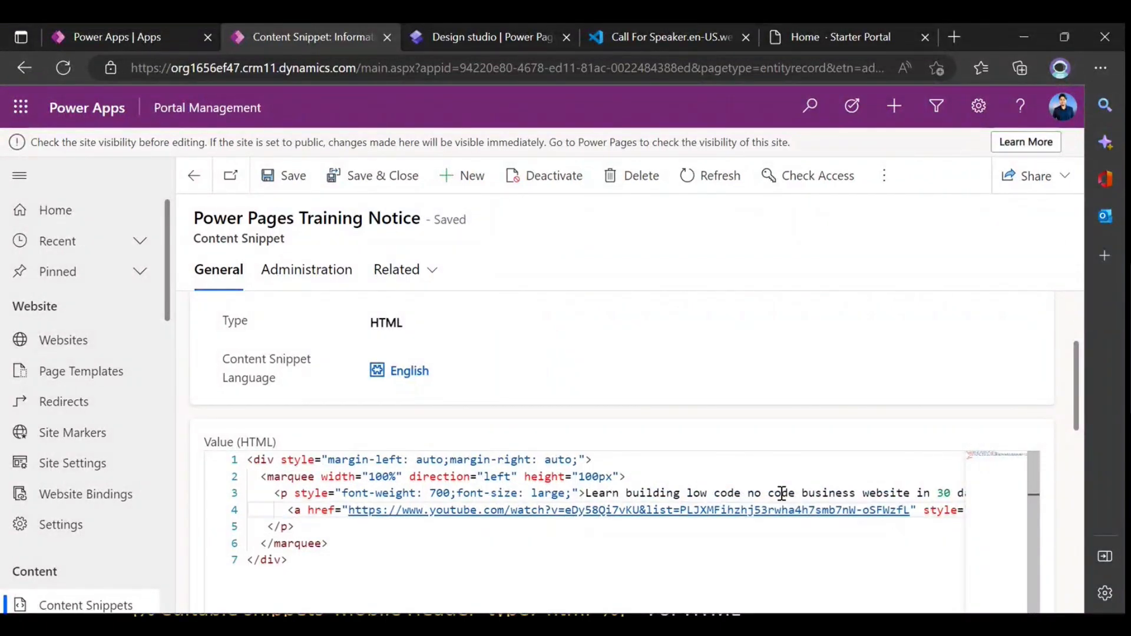
# - Review the snippet's complete HTML block from the opening div to the closing div
pyautogui.click(256, 478)
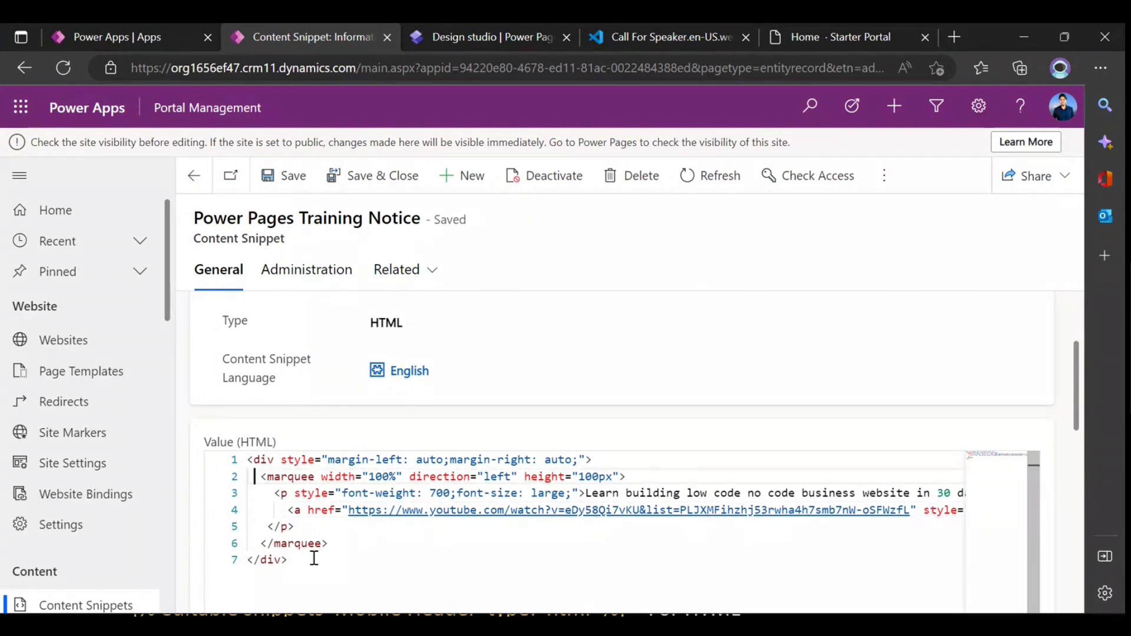
pyautogui.moveTo(314, 558); pyautogui.dragTo(248, 462)
pyautogui.click(365, 522)
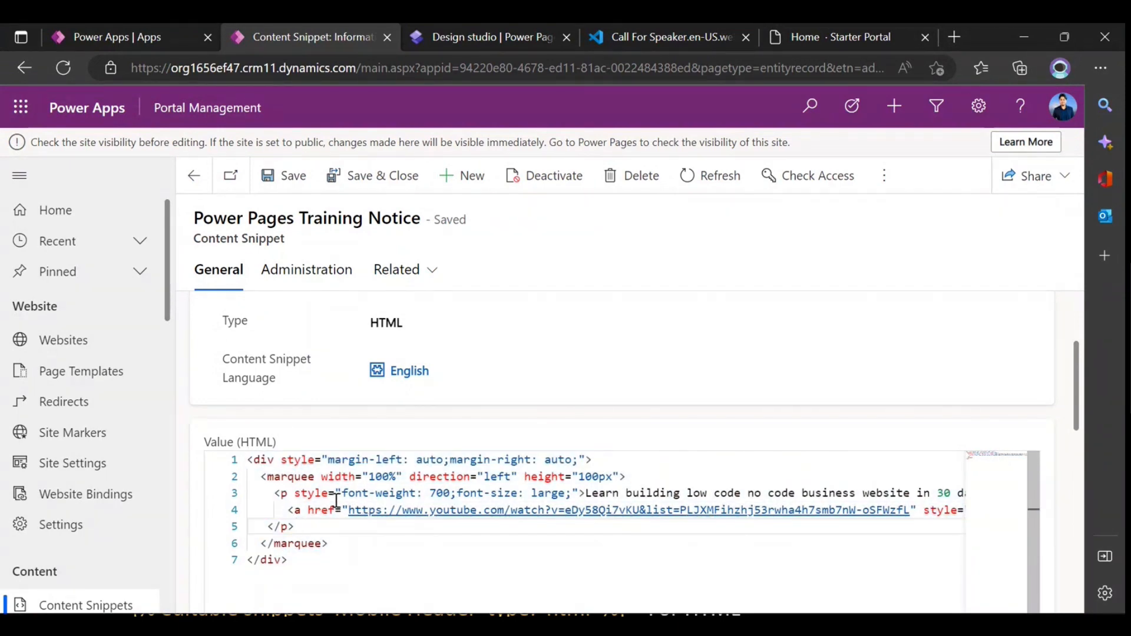
pyautogui.click(337, 495)
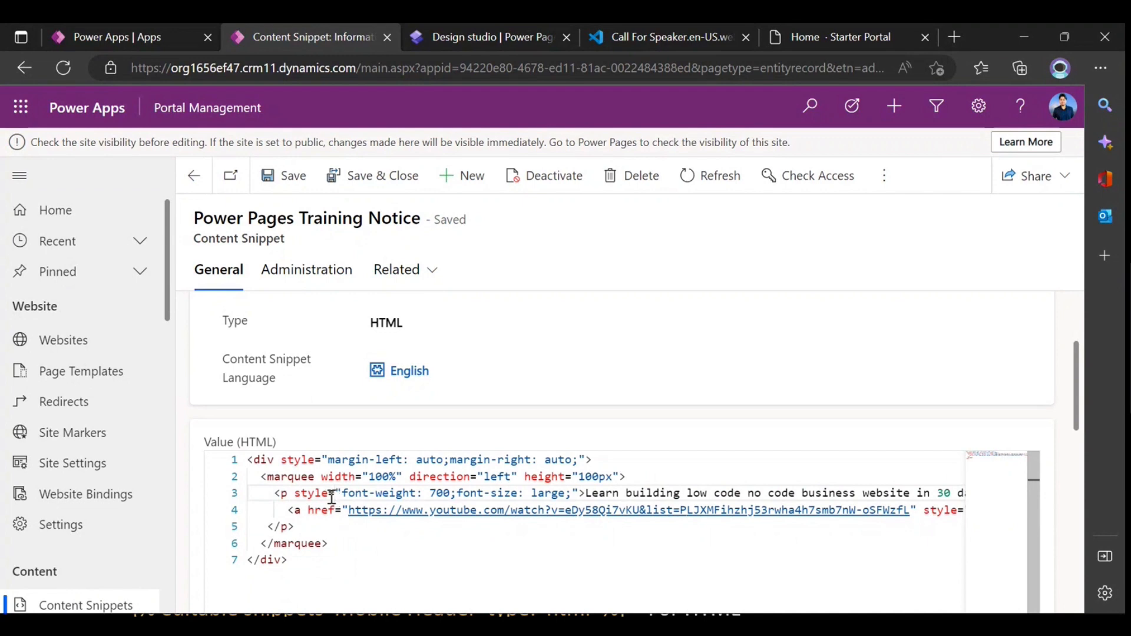
pyautogui.scroll(3, 331, 497)
pyautogui.scroll(-3, 331, 497)
pyautogui.click(404, 512)
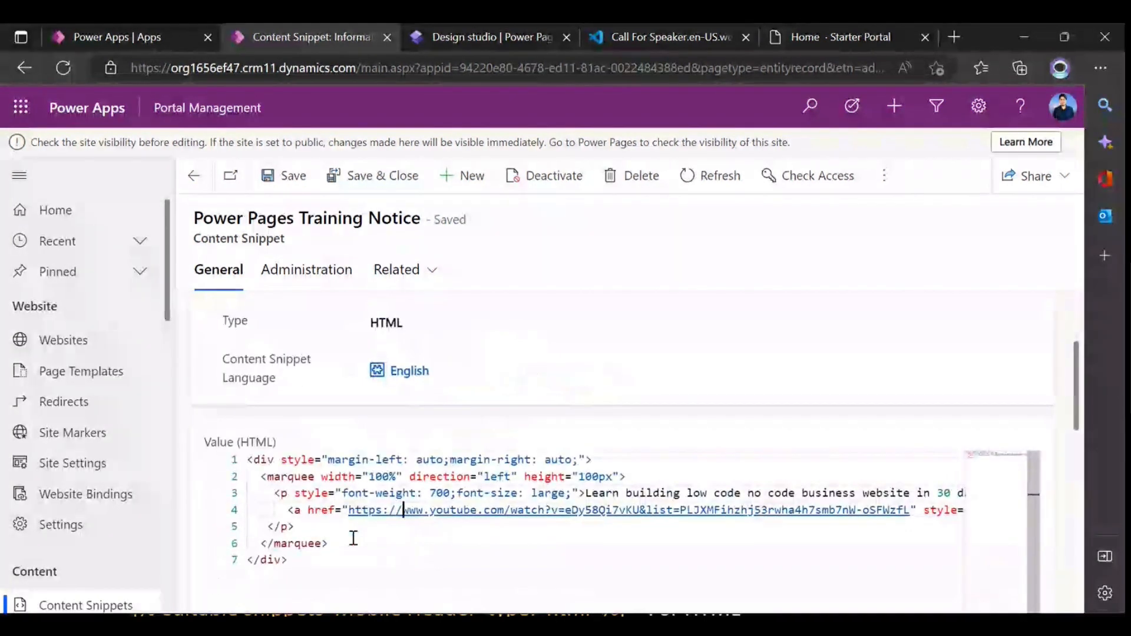
pyautogui.moveTo(322, 563); pyautogui.dragTo(247, 458)
pyautogui.click(306, 462)
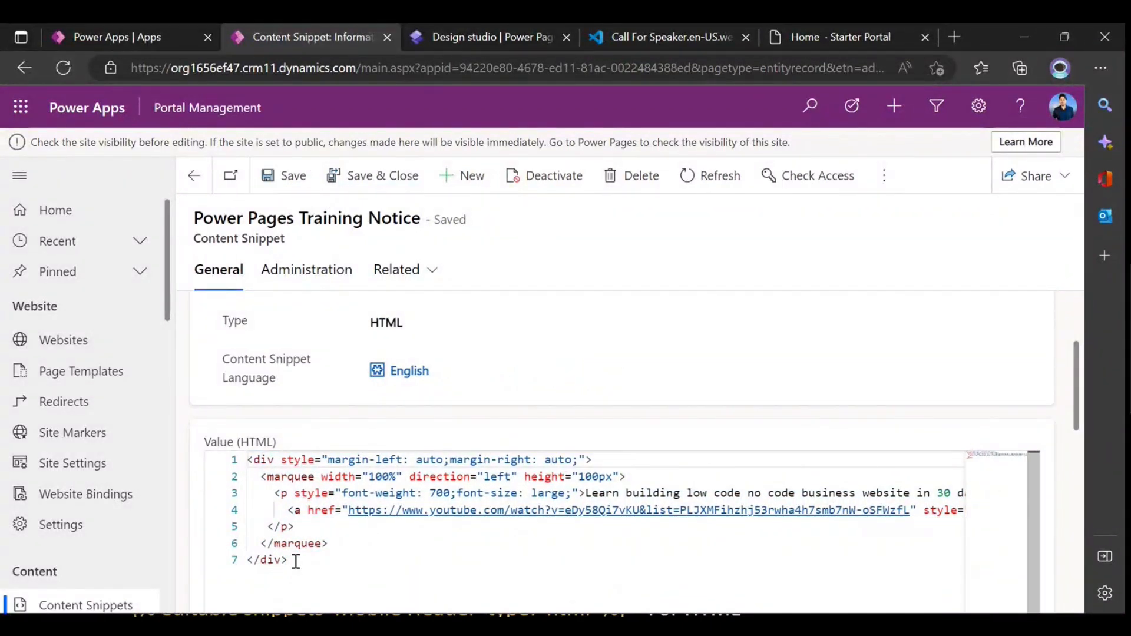
pyautogui.click(296, 561)
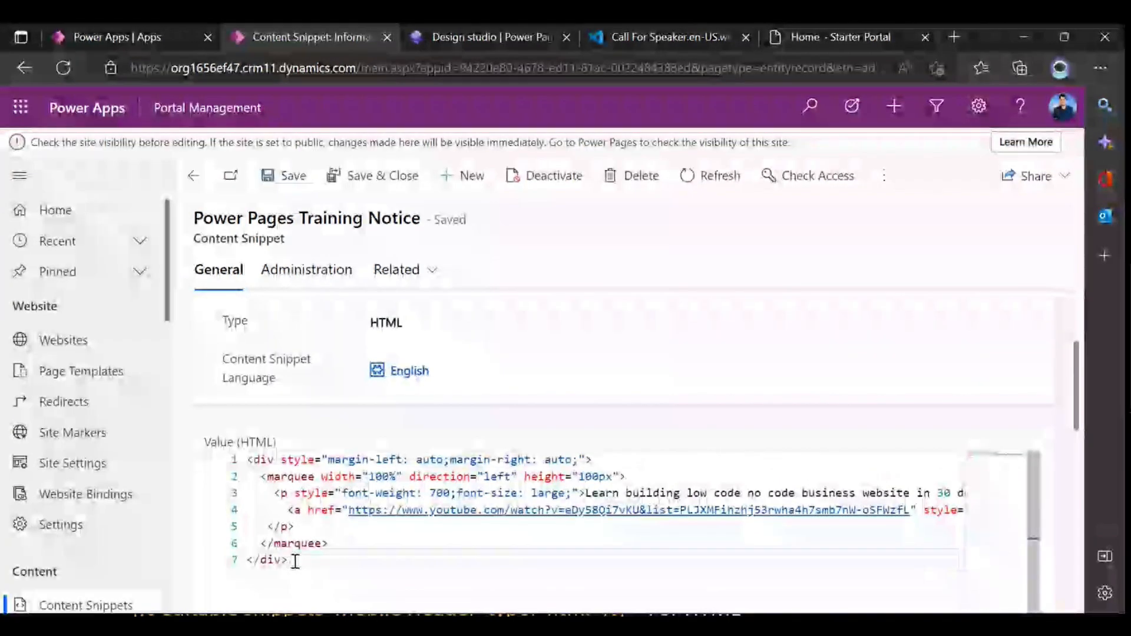
pyautogui.moveTo(296, 561); pyautogui.dragTo(253, 461)
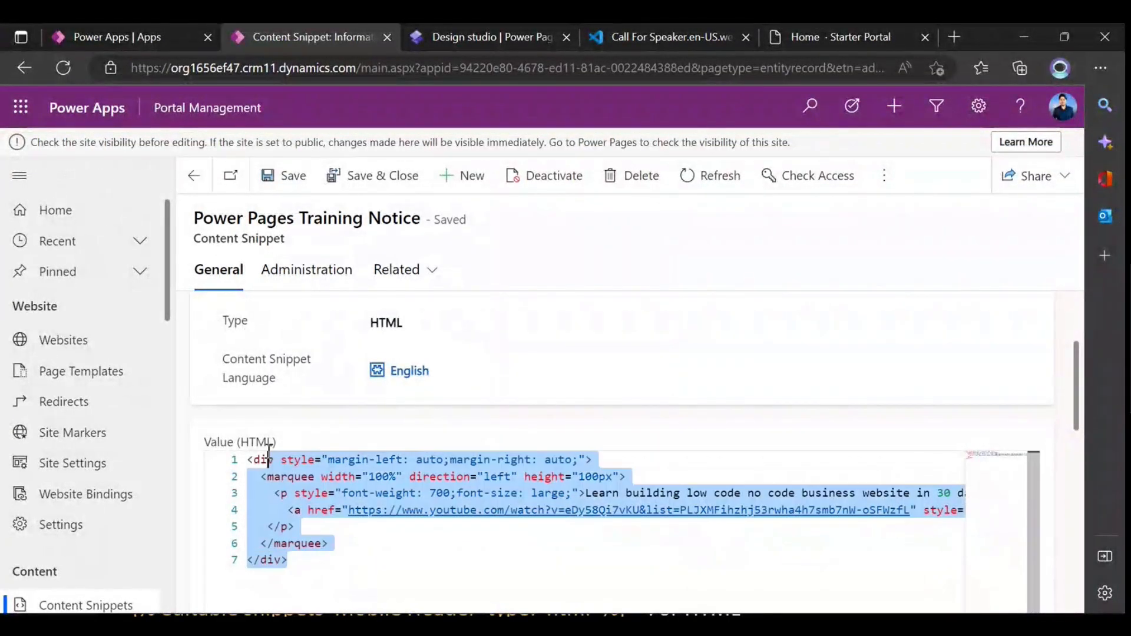
pyautogui.click(294, 493)
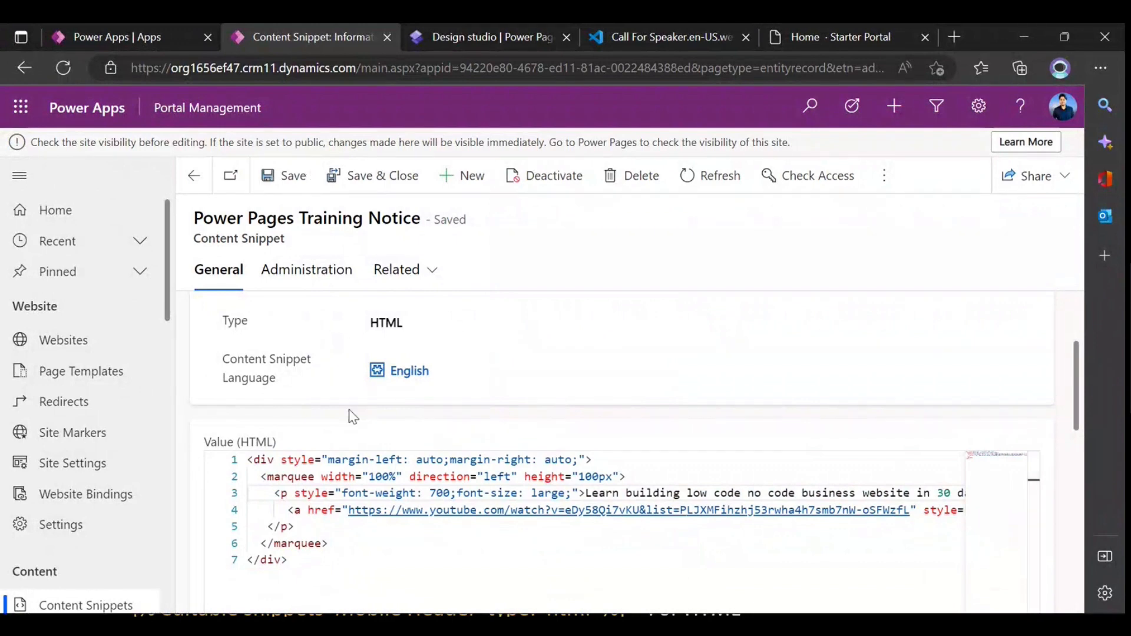
# - Return to the design studio and preview the Call For Speaker page in the browser
pyautogui.click(504, 37)
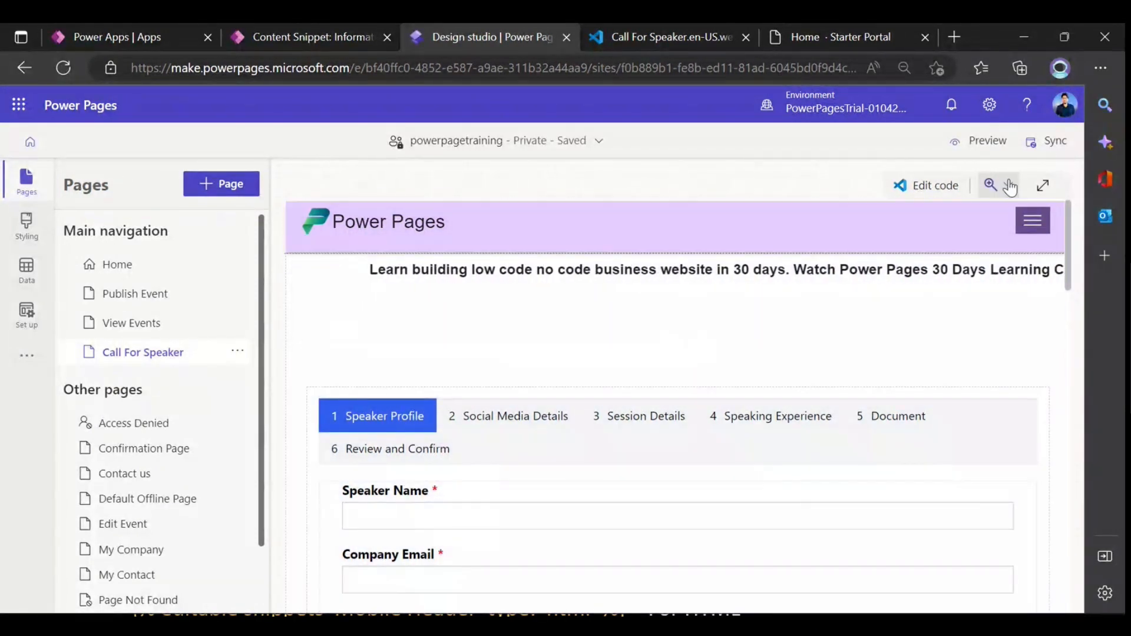
pyautogui.click(990, 144)
pyautogui.click(884, 177)
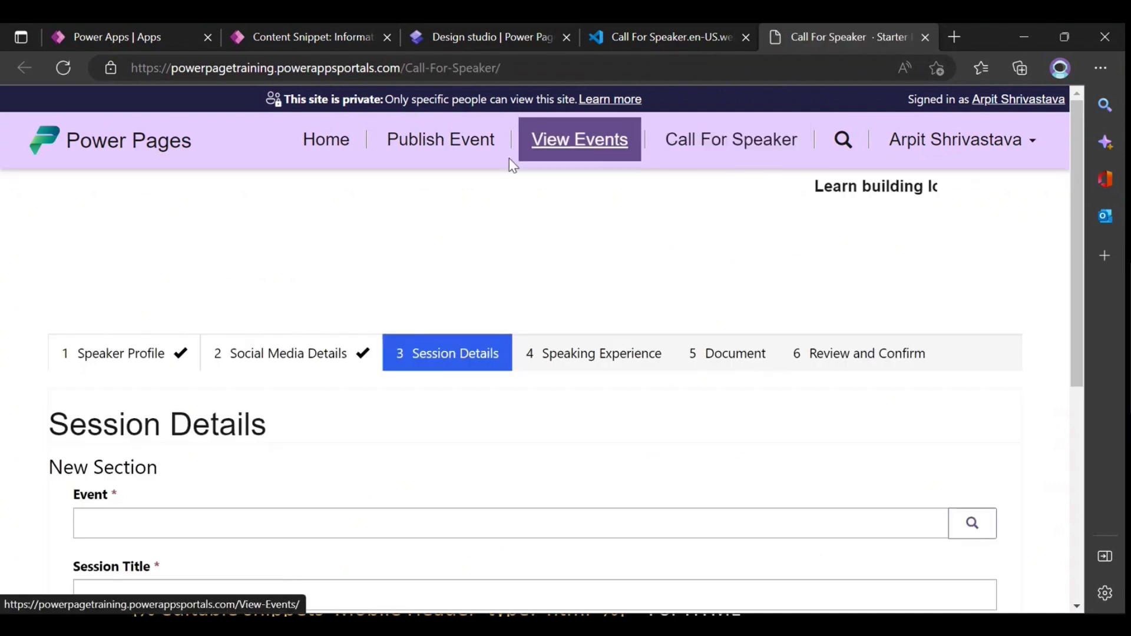
# - Open the site's Publish Event page in a new tab, check its scrolling notice, and return to the Call For Speaker preview
pyautogui.rightClick(442, 153)
pyautogui.click(472, 163)
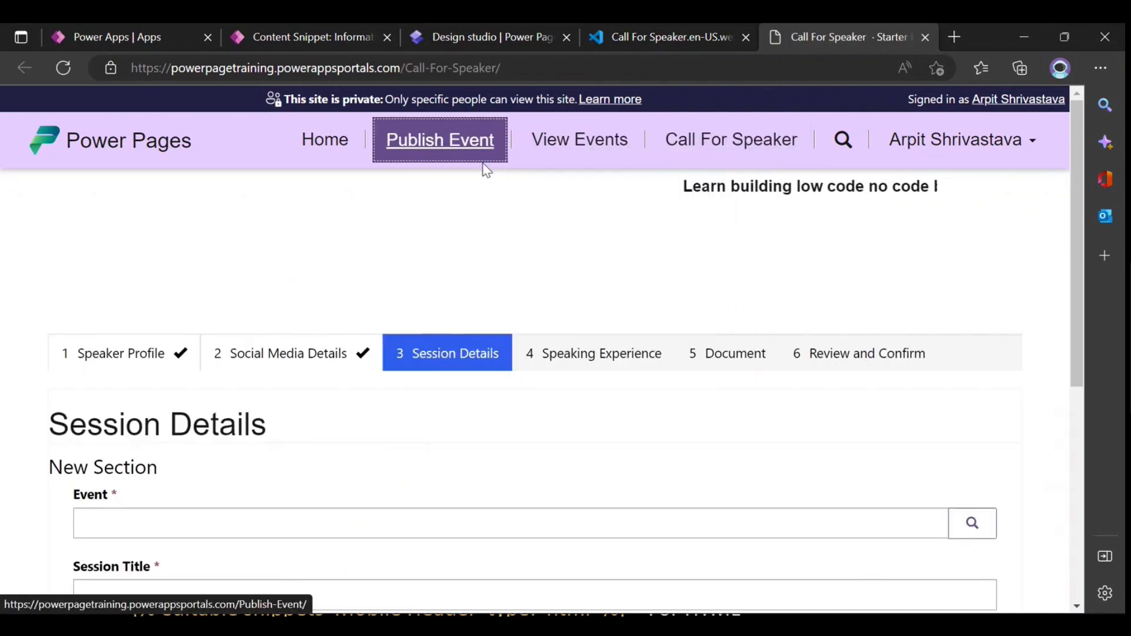
pyautogui.click(843, 33)
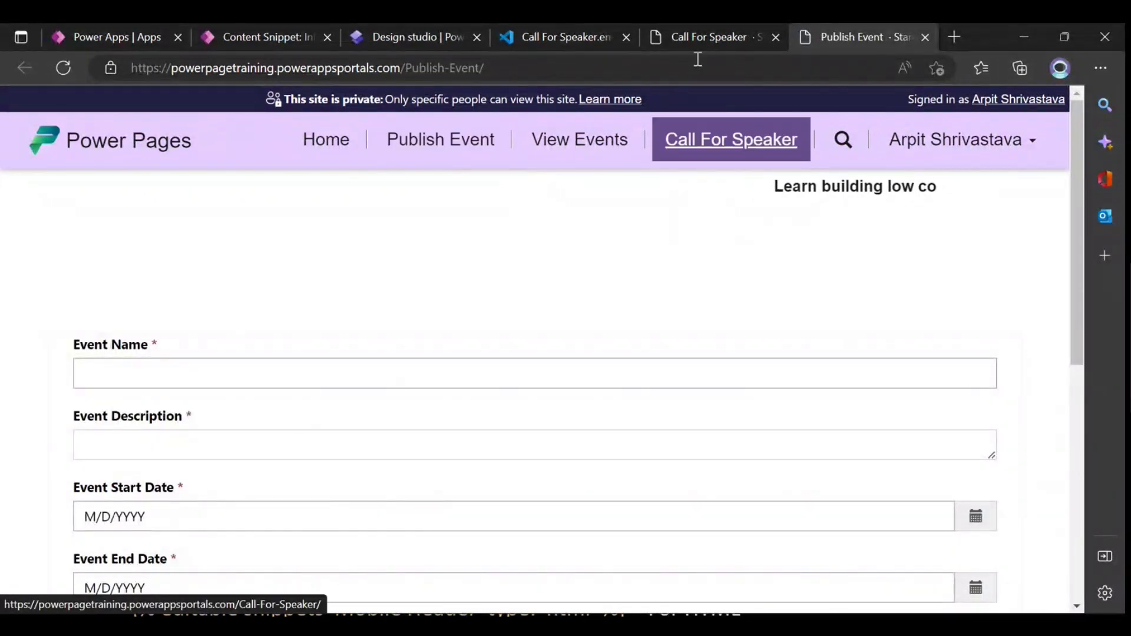
pyautogui.click(704, 37)
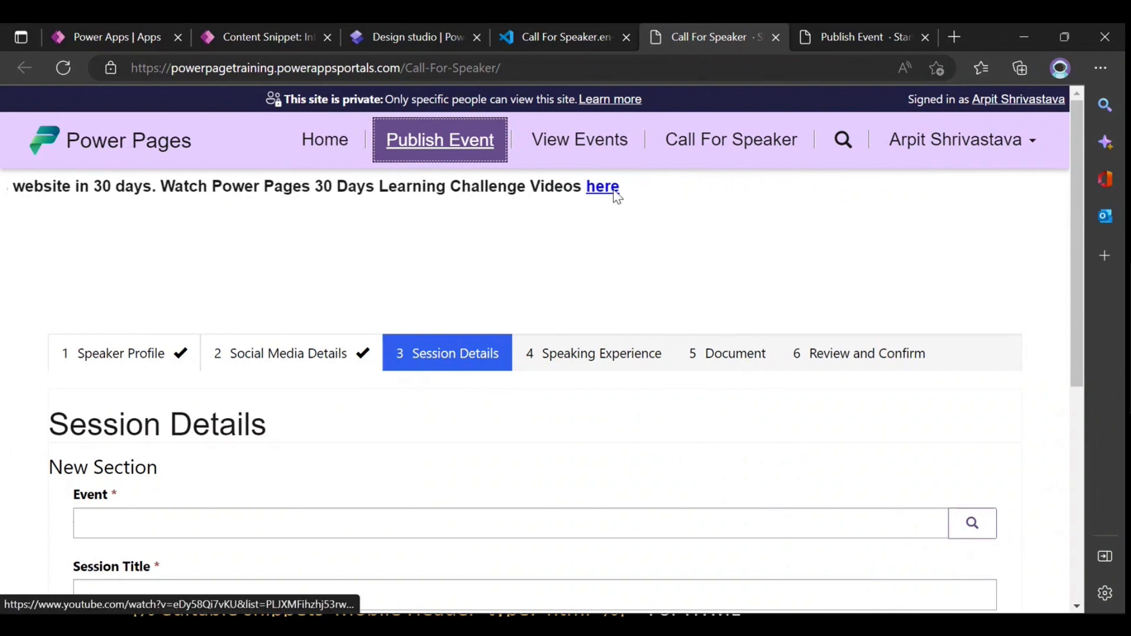
# - Test the scrolling notice's "here" link on the Call For Speaker preview, pausing the linked YouTube video and looking through its playlist
pyautogui.click(591, 192)
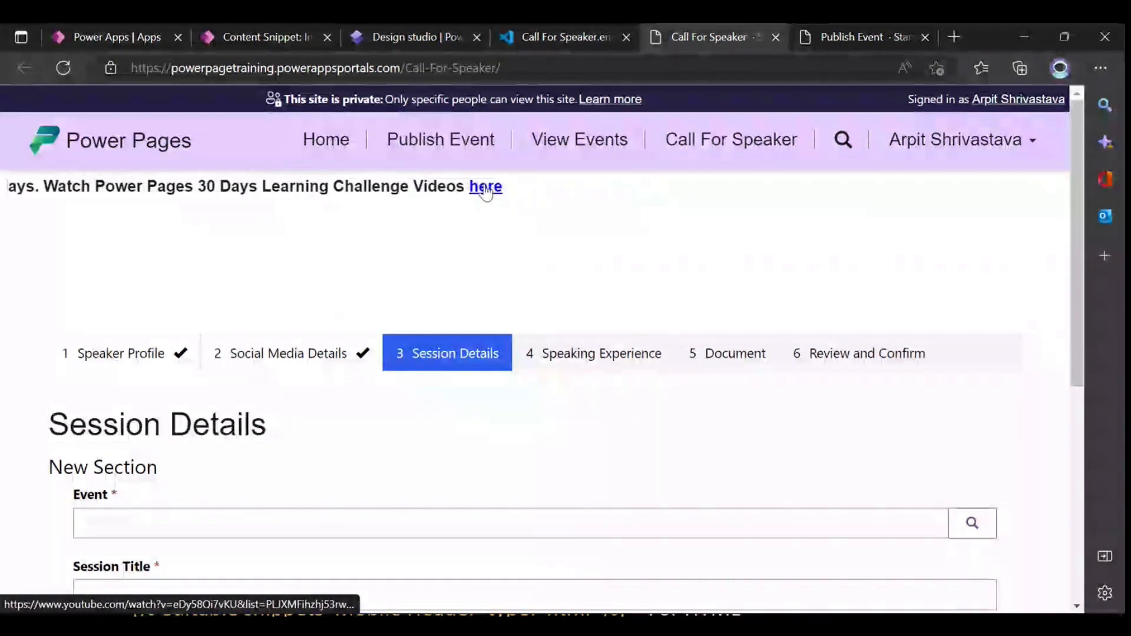
pyautogui.press('F5')
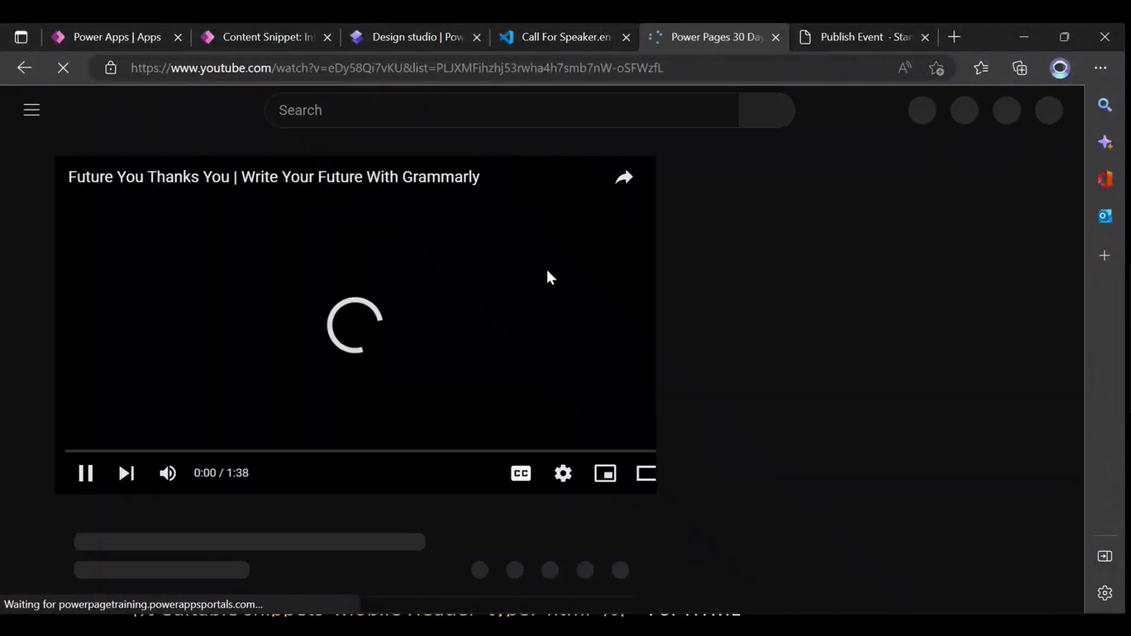
pyautogui.click(484, 311)
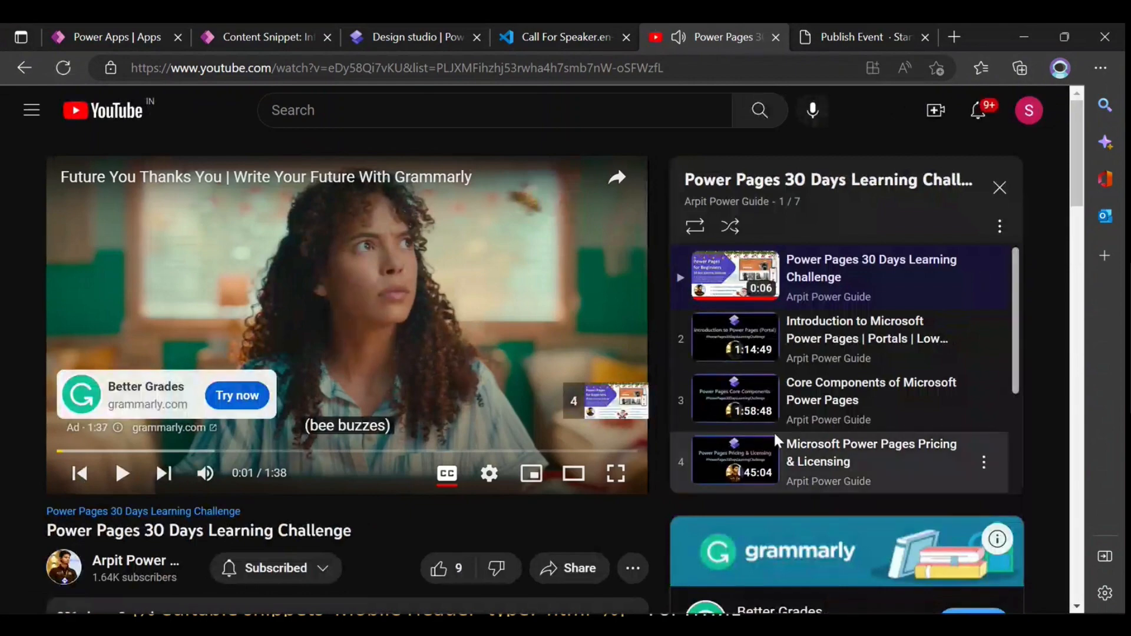
pyautogui.scroll(-3, 816, 336)
pyautogui.scroll(2, 816, 333)
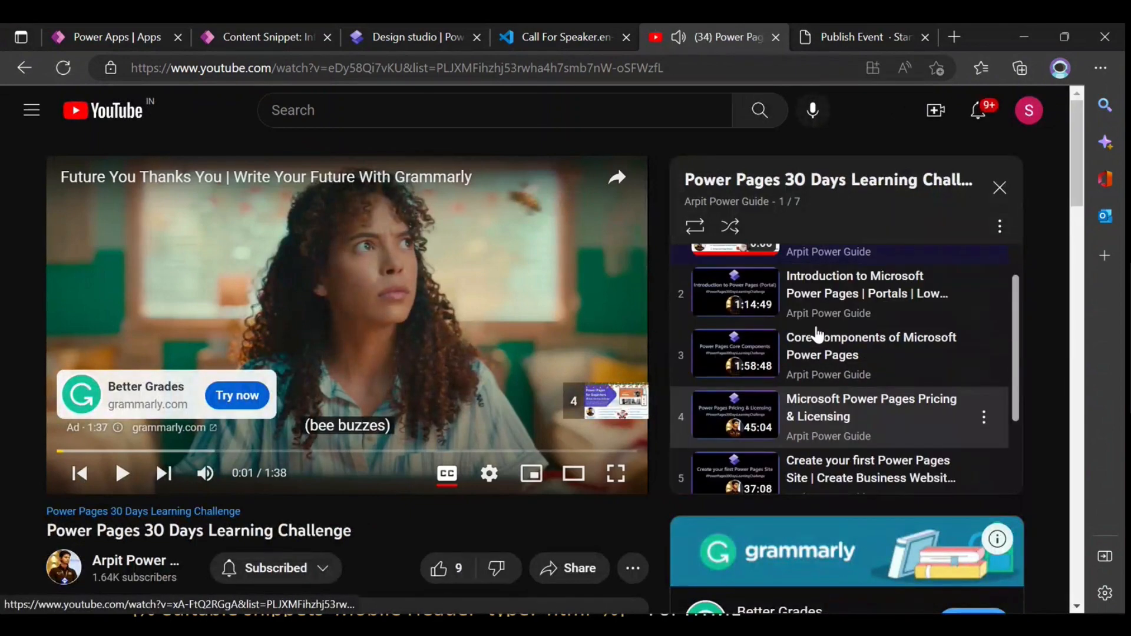
# - Return to the design studio and switch to the PowerPoint slide show about content snippets
pyautogui.click(579, 37)
pyautogui.click(423, 38)
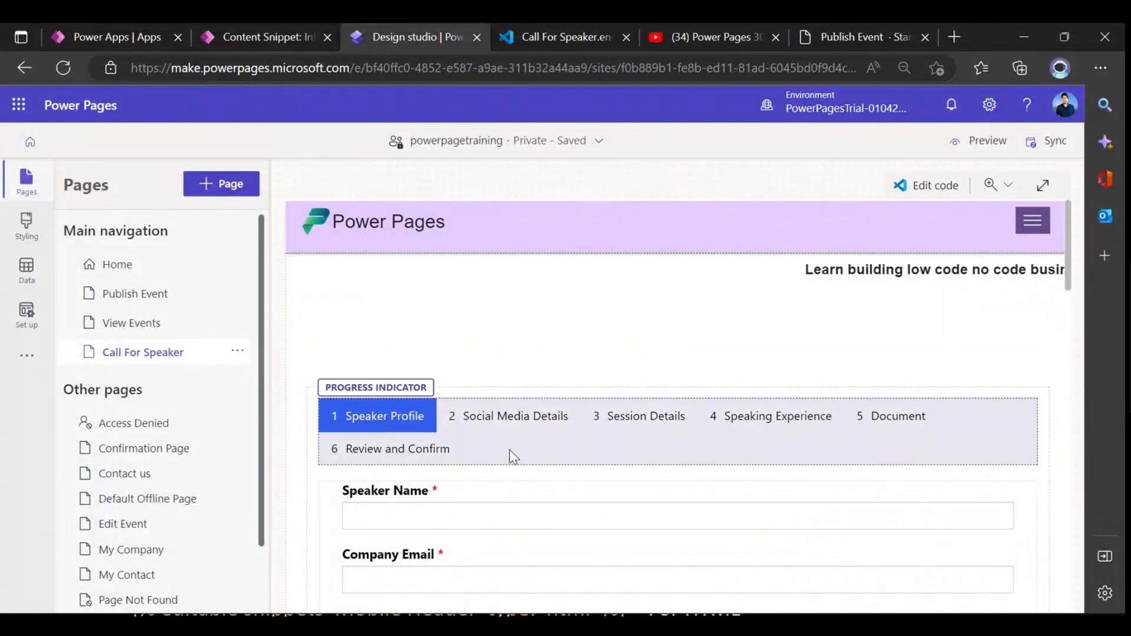
pyautogui.hotkey('alt', 'Tab')
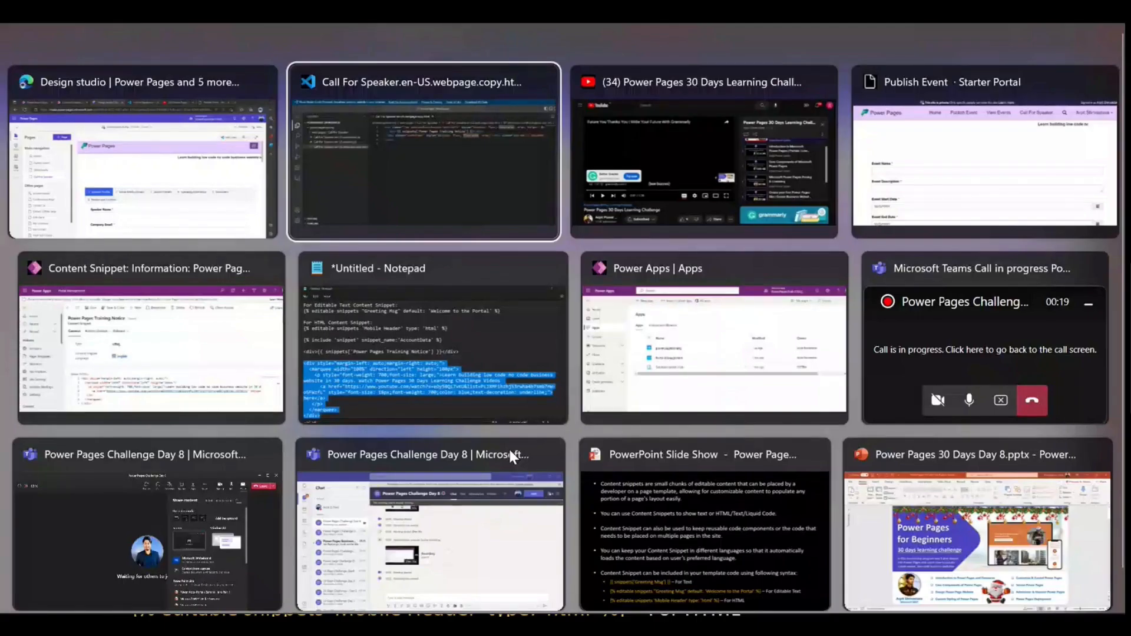
pyautogui.hotkey('alt', 'Tab')
pyautogui.hotkey('alt', 'Tab')
pyautogui.hotkey('alt', 'Tab')
pyautogui.hotkey('alt', 'Tab')
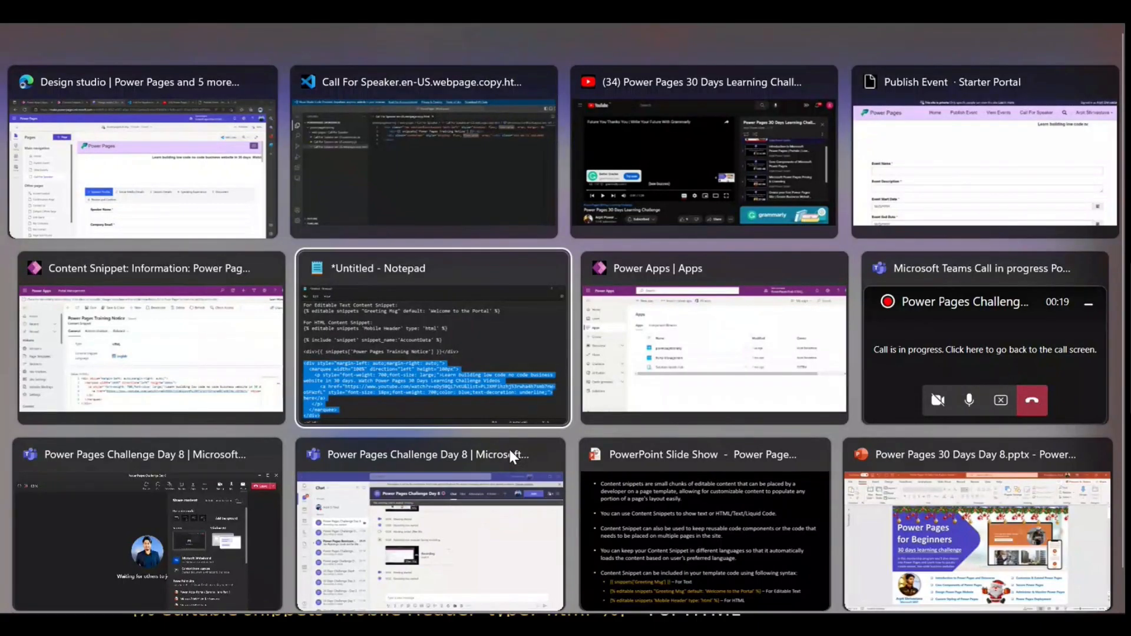
pyautogui.hotkey('alt', 'Tab')
pyautogui.hotkey('alt', 'Tab')
pyautogui.hotkey('alt', 'Tab')
pyautogui.hotkey('alt', 'Tab')
pyautogui.hotkey('alt', 'Tab')
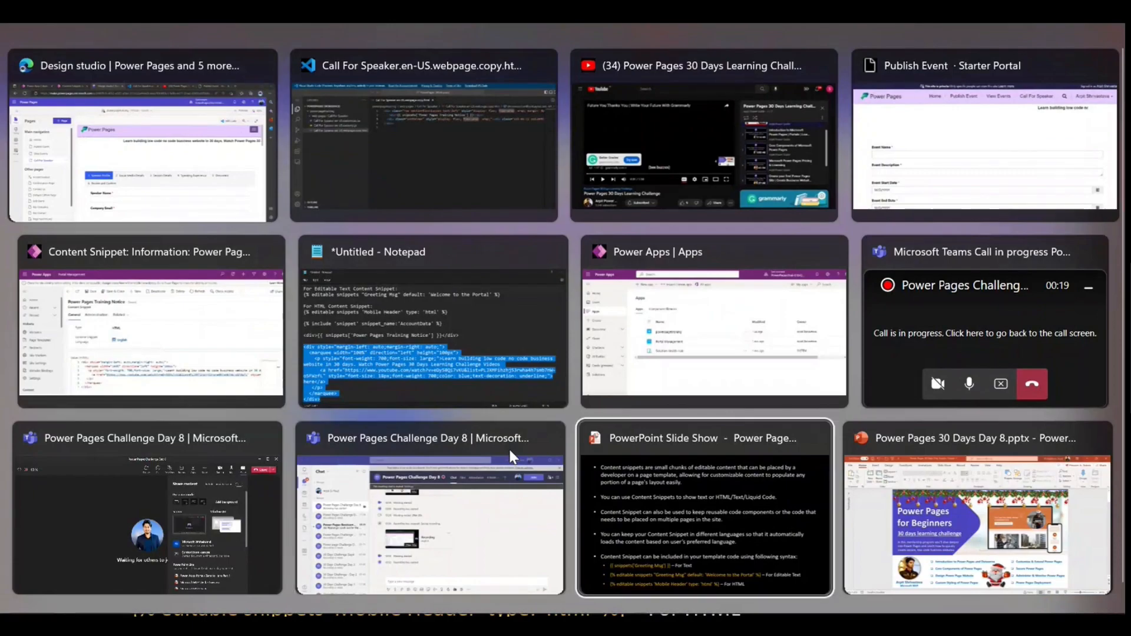